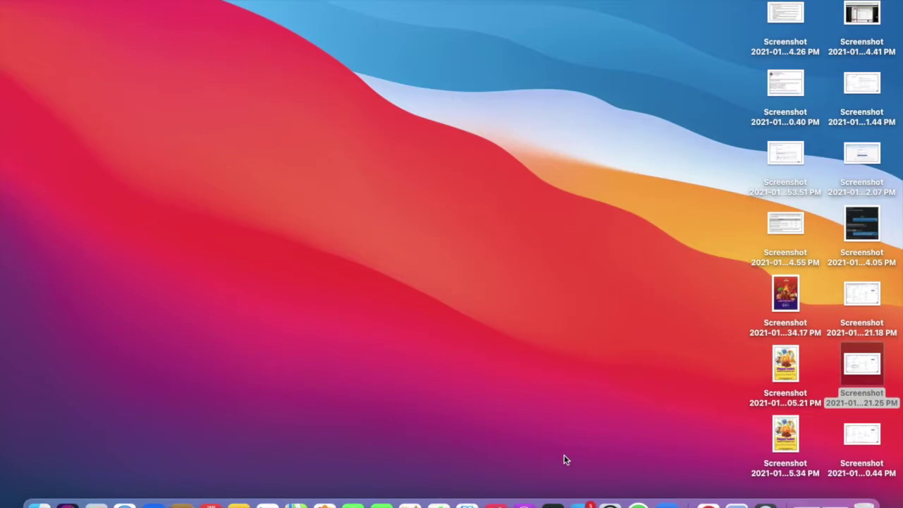
Switch to the ERPNext Chrome space and open the Lead list with the saved Lead Owner filter.
key("ctrl+Up")
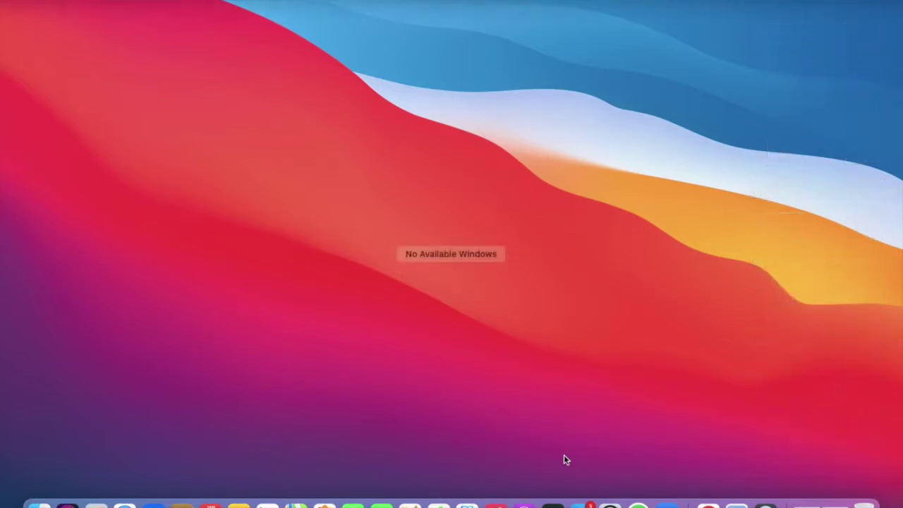
mouse_move(655, 49)
left_click(658, 25)
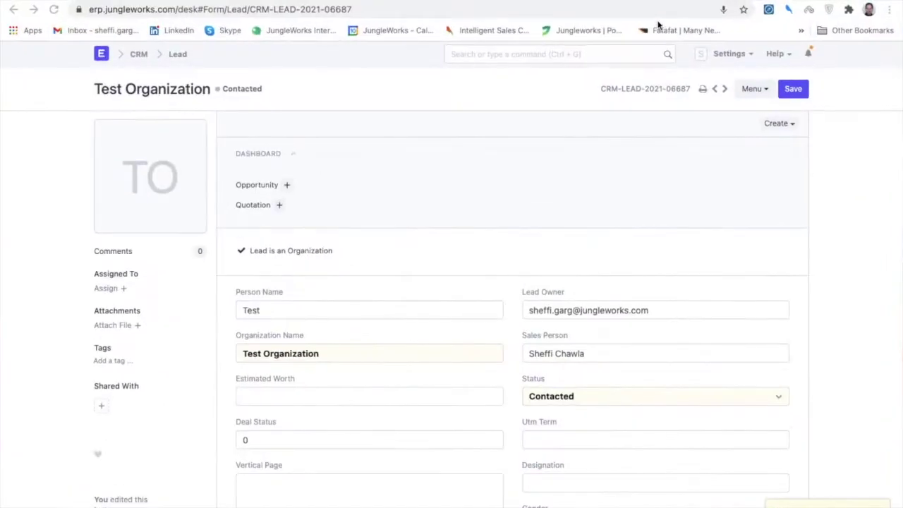
left_click(106, 56)
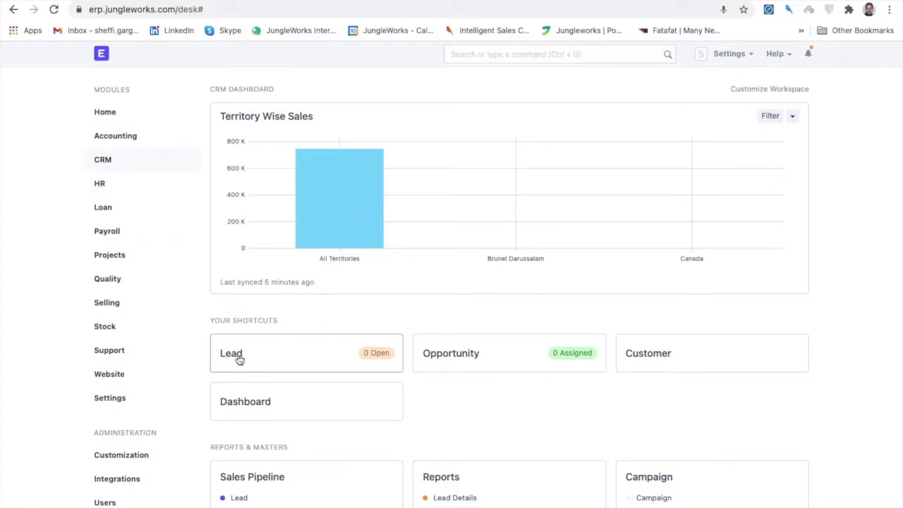
left_click(239, 360)
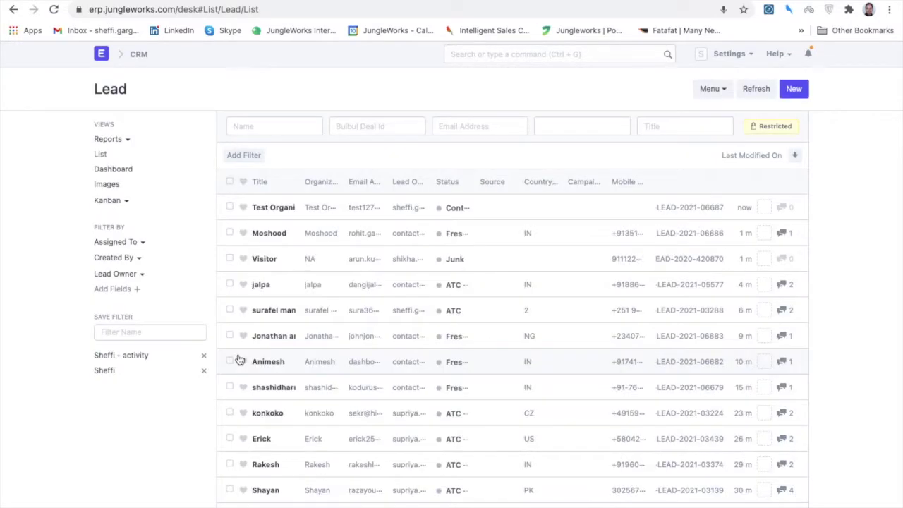
left_click(104, 371)
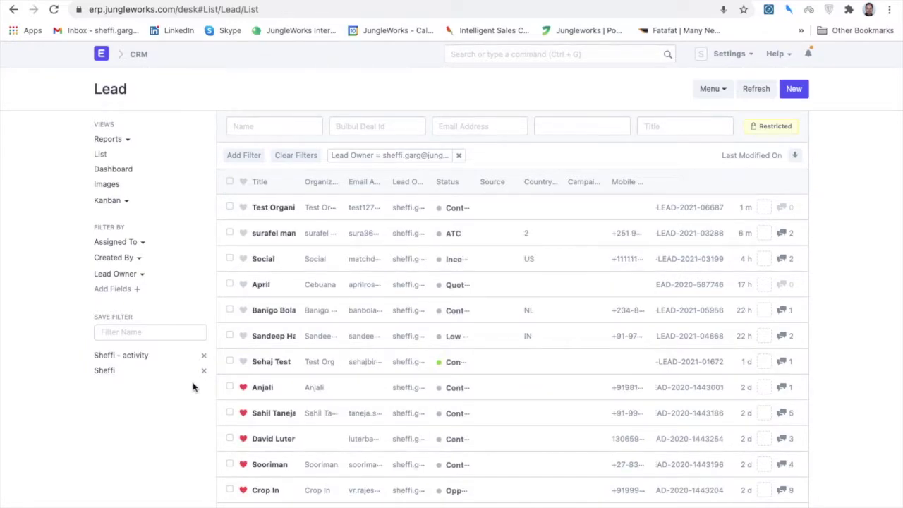
Open the Test Organization lead and change its Status from Contacted to RFP - Request for Proposal.
left_click(282, 210)
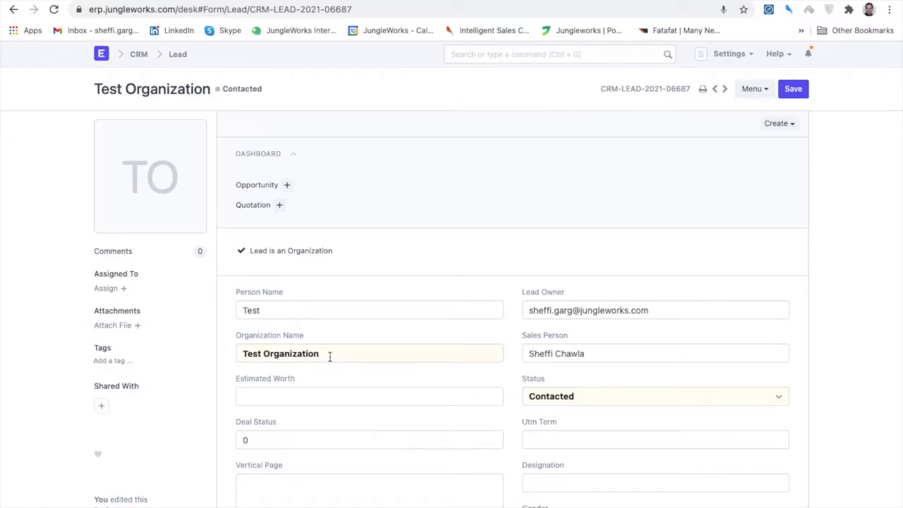
scroll(391, 379, "down", 1)
scroll(391, 379, "up", 1)
left_click(574, 398)
scroll(607, 410, "down", 5)
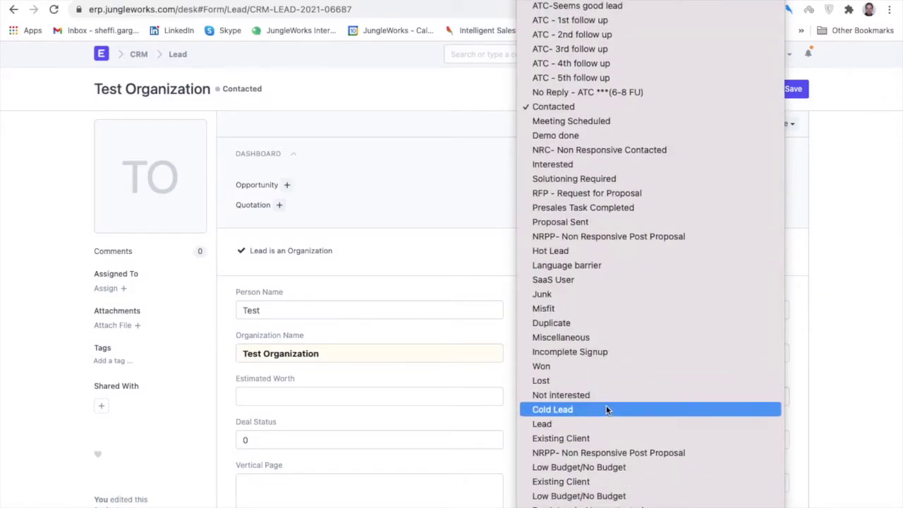
left_click(611, 193)
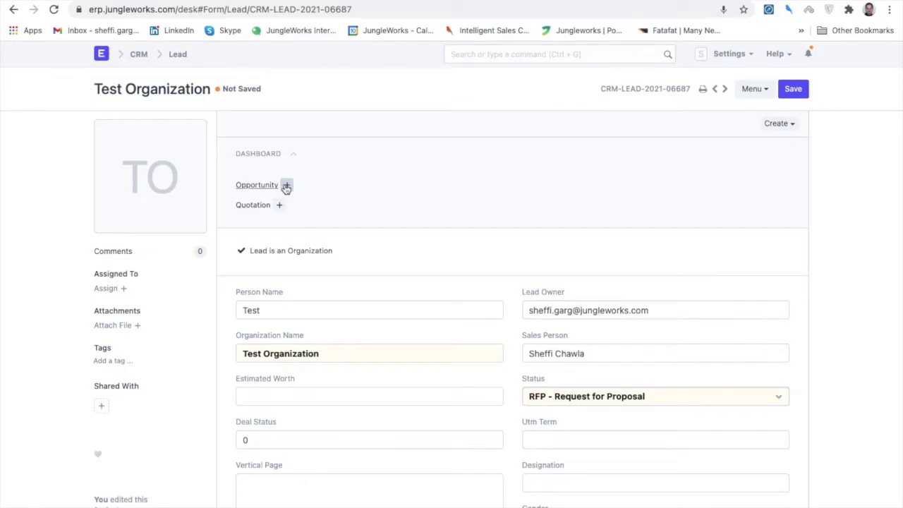
Save the lead's RFP status and start a new Opportunity from lead CRM-LEAD-2021-06687.
left_click(287, 186)
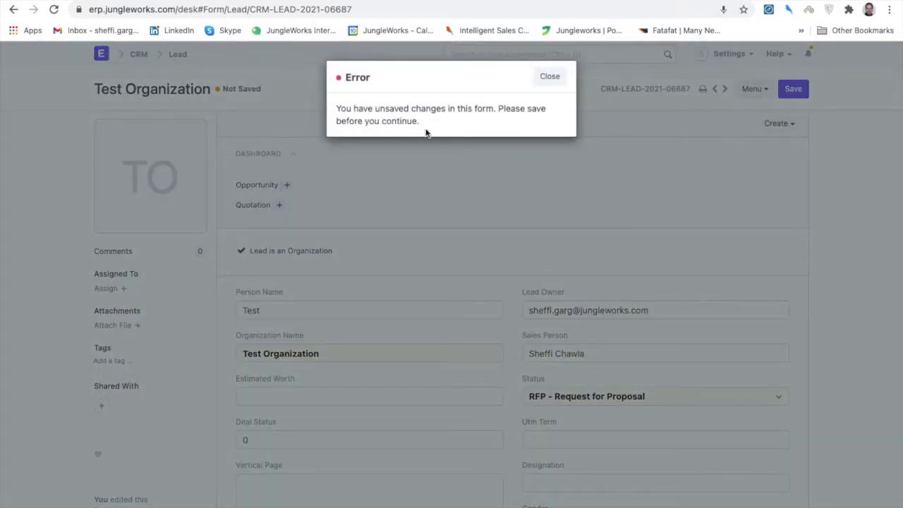
left_click(550, 77)
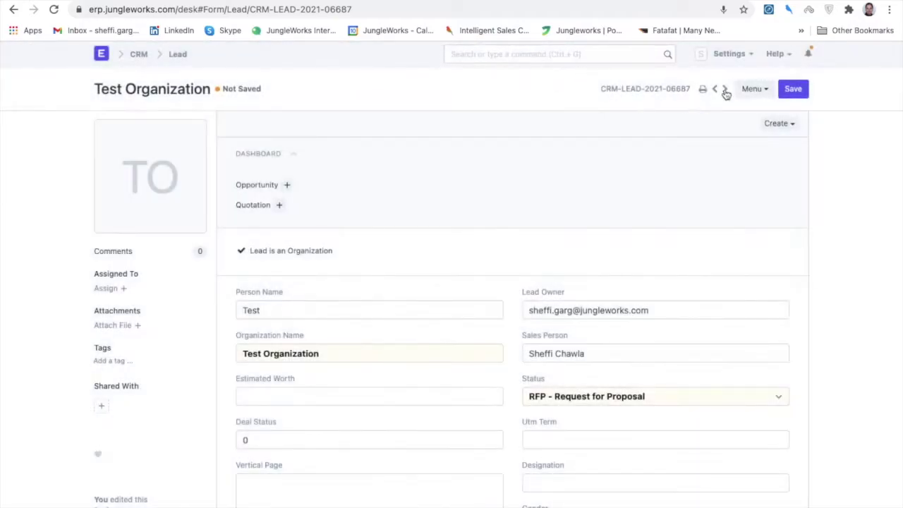
left_click(795, 90)
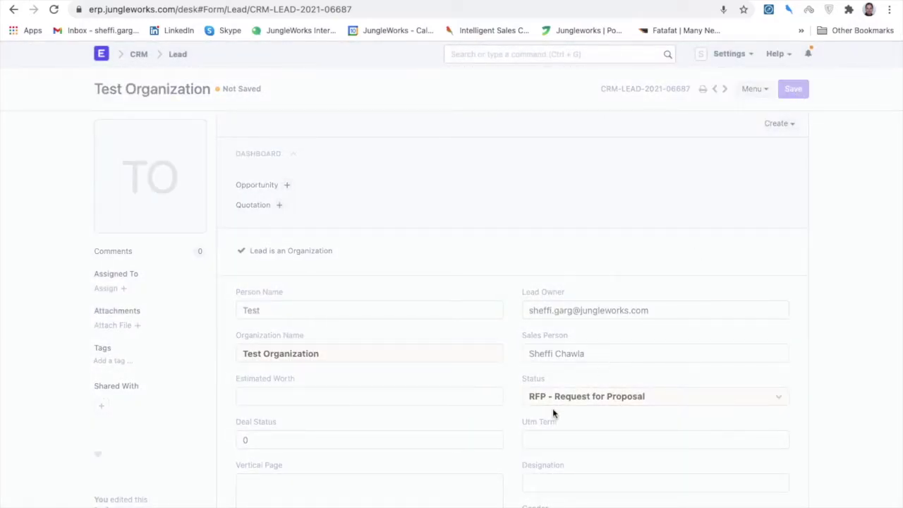
left_click(287, 186)
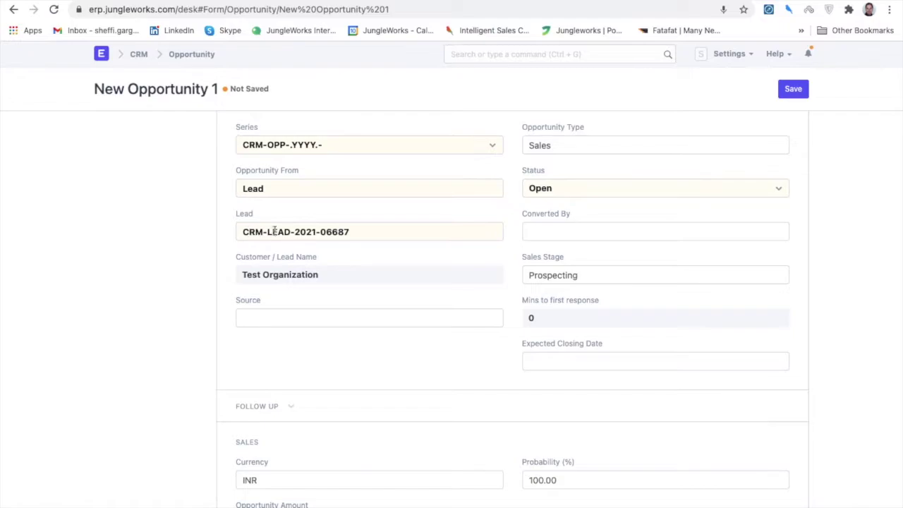
Check the opportunity's linked lead, review the form with status Open, and reopen the Status dropdown.
left_click_drag(351, 232, 234, 232)
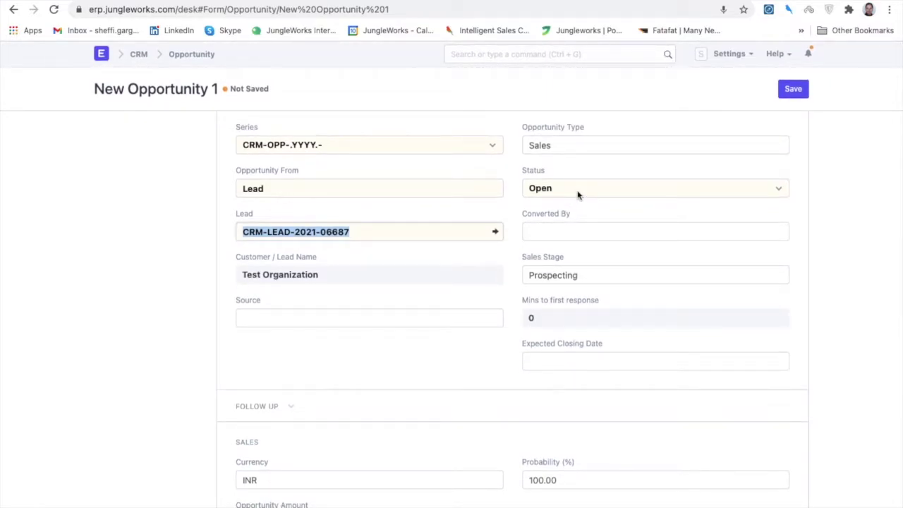
left_click(577, 193)
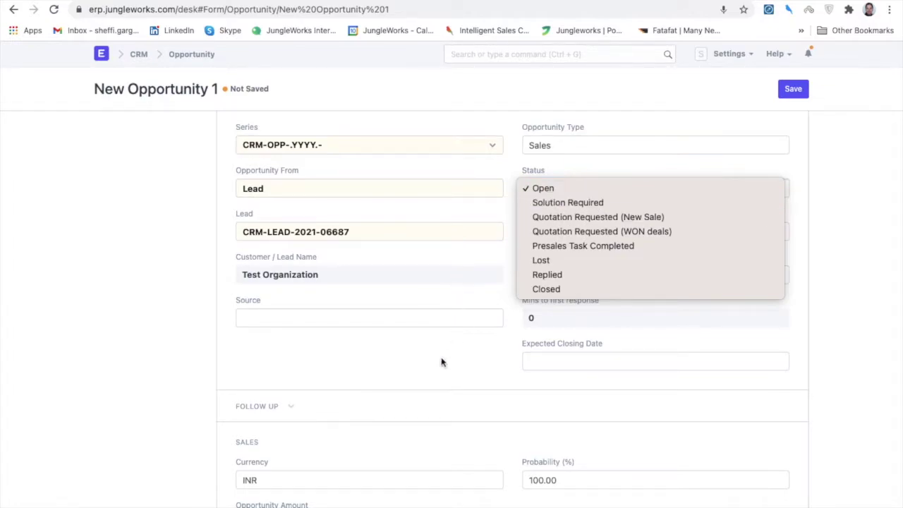
left_click(363, 407)
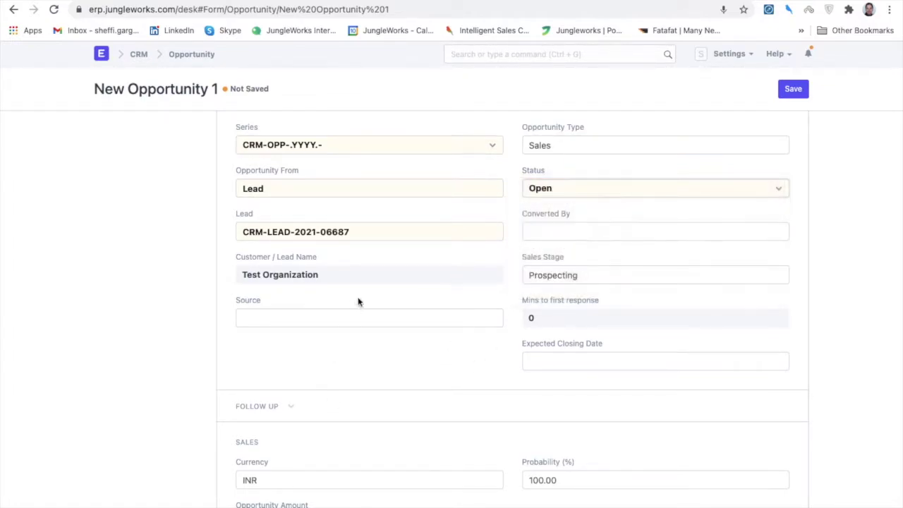
scroll(191, 397, "down", 2)
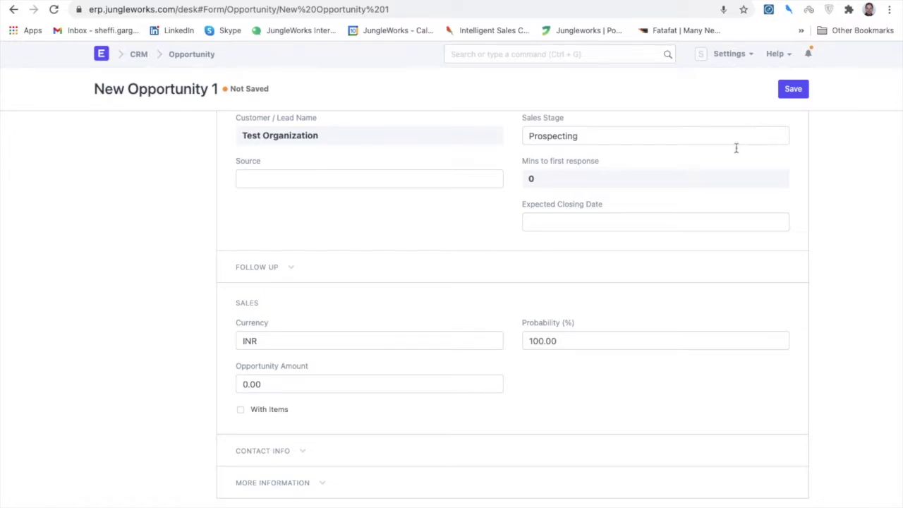
scroll(740, 139, "up", 2)
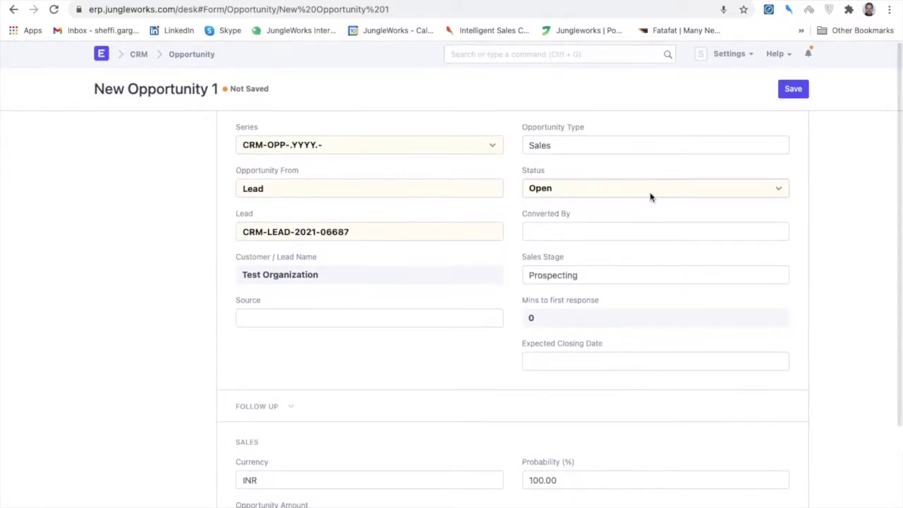
left_click(650, 192)
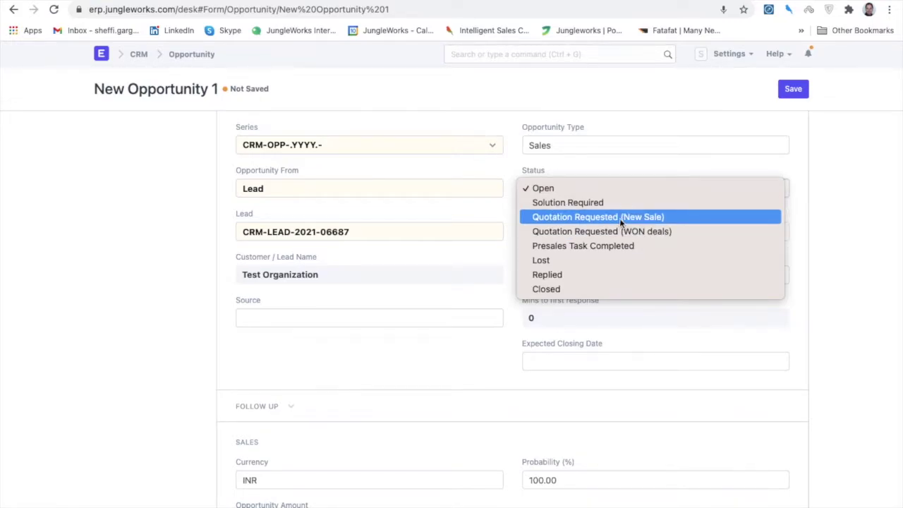
Set the opportunity status to Quotation Requested (New Sale) and its currency to USD.
left_click(621, 219)
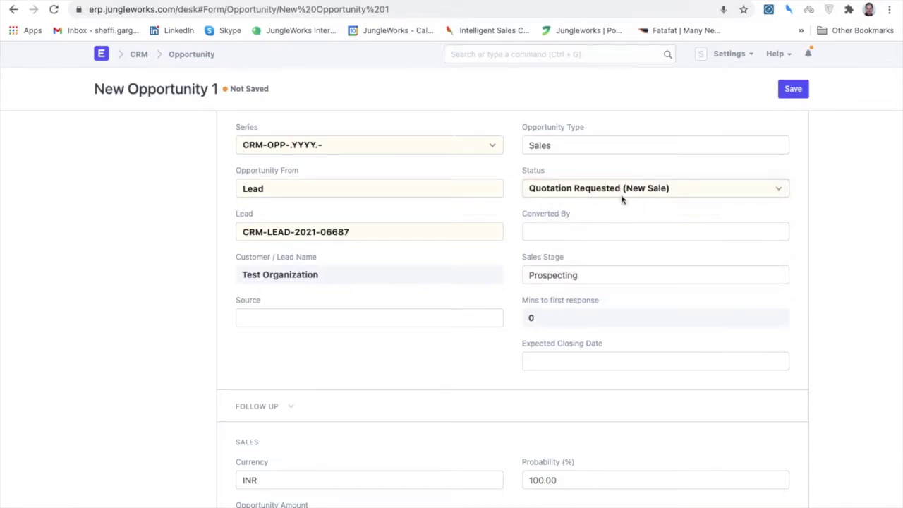
scroll(650, 203, "down", 3)
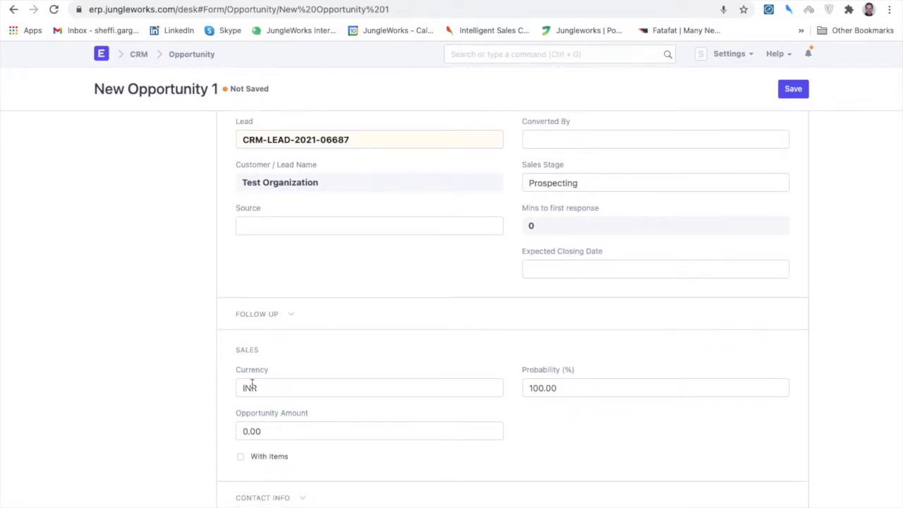
double_click(247, 387)
type("USd")
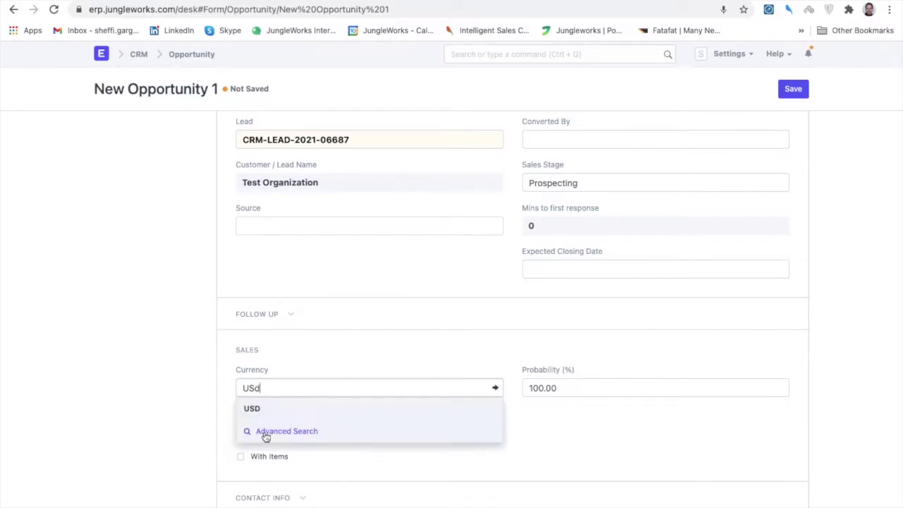
left_click(264, 432)
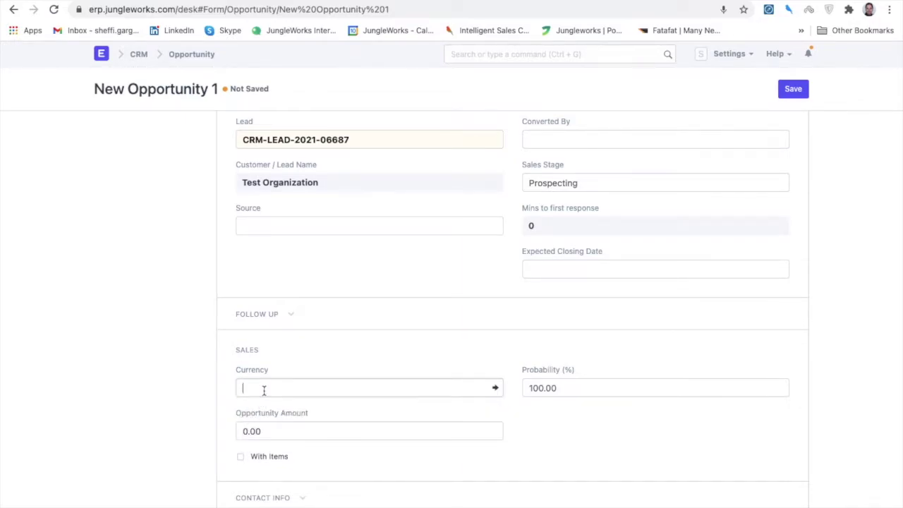
key("BackSpace")
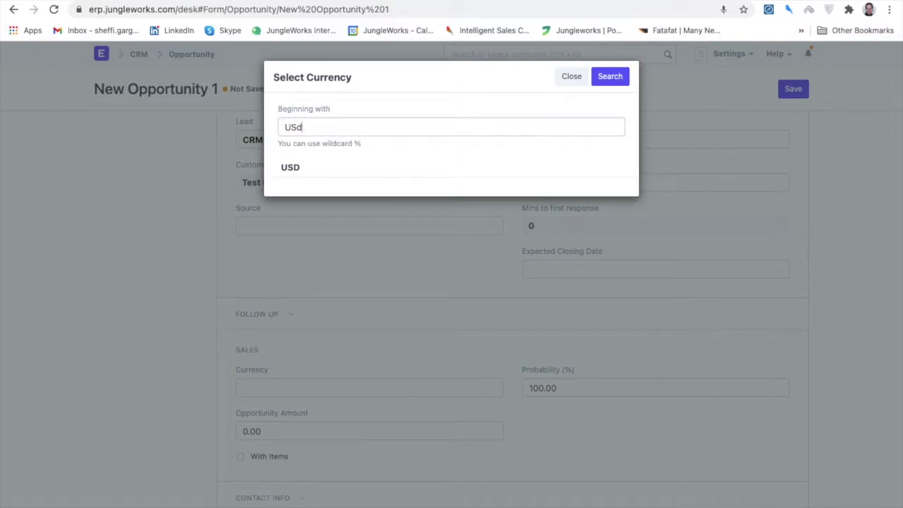
left_click(290, 169)
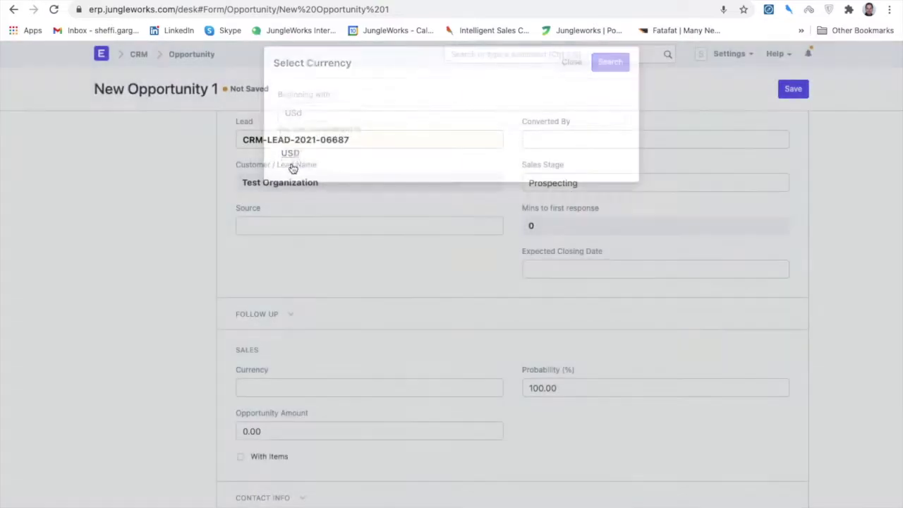
Enter an Opportunity Amount of 3,000.00 and turn on With Items.
scroll(317, 381, "down", 1)
left_click_drag(270, 383, 226, 384)
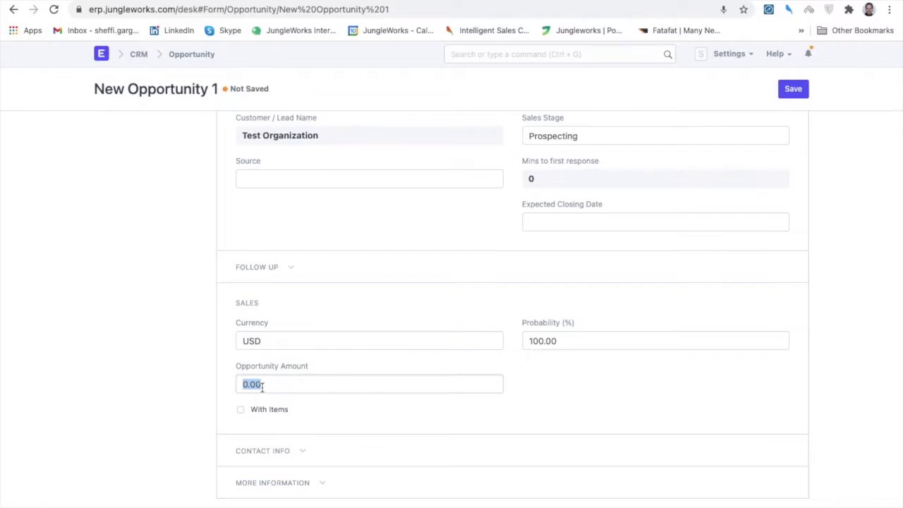
type("000")
left_click(241, 411)
Add [New]Yelo Growth Plan- Annual with quantity 1 through the multiple-item picker.
scroll(334, 434, "down", 3)
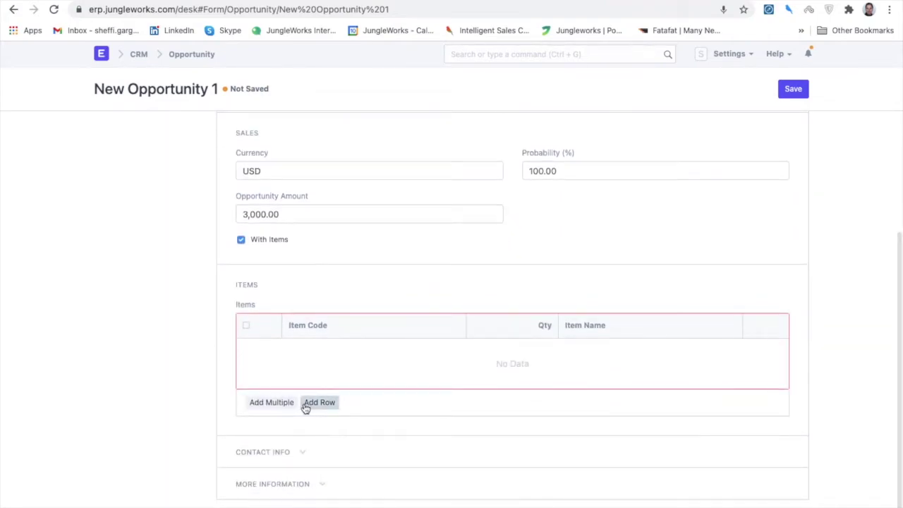
left_click(272, 402)
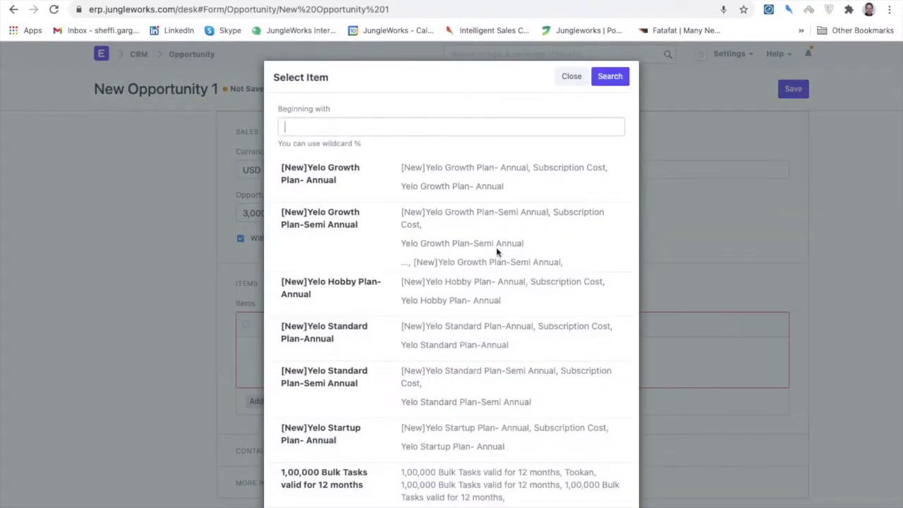
left_click(346, 175)
left_click(616, 76)
Search 'Tookan' and add Tookan Admin Dashboard and Tracking Link with quantity 1.
left_click(389, 125)
type("Tookan")
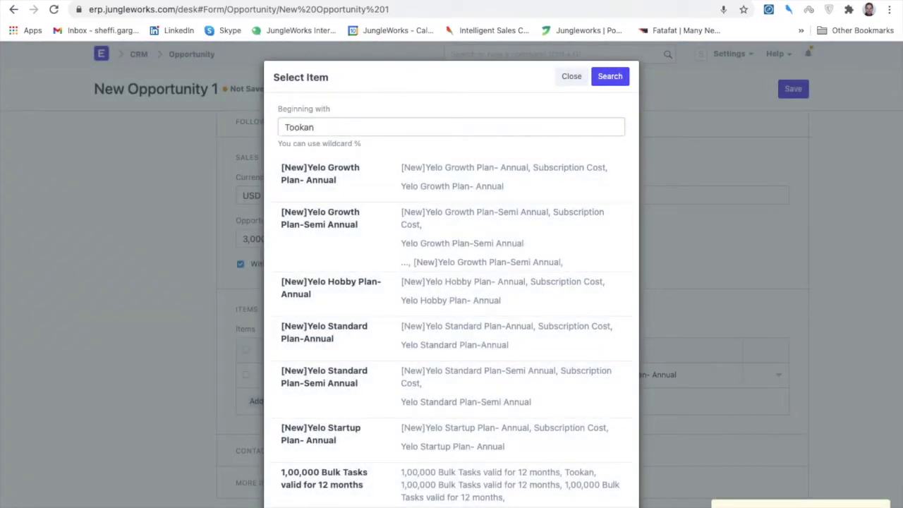
key("Return")
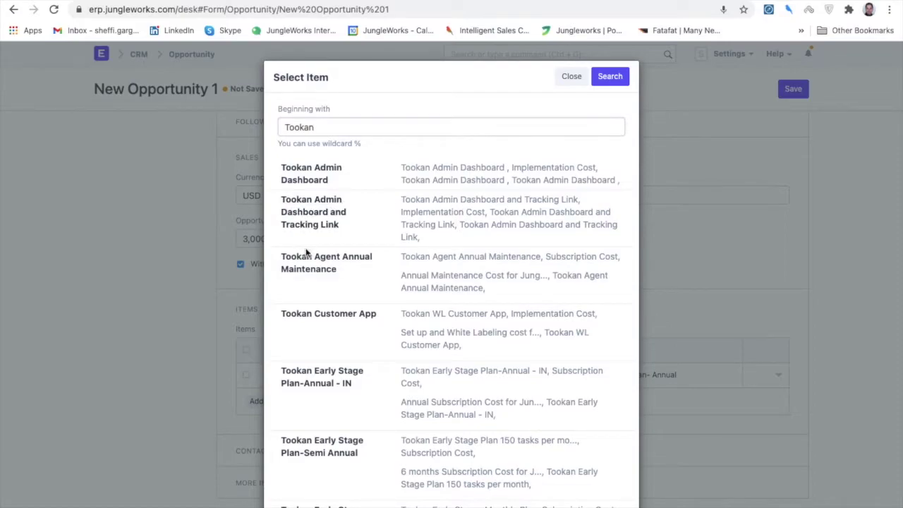
left_click(315, 219)
left_click(618, 77)
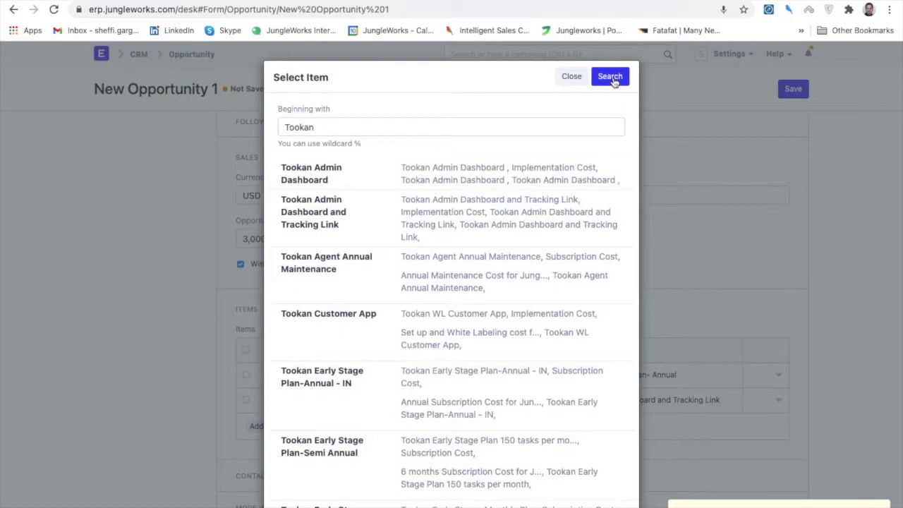
left_click(571, 76)
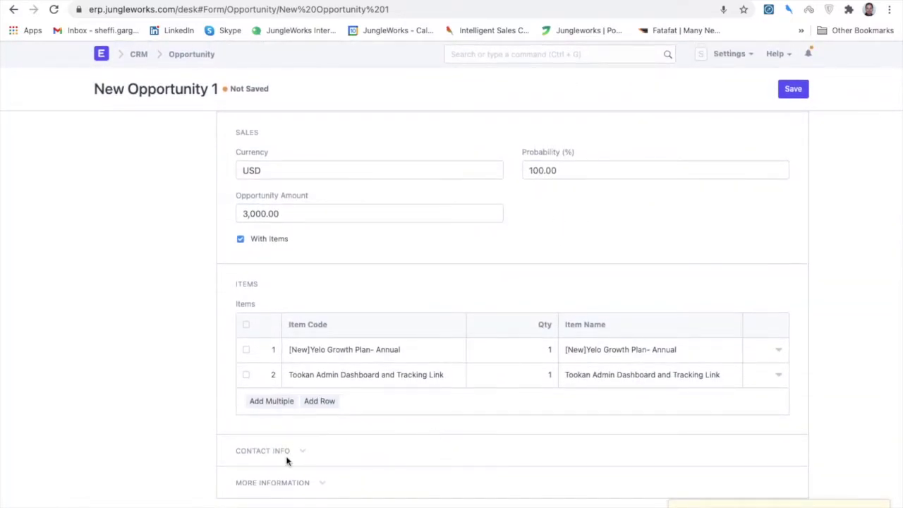
Expand the opportunity's Contact Info and More Information sections.
left_click(278, 450)
scroll(367, 427, "down", 2)
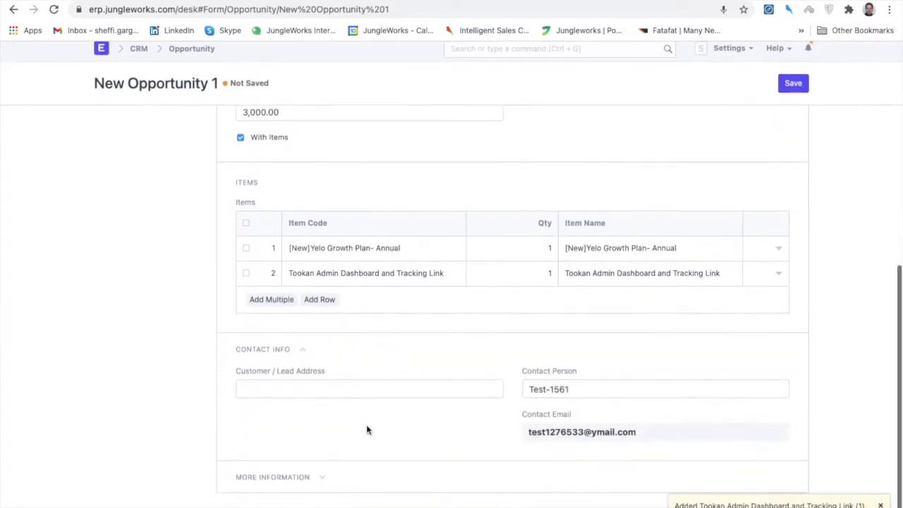
left_click(272, 477)
scroll(274, 486, "down", 1)
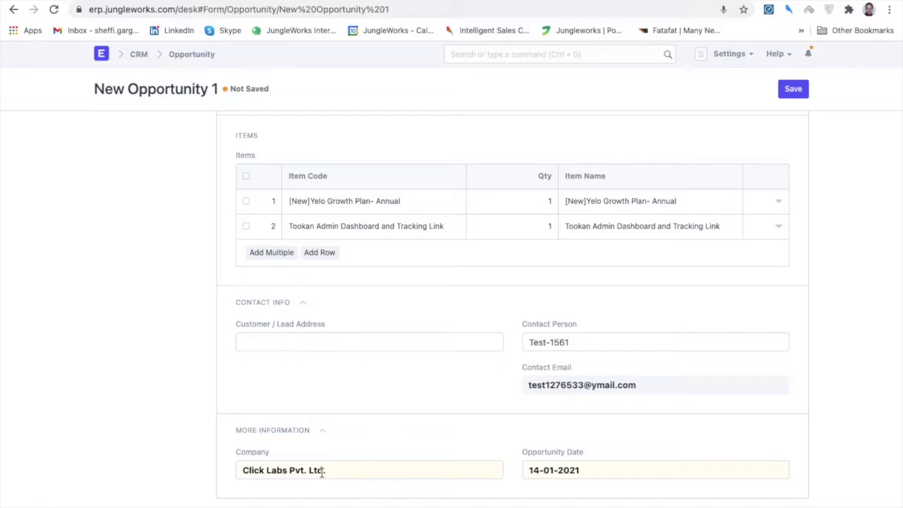
scroll(409, 403, "up", 3)
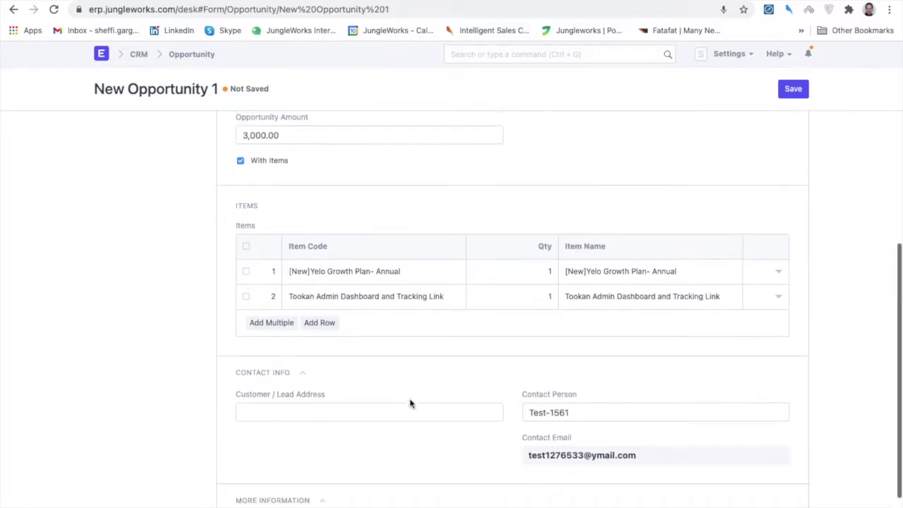
scroll(411, 403, "down", 3)
scroll(410, 403, "up", 5)
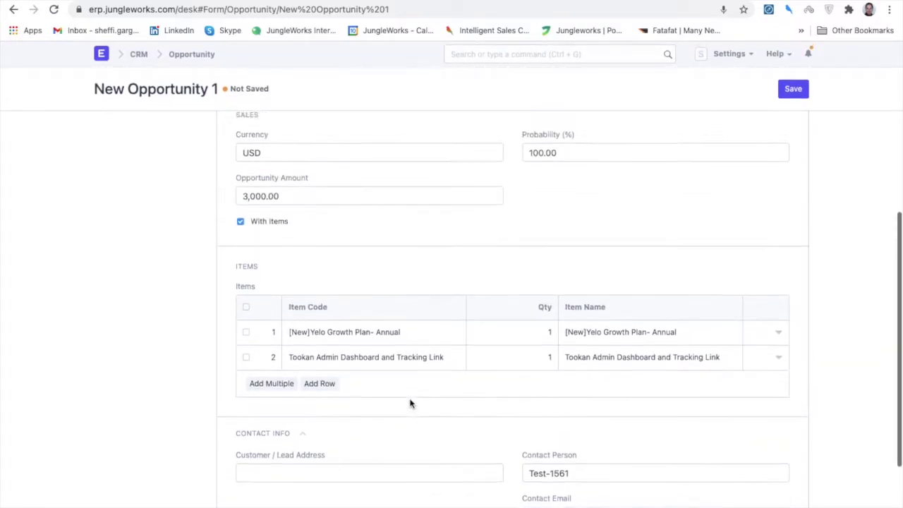
scroll(410, 403, "up", 1)
Change the currency from USD to INR and clear the 3,000.00 Opportunity Amount.
double_click(252, 185)
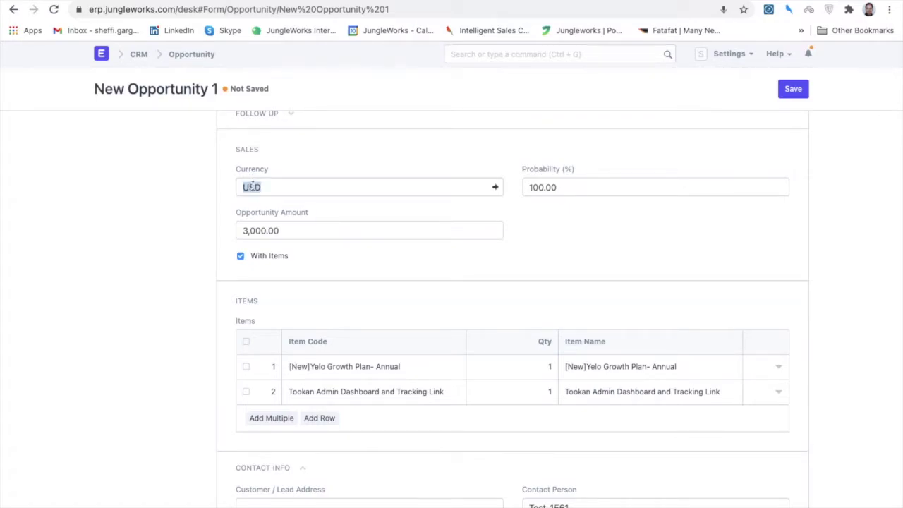
type("INR")
left_click(287, 227)
left_click_drag(292, 232, 226, 235)
key("BackSpace")
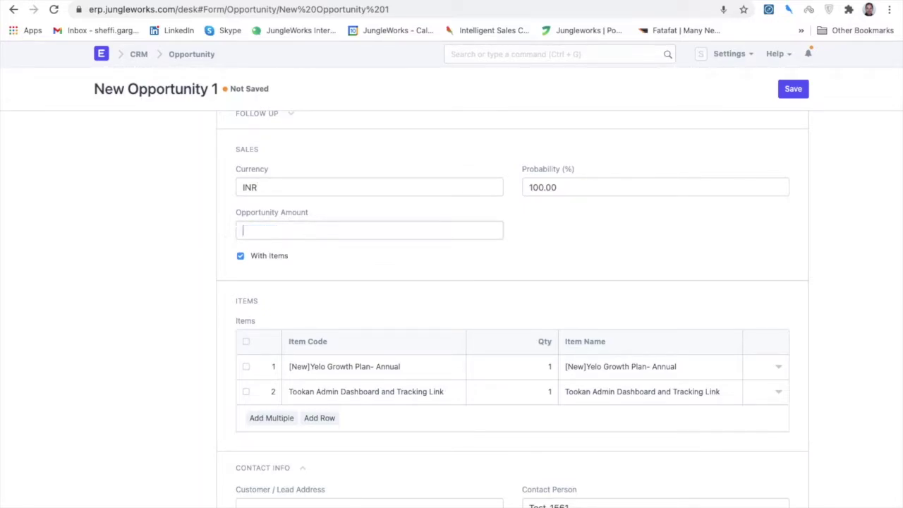
Save the opportunity as CRM-OPP-2021-00647 for Test Organization.
scroll(420, 303, "down", 3)
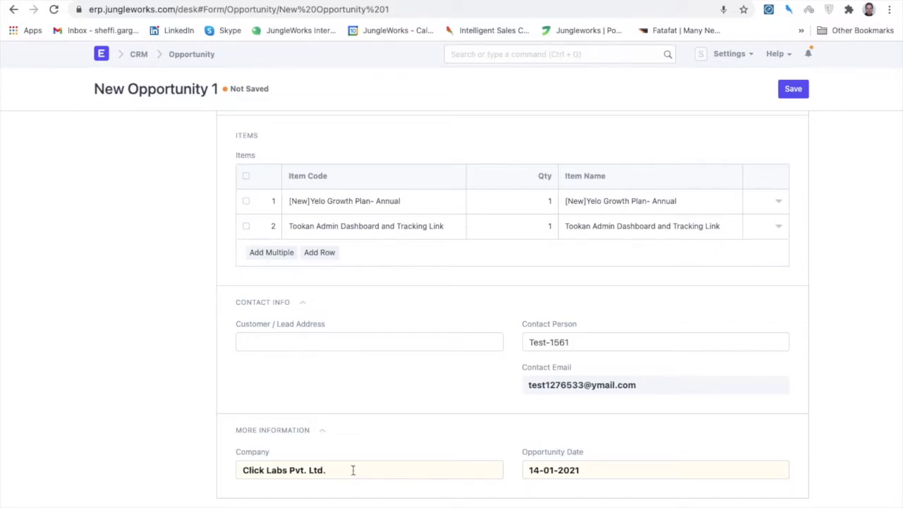
scroll(551, 240, "up", 2)
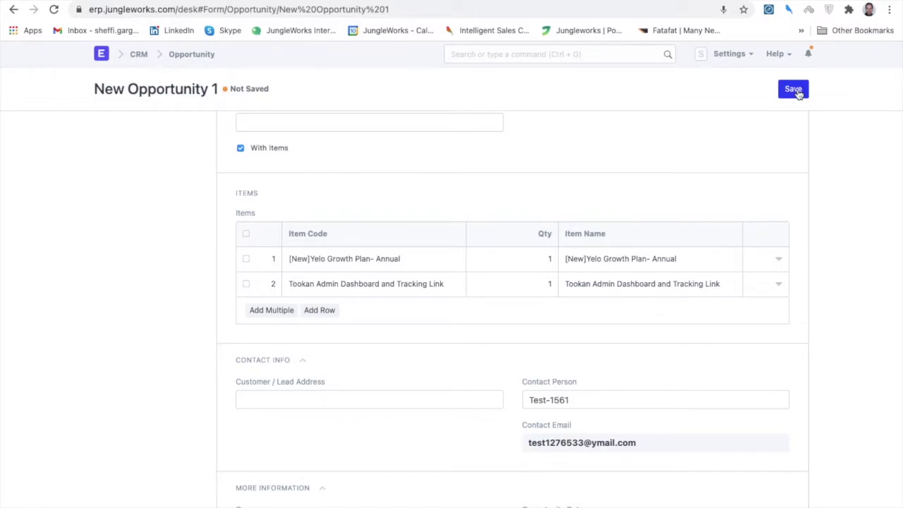
left_click(798, 94)
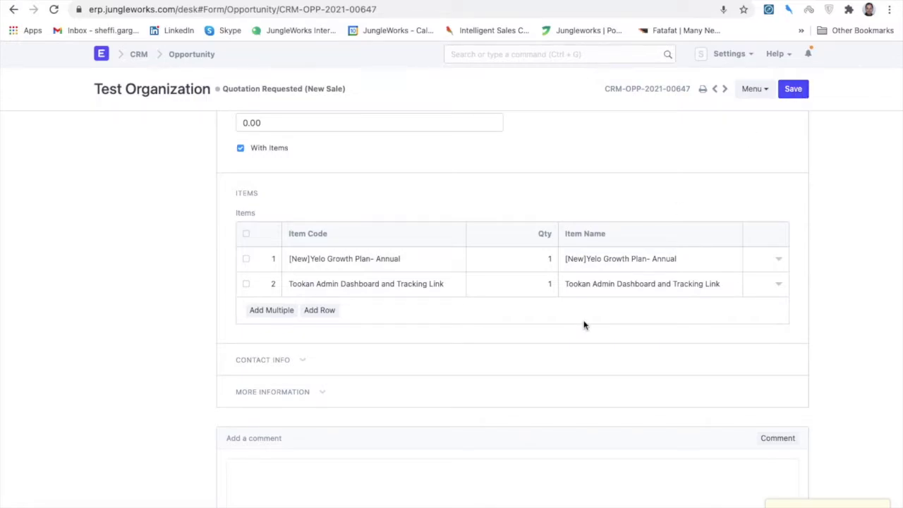
scroll(470, 395, "up", 3)
scroll(470, 395, "up", 5)
scroll(470, 395, "down", 10)
Type a 'Discount - 10%' and Milestones note into the opportunity's comment box.
scroll(471, 395, "down", 2)
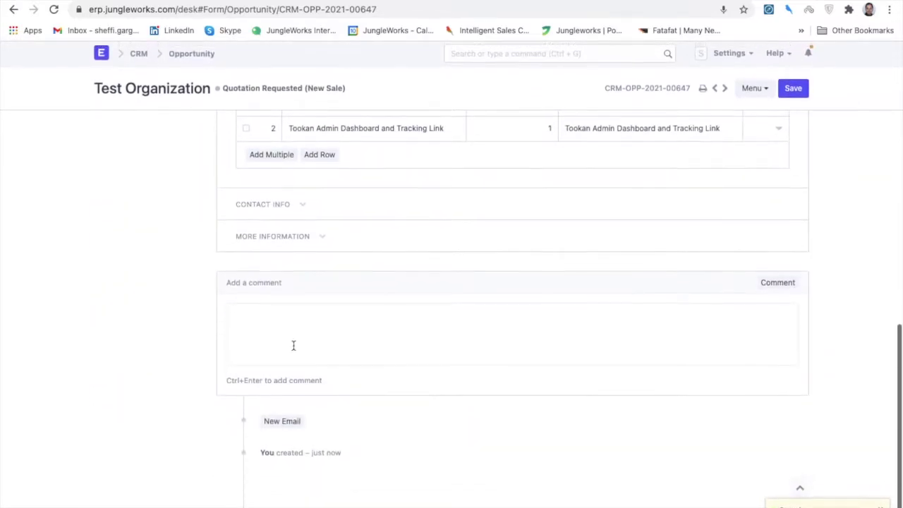
left_click(320, 318)
type("@")
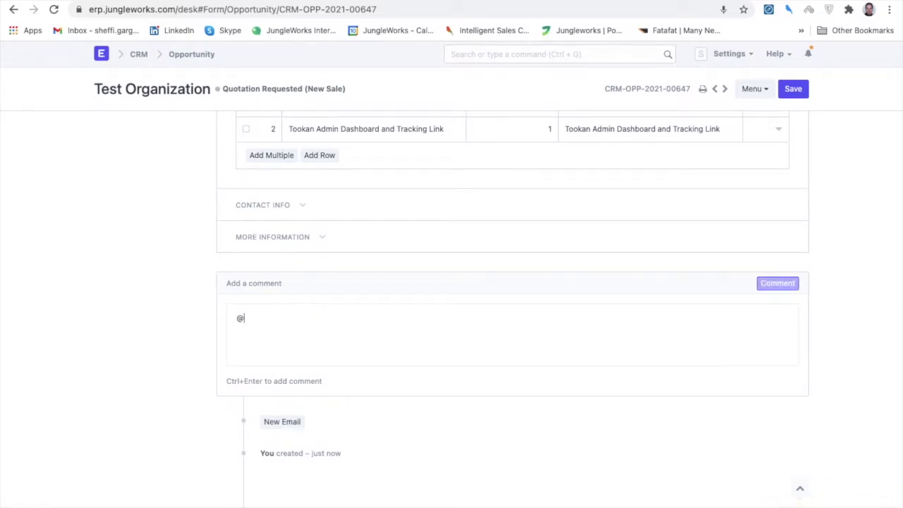
key("BackSpace")
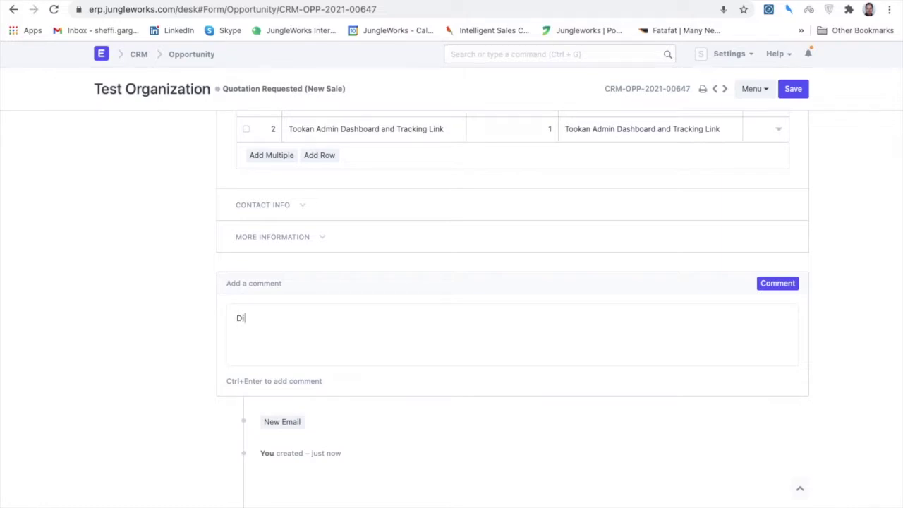
type("Discoun")
type("t - 10%")
type("Mils")
type("estones - 3")
Post the 'Discount - 10%, Milestones - 3' comment and save the opportunity.
left_click(798, 289)
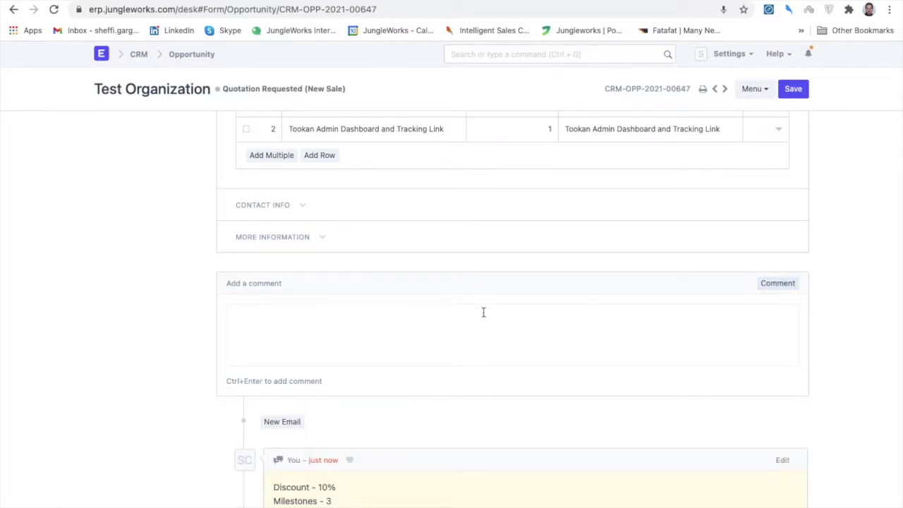
scroll(483, 310, "down", 1)
scroll(484, 316, "up", 10)
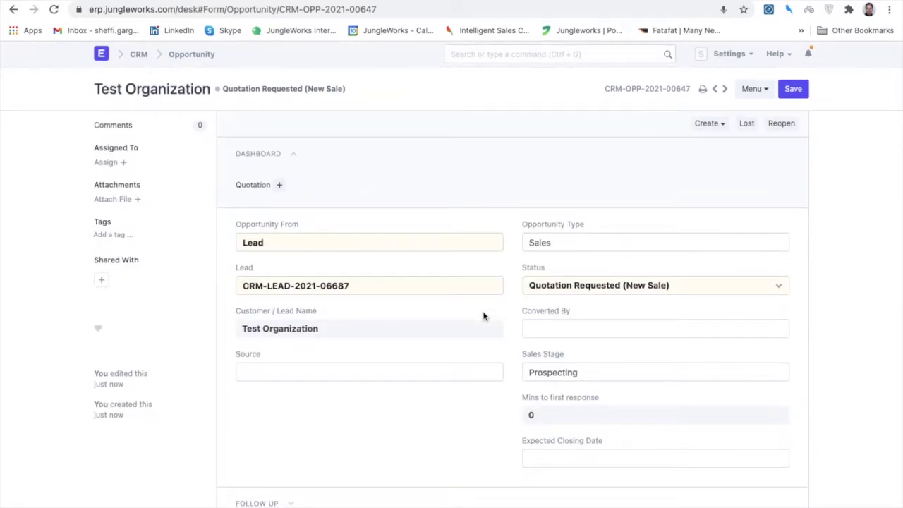
left_click(793, 90)
Reopen the opportunity so its status is Open, then return to the Lead list.
left_click(780, 125)
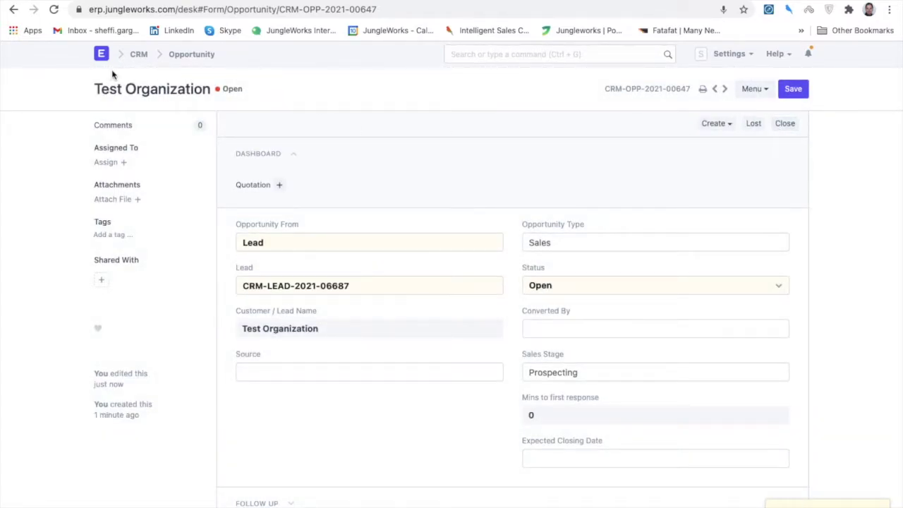
left_click(14, 10)
left_click(14, 10)
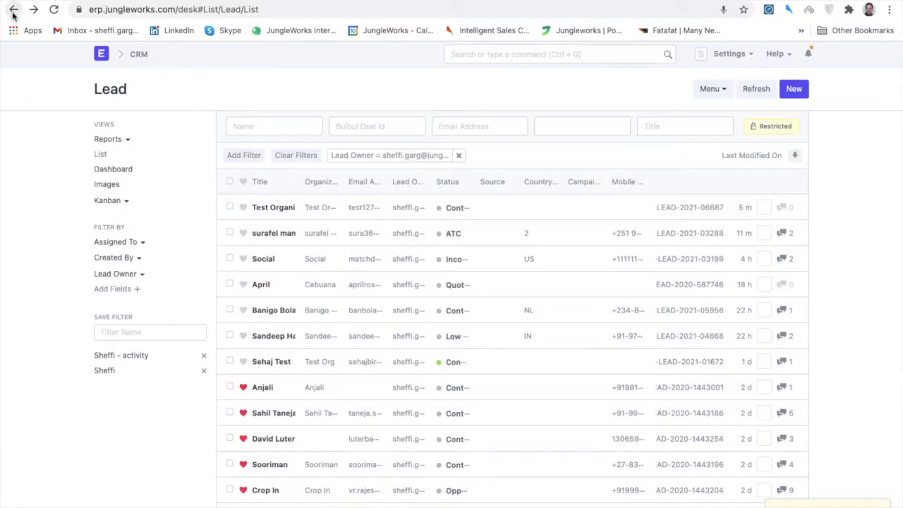
Open the Test Organization lead and list its linked opportunities.
left_click(277, 207)
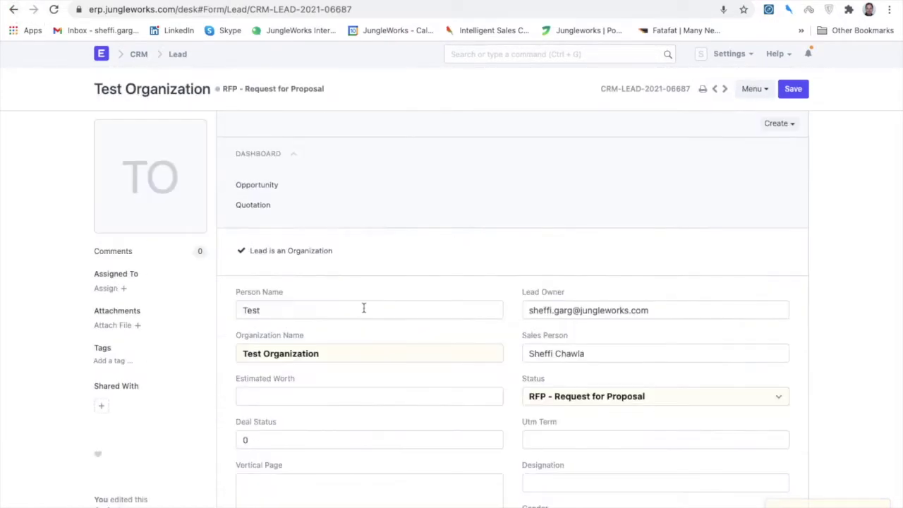
left_click_drag(328, 352, 229, 360)
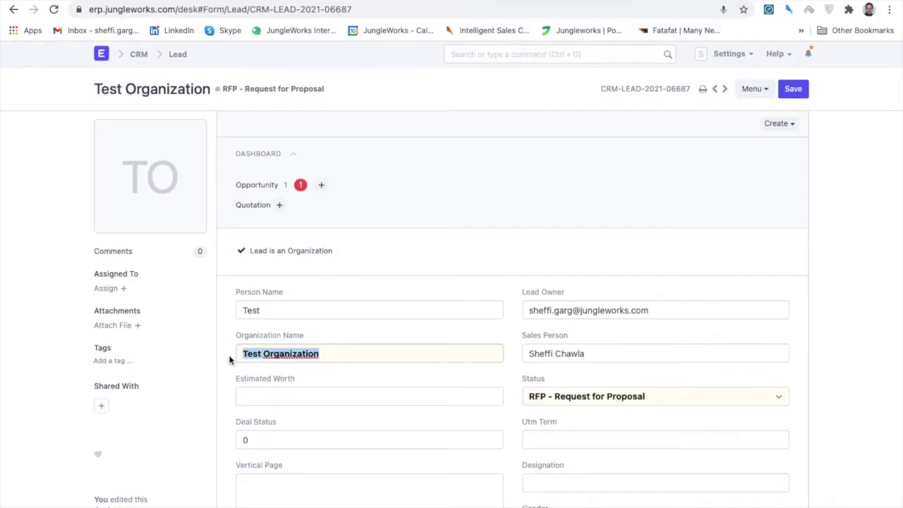
left_click(301, 189)
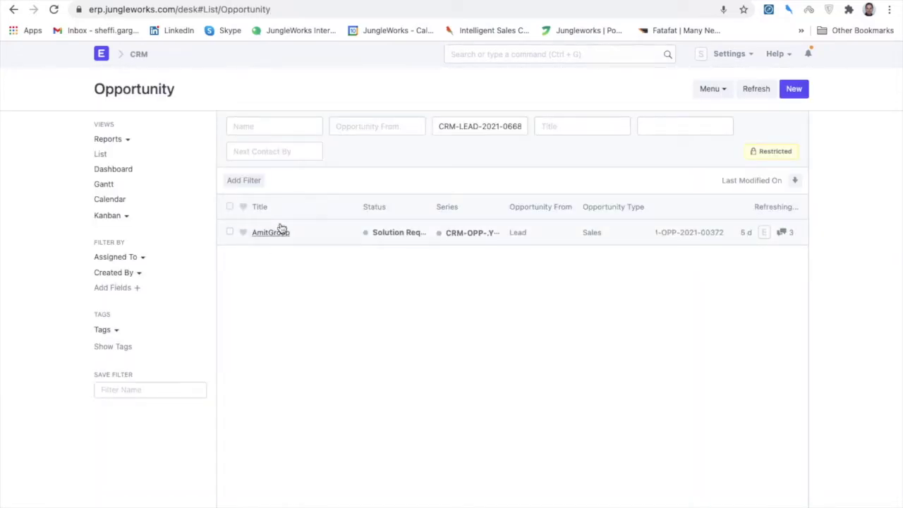
Reopen the Test Organization opportunity, confirm Save reports no changes, then bring up Mission Control.
left_click(287, 234)
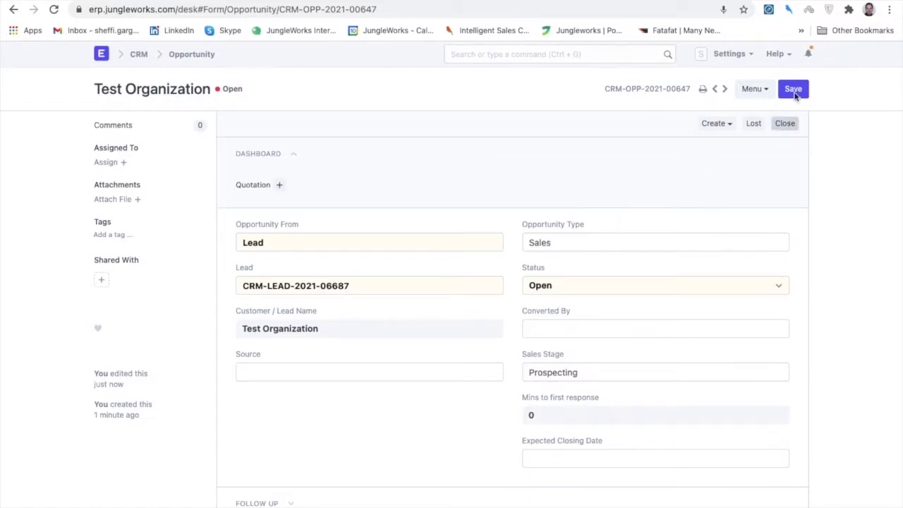
left_click(796, 88)
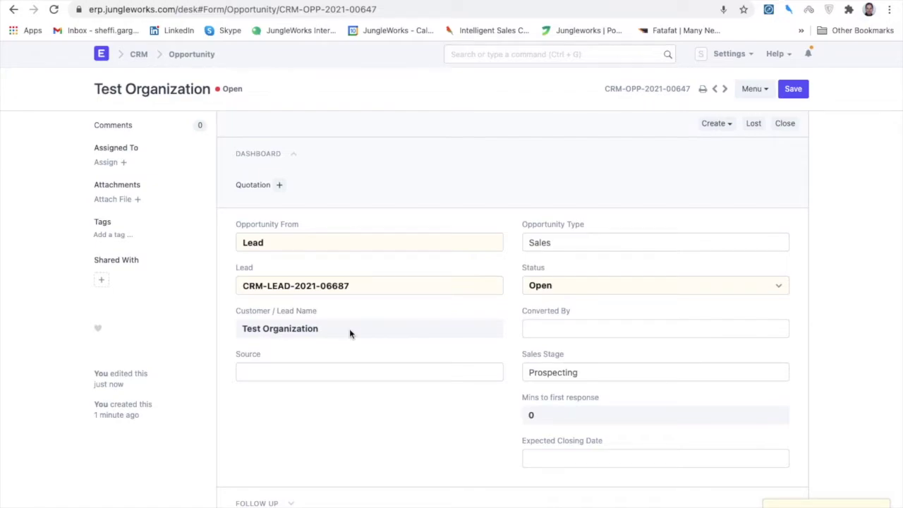
left_click(798, 90)
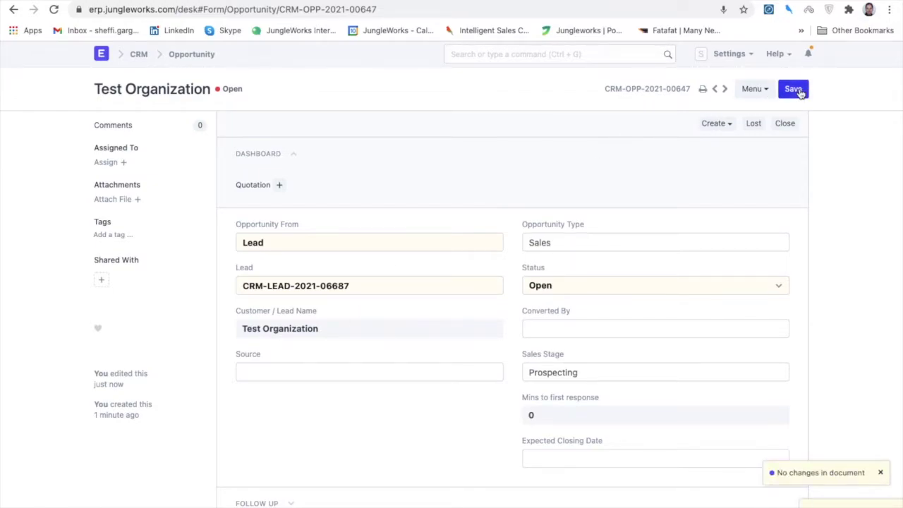
left_click(786, 130)
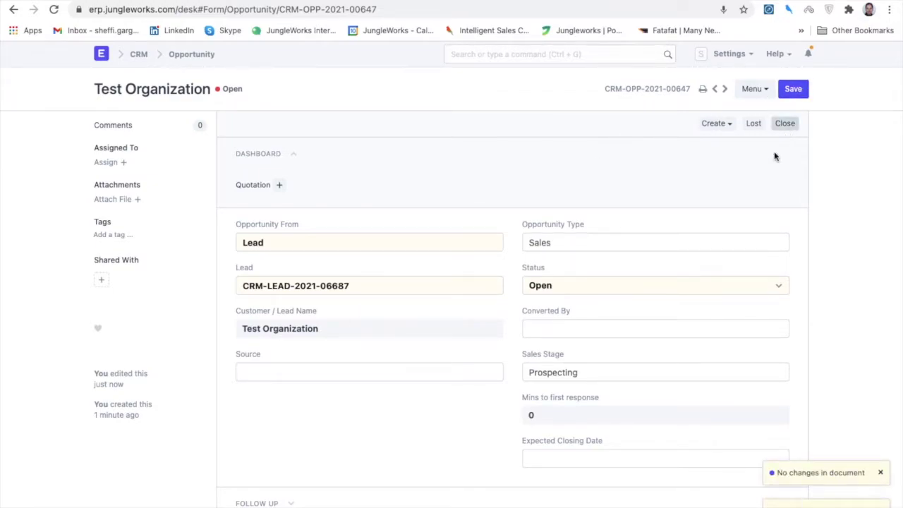
scroll(414, 353, "down", 1)
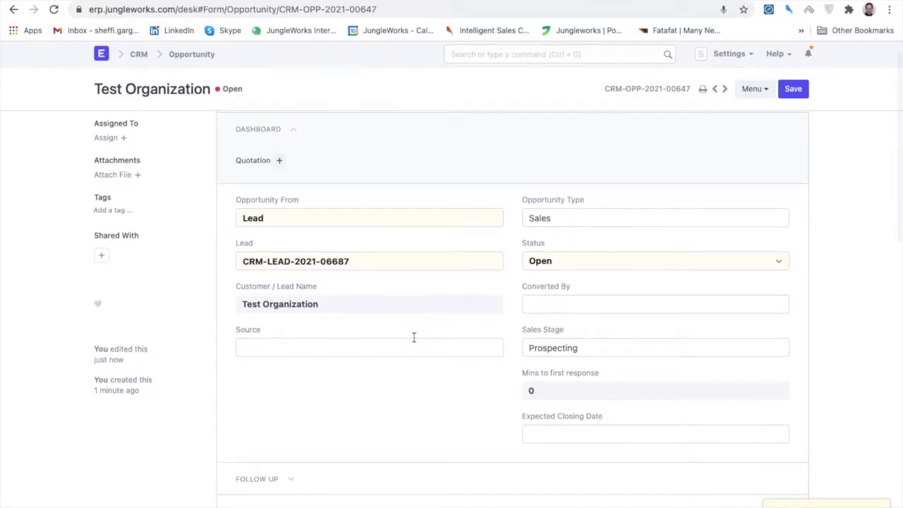
scroll(414, 338, "down", 7)
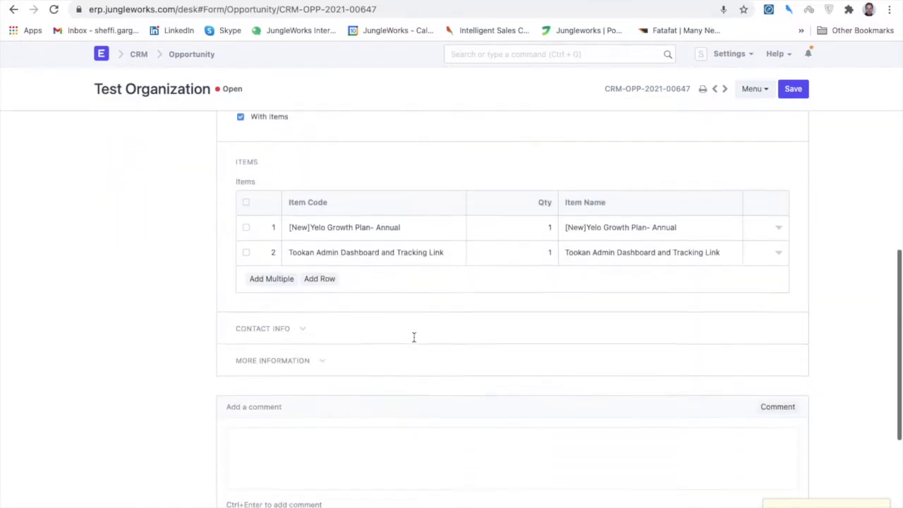
key("ctrl+Up")
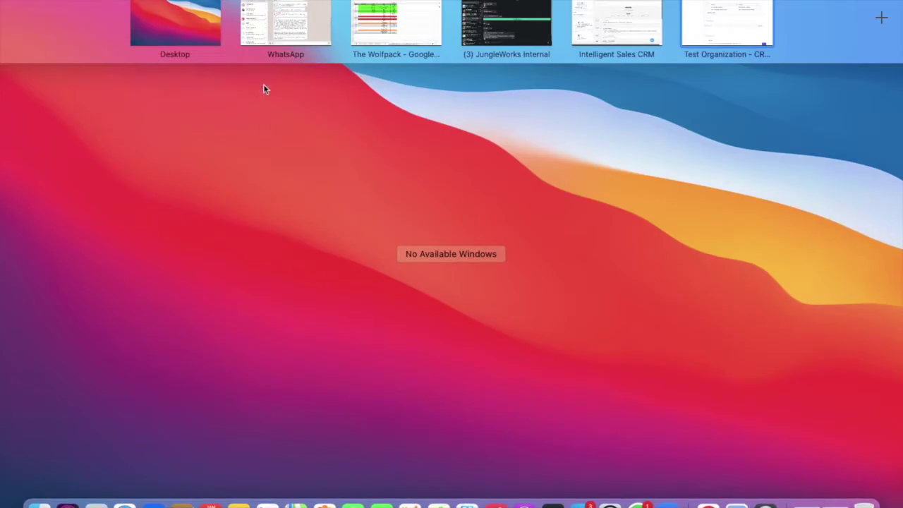
Switch to the Desktop space where ERPNext's Home workspace is showing.
left_click(148, 14)
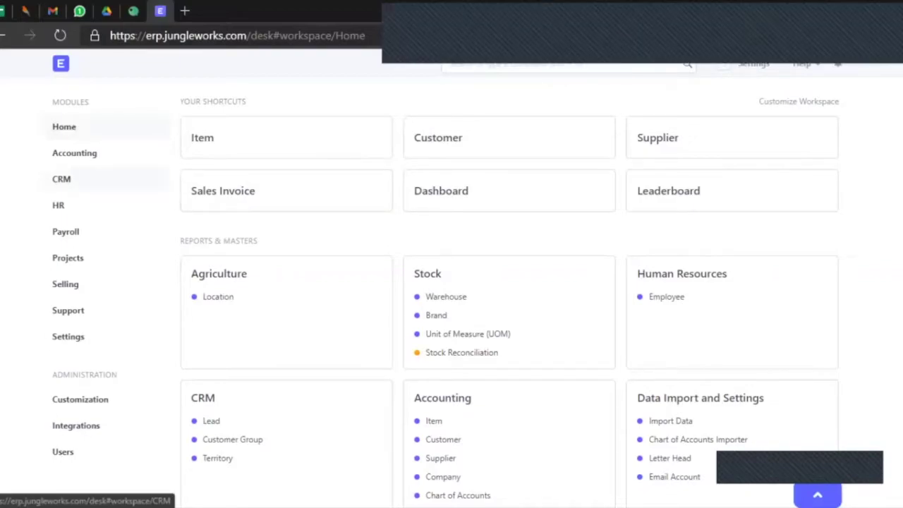
Open the Opportunity list from the CRM workspace.
left_click(61, 179)
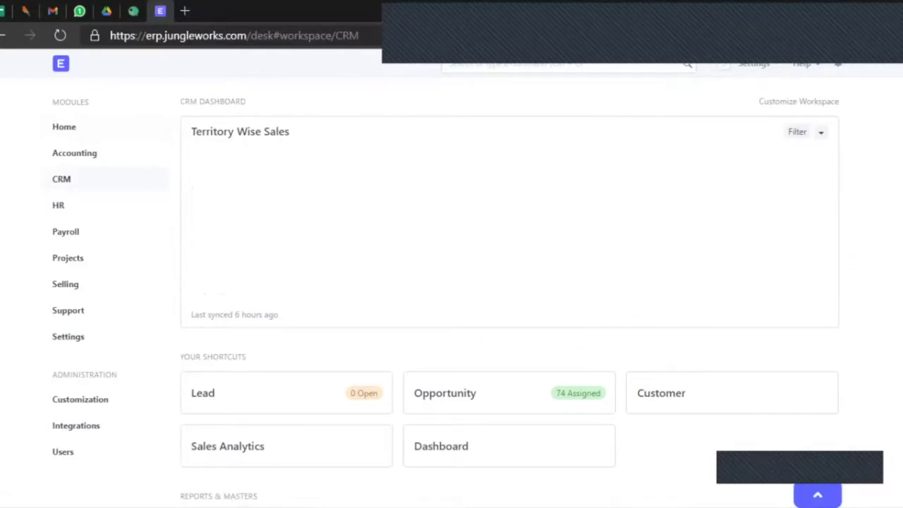
scroll(508, 283, "down", 1)
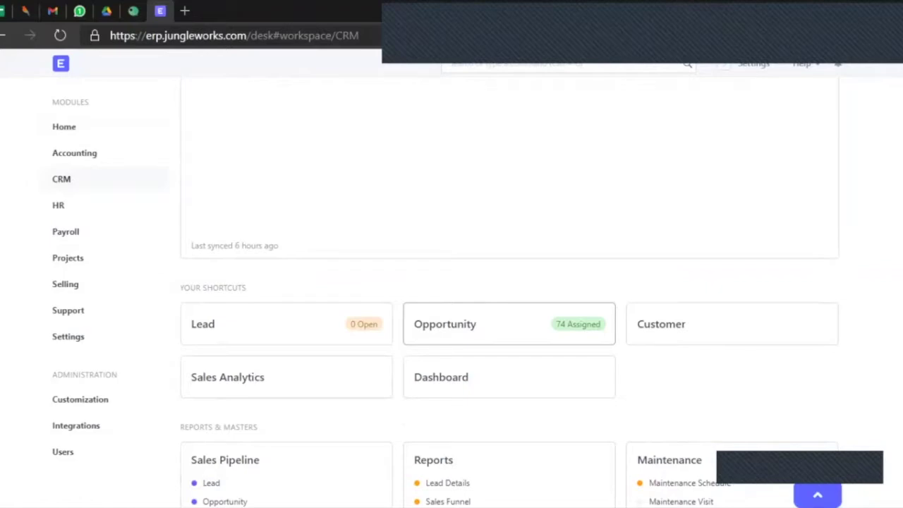
left_click(445, 324)
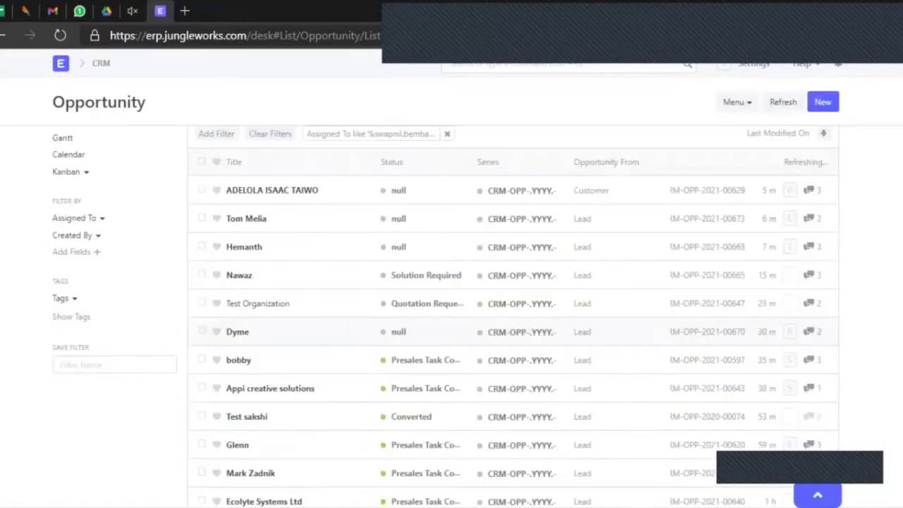
scroll(451, 317, "up", 2)
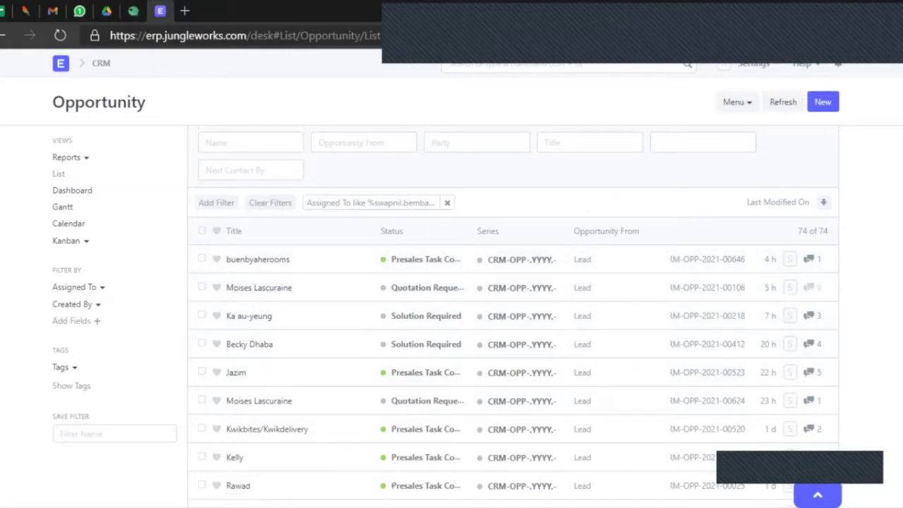
Remove the Assigned To filter and refresh the list to locate Test Organization.
left_click(447, 203)
left_click(783, 102)
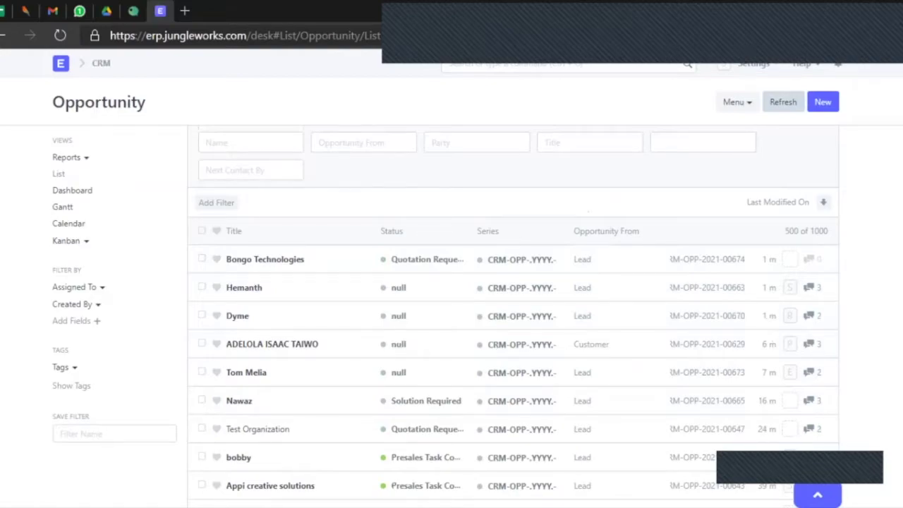
scroll(513, 318, "down", 2)
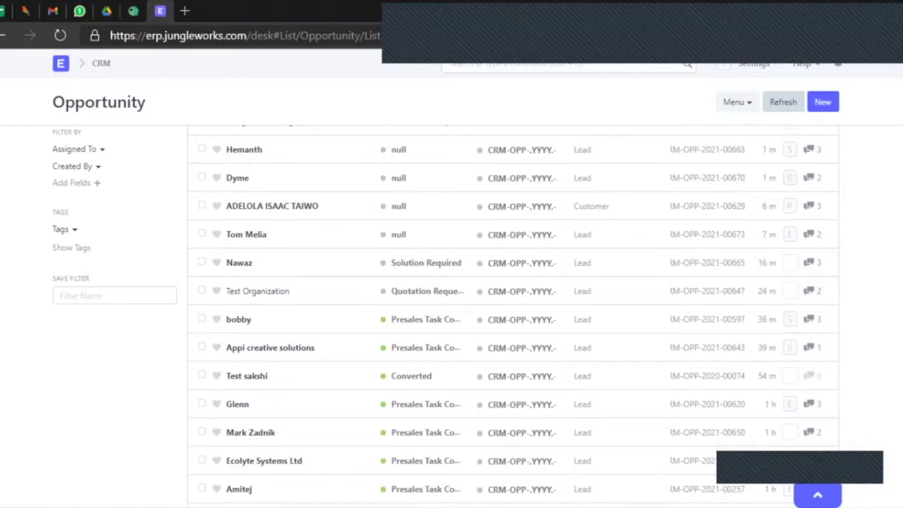
scroll(513, 317, "up", 1)
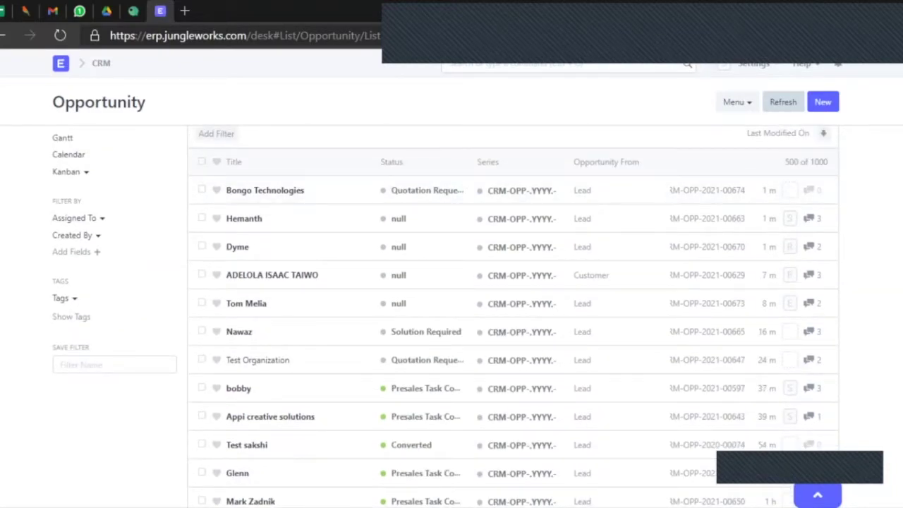
scroll(257, 247, "down", 1)
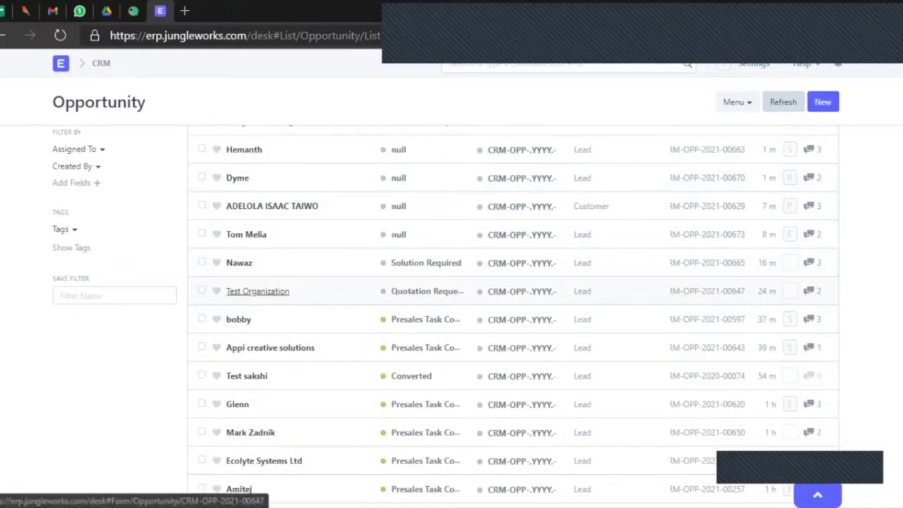
Open opportunity CRM-OPP-2021-00647 for Test Organization and show its Status dropdown options.
left_click(258, 291)
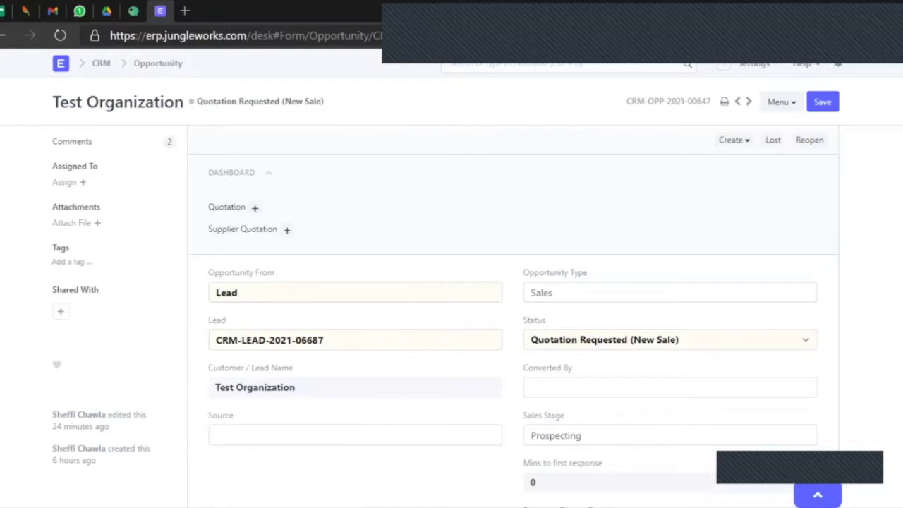
scroll(451, 317, "down", 1)
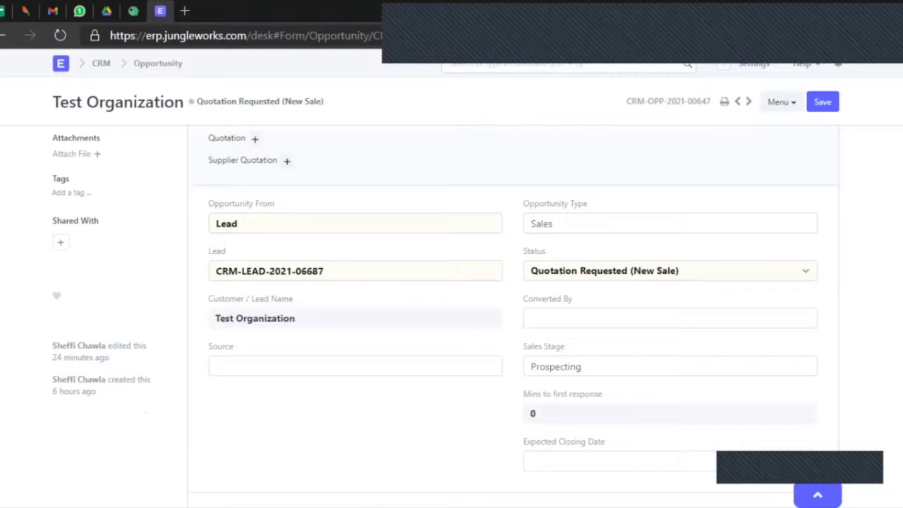
left_click(670, 271)
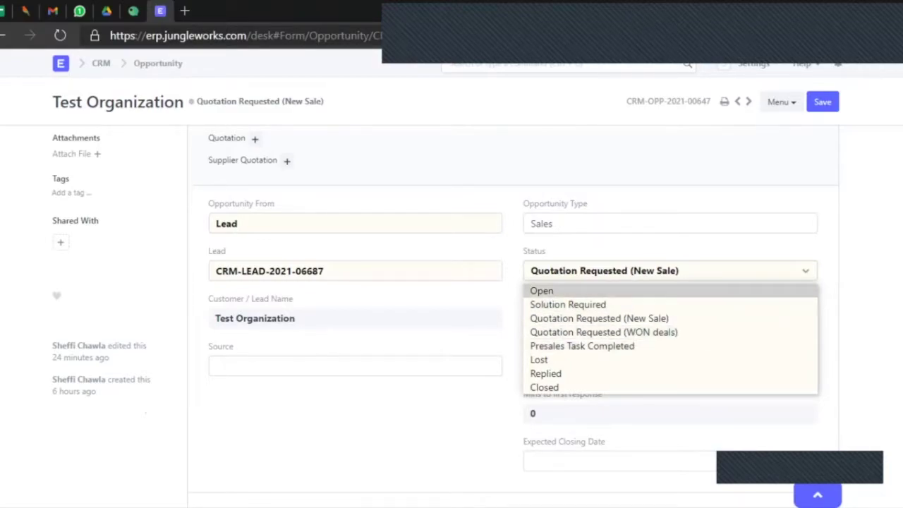
key("Escape")
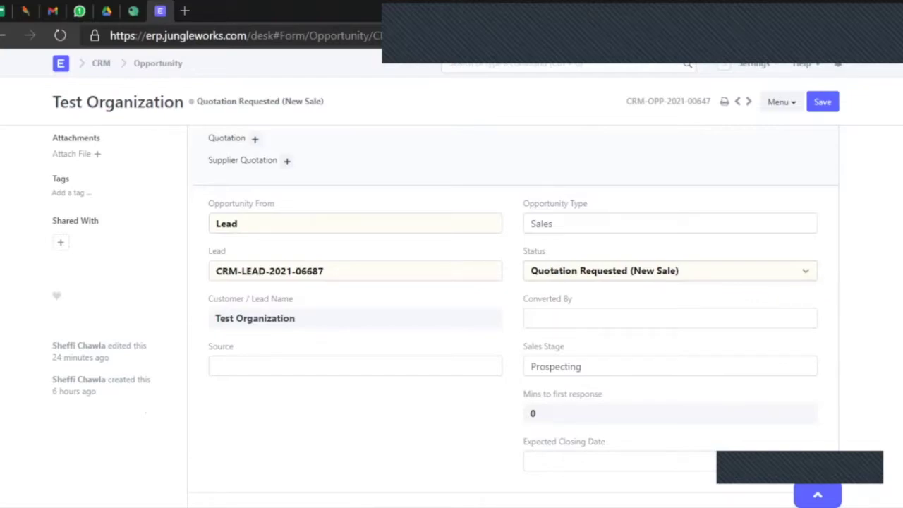
left_click(670, 271)
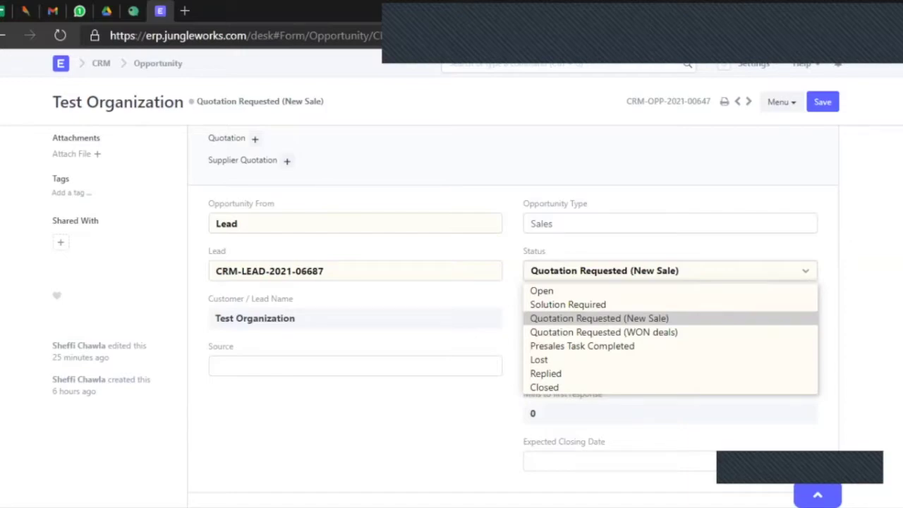
key("Escape")
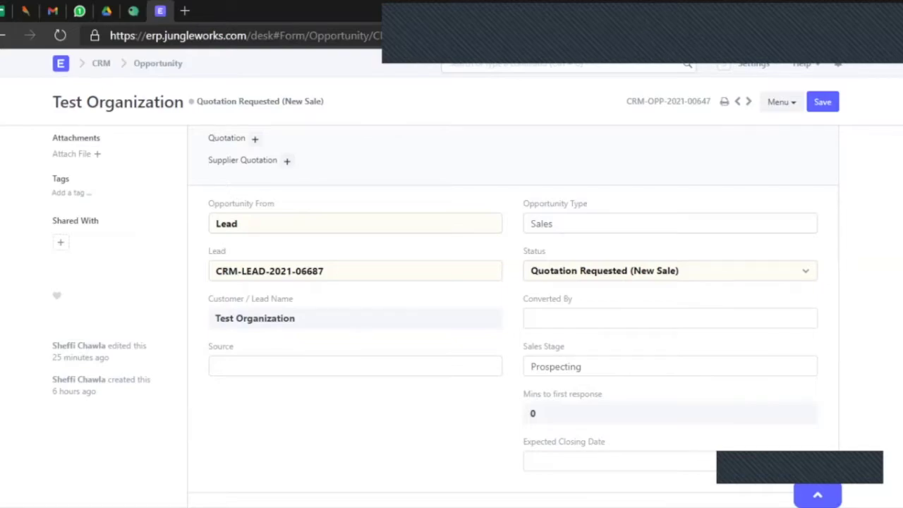
left_click(671, 271)
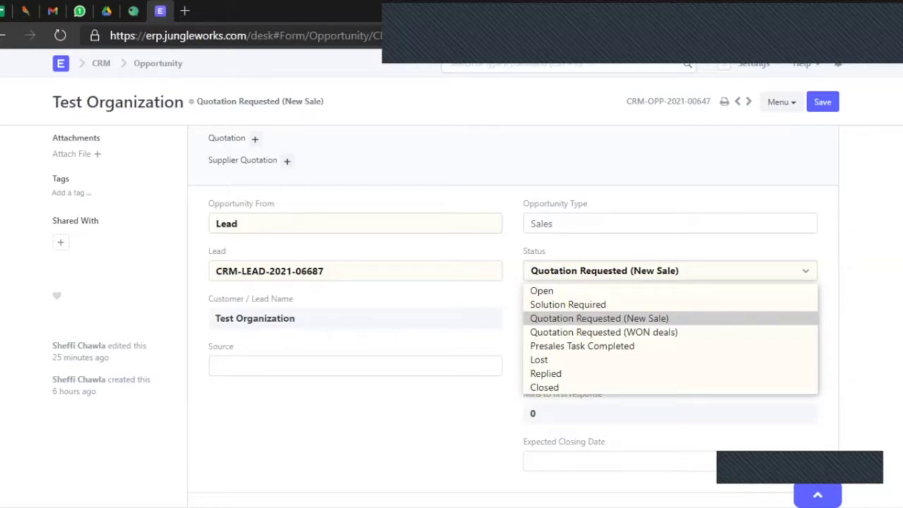
key("Down")
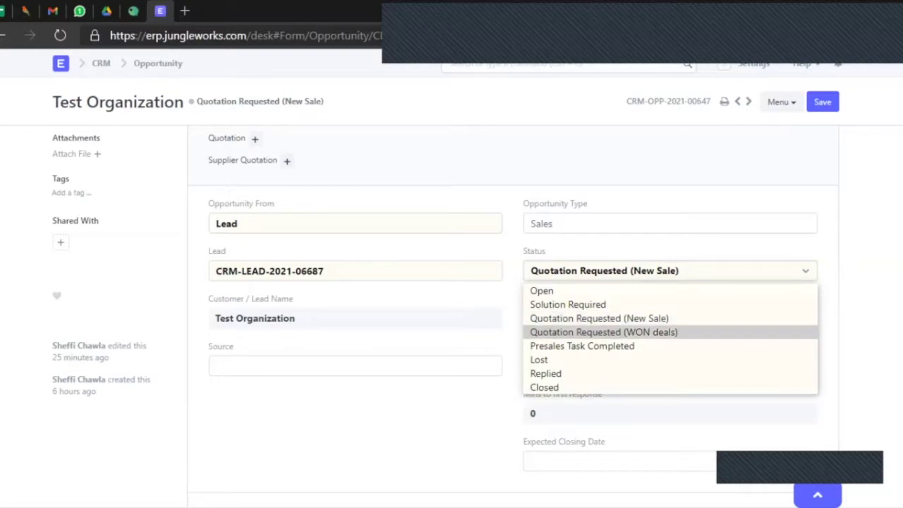
key("Up")
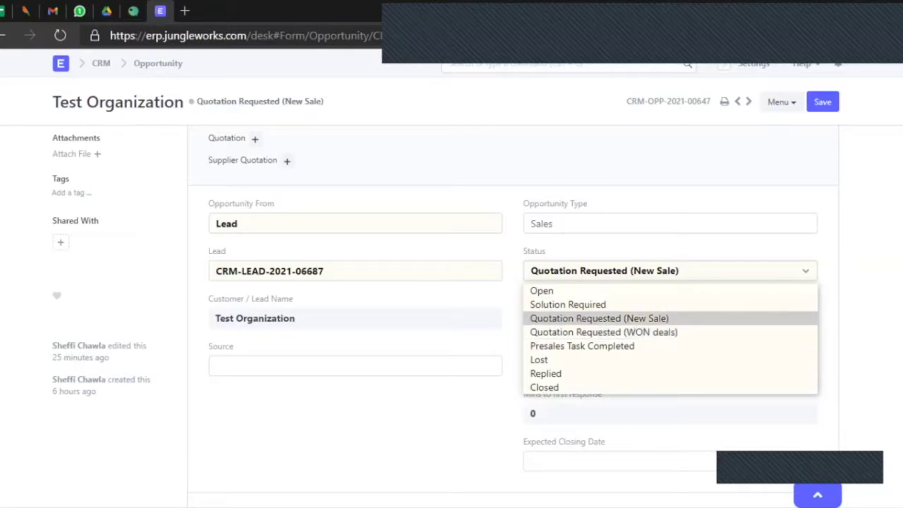
key("Down")
key("Up")
key("Up")
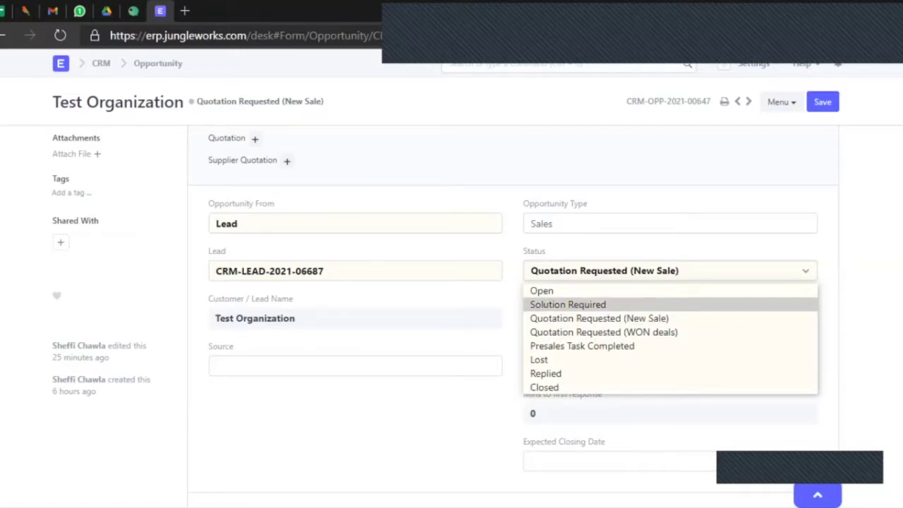
key("Escape")
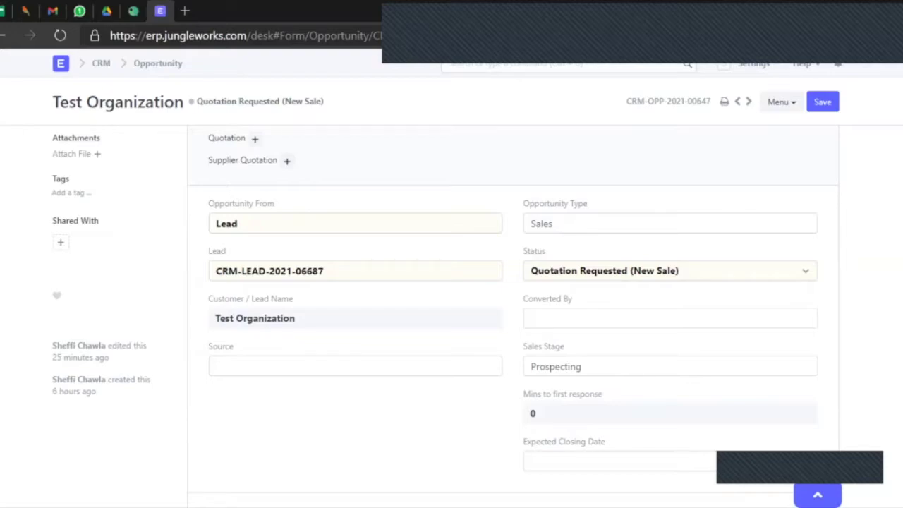
left_click(671, 271)
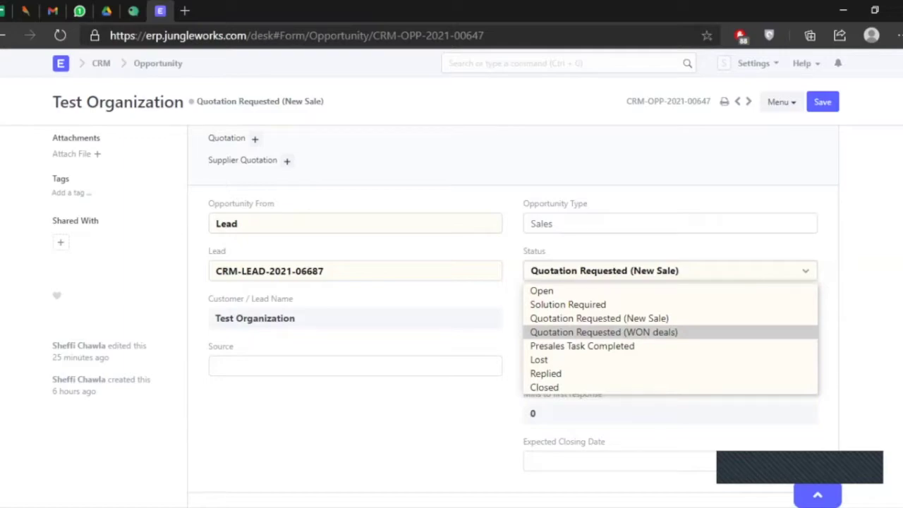
key("Up")
key("Up")
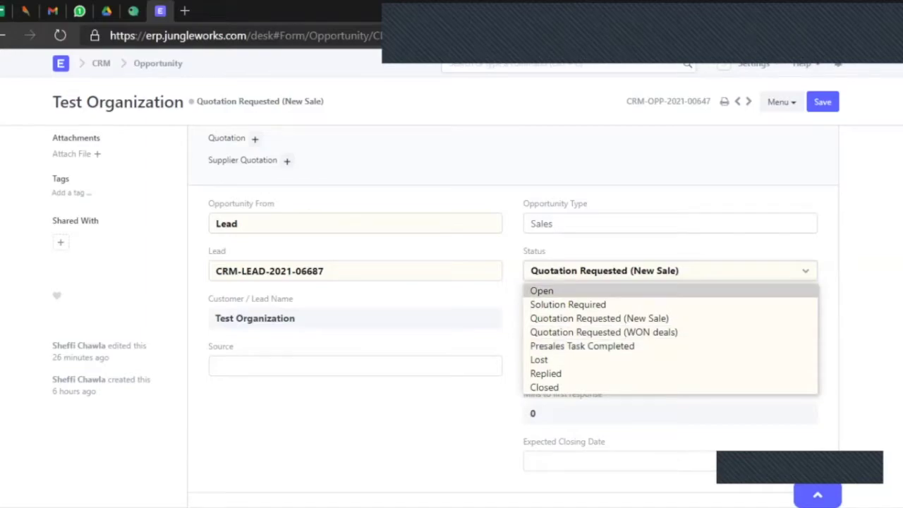
key("Escape")
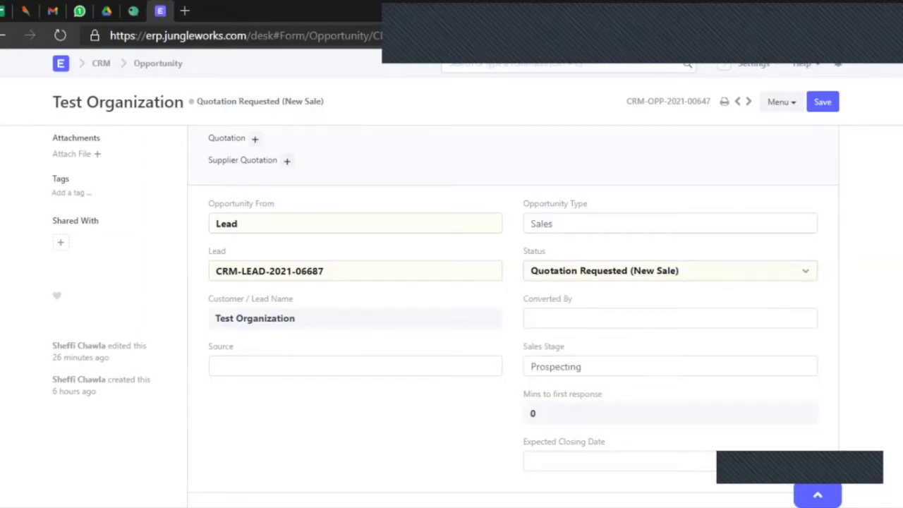
scroll(452, 311, "down", 6)
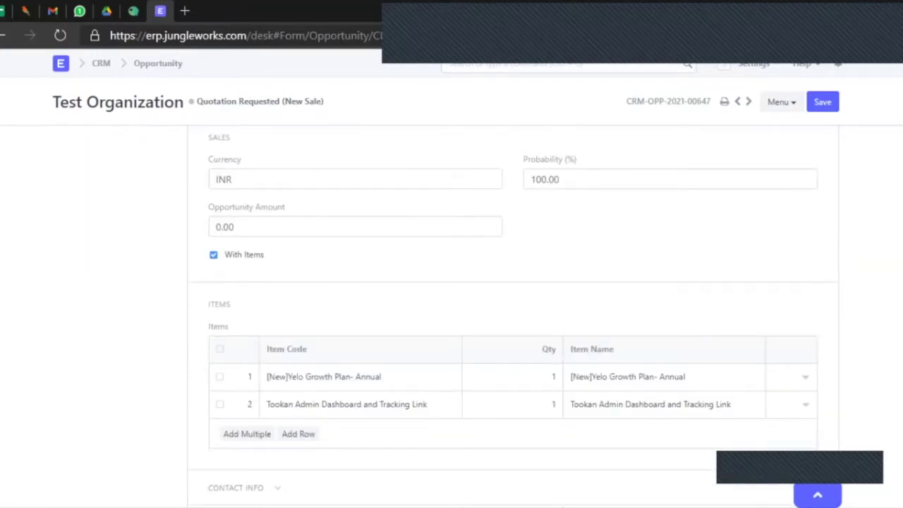
Expand the opportunity's Contact Info and More Information sections.
scroll(451, 310, "down", 1)
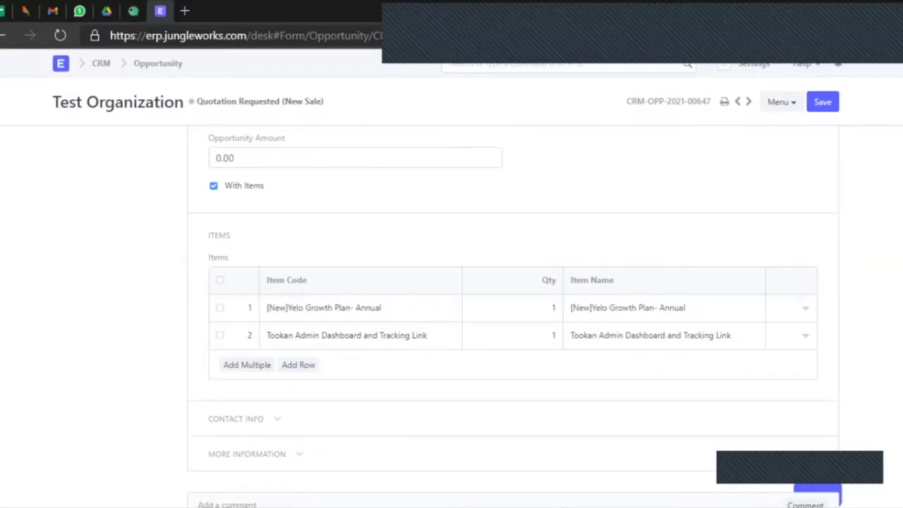
scroll(323, 170, "down", 2)
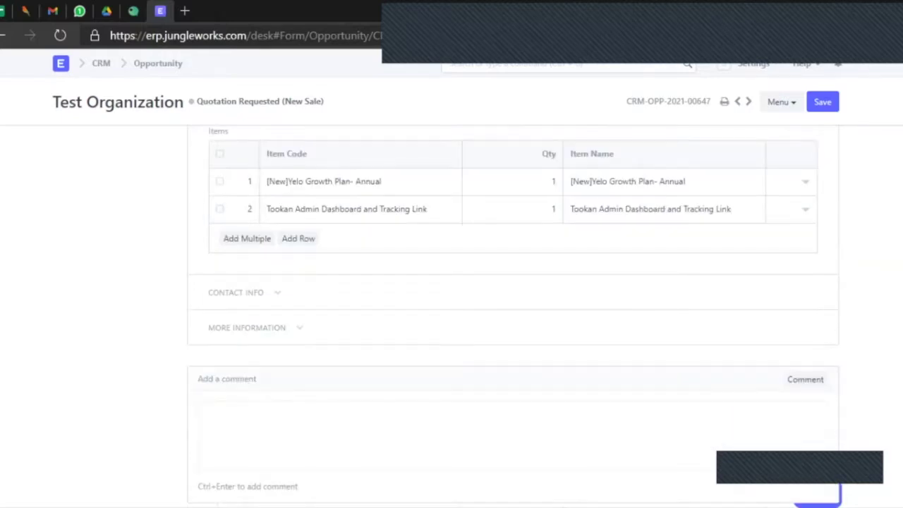
left_click(247, 281)
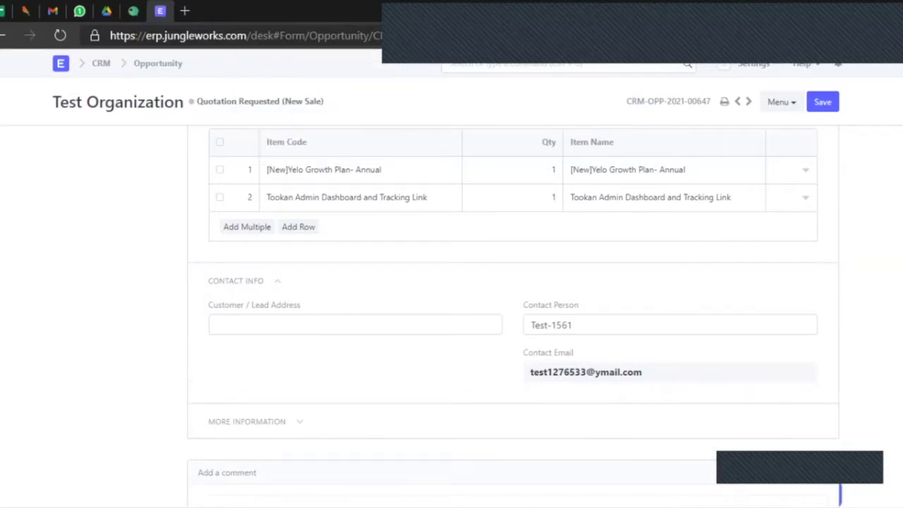
scroll(247, 284, "down", 2)
left_click(247, 284)
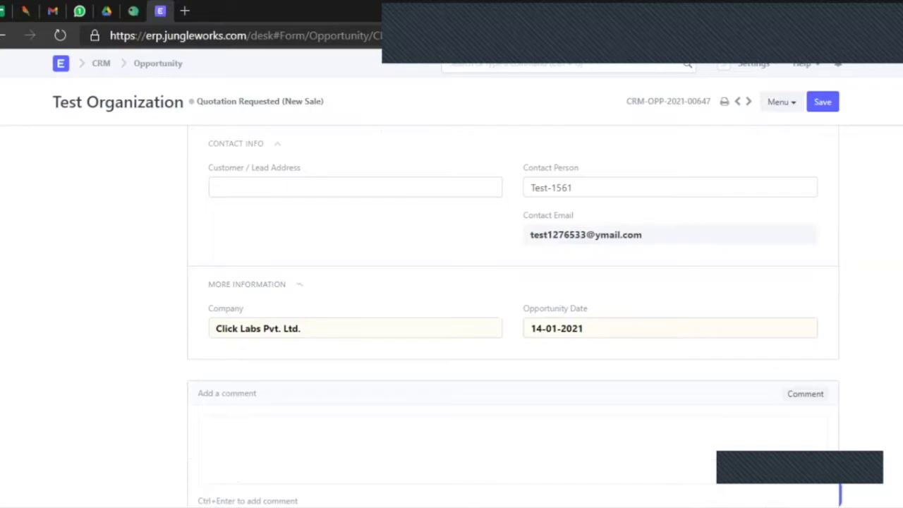
scroll(513, 318, "up", 2)
scroll(513, 317, "down", 4)
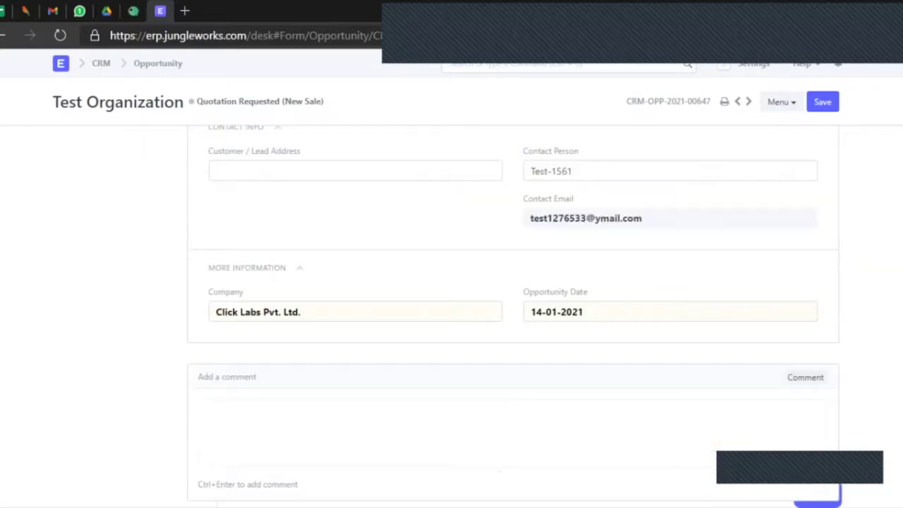
scroll(513, 318, "down", 1)
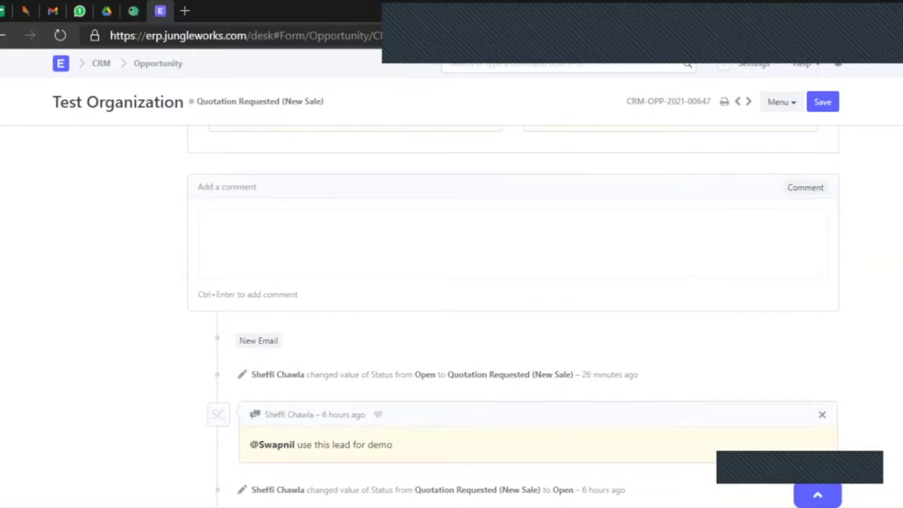
scroll(513, 318, "up", 1)
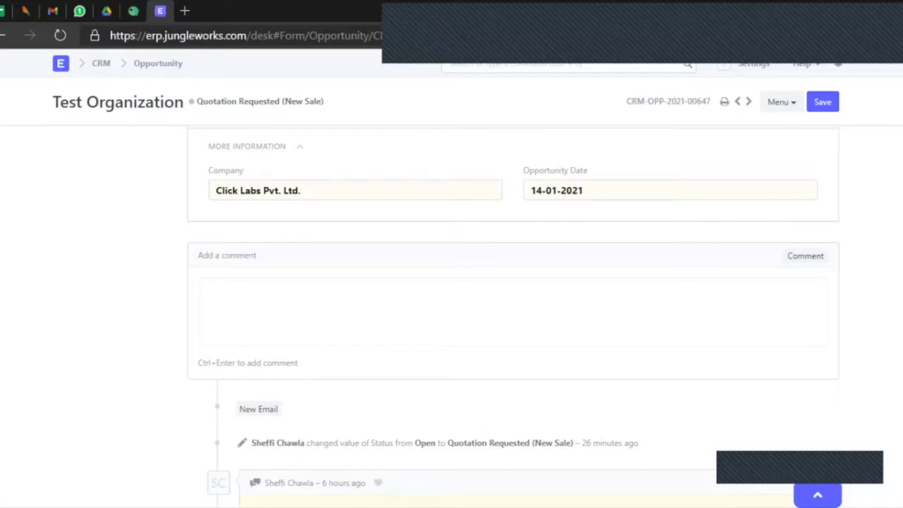
scroll(513, 318, "down", 4)
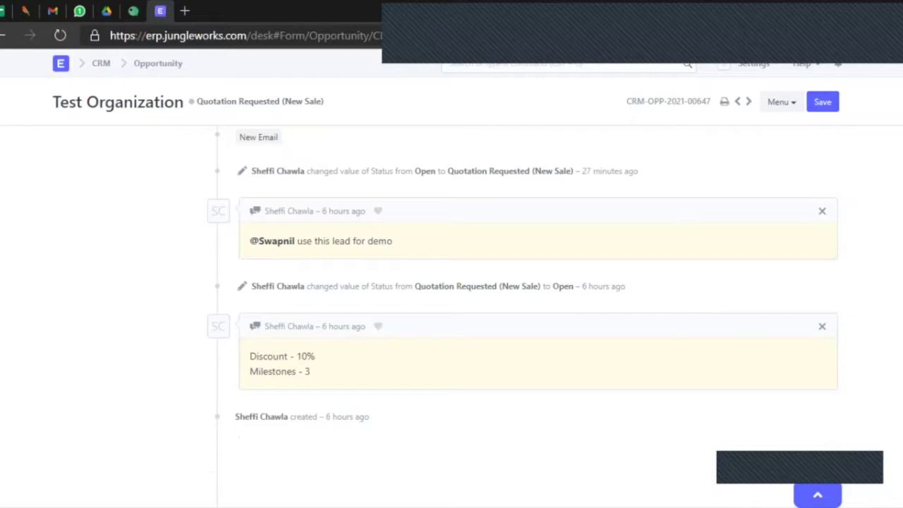
scroll(494, 318, "up", 2)
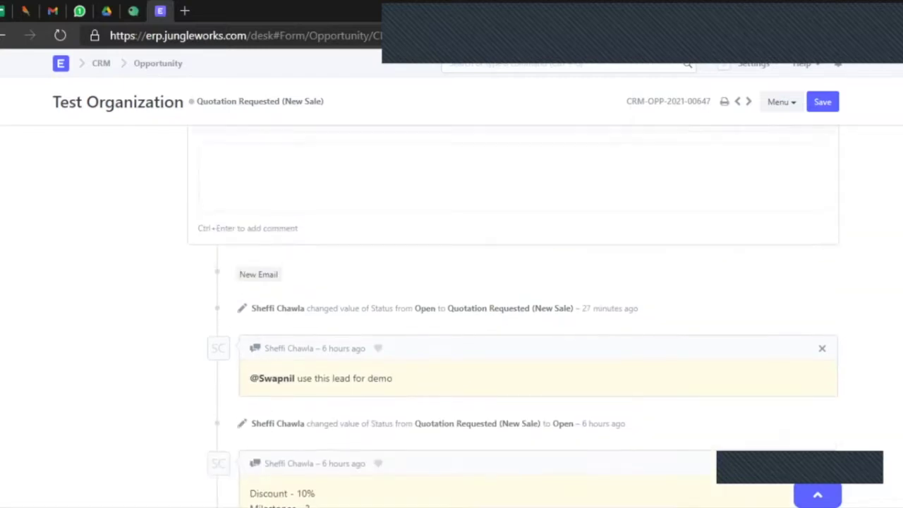
scroll(513, 314, "up", 8)
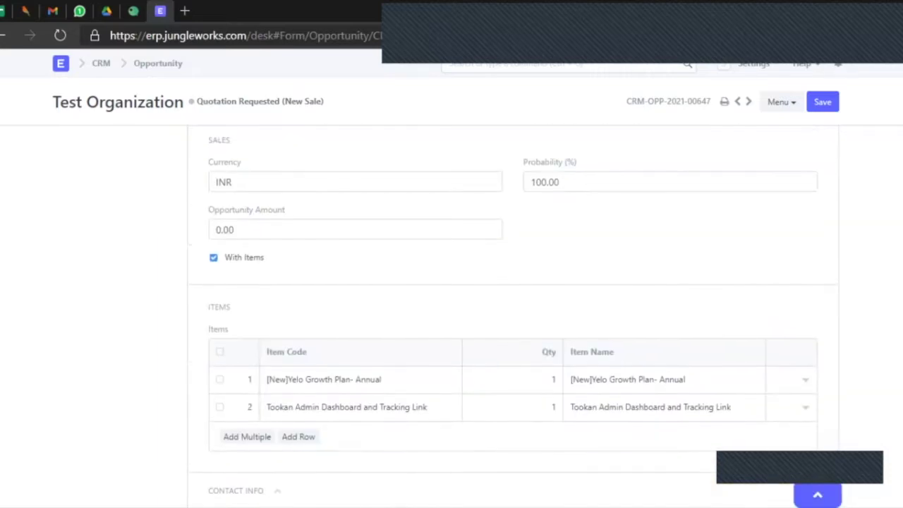
scroll(514, 318, "up", 7)
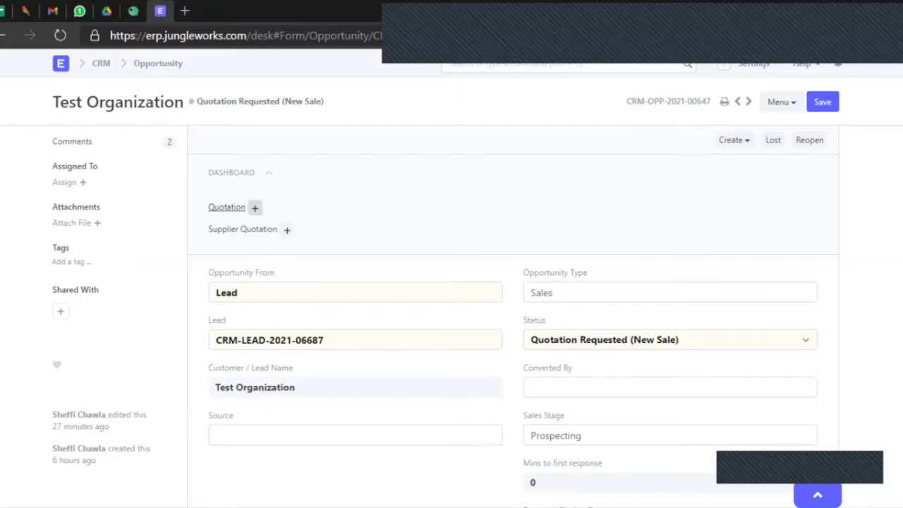
Create a new quotation from the opportunity with company set to Click Labs Pvt. Ltd.
left_click(255, 209)
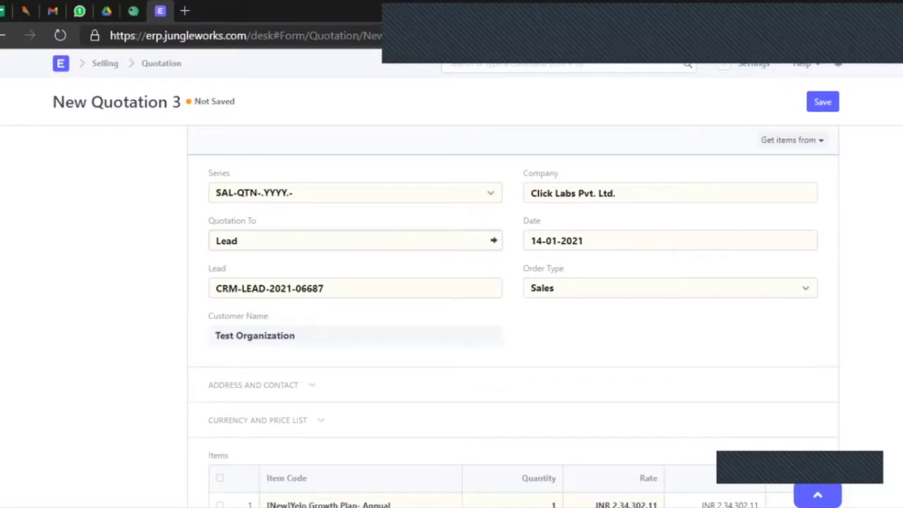
left_click(616, 193)
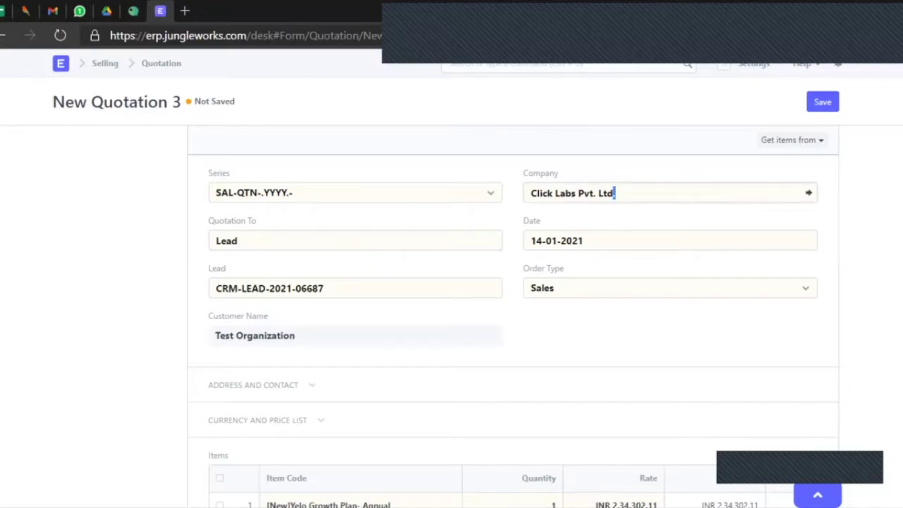
key("ctrl+a")
key("BackSpace")
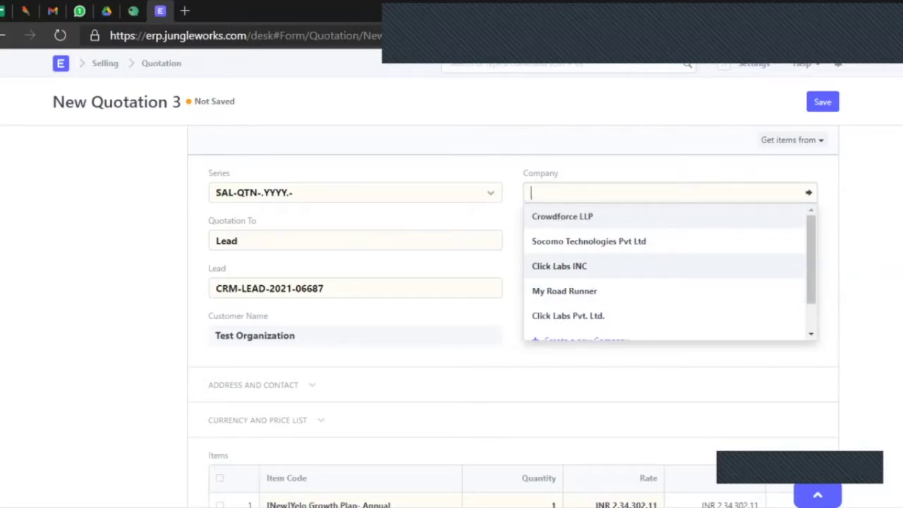
left_click(569, 316)
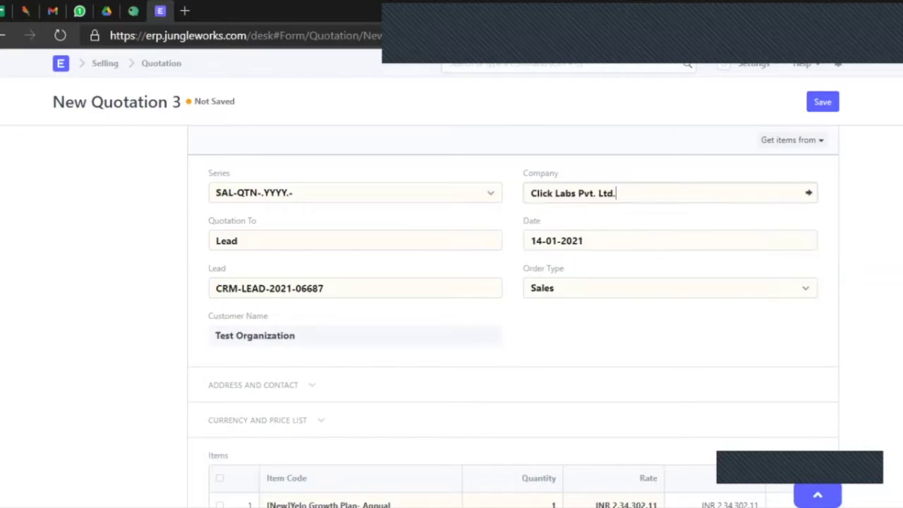
left_click(621, 241)
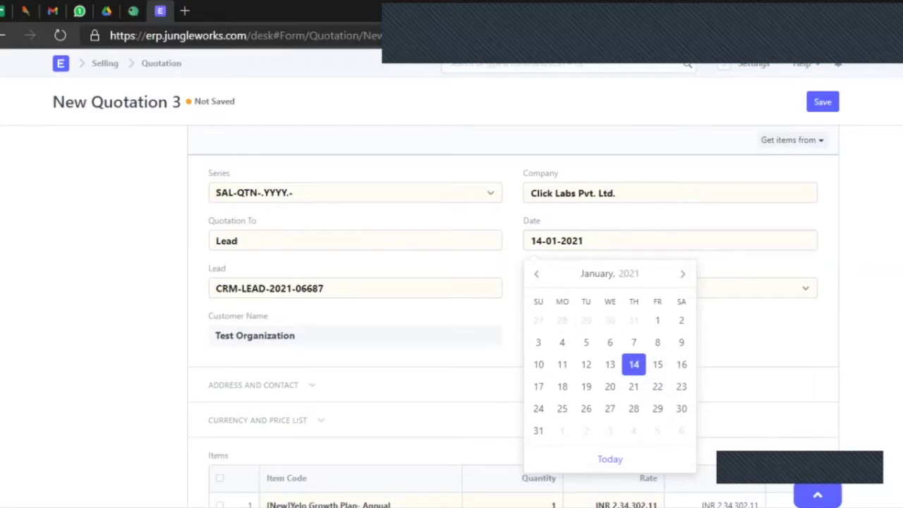
Close the calendar and expand the quotation's Address and Contact and Currency and Price List sections.
key("Escape")
scroll(513, 318, "down", 3)
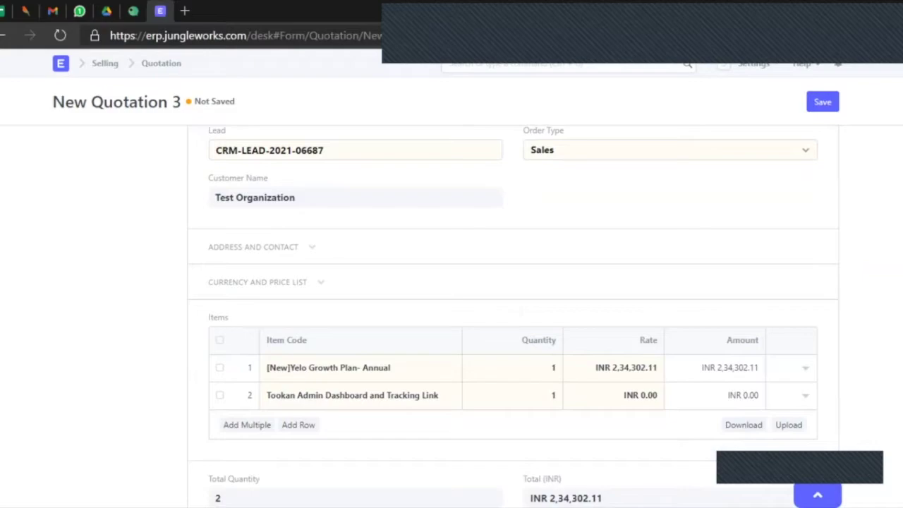
left_click(254, 247)
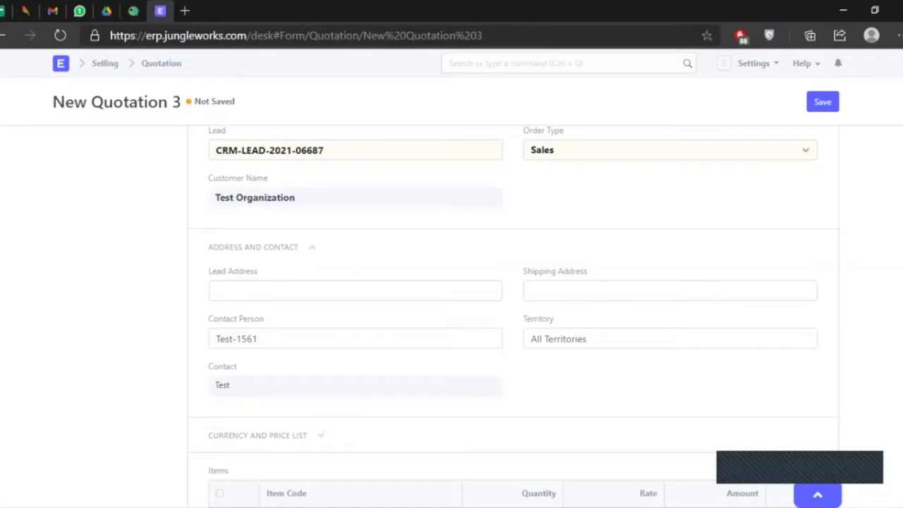
scroll(513, 317, "down", 3)
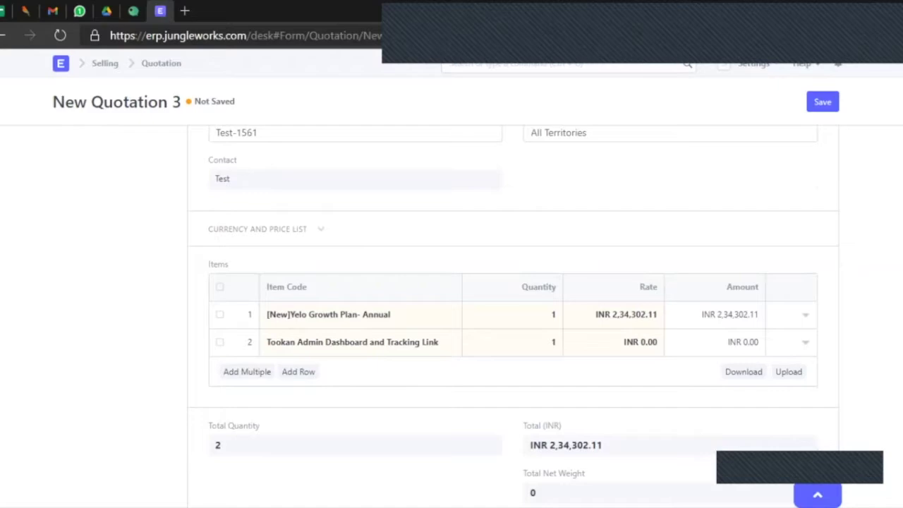
left_click(257, 228)
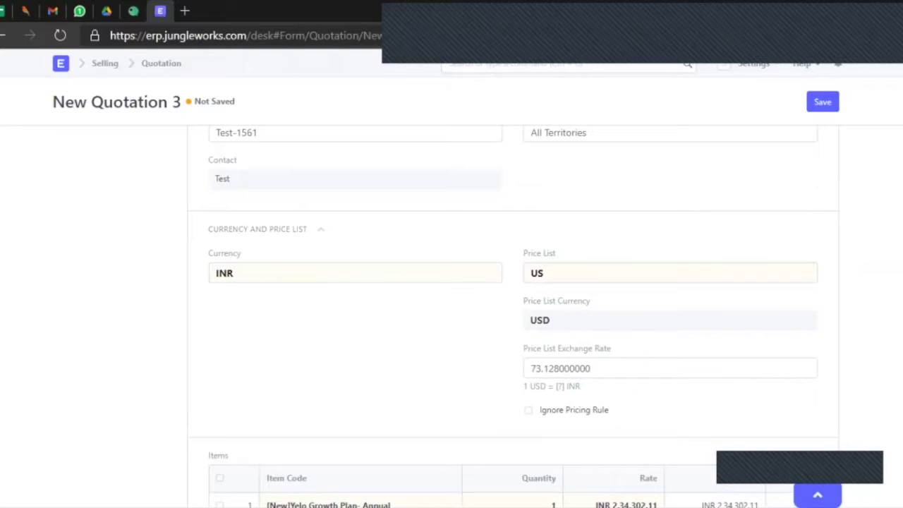
Change the price list from US to INR, repricing the Yelo plan at INR 1,14,084.96.
double_click(537, 272)
type("i")
scroll(513, 318, "down", 5)
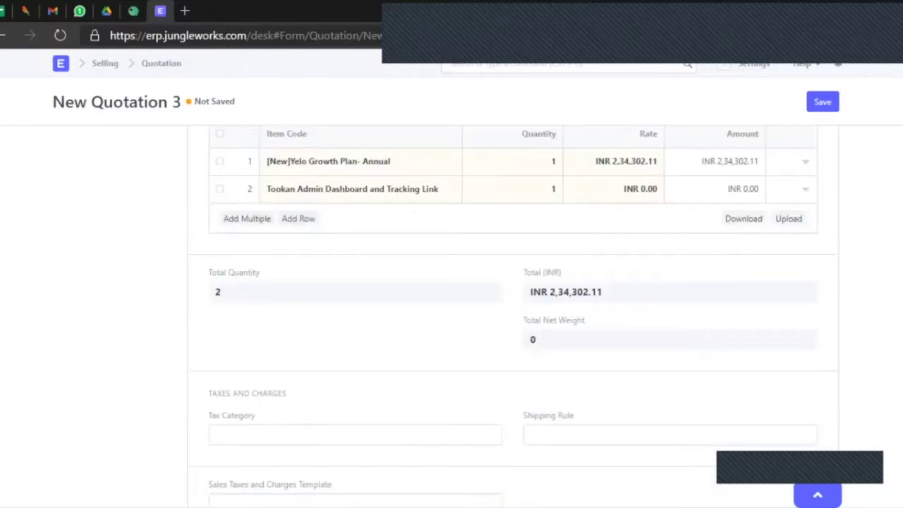
scroll(513, 317, "up", 3)
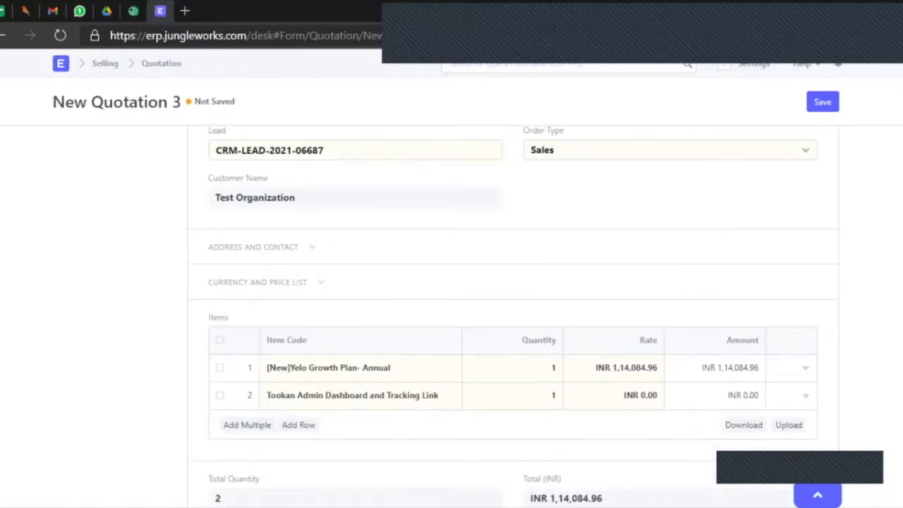
left_click(320, 283)
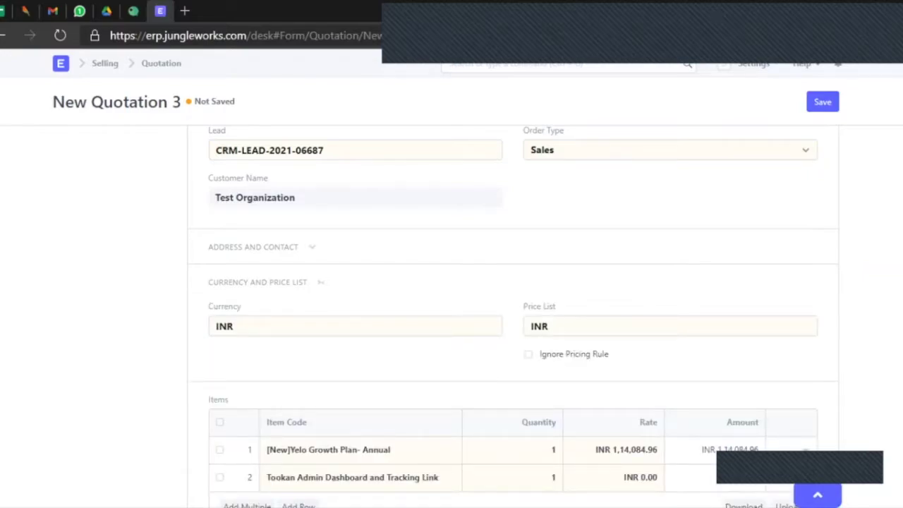
scroll(514, 317, "down", 1)
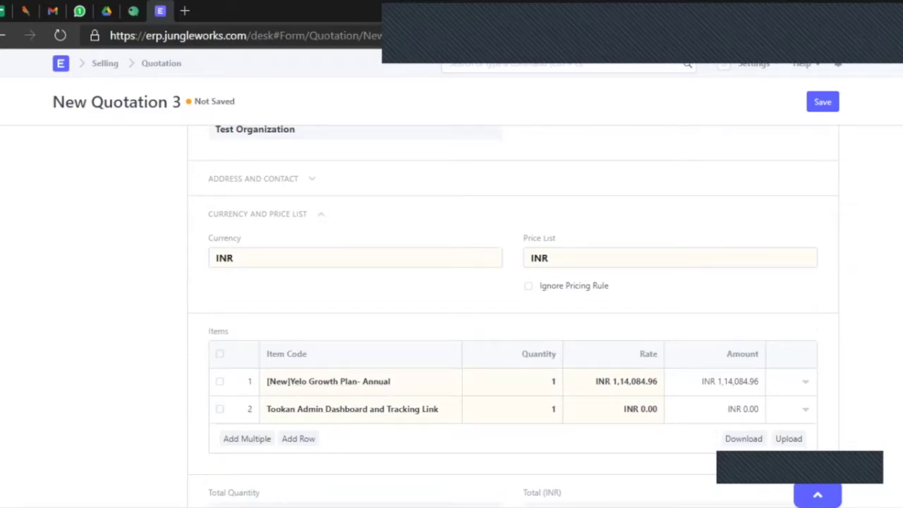
mouse_move(328, 381)
scroll(452, 318, "down", 2)
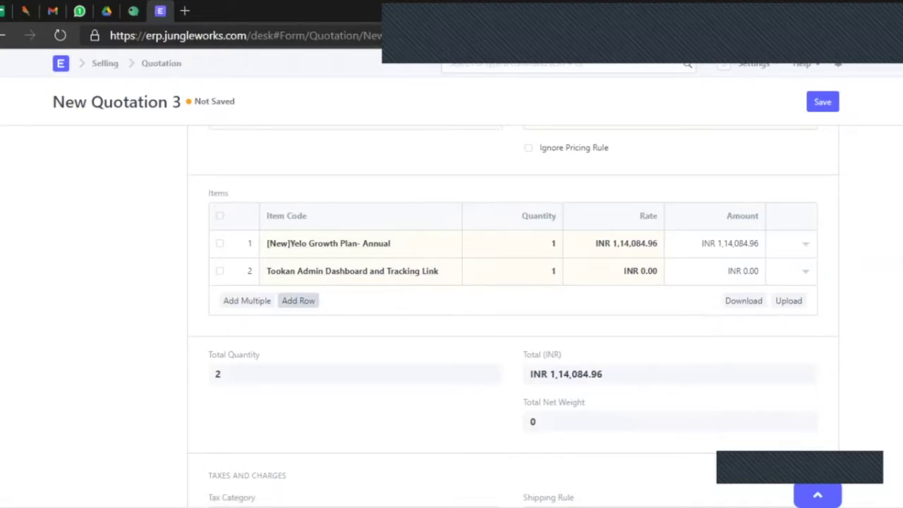
left_click(299, 300)
type("jugn")
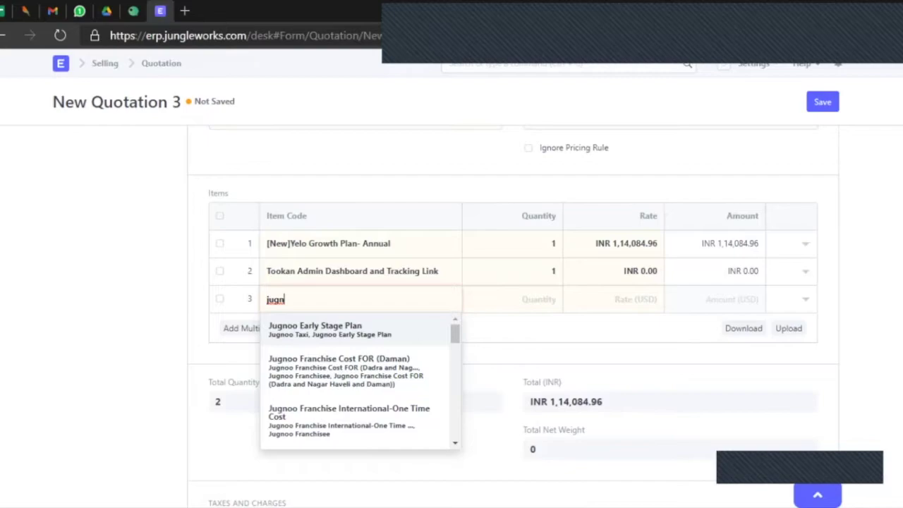
key("Return")
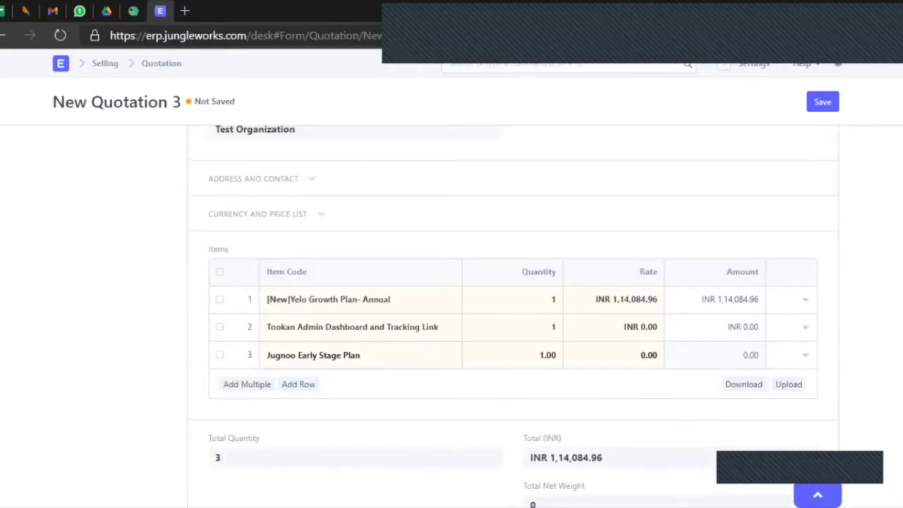
left_click(649, 355)
type("5000")
key("Tab")
left_click(219, 355)
left_click(236, 385)
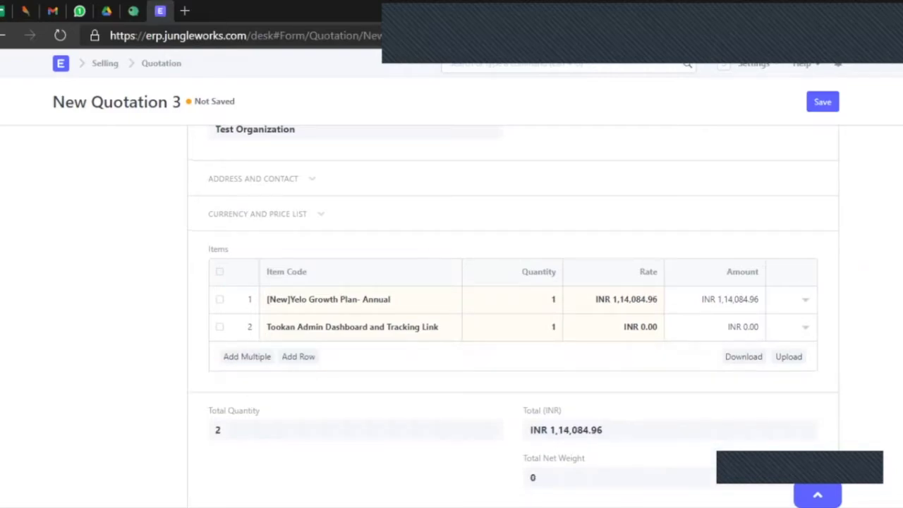
scroll(513, 318, "down", 6)
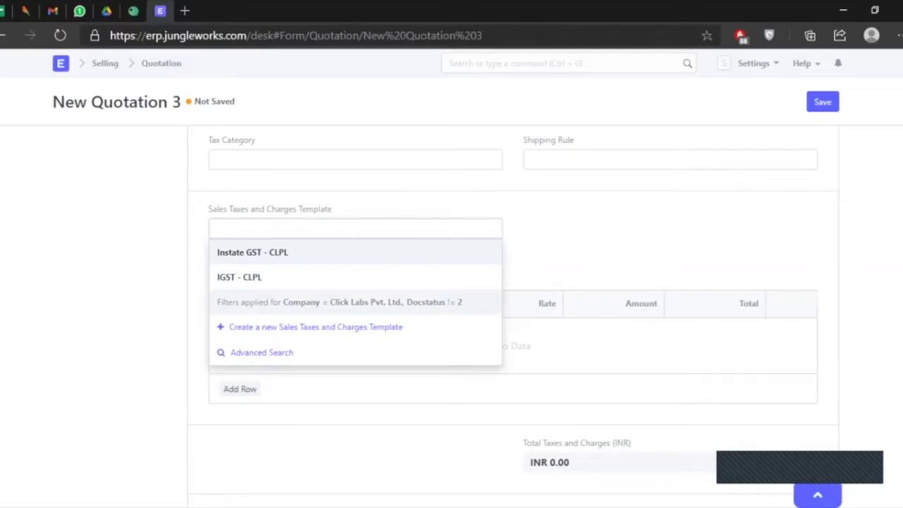
key("Escape")
scroll(513, 317, "up", 8)
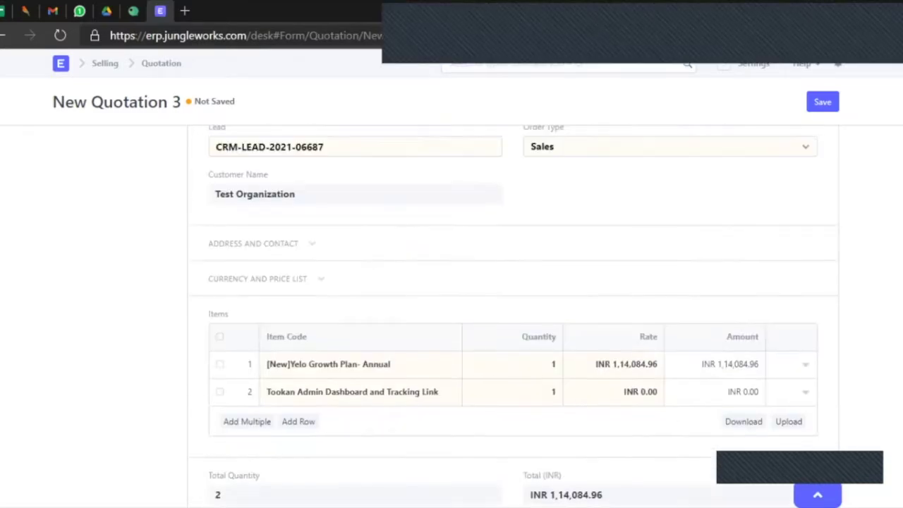
left_click(253, 247)
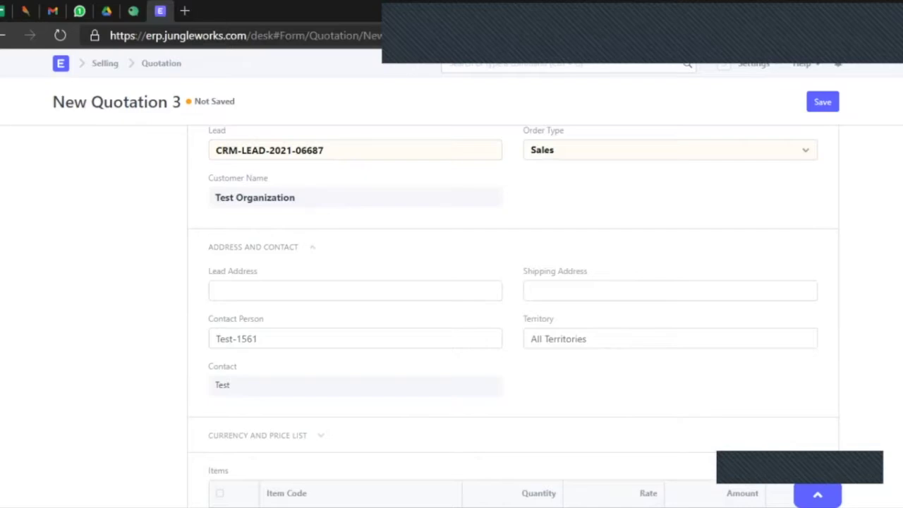
scroll(513, 315, "down", 8)
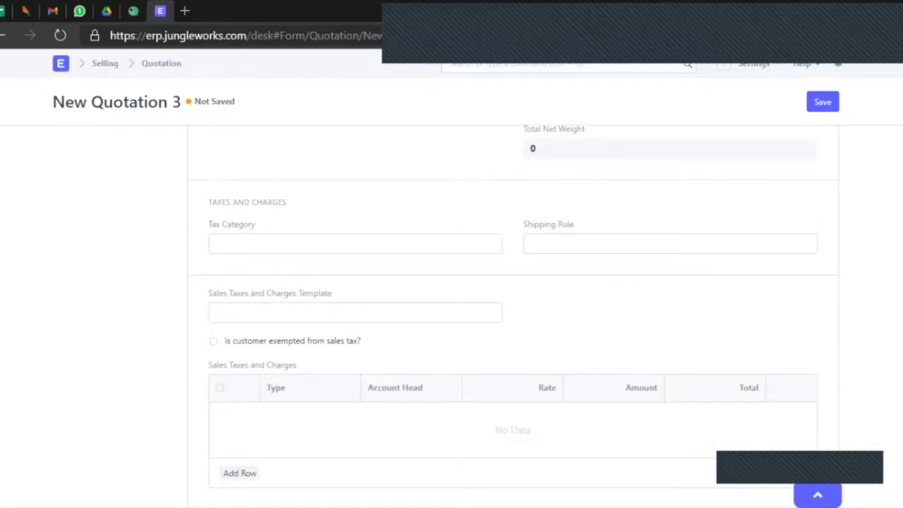
scroll(514, 315, "down", 1)
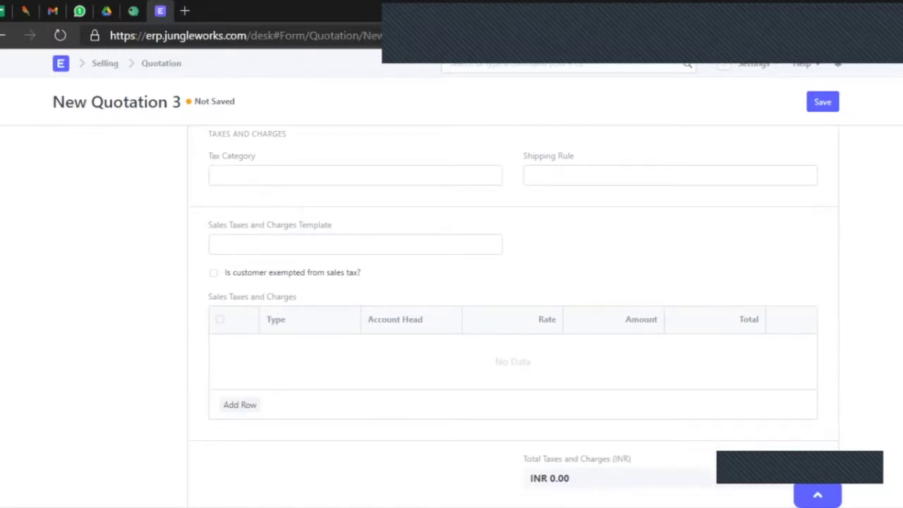
left_click(218, 244)
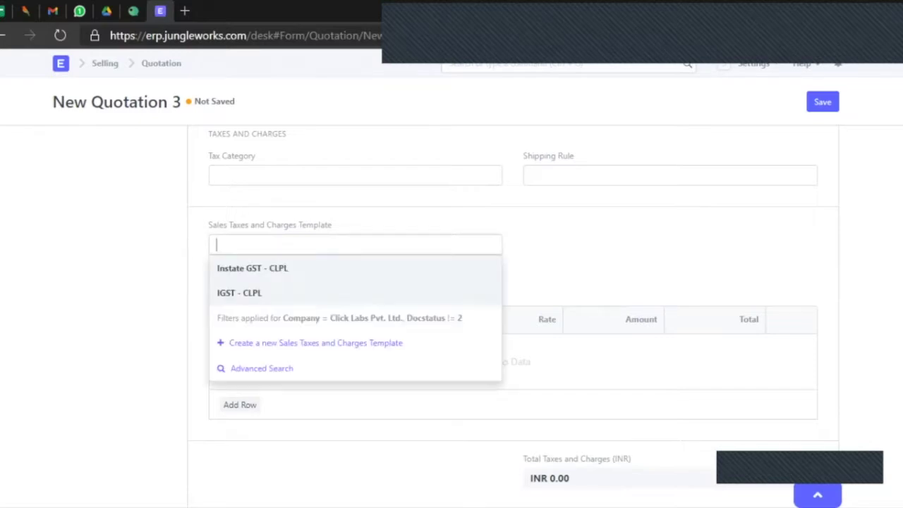
key("Return")
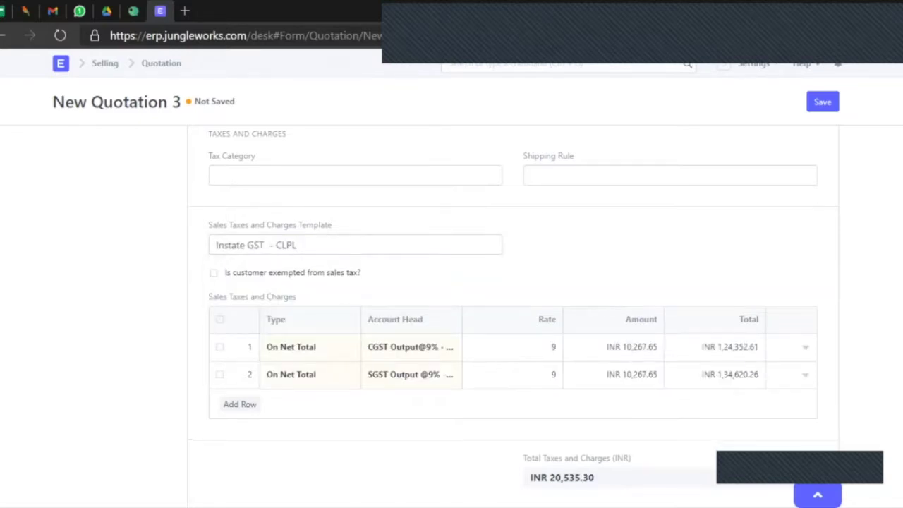
scroll(513, 317, "down", 1)
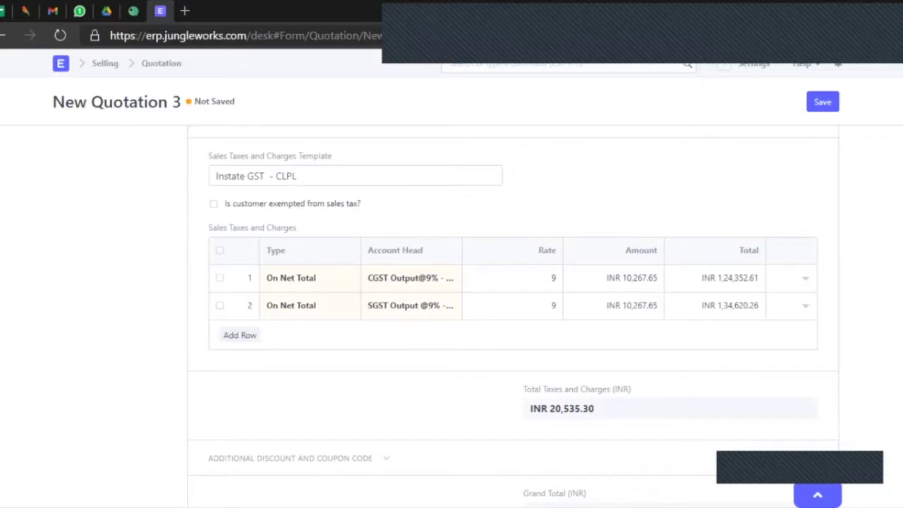
scroll(514, 316, "down", 3)
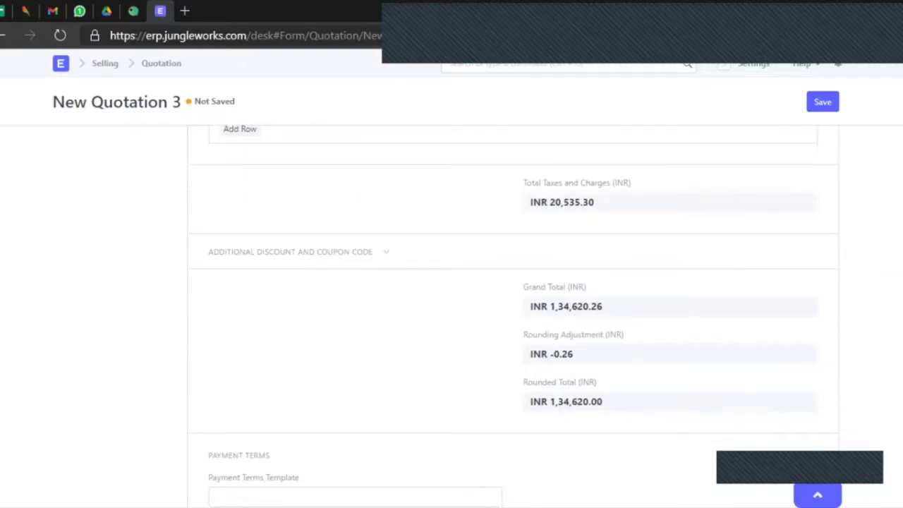
scroll(514, 316, "down", 1)
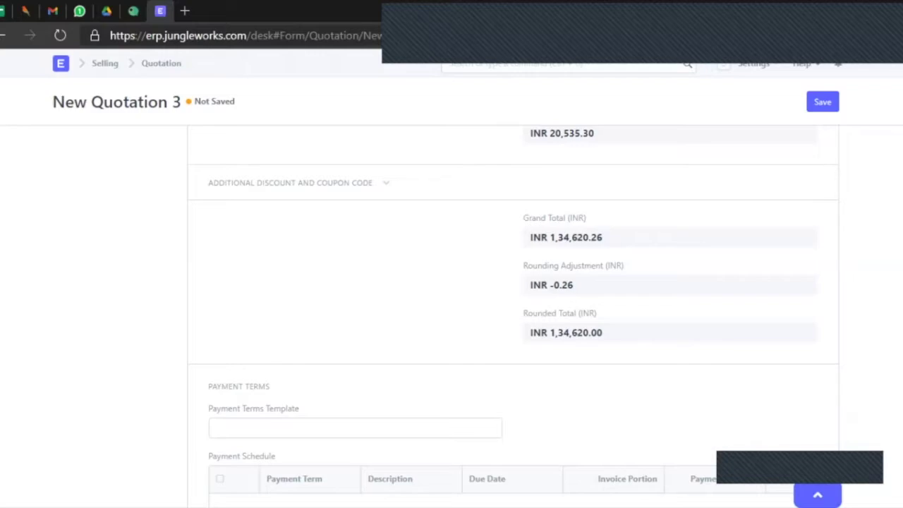
Enter 30 as the Additional Discount Percentage and review the INR 94,234.00 rounded total.
left_click(386, 183)
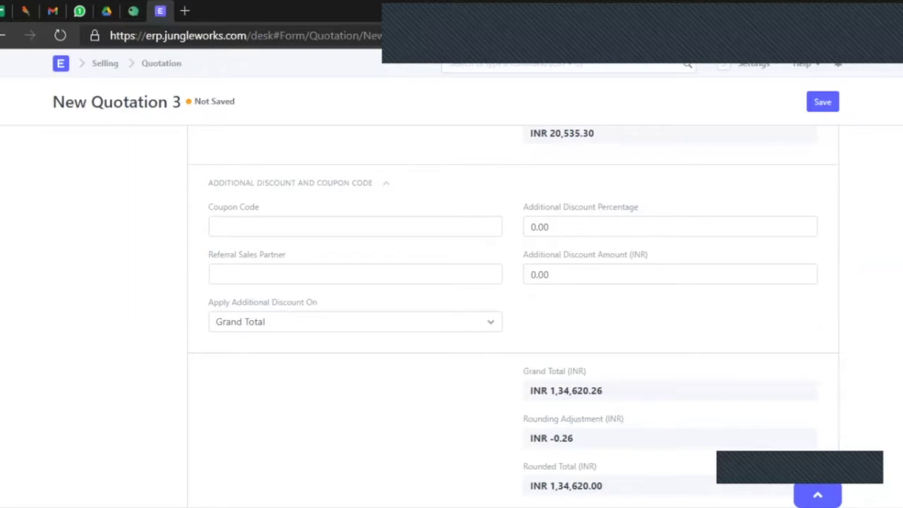
scroll(513, 318, "down", 1)
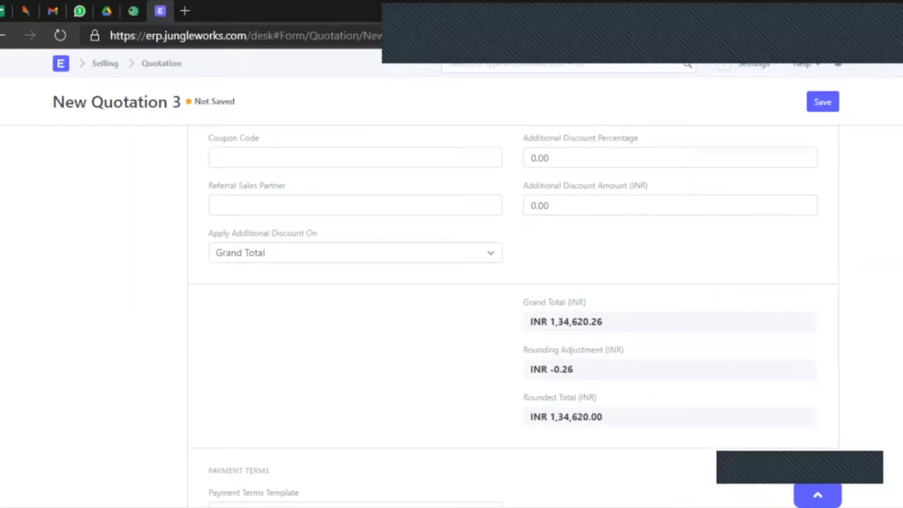
scroll(513, 318, "up", 1)
left_click(534, 227)
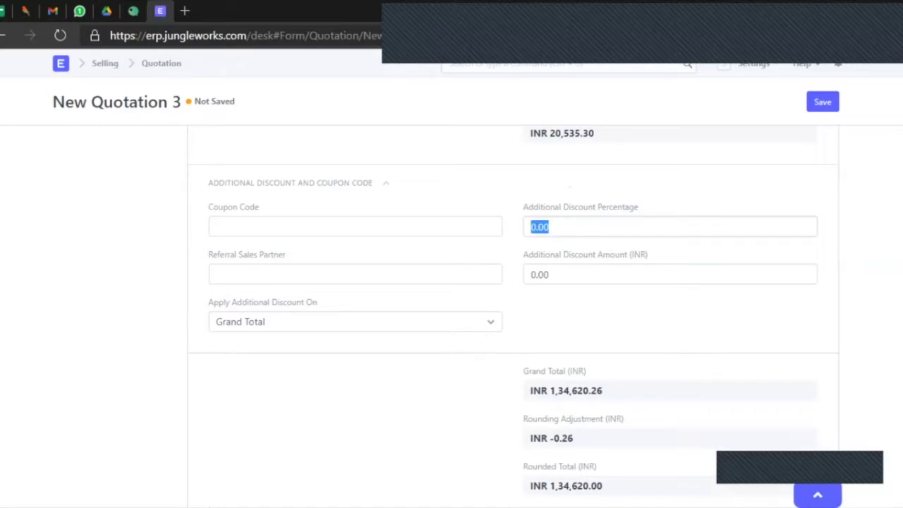
type("30")
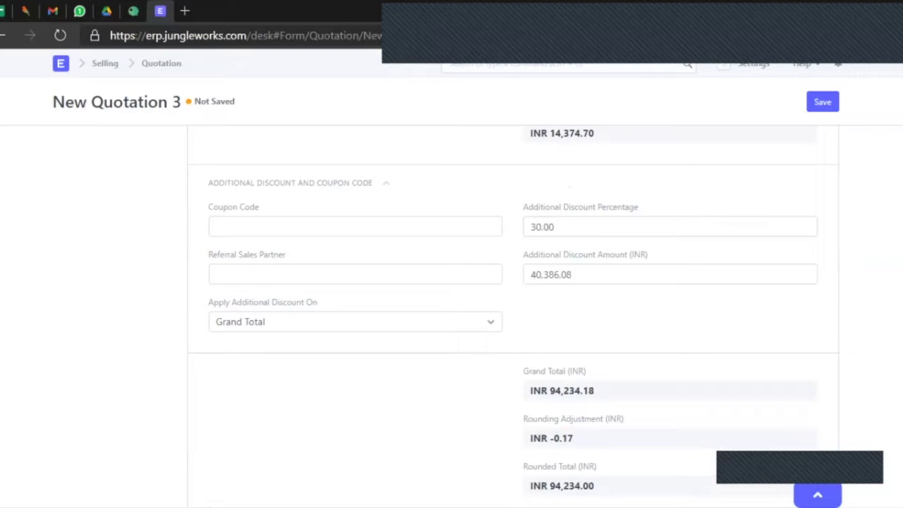
scroll(452, 318, "down", 1)
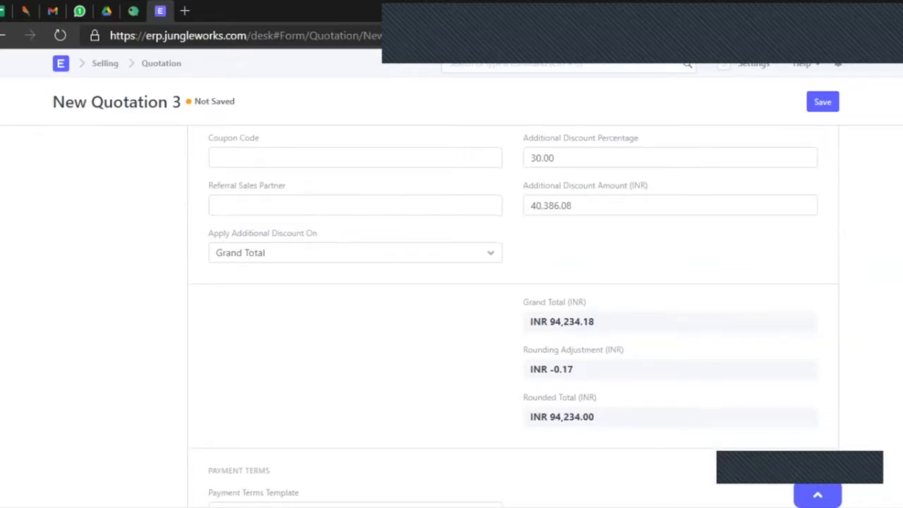
scroll(452, 317, "down", 3)
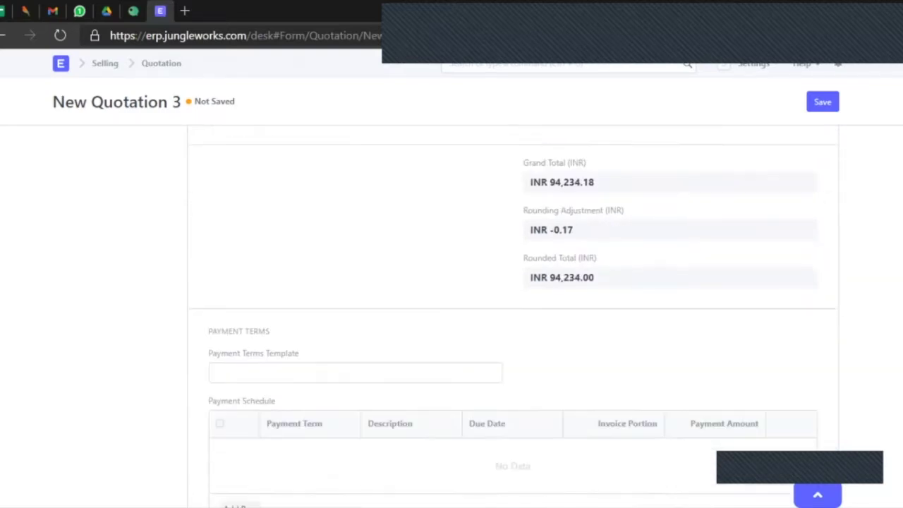
scroll(513, 318, "down", 1)
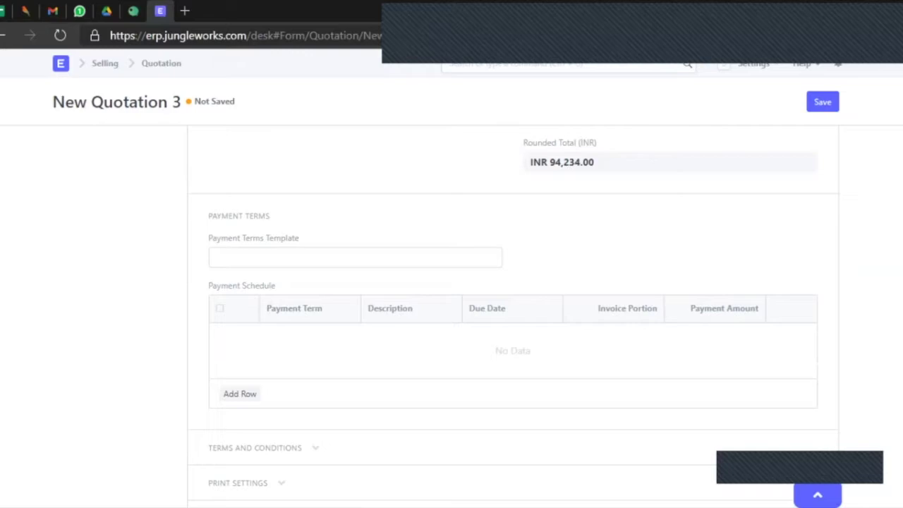
scroll(514, 317, "up", 10)
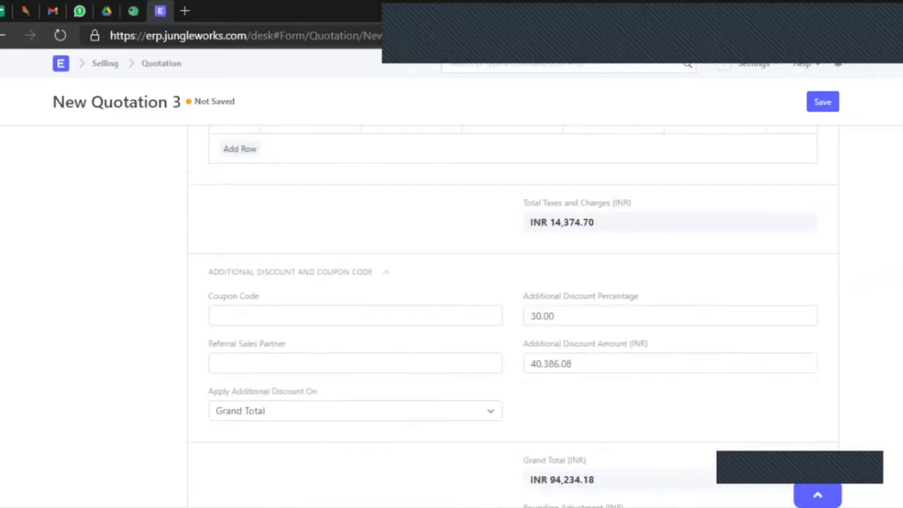
scroll(514, 317, "up", 4)
scroll(514, 317, "down", 8)
scroll(514, 318, "down", 5)
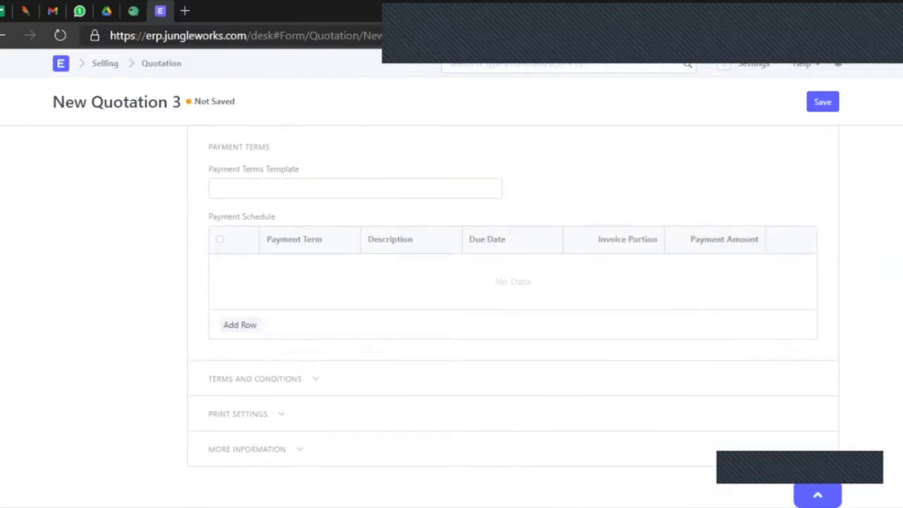
scroll(514, 318, "up", 1)
Choose 50-50 Tookan WL as the quotation's payment terms template.
left_click(355, 258)
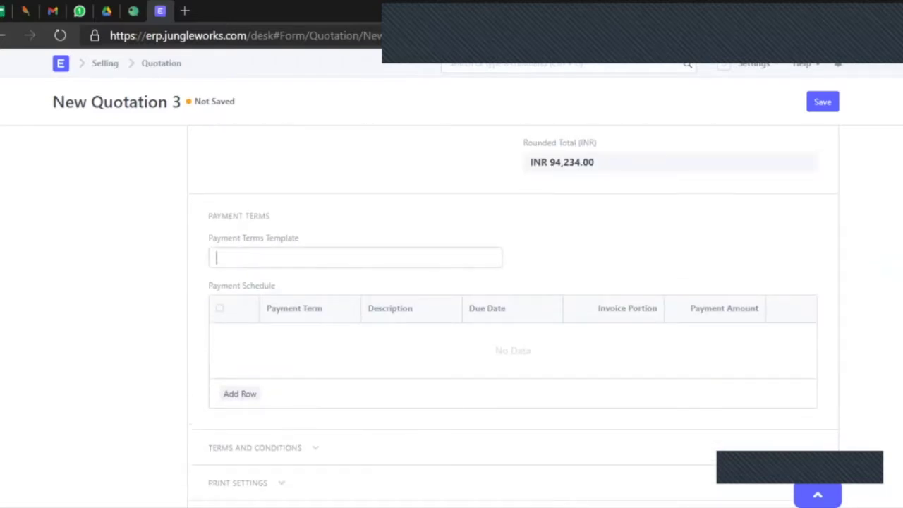
scroll(355, 336, "down", 2)
scroll(355, 335, "down", 4)
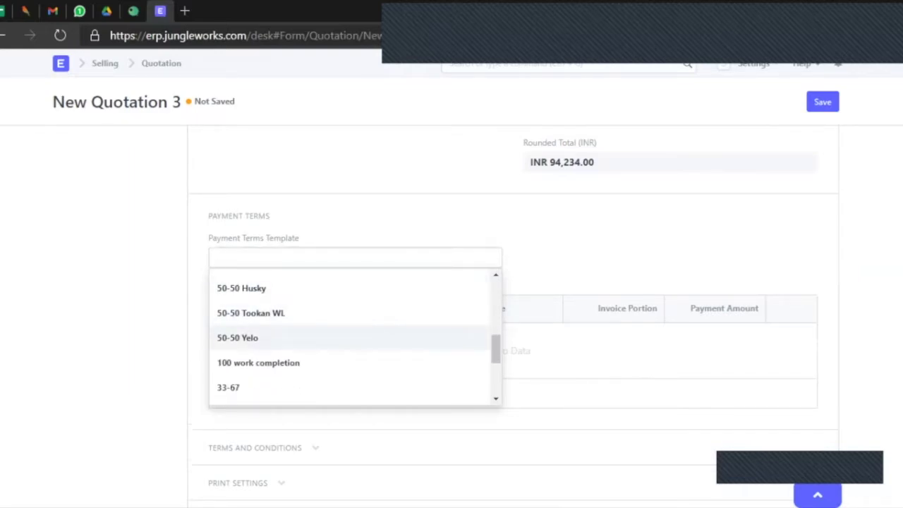
scroll(355, 335, "up", 5)
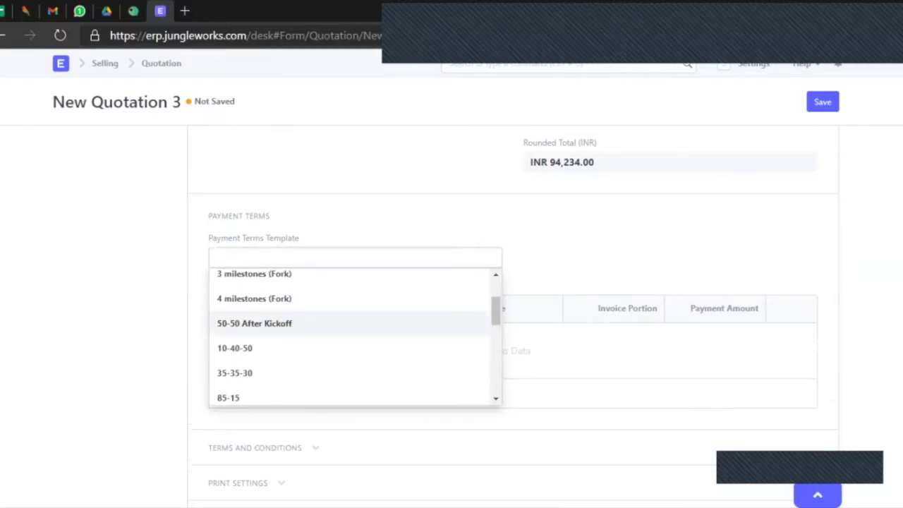
scroll(355, 335, "down", 4)
left_click(254, 350)
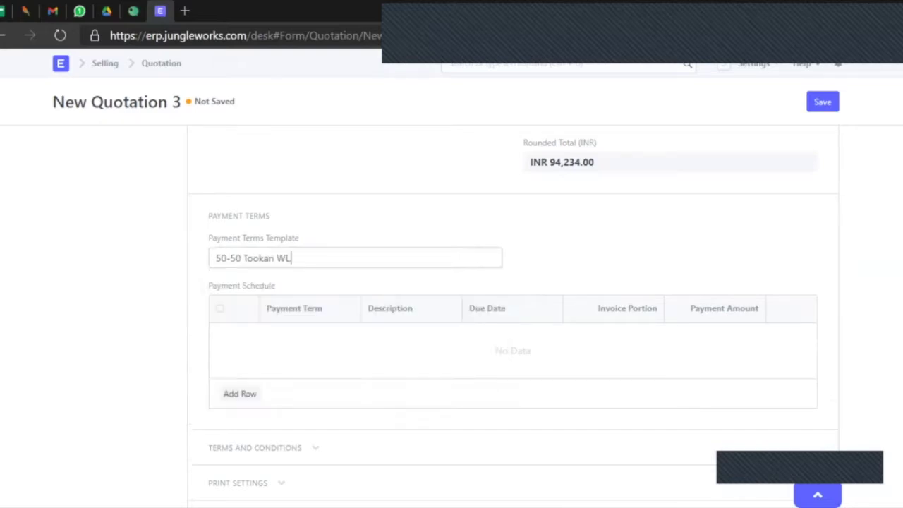
scroll(513, 318, "down", 1)
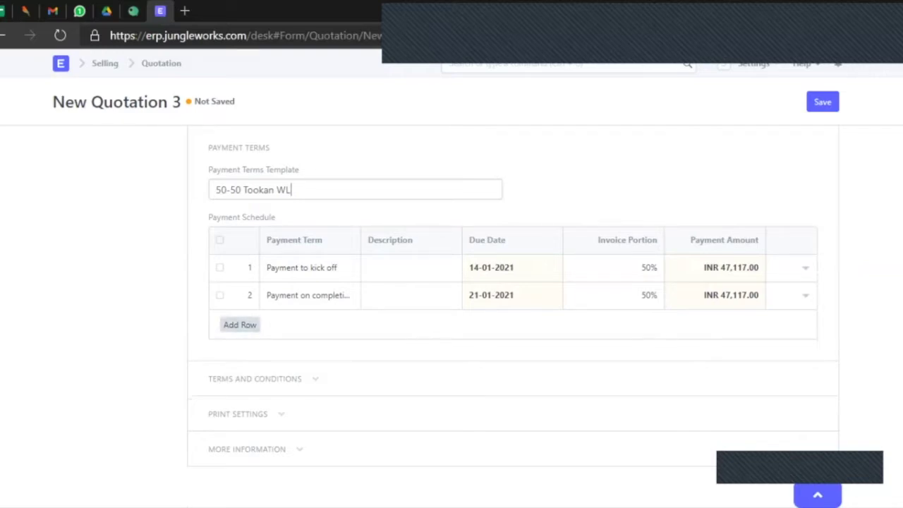
Add a trial third payment schedule row with the 40-day term, then delete it.
left_click(240, 324)
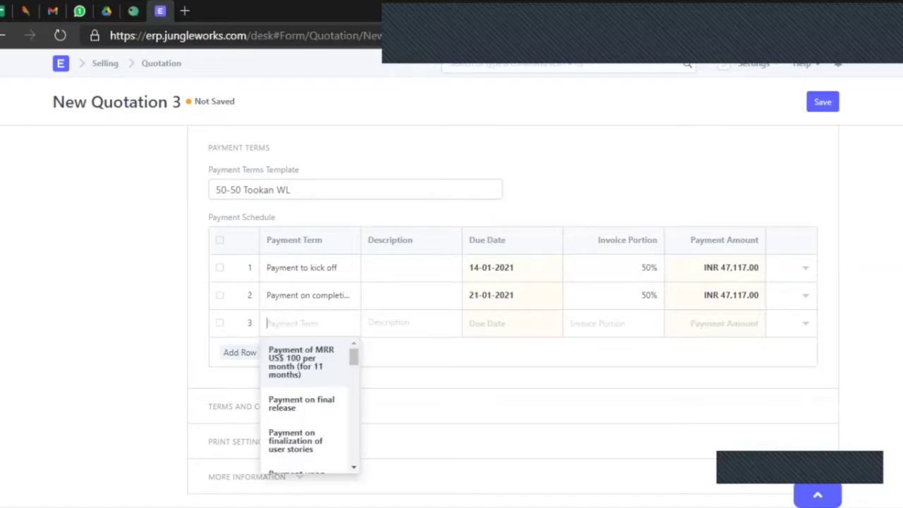
type("w")
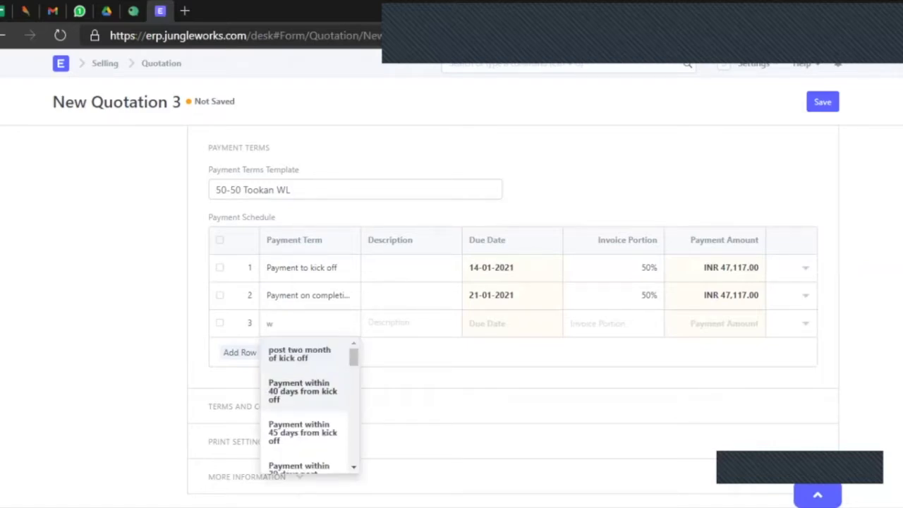
left_click(303, 391)
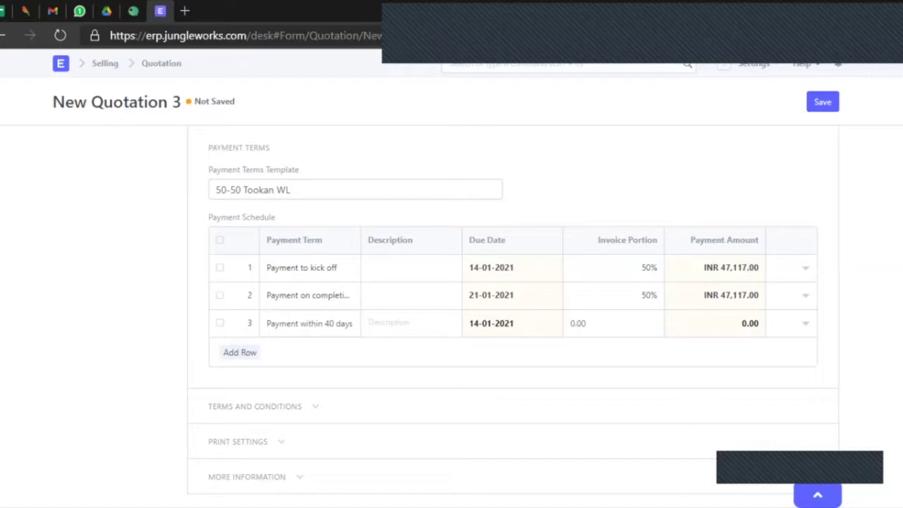
left_click(219, 323)
left_click(234, 352)
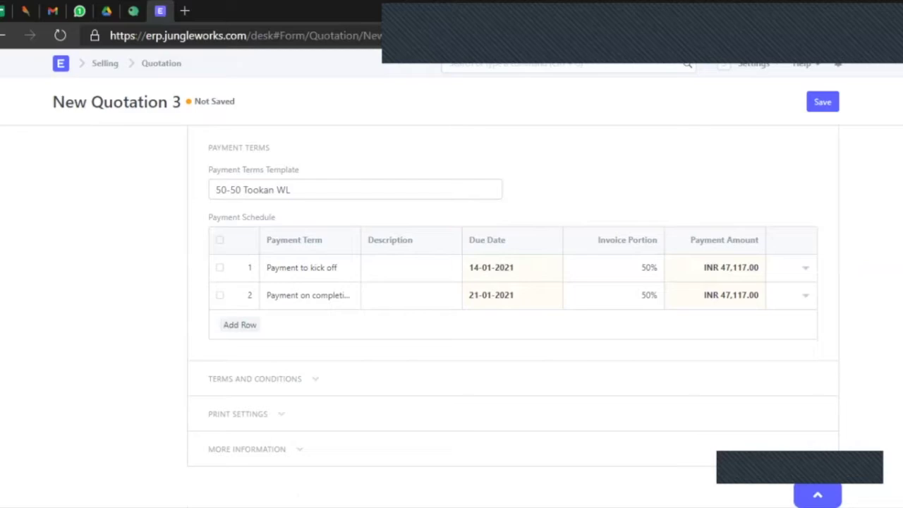
Set the quotation's Terms to Tookan WL (International) in the Terms and Conditions section.
left_click(255, 379)
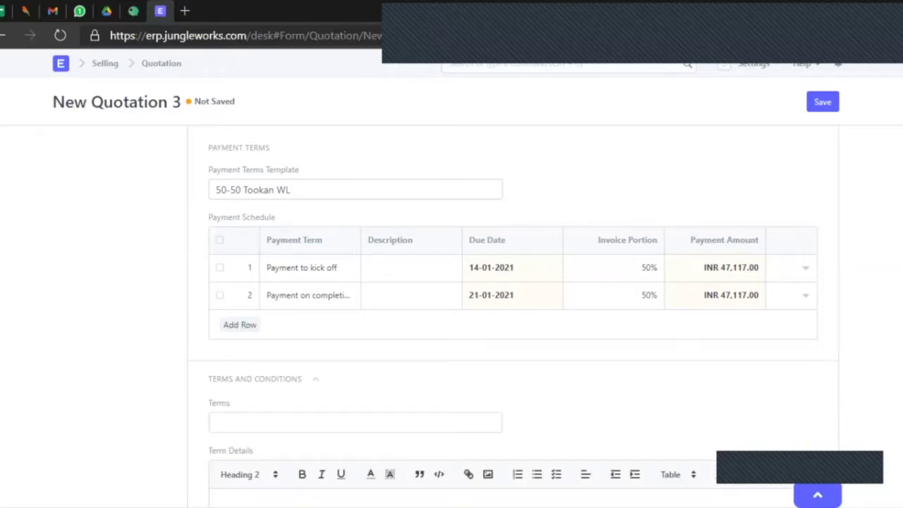
scroll(513, 307, "down", 2)
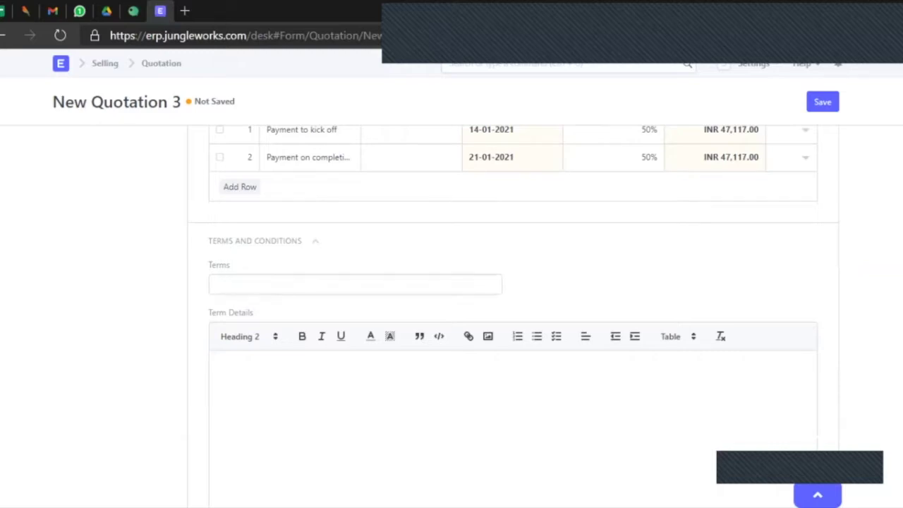
left_click(355, 284)
scroll(355, 363, "down", 8)
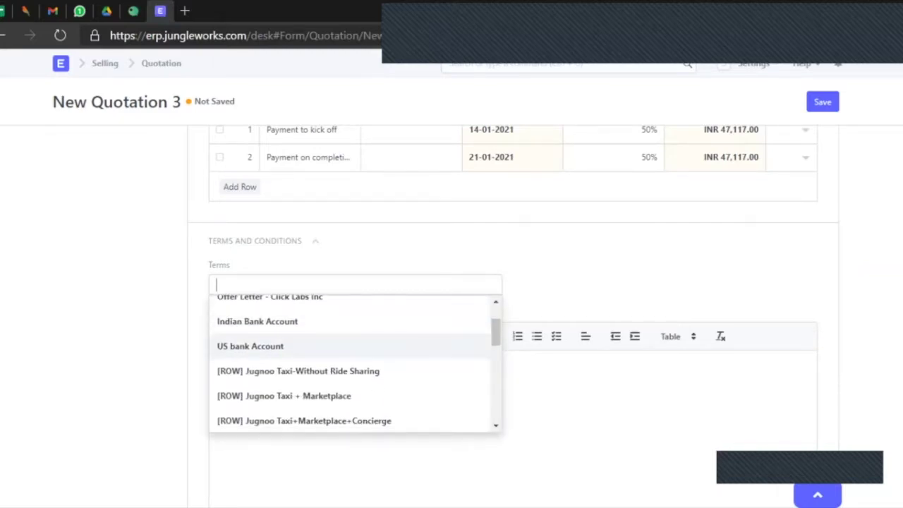
scroll(355, 364, "down", 2)
scroll(355, 363, "up", 6)
scroll(355, 364, "up", 4)
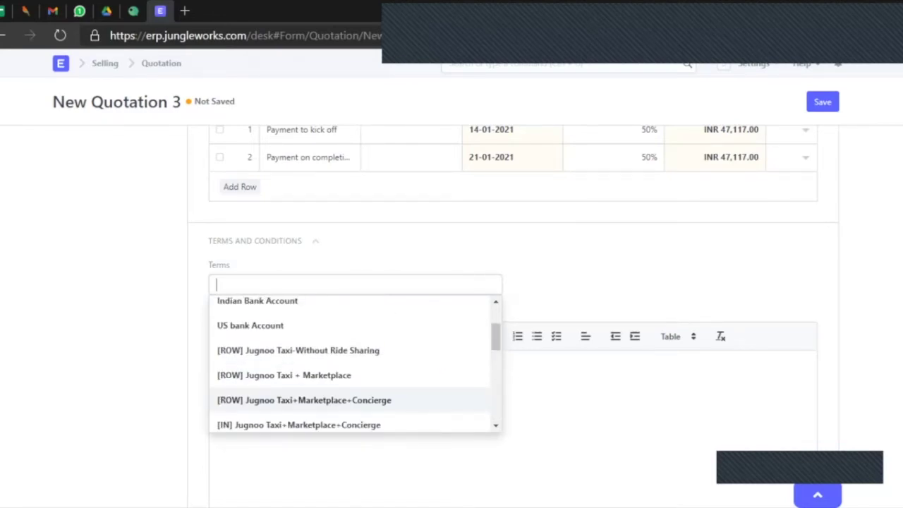
type("tookan")
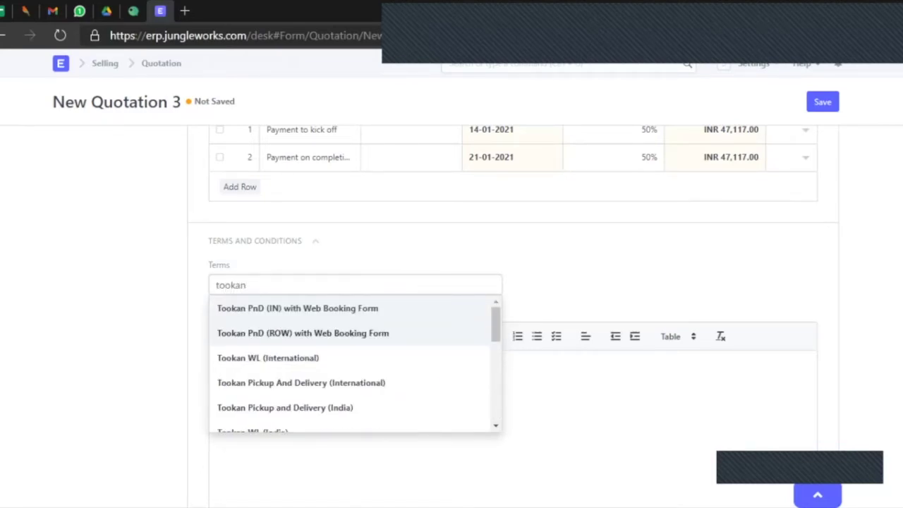
key("Down")
key("Return")
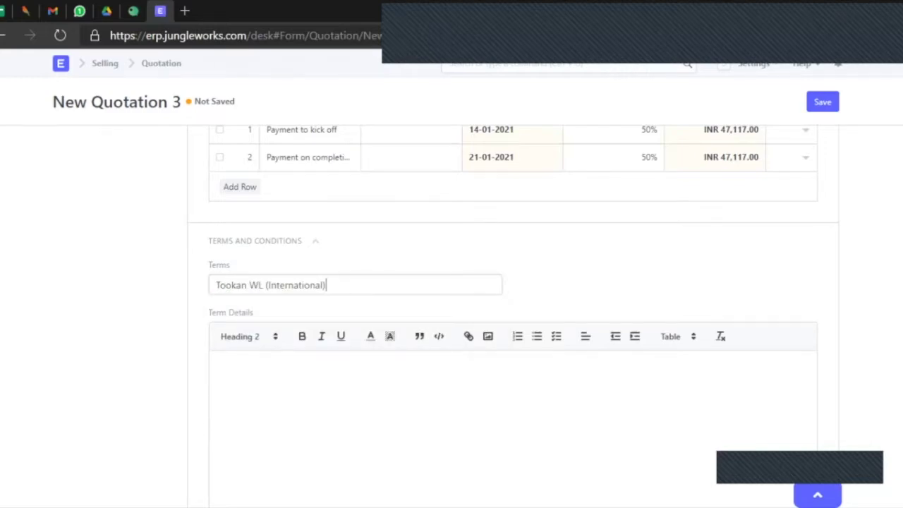
scroll(513, 317, "down", 1)
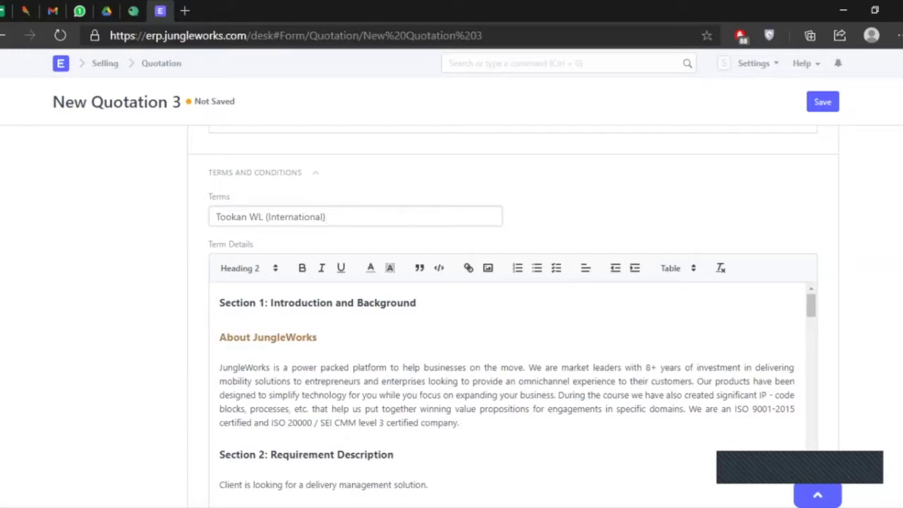
scroll(513, 318, "down", 1)
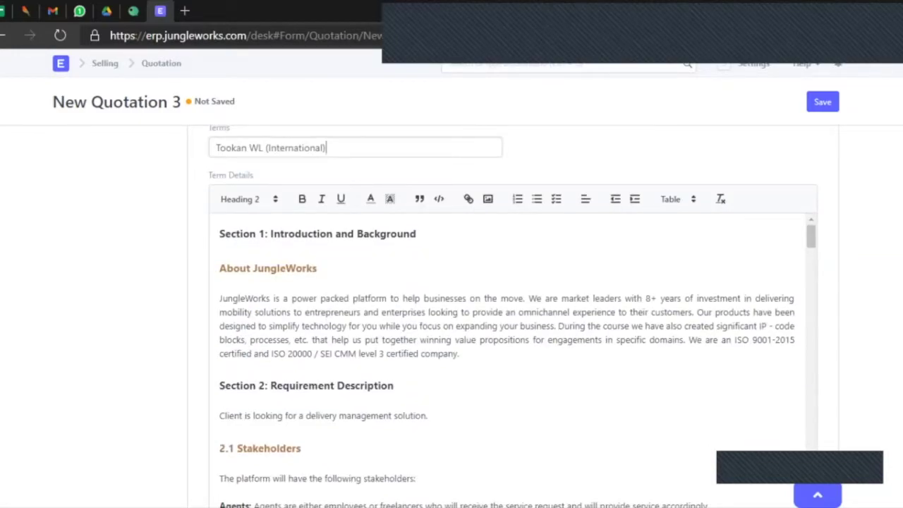
scroll(513, 353, "down", 2)
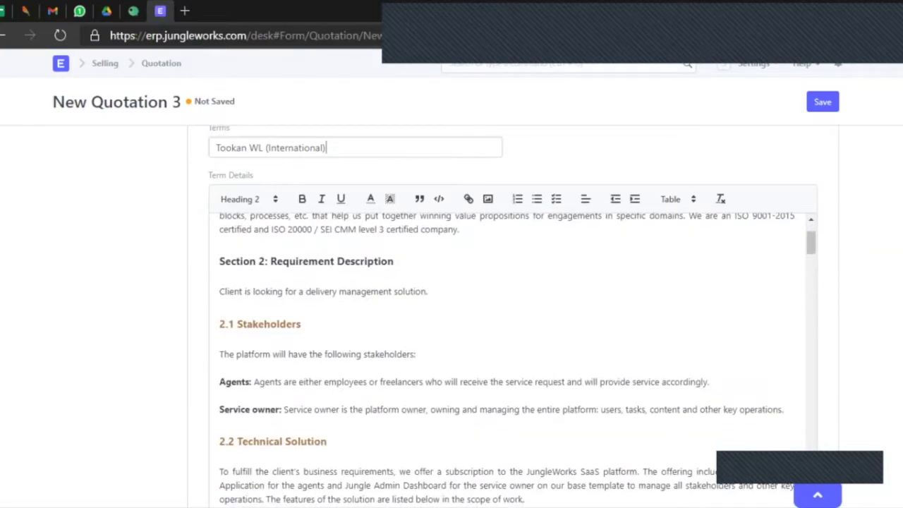
scroll(513, 318, "down", 1)
scroll(513, 318, "down", 1)
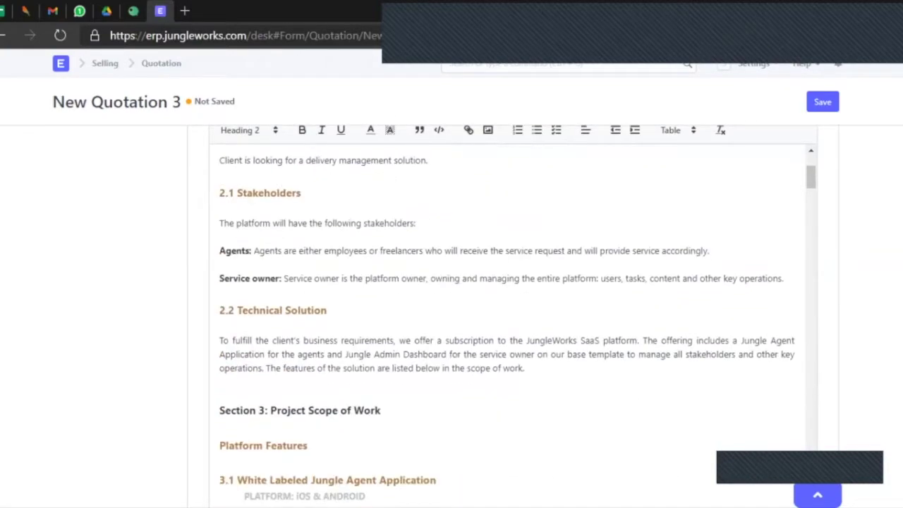
scroll(508, 329, "down", 12)
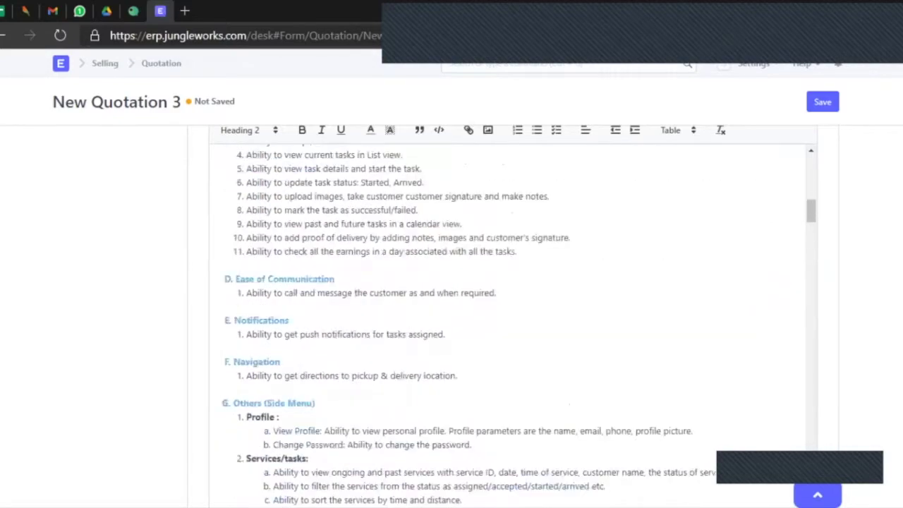
scroll(508, 318, "down", 10)
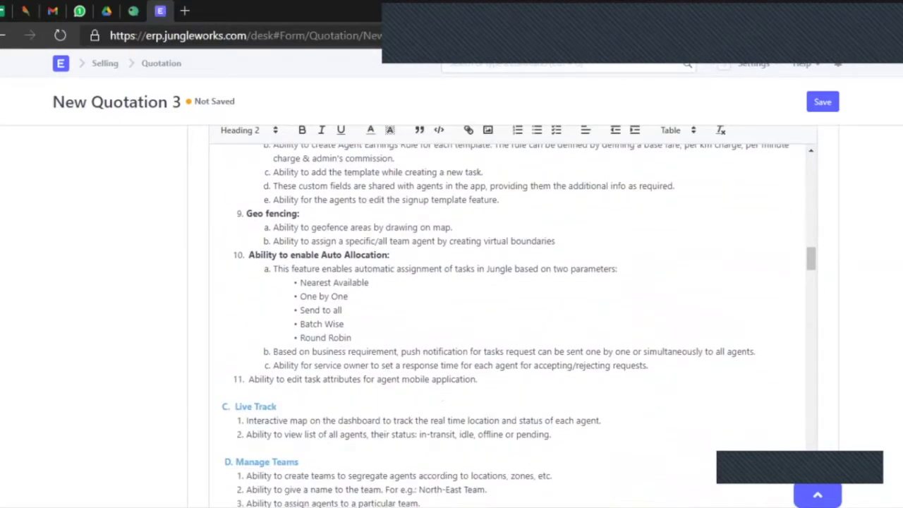
scroll(513, 325, "down", 10)
scroll(508, 324, "down", 12)
scroll(508, 325, "down", 15)
scroll(508, 325, "down", 15)
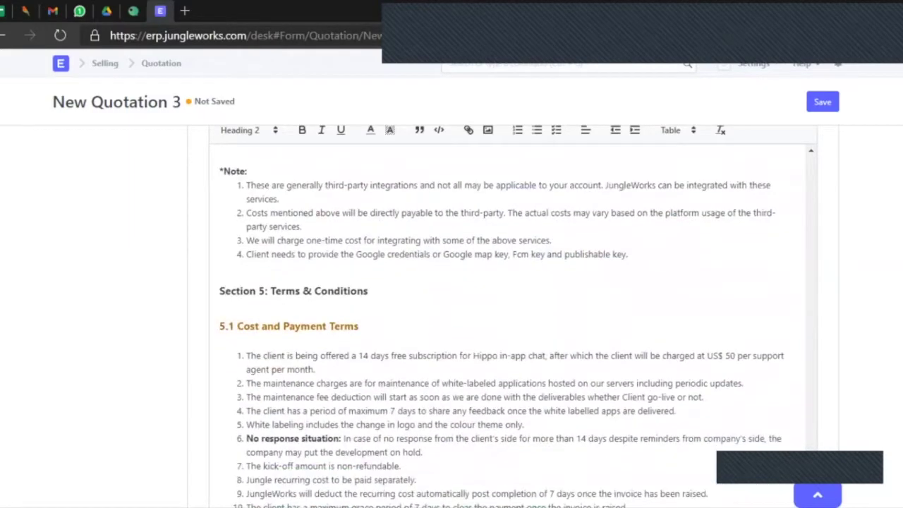
scroll(508, 324, "down", 4)
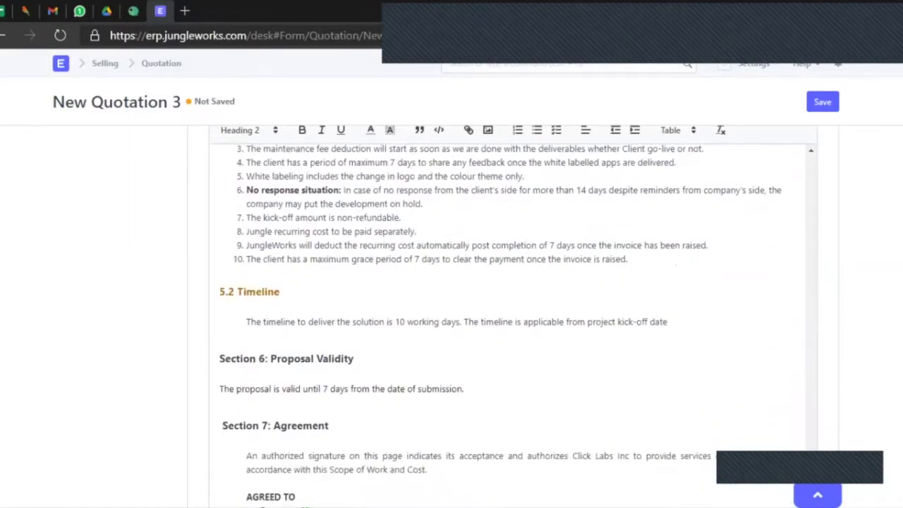
scroll(508, 325, "down", 5)
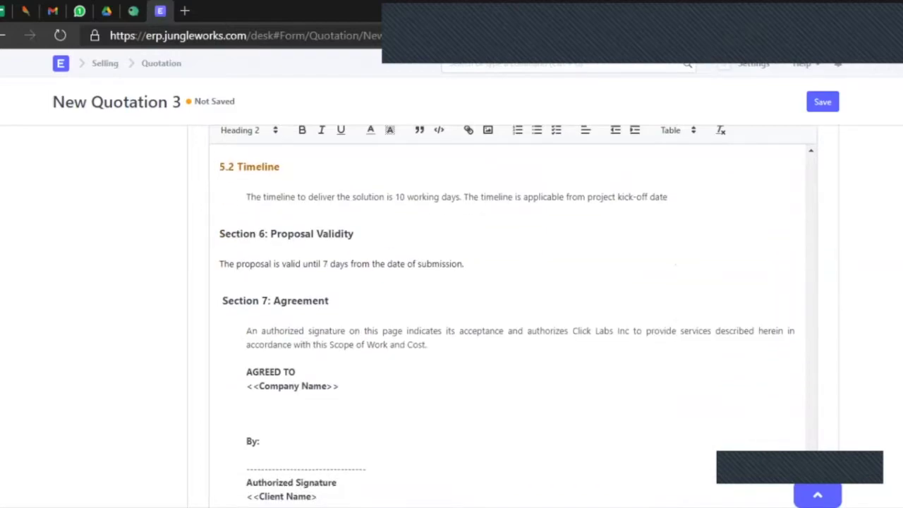
scroll(508, 325, "down", 2)
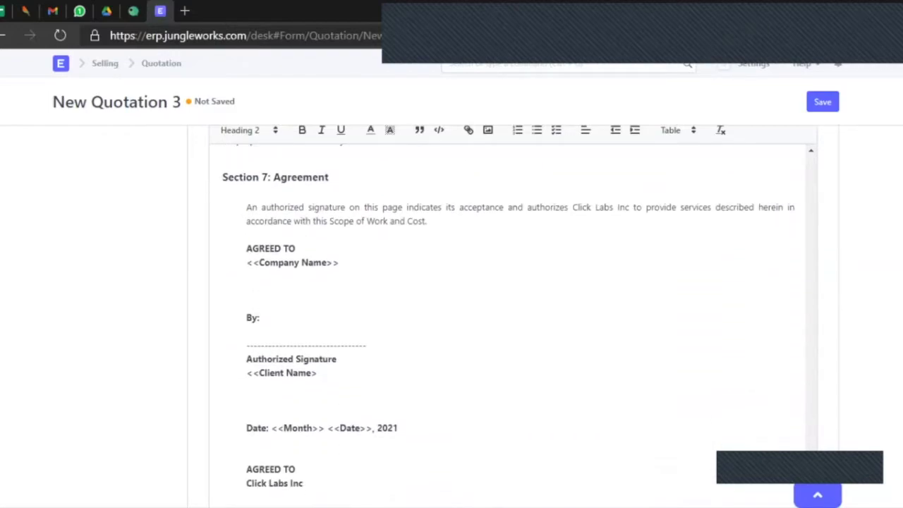
Overwrite the <<Company Name>> placeholder under AGREED TO with 'Test'.
left_click_drag(339, 263, 327, 263)
left_click_drag(259, 262, 246, 263)
left_click_drag(327, 262, 333, 263)
left_click(340, 262)
left_click_drag(340, 263, 246, 262)
type("Tes")
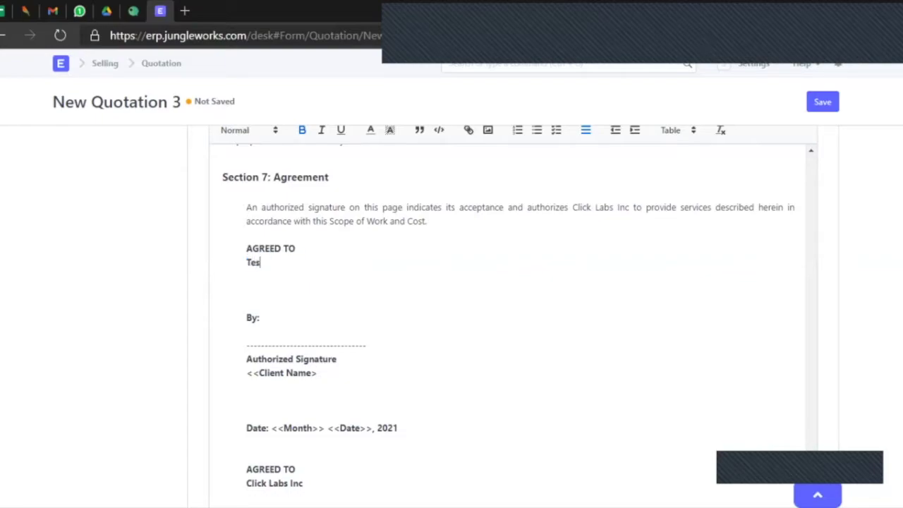
type("t")
left_click(221, 331)
Search the page for any remaining '<<' placeholders.
key("ctrl+f")
type("<<")
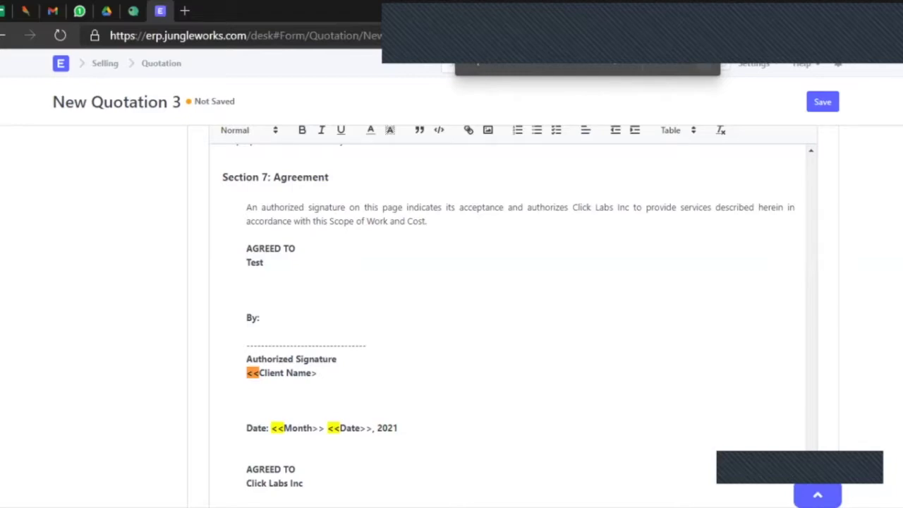
key("Escape")
In Print Settings, replace the Click Labs Pvt. Ltd. letter head with jungleworks.
scroll(508, 317, "down", 5)
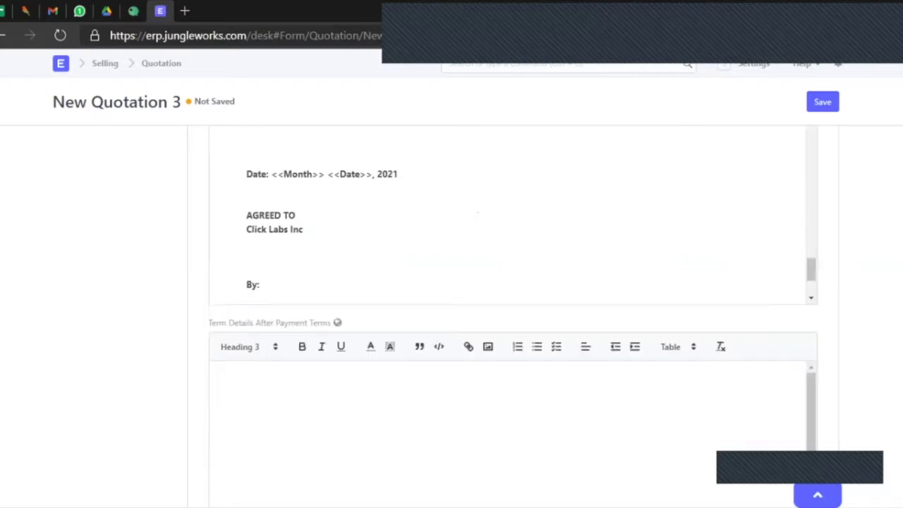
scroll(508, 318, "down", 5)
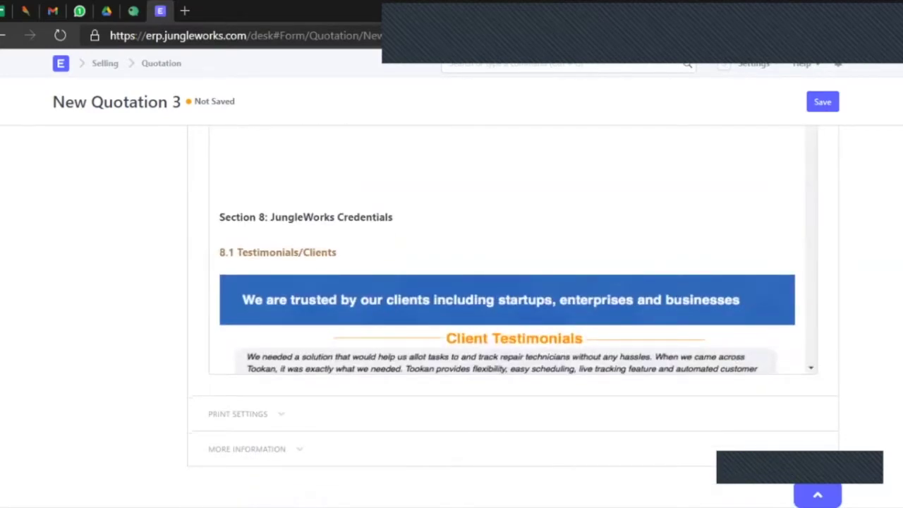
left_click(237, 413)
scroll(508, 318, "down", 1)
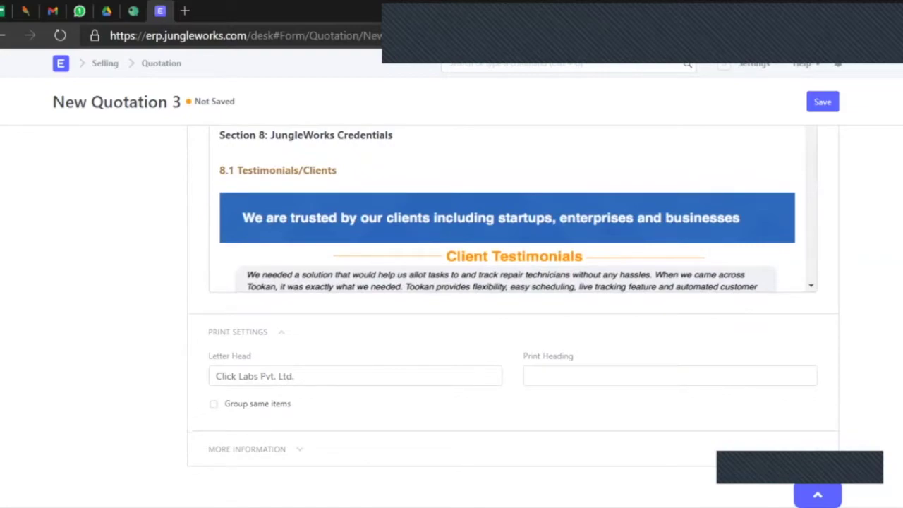
left_click_drag(295, 376, 216, 376)
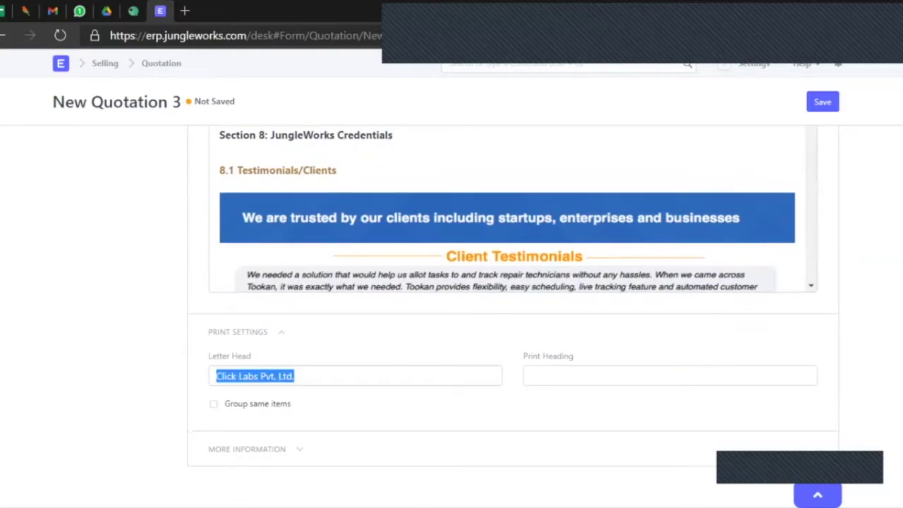
key("BackSpace")
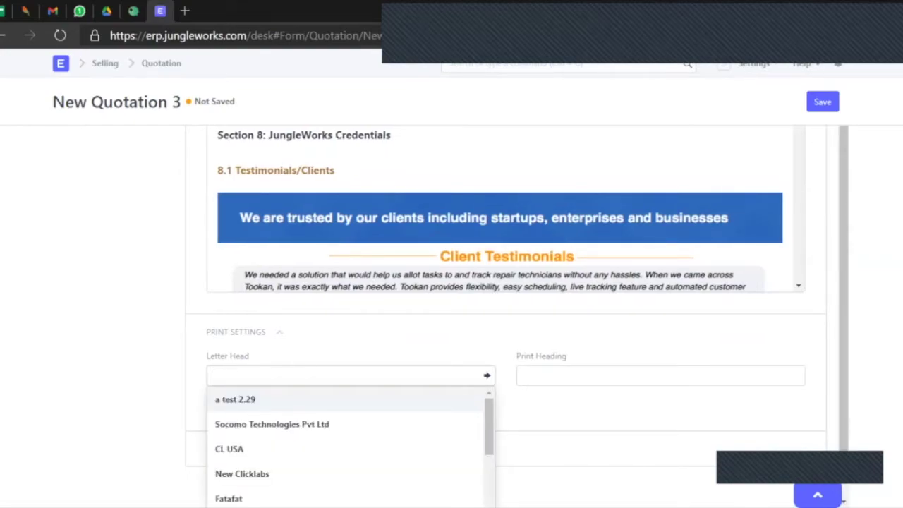
type("jun")
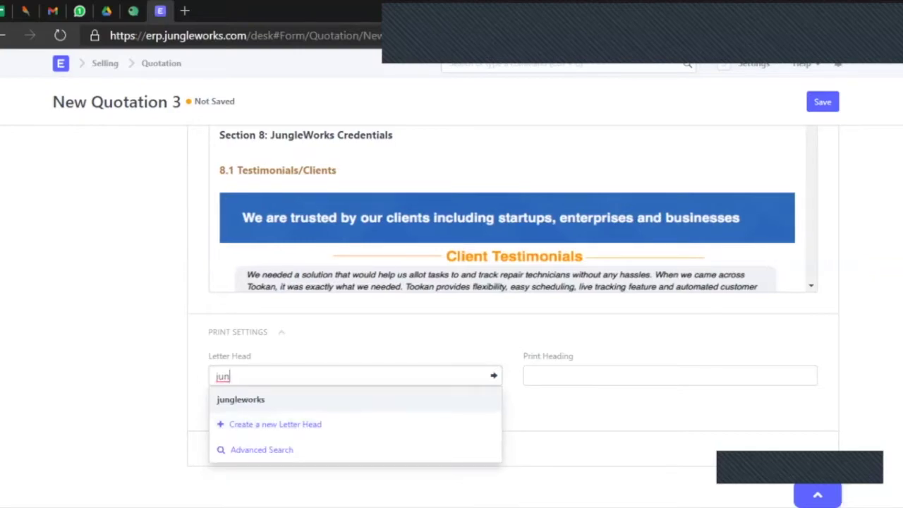
key("Return")
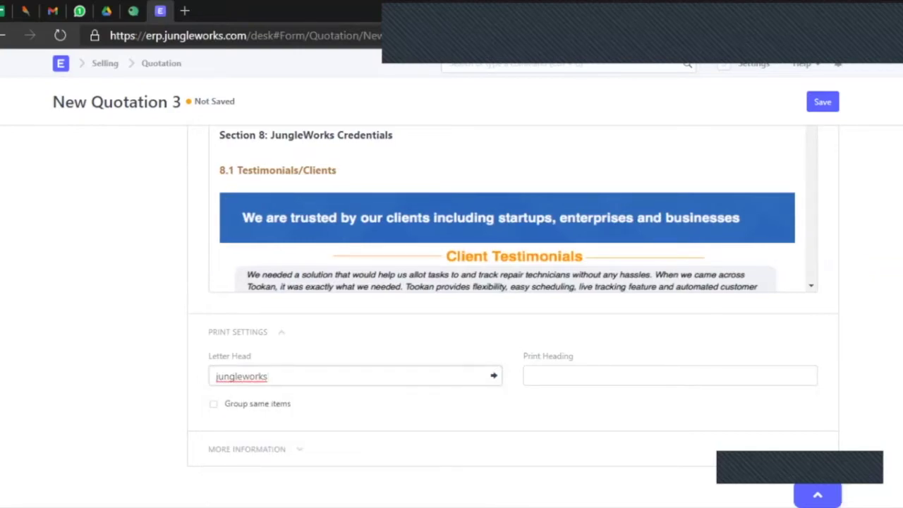
Re-enter the letter head value and confirm jungleworks as the final choice.
key("ctrl+a")
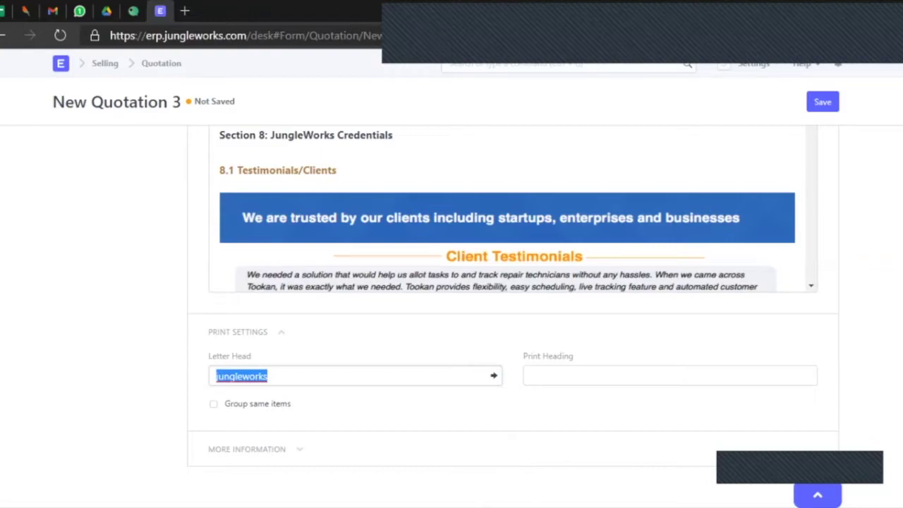
type("j")
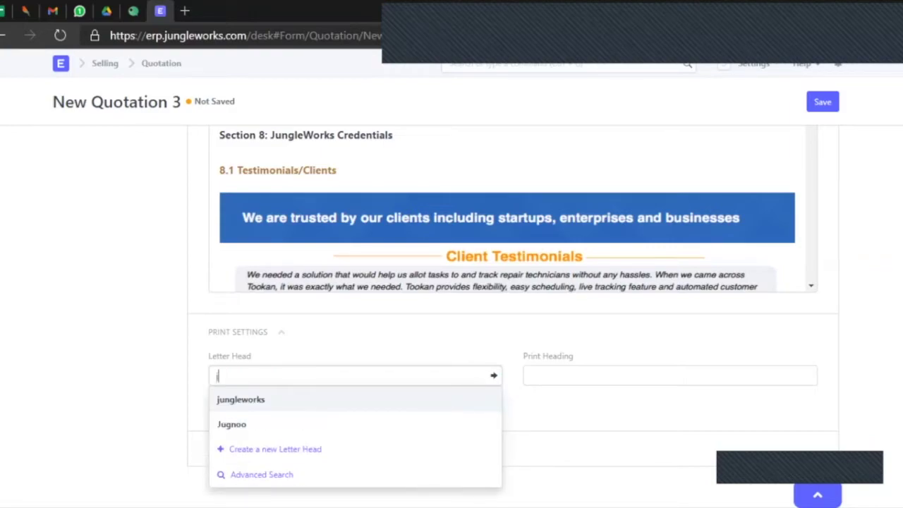
type("ug")
key("BackSpace")
key("BackSpace")
key("BackSpace")
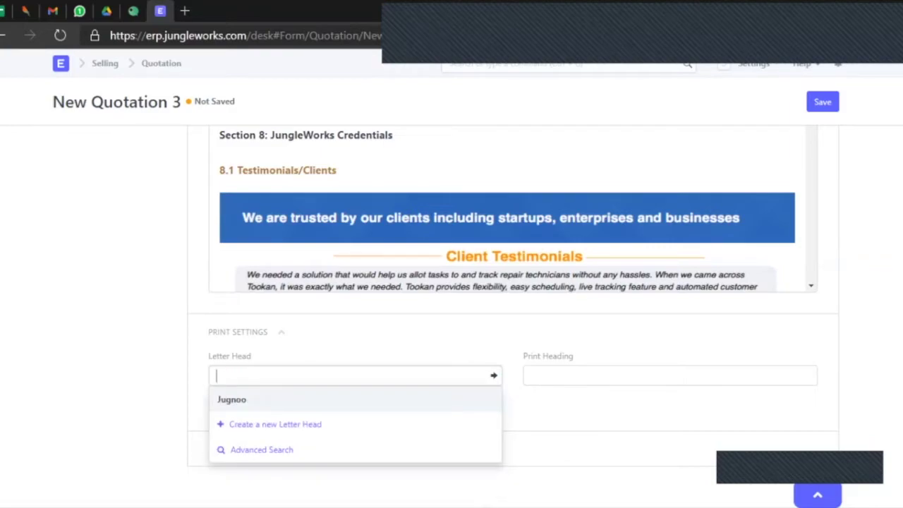
type("fataf")
key("ctrl+a")
type("jun")
key("Return")
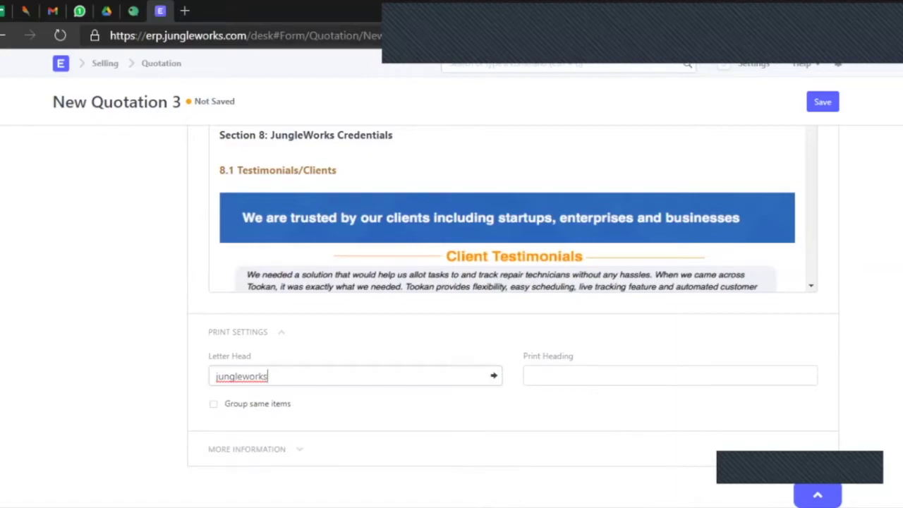
scroll(513, 317, "up", 2)
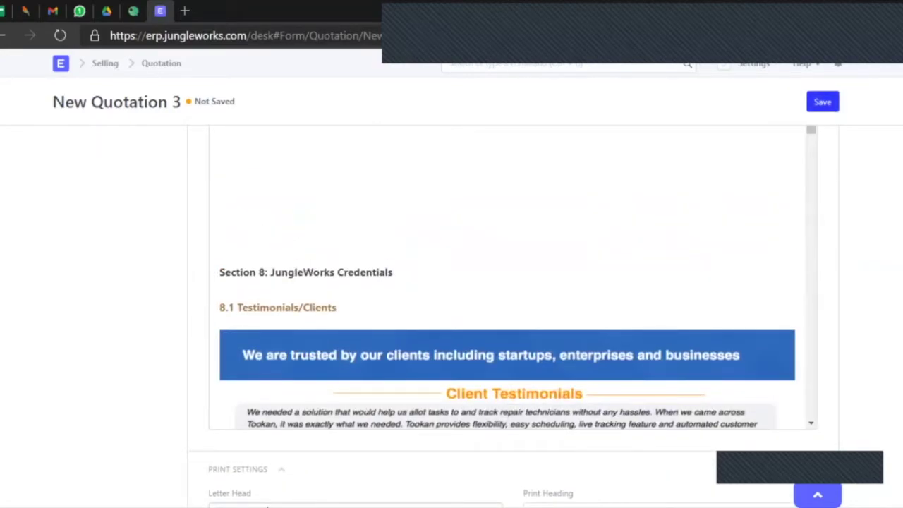
Save the quotation with Ctrl+S, creating draft SAL-QTN-2021-00485.
key("ctrl+s")
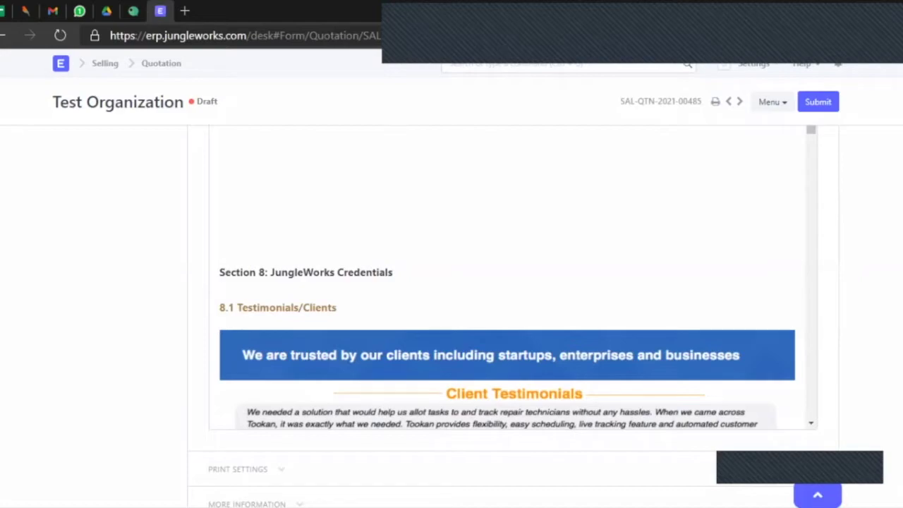
scroll(513, 318, "up", 3)
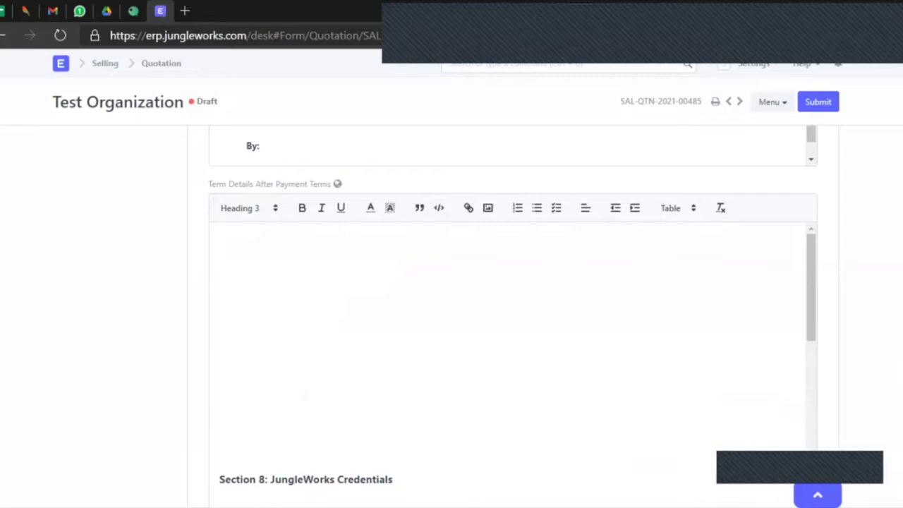
scroll(513, 317, "up", 15)
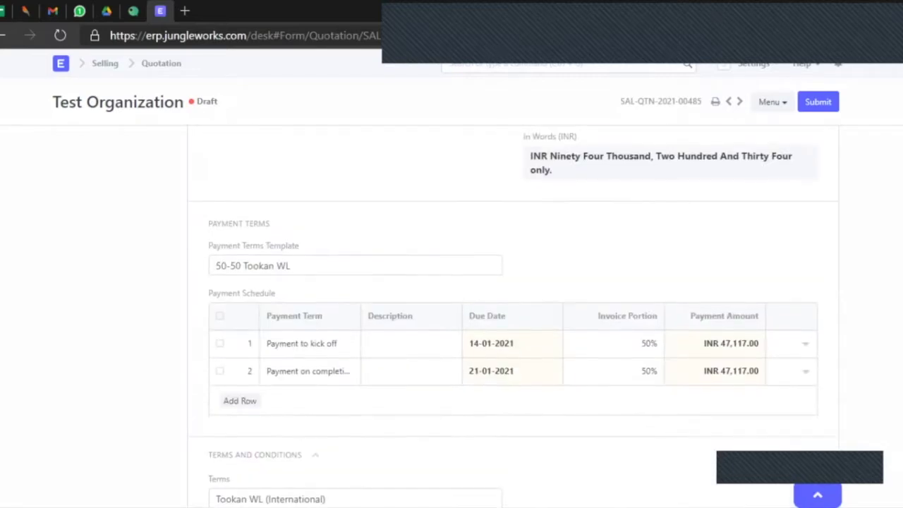
scroll(513, 318, "up", 15)
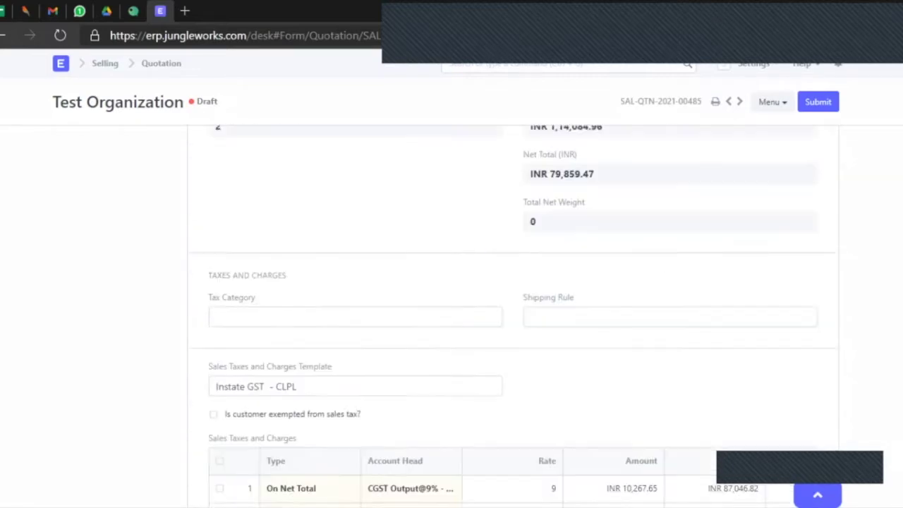
scroll(513, 317, "up", 5)
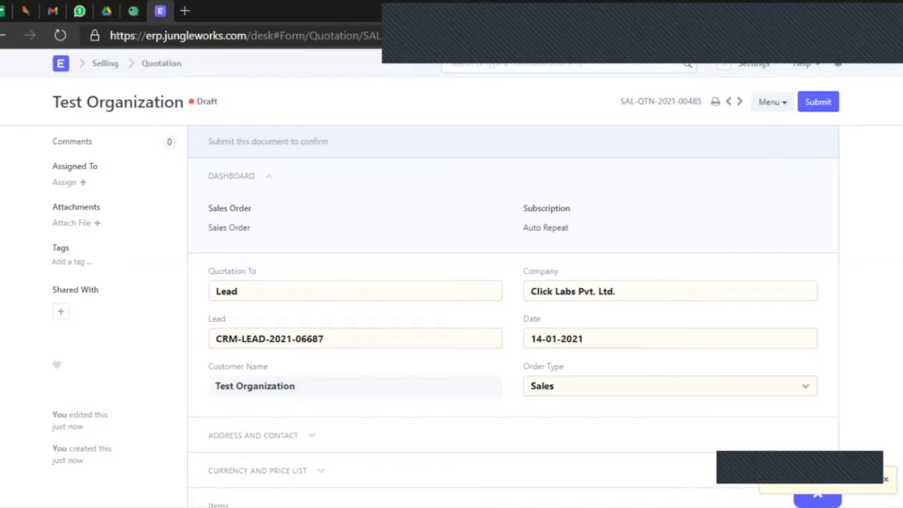
scroll(513, 317, "down", 3)
scroll(513, 318, "up", 3)
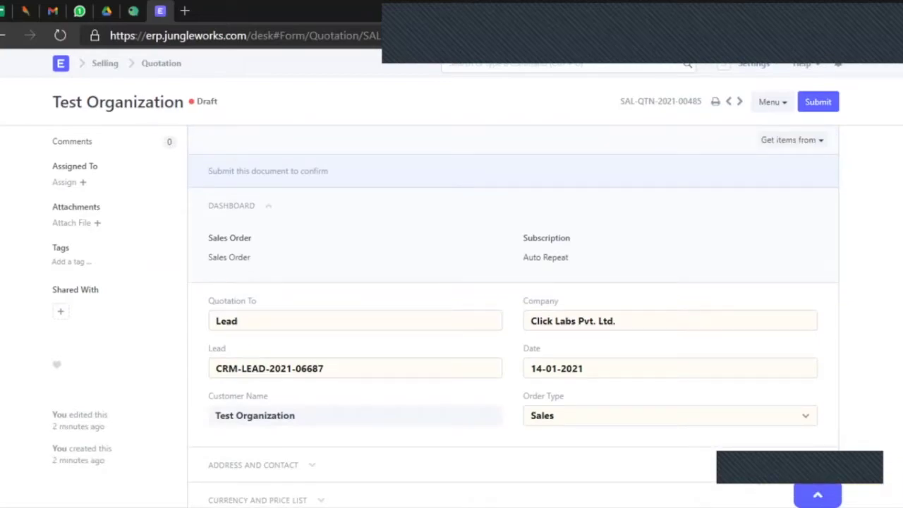
scroll(71, 223, "down", 1)
scroll(71, 223, "up", 1)
Open the file attachment dialog and close it without uploading anything.
left_click(71, 224)
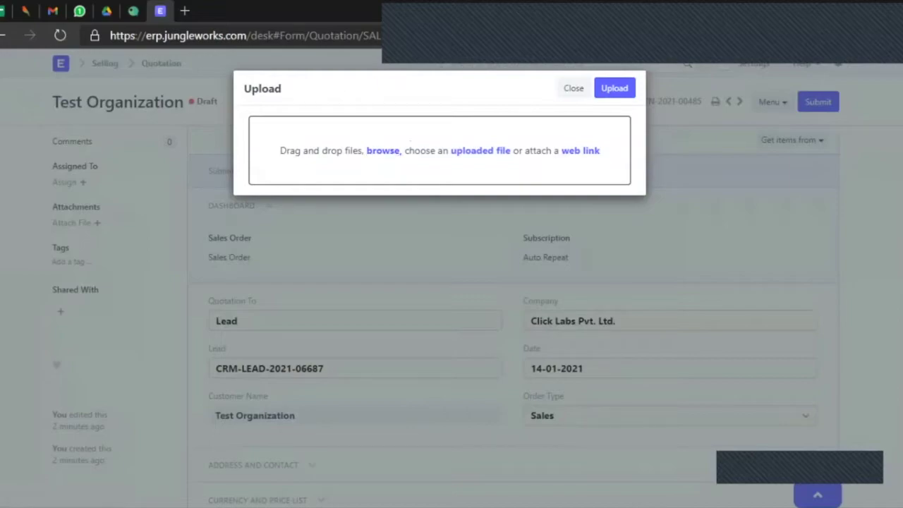
left_click(574, 88)
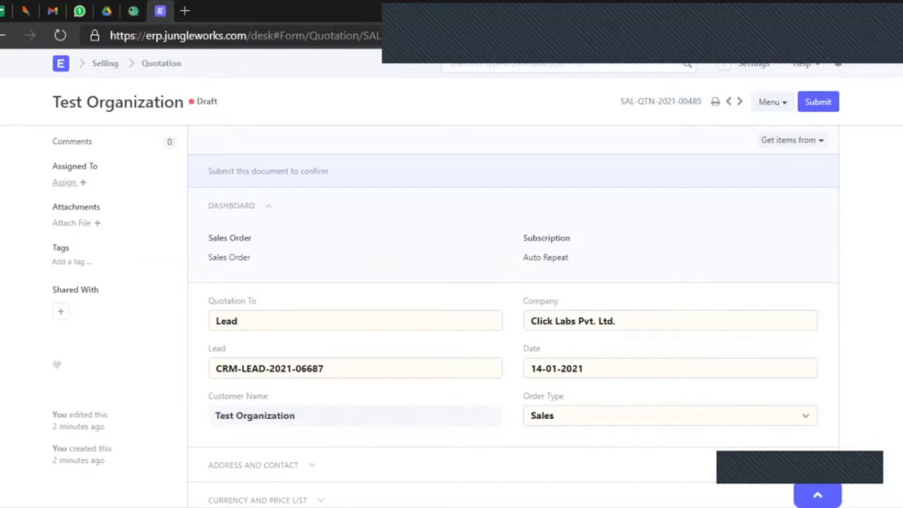
Assign the quotation as a to-do to the colleague found by name.
left_click(63, 182)
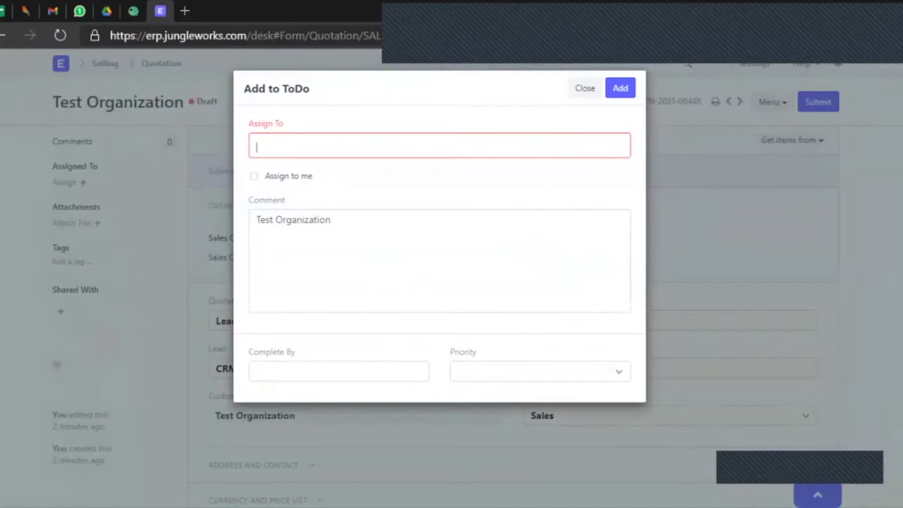
type("suraj")
key("Down")
key("Return")
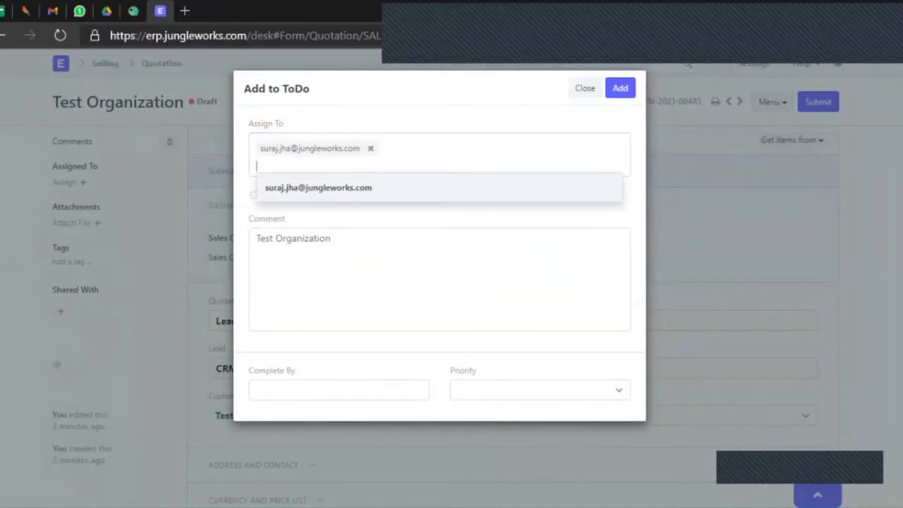
left_click(620, 88)
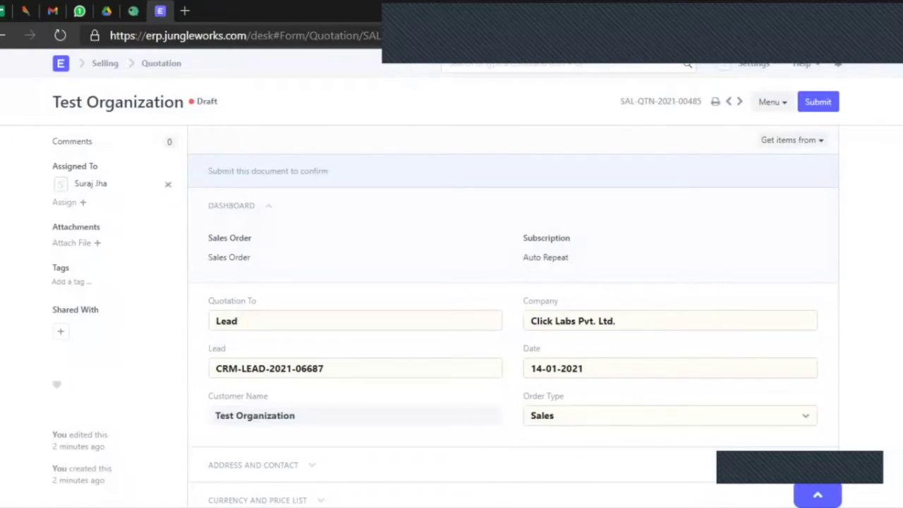
Remove that colleague from the quotation's assignees.
left_click(168, 183)
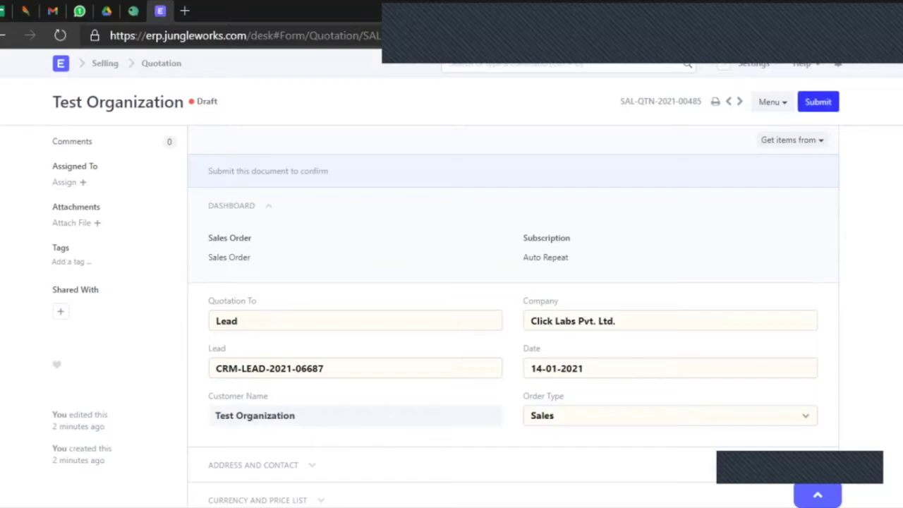
scroll(513, 310, "down", 1)
scroll(513, 311, "up", 1)
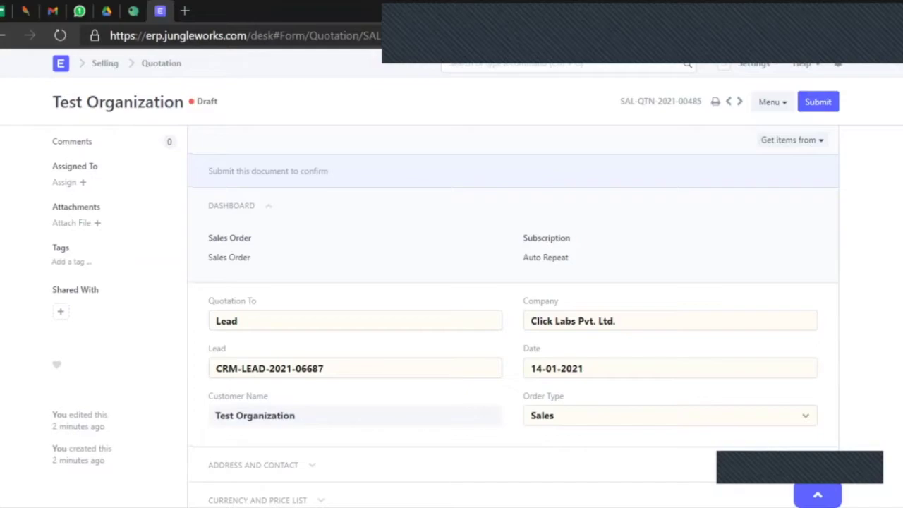
Open the quotation's print preview and look through the print format list.
key("ctrl+p")
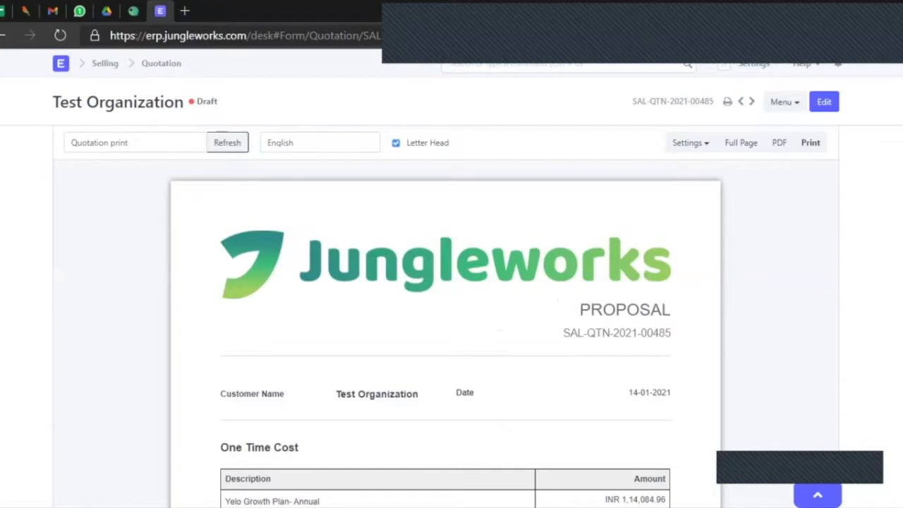
left_click(134, 143)
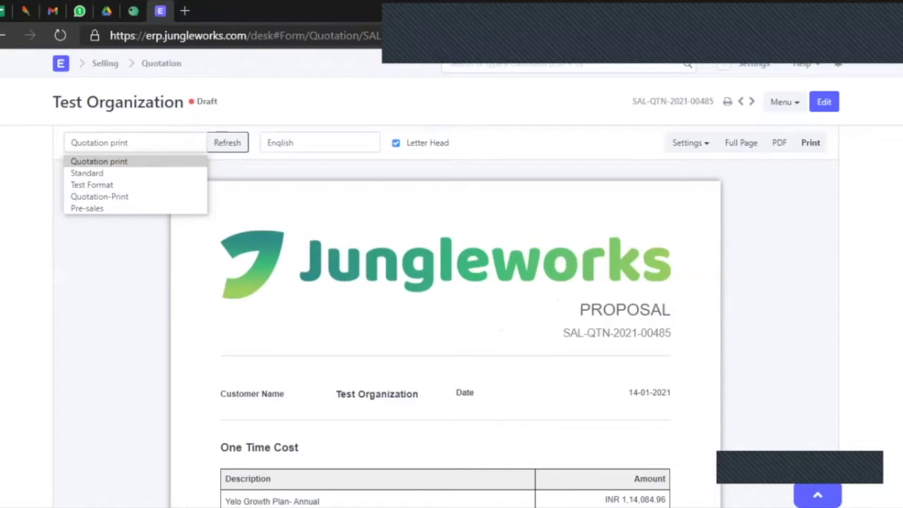
left_click(135, 161)
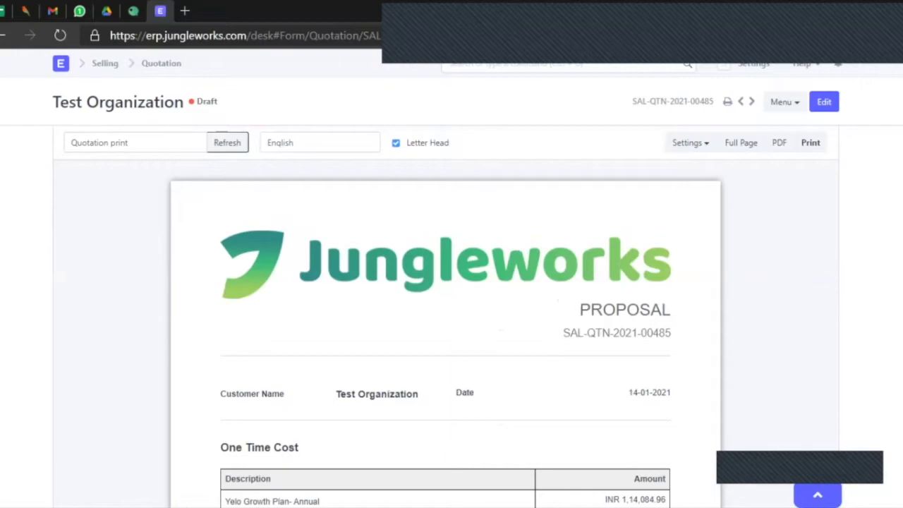
scroll(446, 318, "down", 2)
scroll(446, 317, "down", 7)
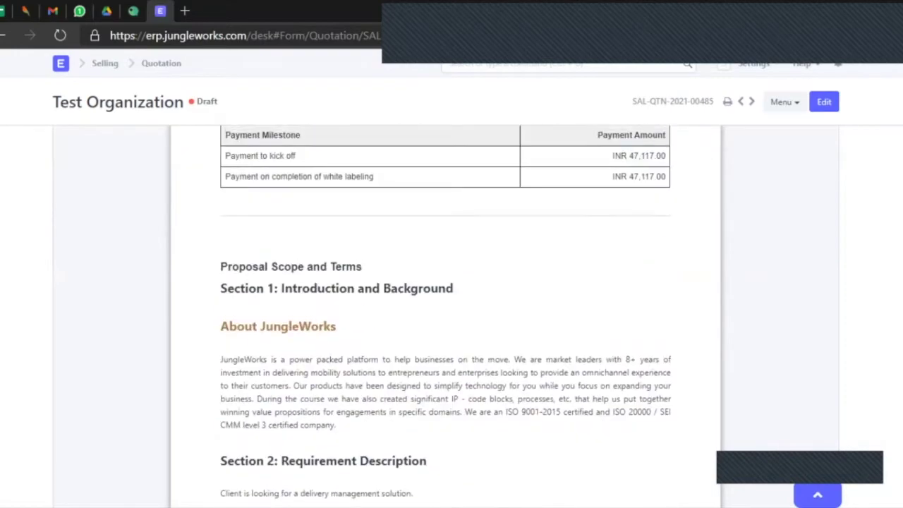
scroll(446, 317, "down", 15)
scroll(446, 317, "up", 20)
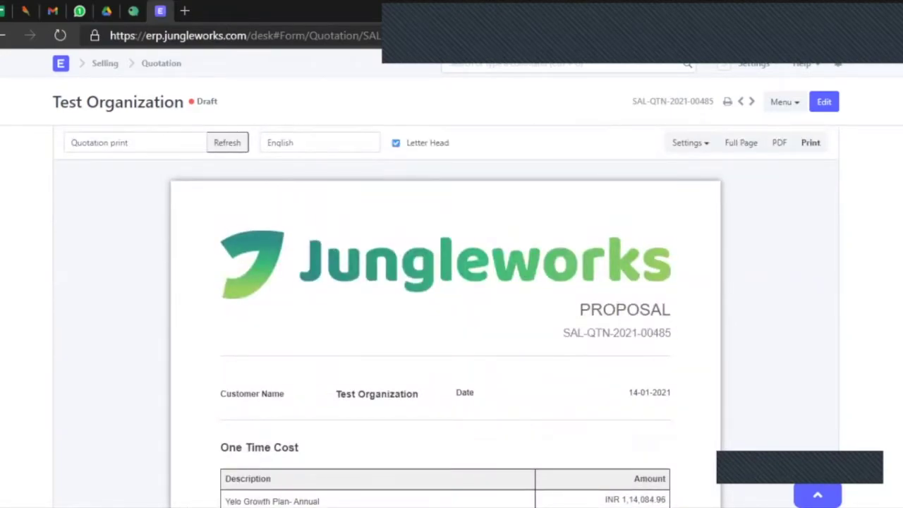
Switch the print format to Pre-sales and refresh the preview.
left_click(134, 143)
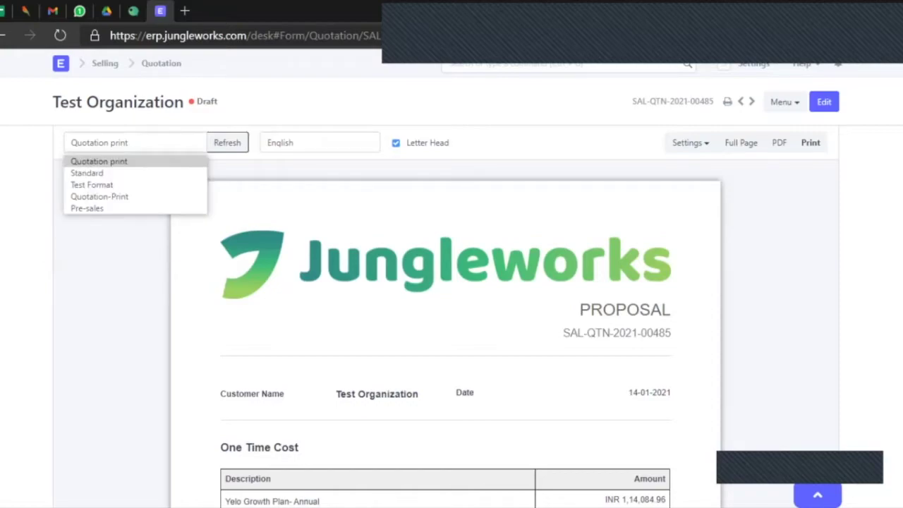
key("Return")
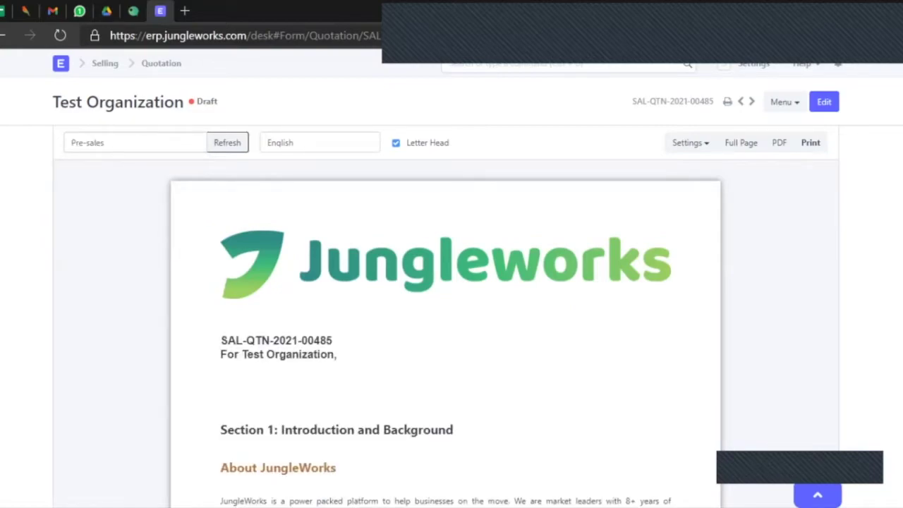
scroll(446, 318, "down", 11)
scroll(447, 317, "down", 5)
scroll(446, 317, "up", 15)
left_click(824, 101)
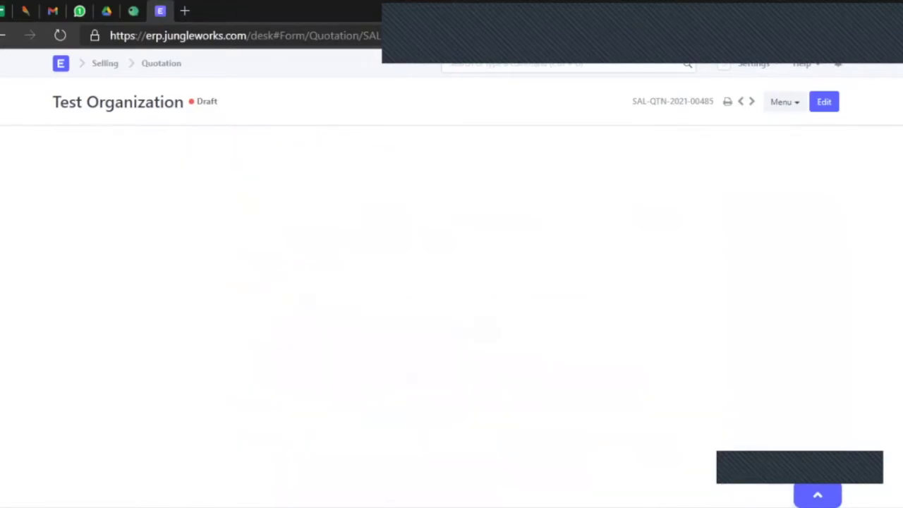
scroll(446, 317, "down", 5)
scroll(446, 317, "up", 8)
scroll(446, 317, "up", 10)
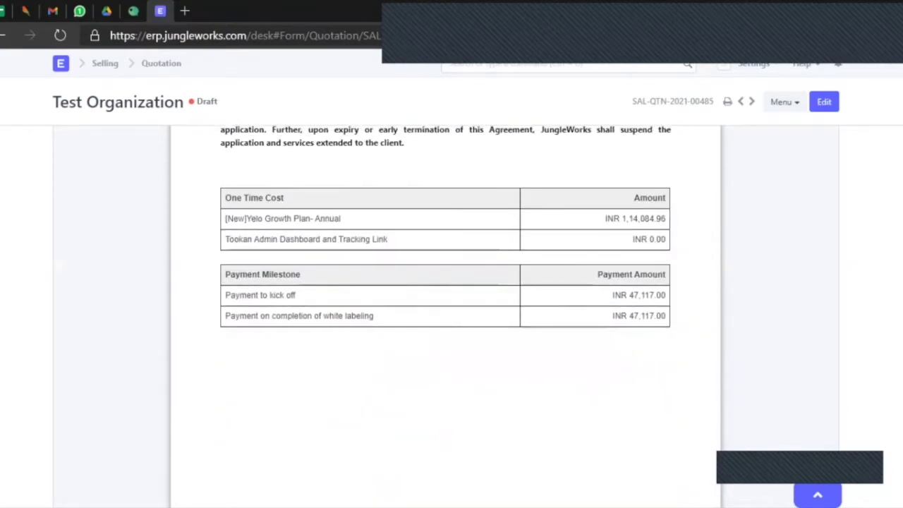
scroll(446, 318, "up", 3)
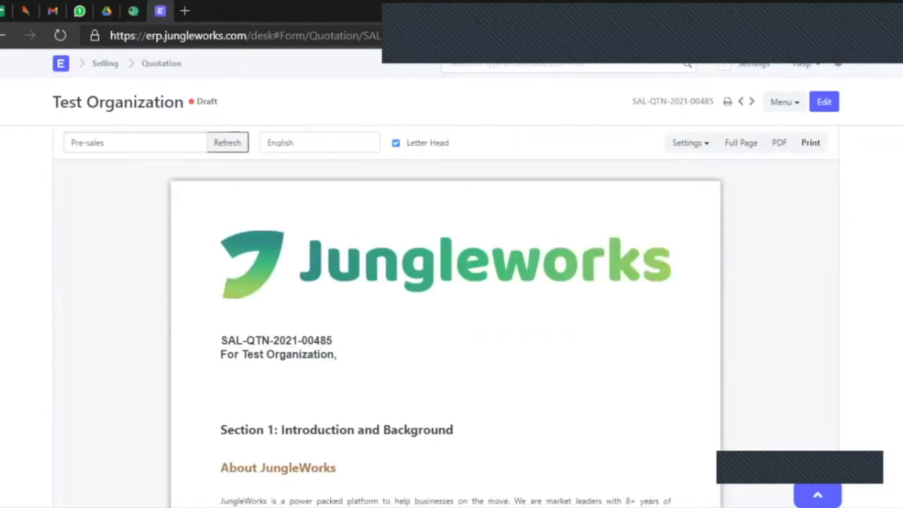
Switch the print format back to Quotation print and review the Jungleworks proposal.
left_click(134, 143)
key("Return")
scroll(452, 317, "down", 5)
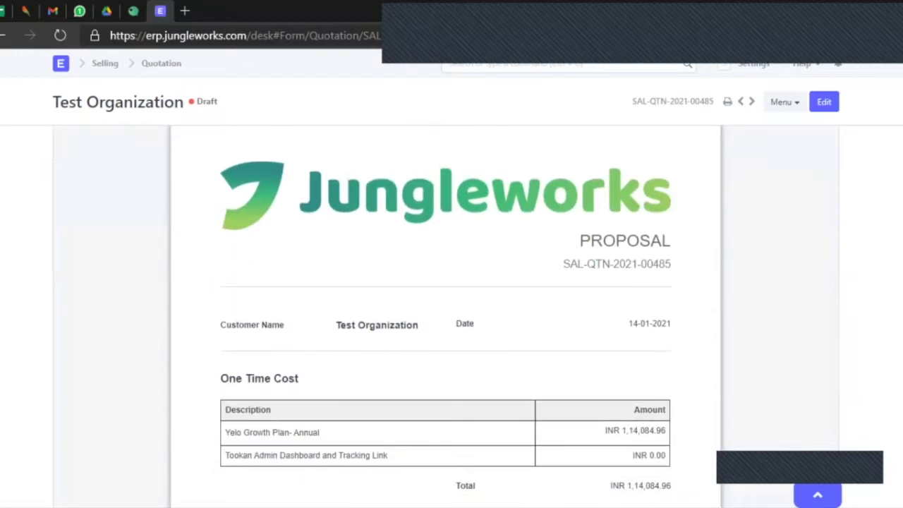
scroll(451, 318, "down", 4)
scroll(452, 318, "up", 9)
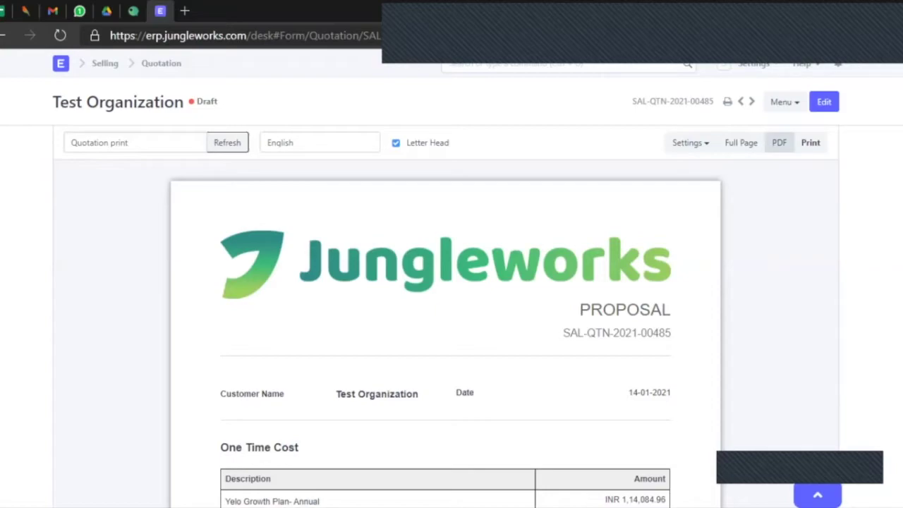
Generate the 15-page Jungleworks proposal PDF, scroll through it, and return to the quotation.
left_click(779, 142)
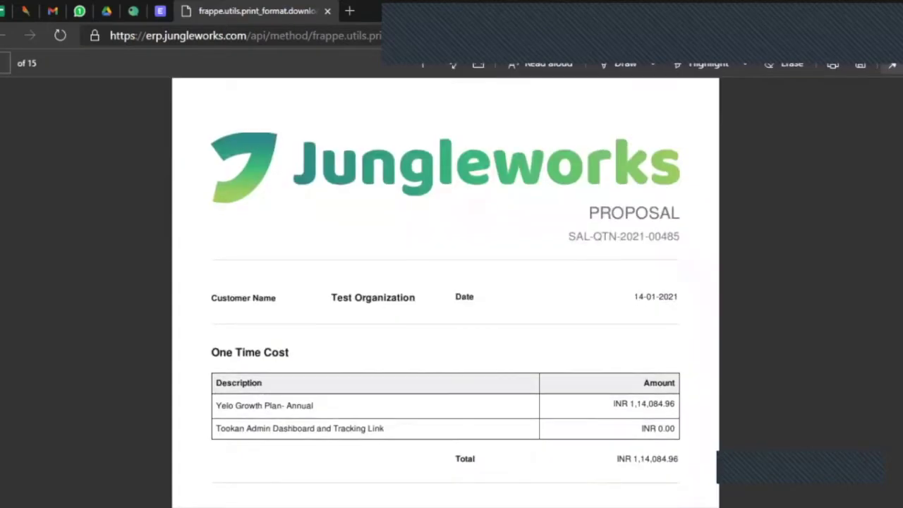
scroll(445, 294, "down", 8)
scroll(445, 294, "down", 15)
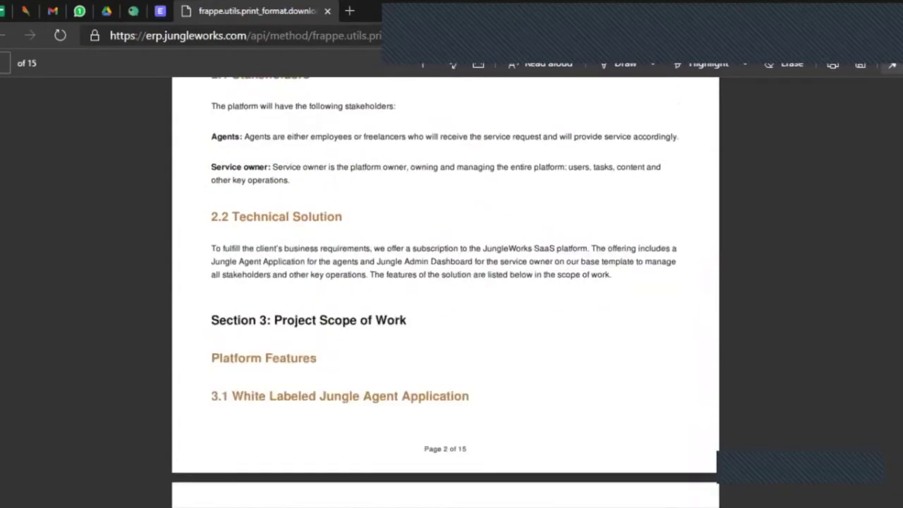
scroll(446, 290, "up", 15)
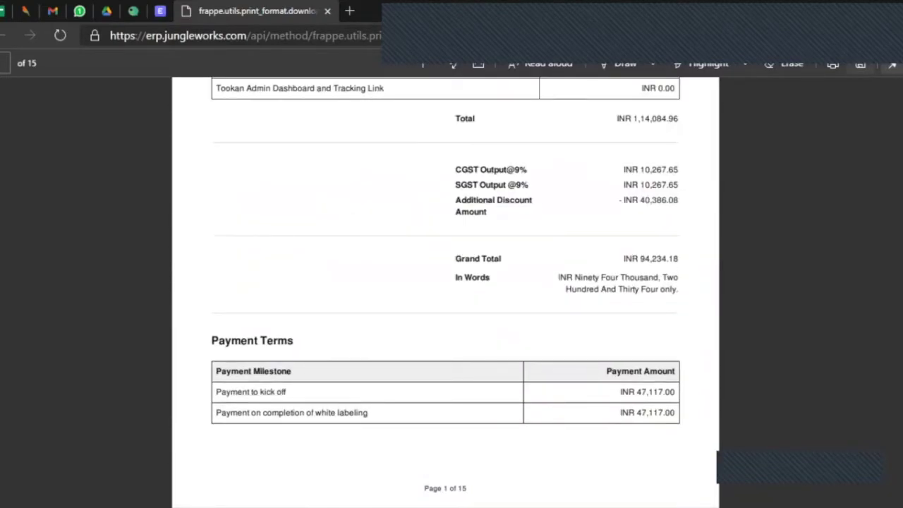
scroll(445, 290, "up", 5)
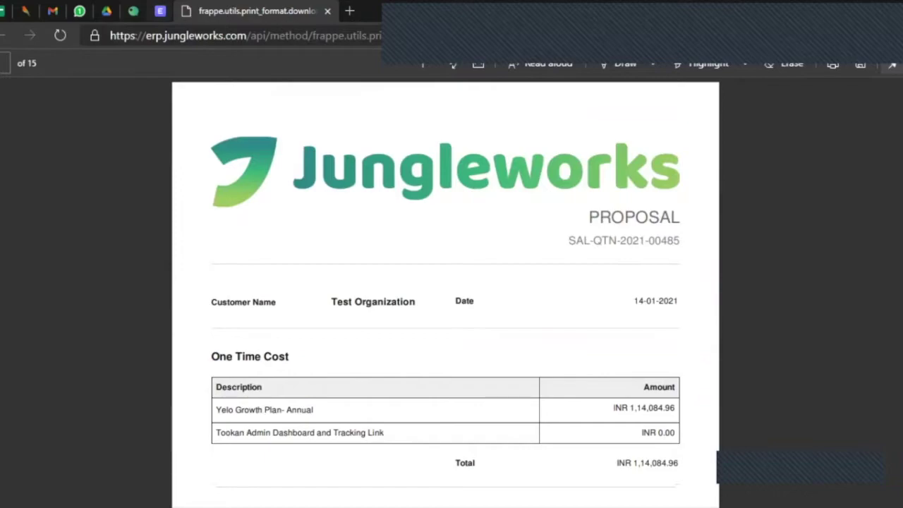
key("alt+Left")
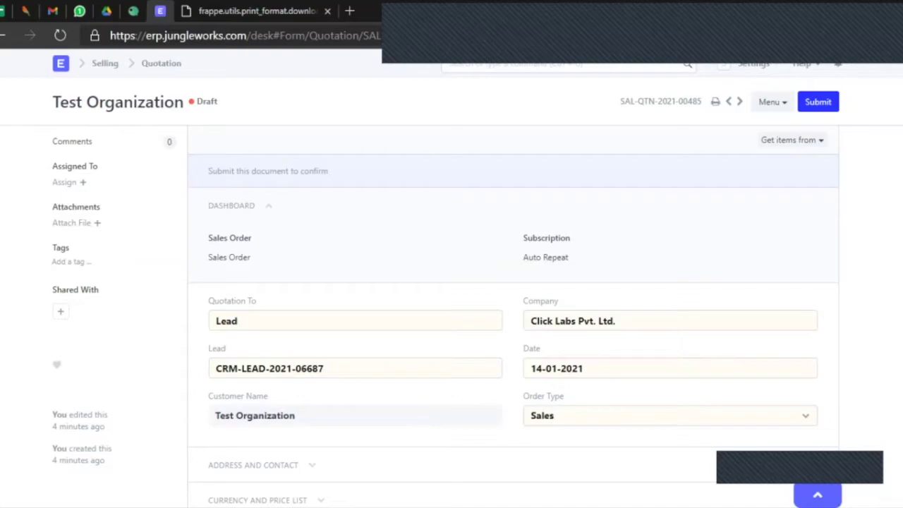
Submit quotation SAL-QTN-2021-00485 and confirm the permanent submission.
left_click(818, 102)
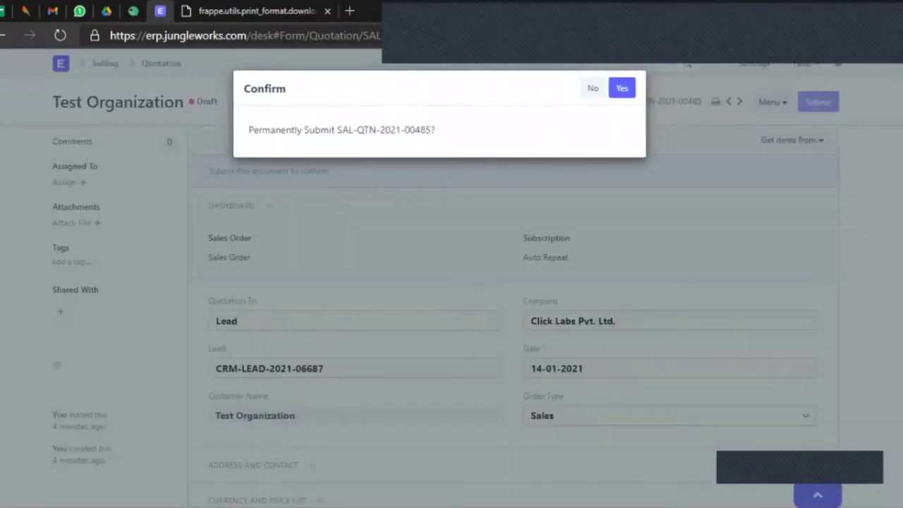
left_click(622, 88)
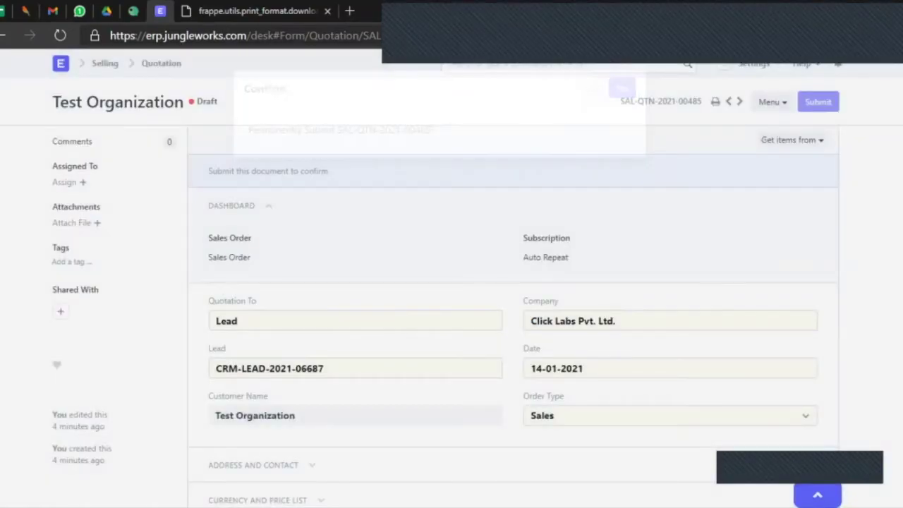
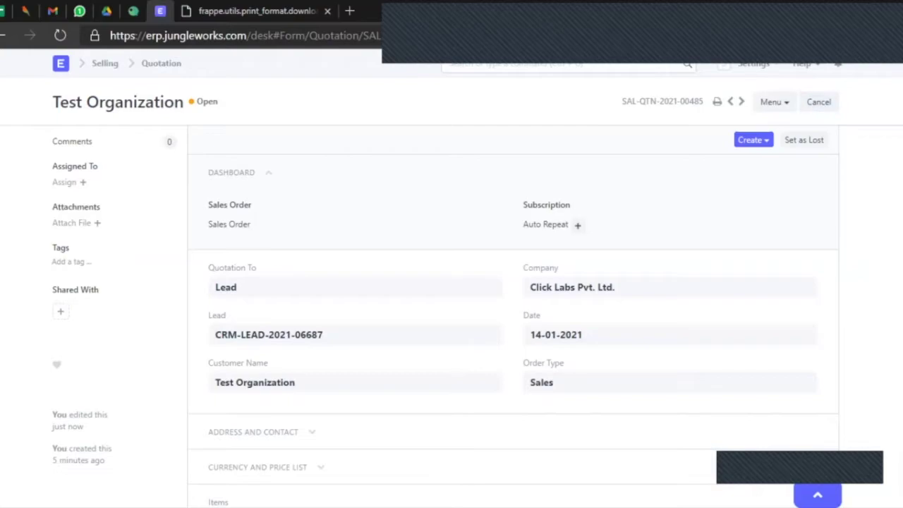
Review submitted quotation SAL-QTN-2021-00485, then go back to opportunity CRM-OPP-2021-00647.
scroll(513, 318, "down", 15)
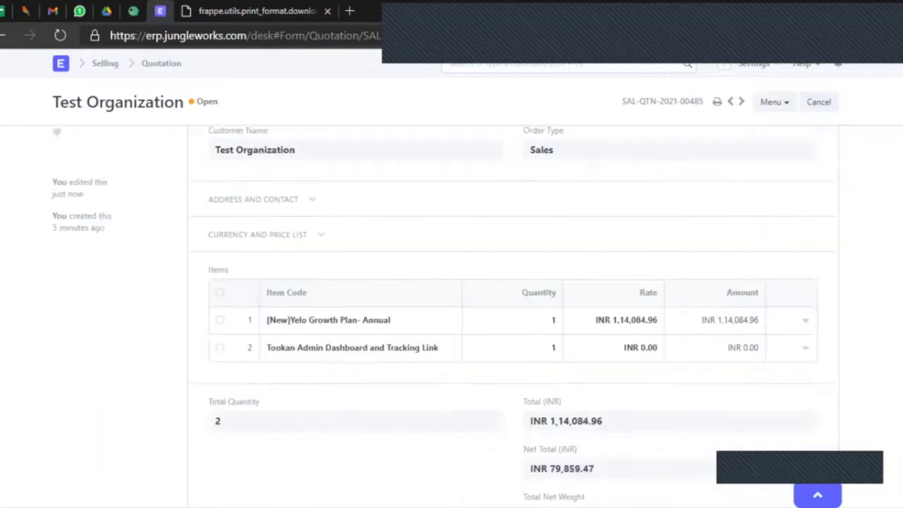
scroll(513, 317, "down", 12)
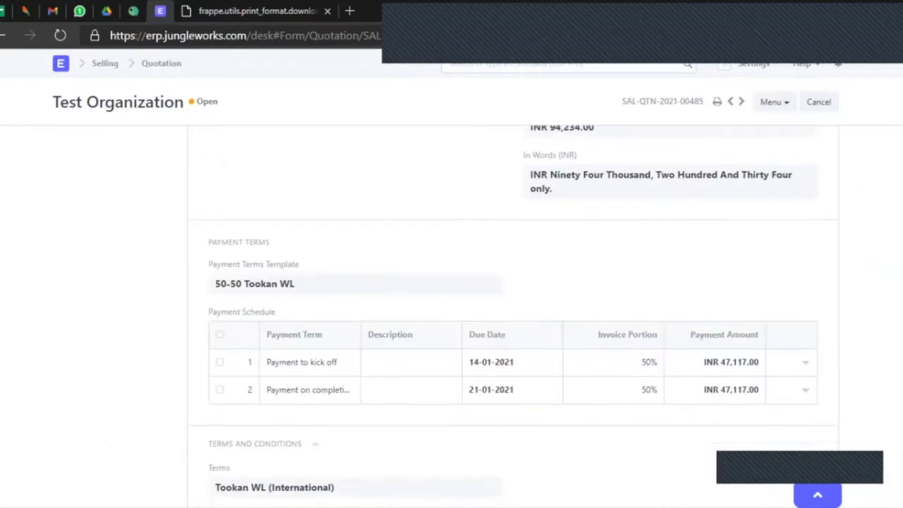
left_click_drag(363, 224, 358, 252)
left_click(358, 251)
scroll(358, 251, "up", 4)
scroll(514, 317, "up", 10)
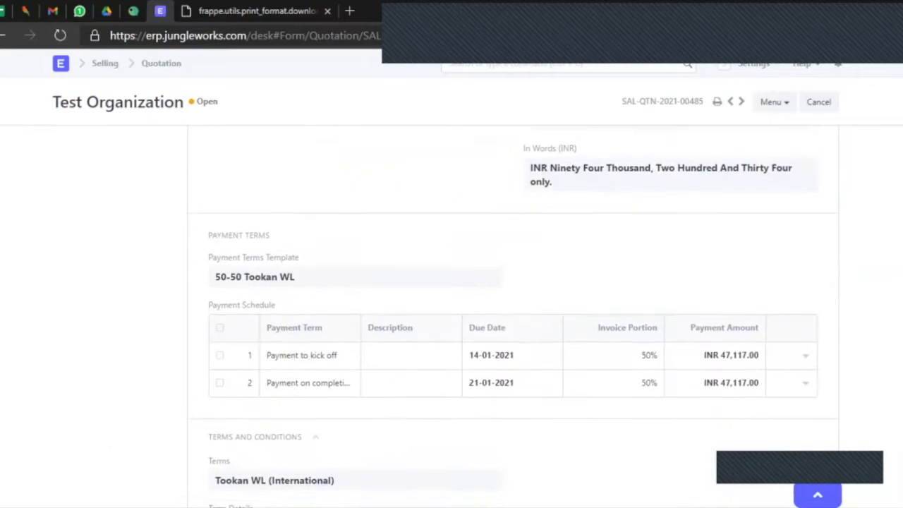
scroll(513, 317, "up", 10)
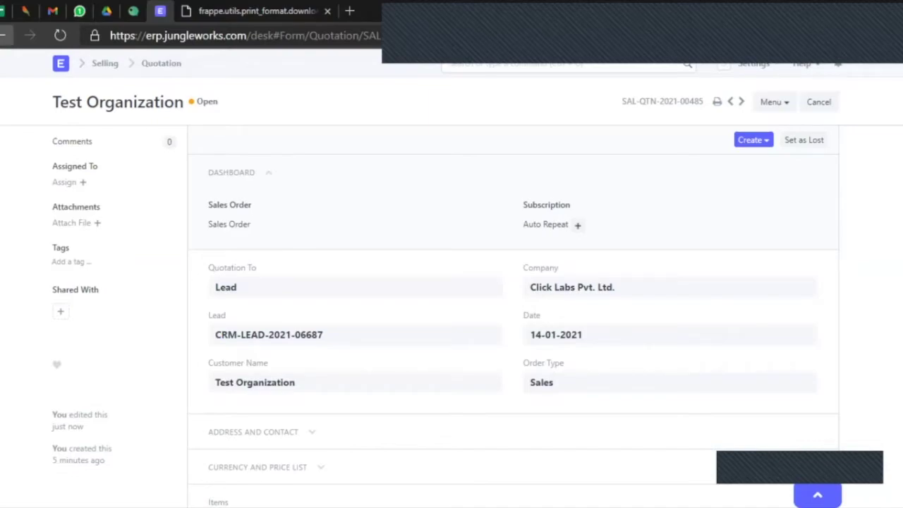
left_click(4, 35)
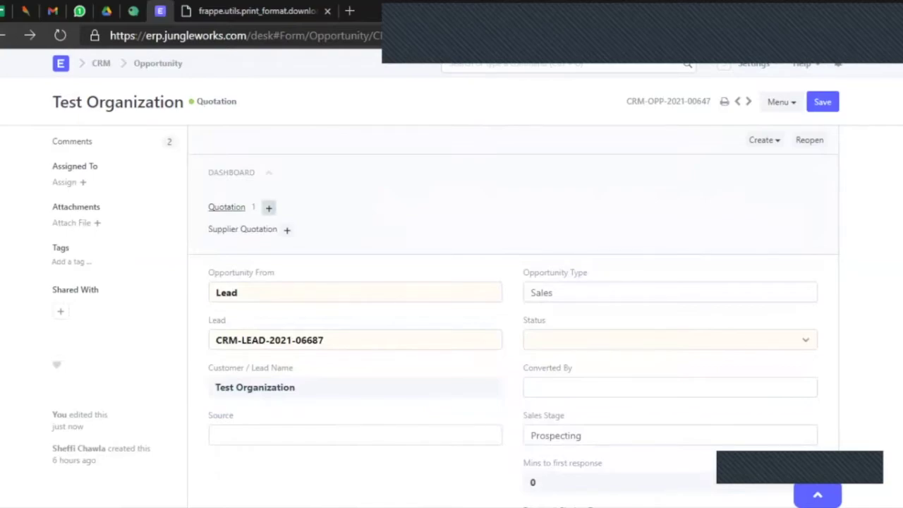
Check the 1 linked quotation, then save the opportunity with status Presales Task Completed.
left_click(227, 207)
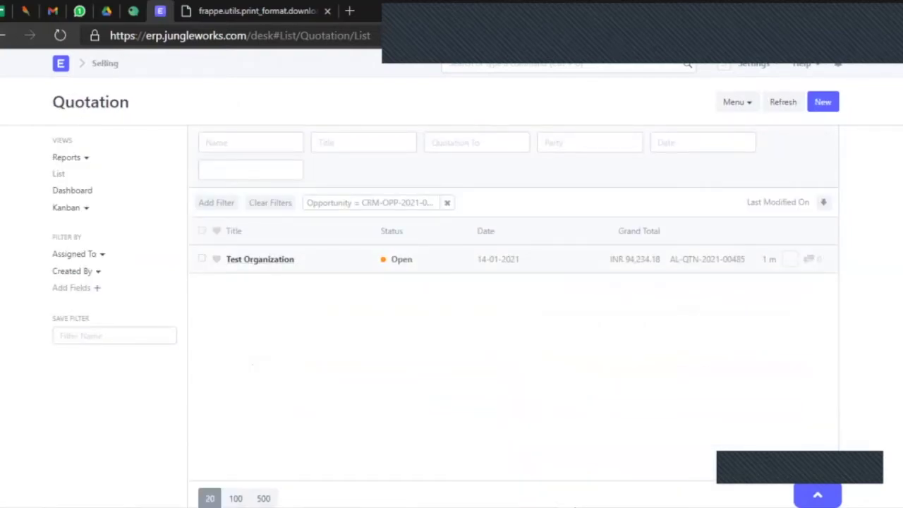
left_click(3, 35)
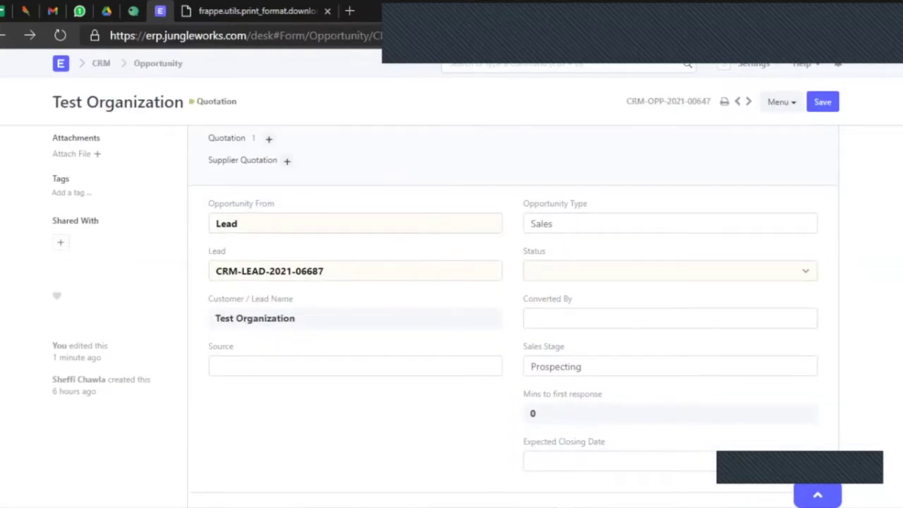
left_click(670, 271)
left_click(582, 346)
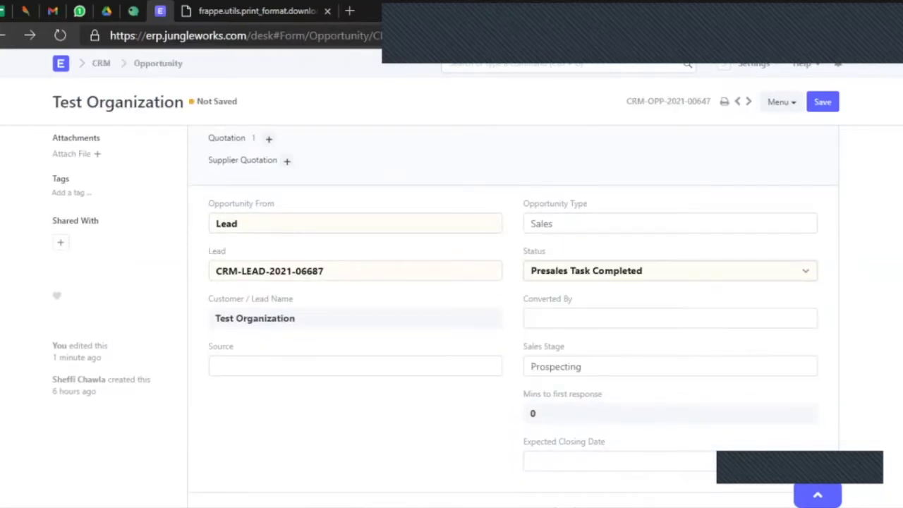
scroll(582, 339, "up", 1)
left_click(823, 101)
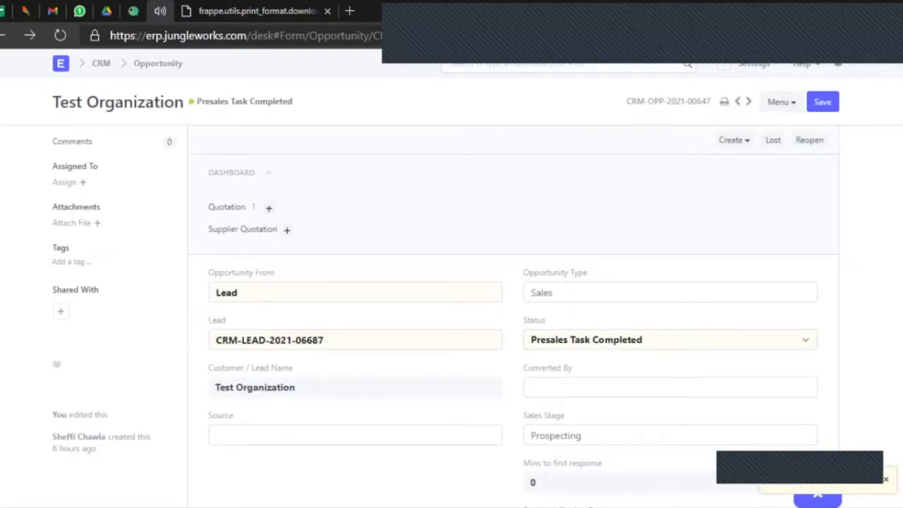
scroll(514, 318, "down", 15)
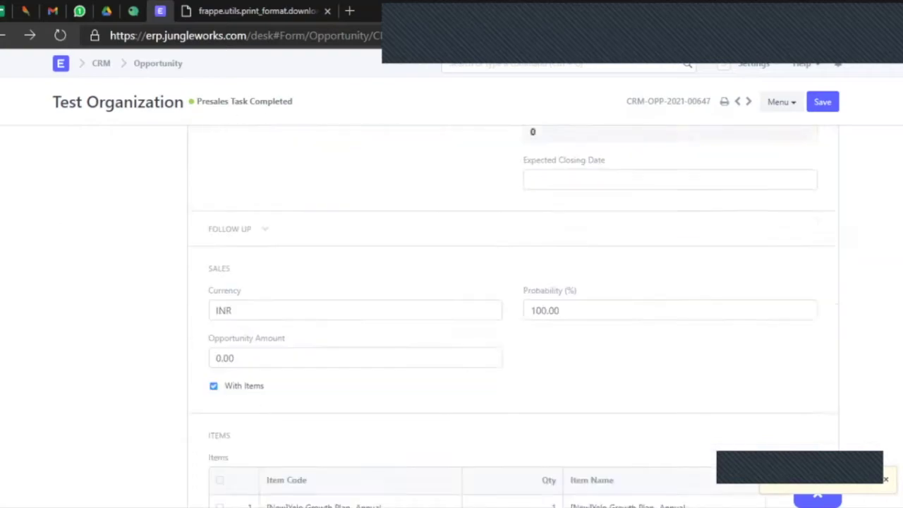
scroll(513, 317, "up", 2)
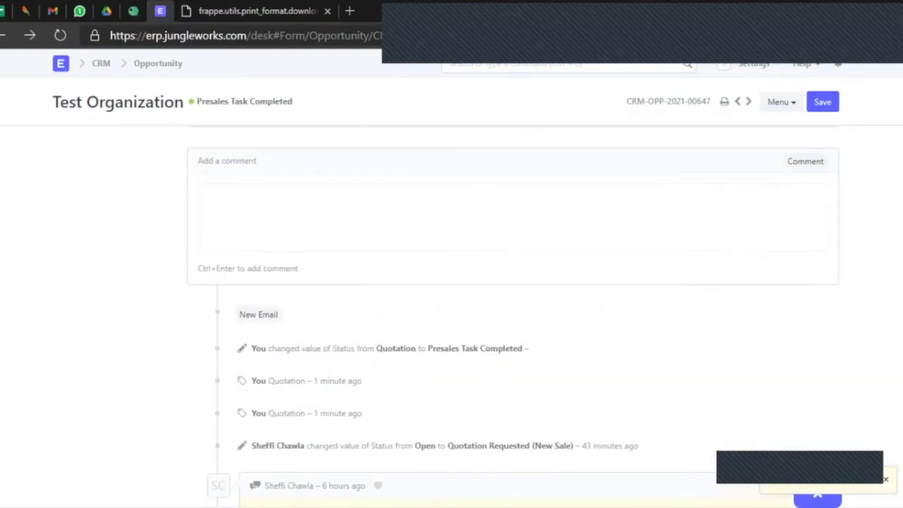
Post the comment 'The work is done' on the opportunity, mentioning the responsible colleague.
type("T")
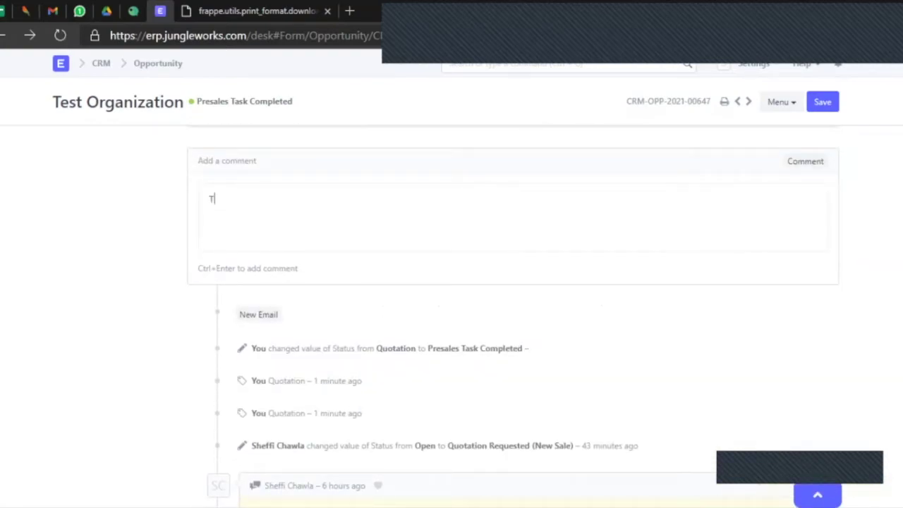
type("he work is")
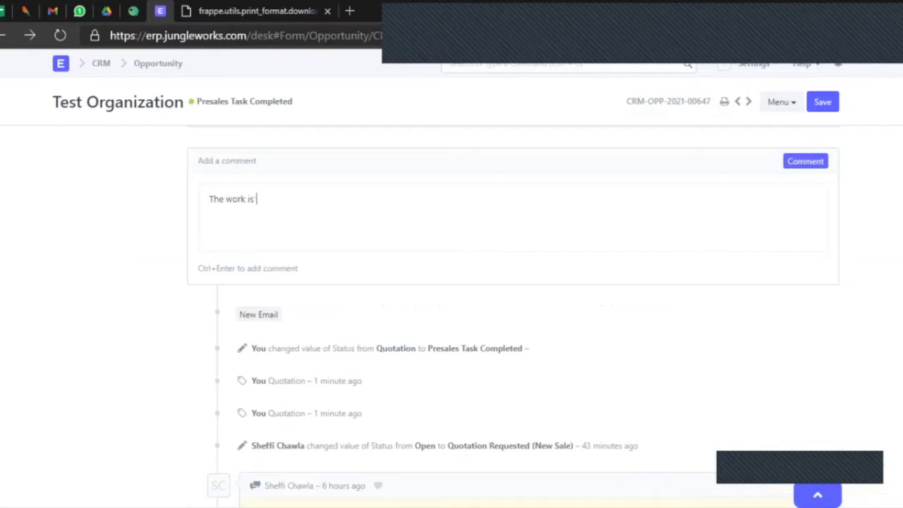
type(" done @sheff")
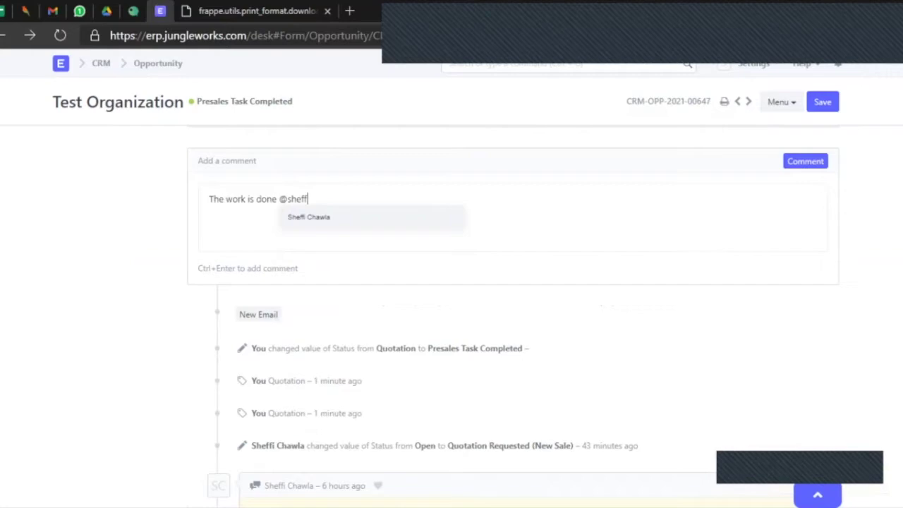
key("Return")
key("ctrl+Return")
scroll(513, 291, "up", 15)
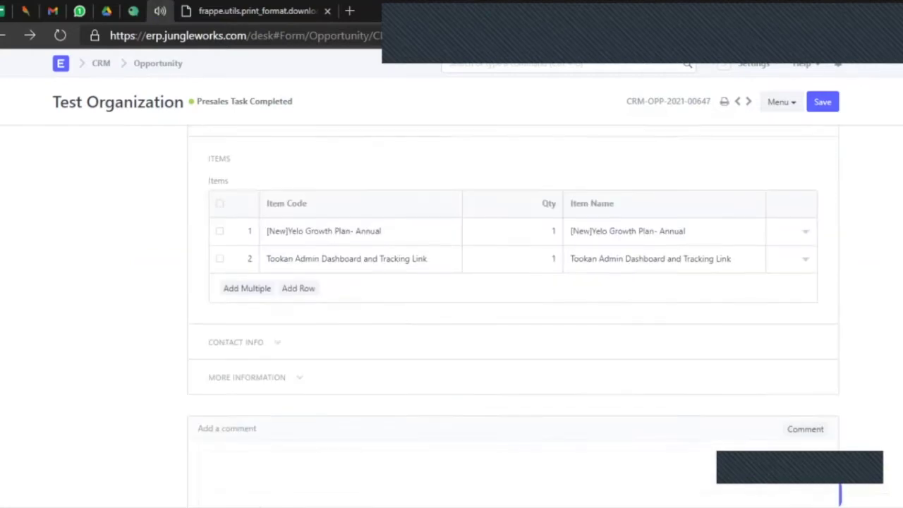
scroll(445, 318, "up", 1)
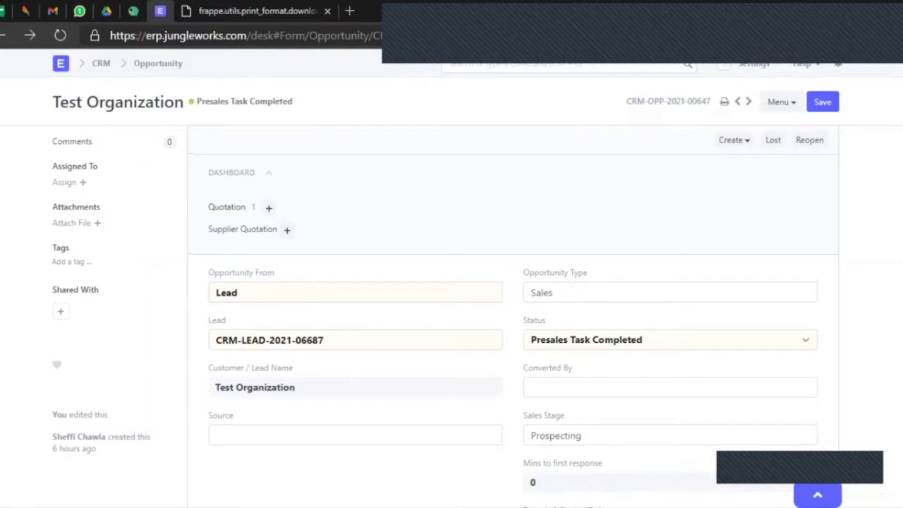
Look through the opportunity's status options, keep Presales Task Completed, and save with Ctrl+S.
left_click(671, 339)
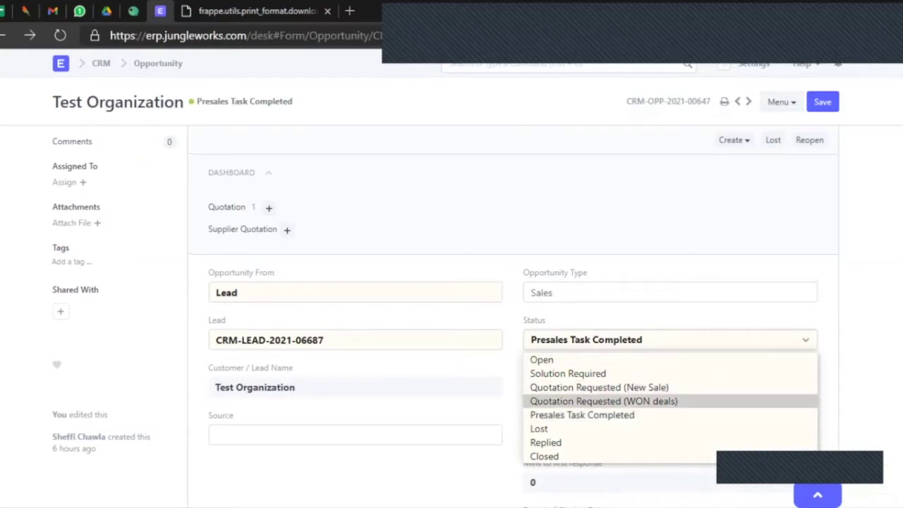
key("Escape")
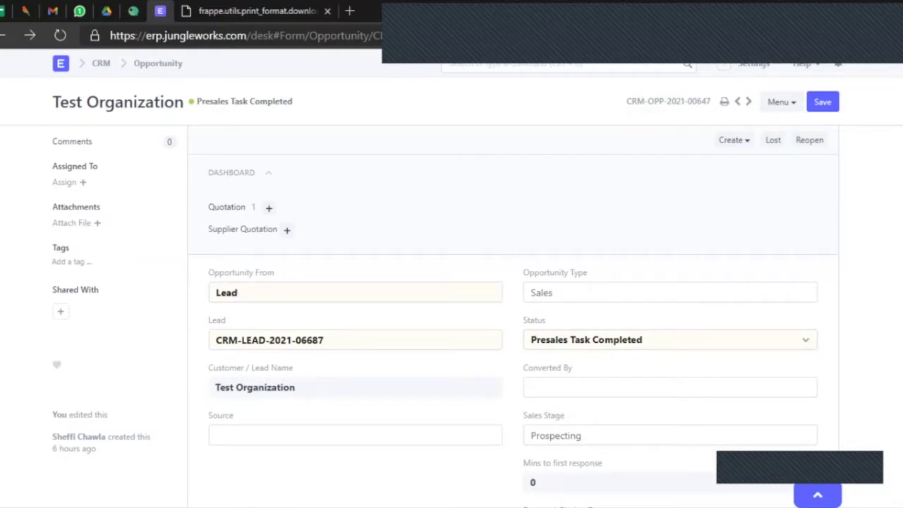
key("alt+Down")
key("Up")
key("Up")
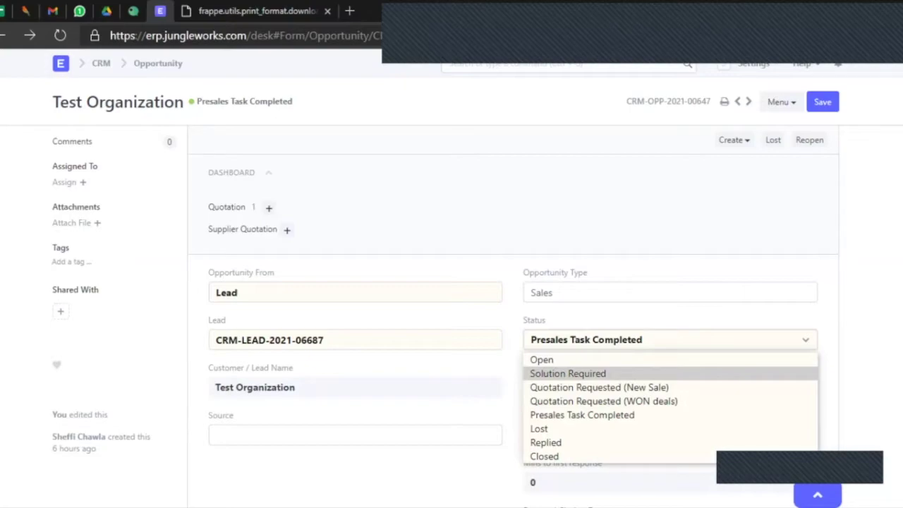
key("Escape")
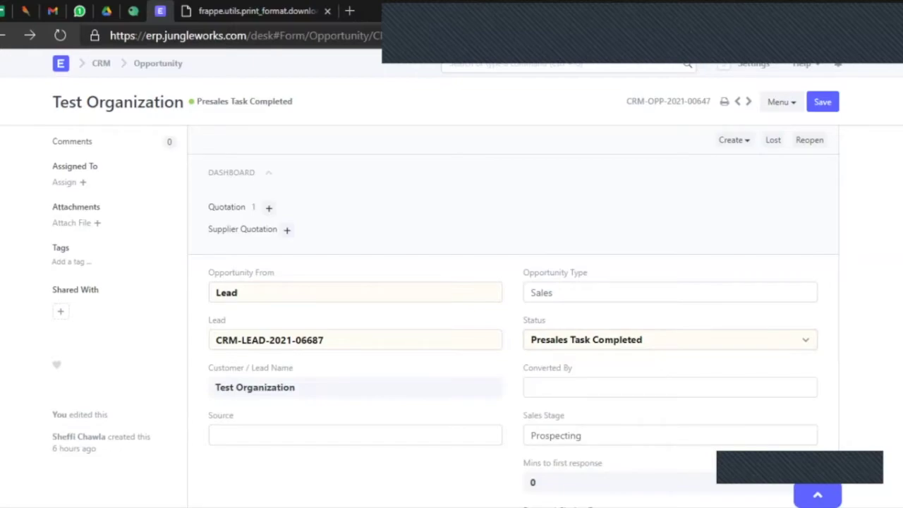
scroll(452, 317, "down", 10)
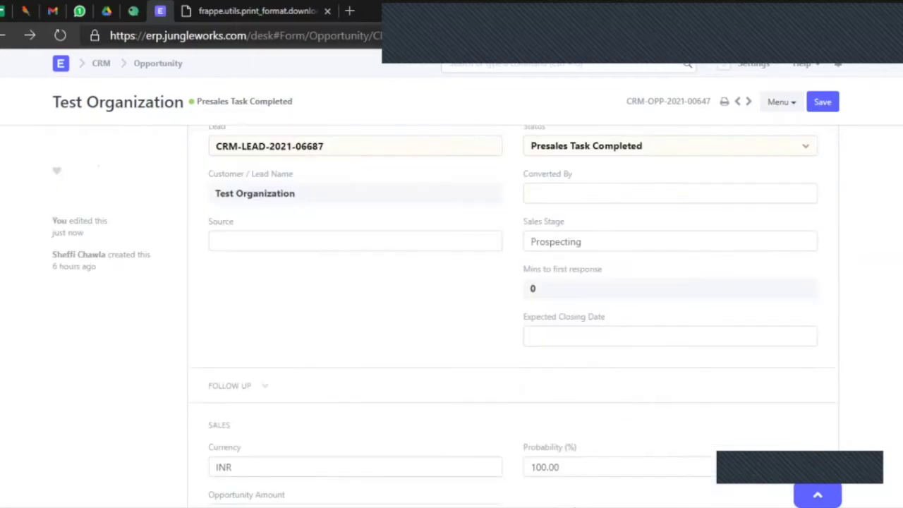
scroll(451, 317, "up", 10)
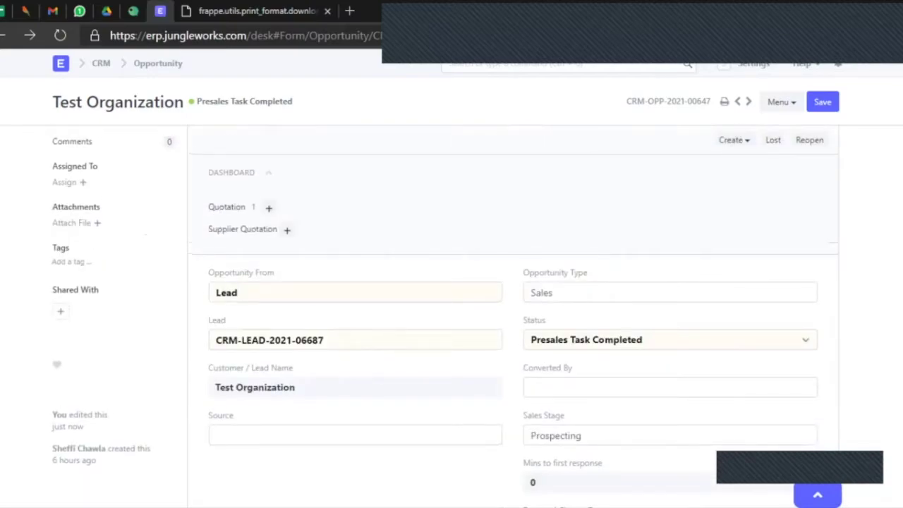
key("ctrl+s")
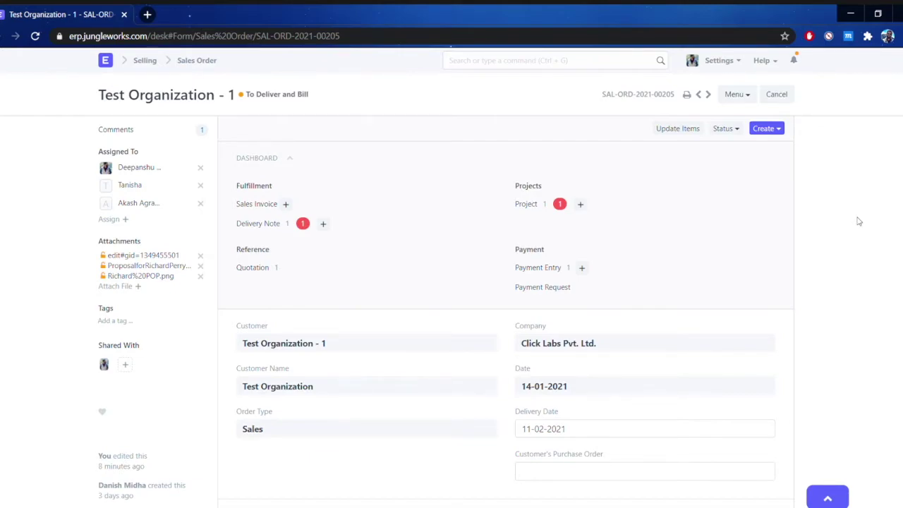
Expand the sales order's Address and Contact section and review the Instate GST taxes of INR 14,374.70.
scroll(439, 293, "down", 2)
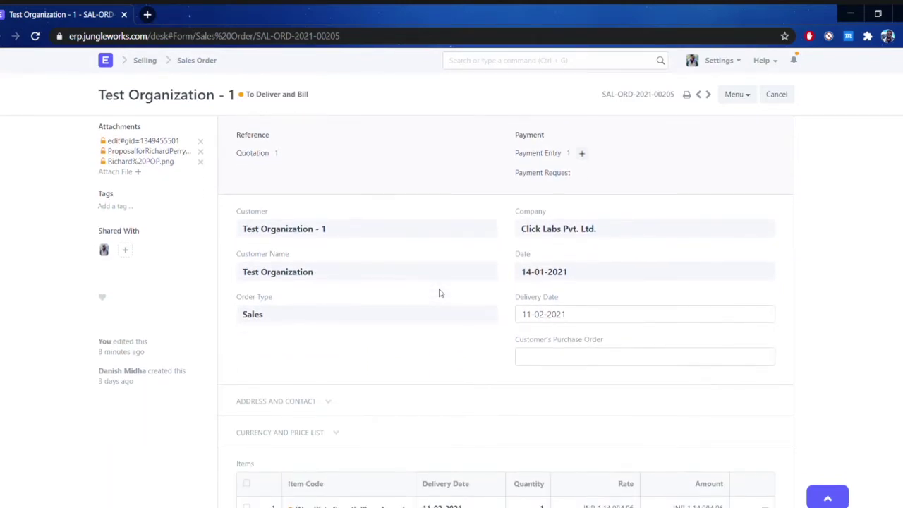
scroll(447, 258, "down", 1)
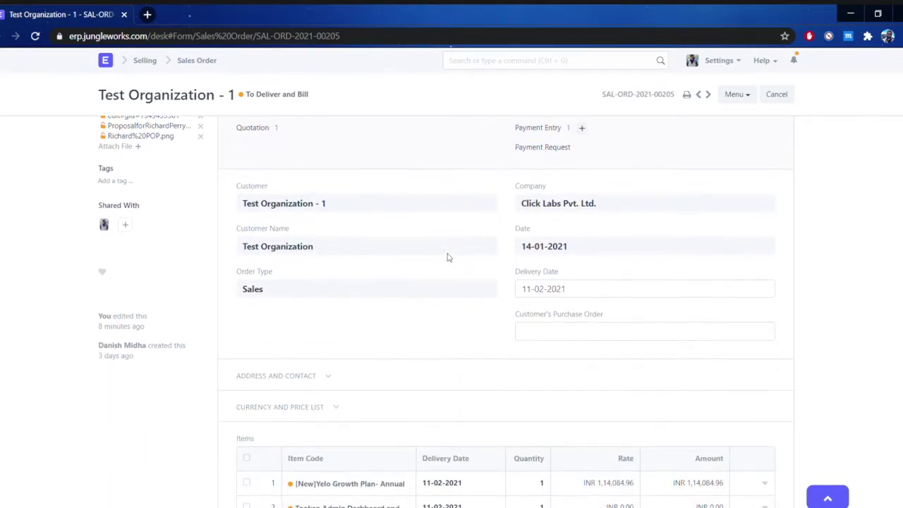
scroll(446, 257, "down", 2)
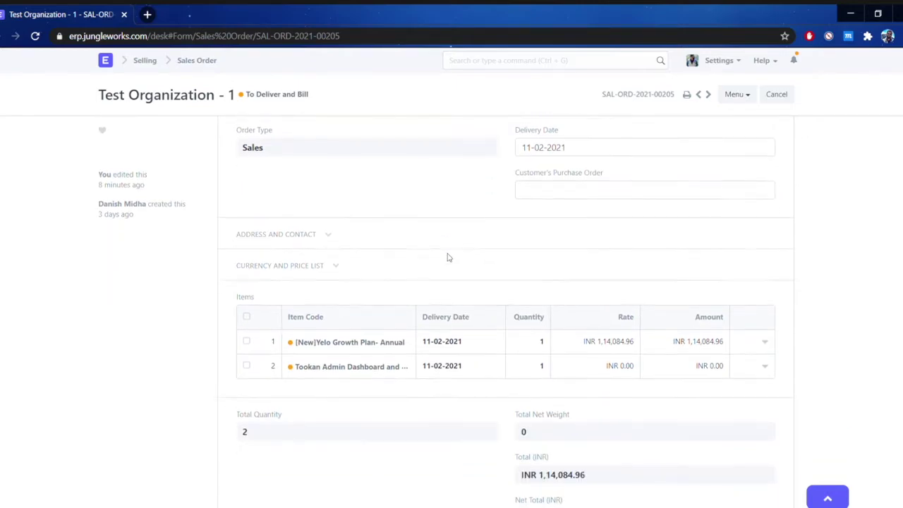
left_click(299, 182)
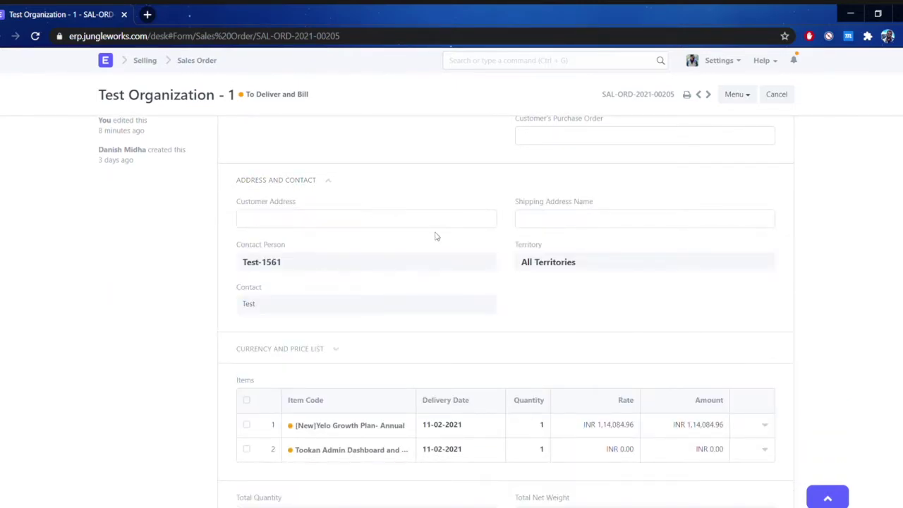
scroll(449, 245, "down", 2)
scroll(452, 244, "down", 4)
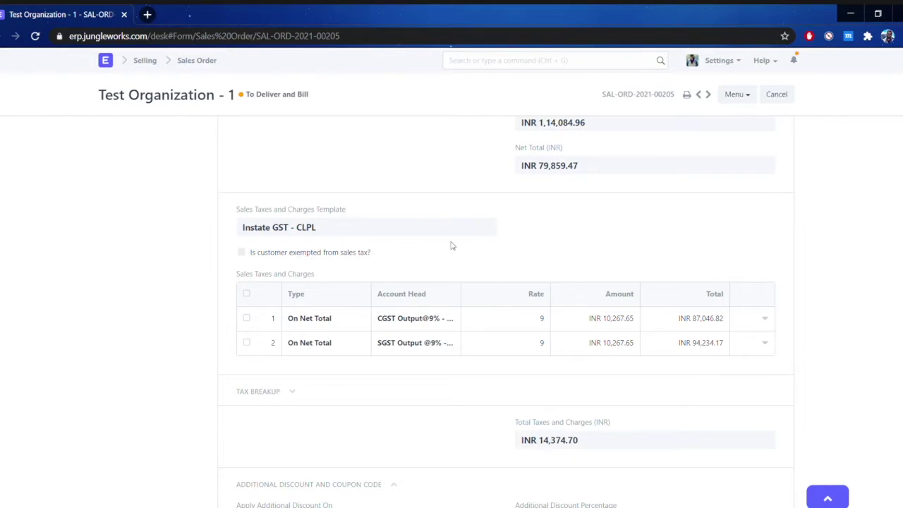
scroll(453, 246, "down", 4)
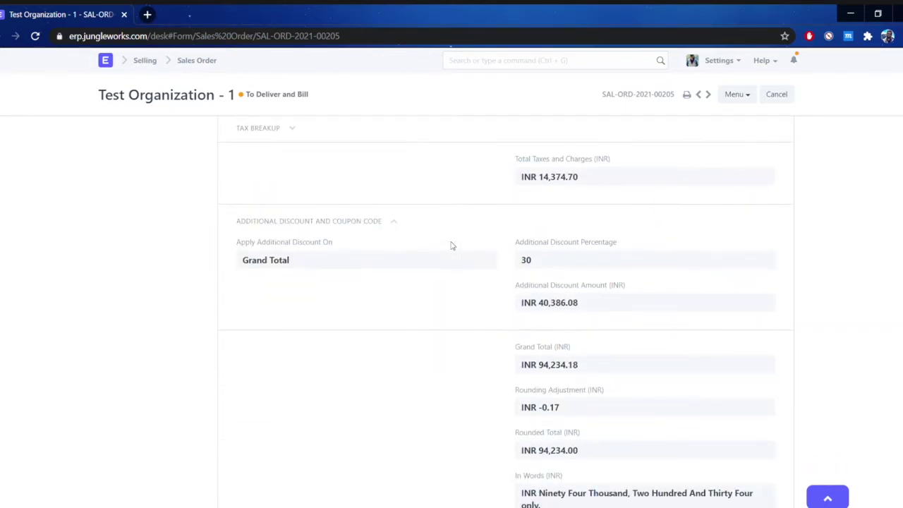
scroll(453, 245, "down", 2)
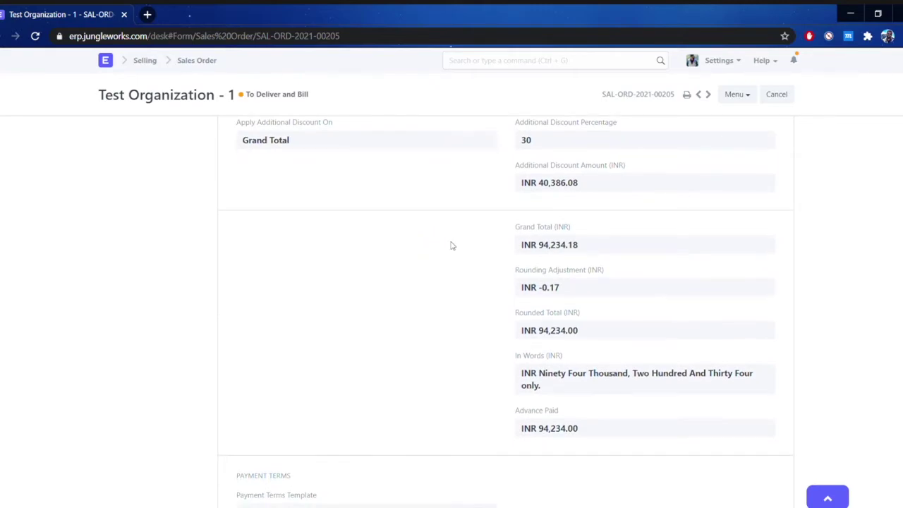
scroll(452, 246, "down", 4)
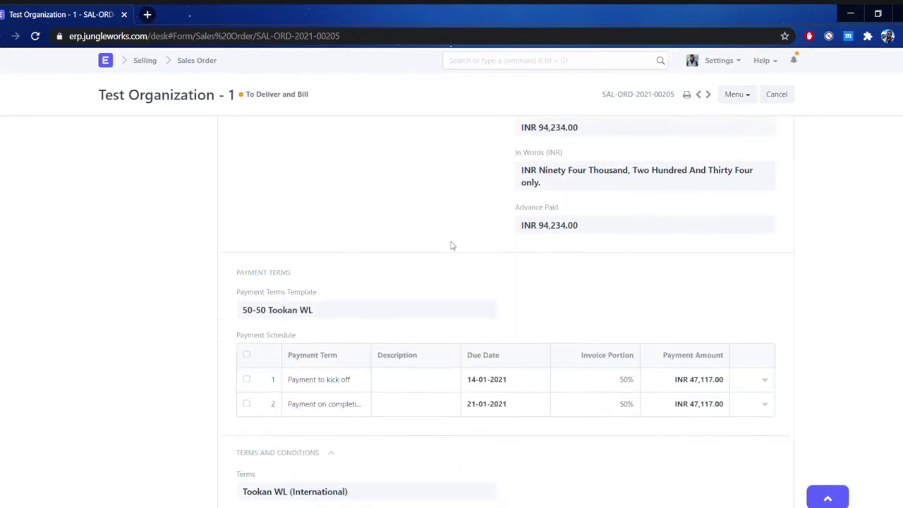
scroll(452, 246, "down", 1)
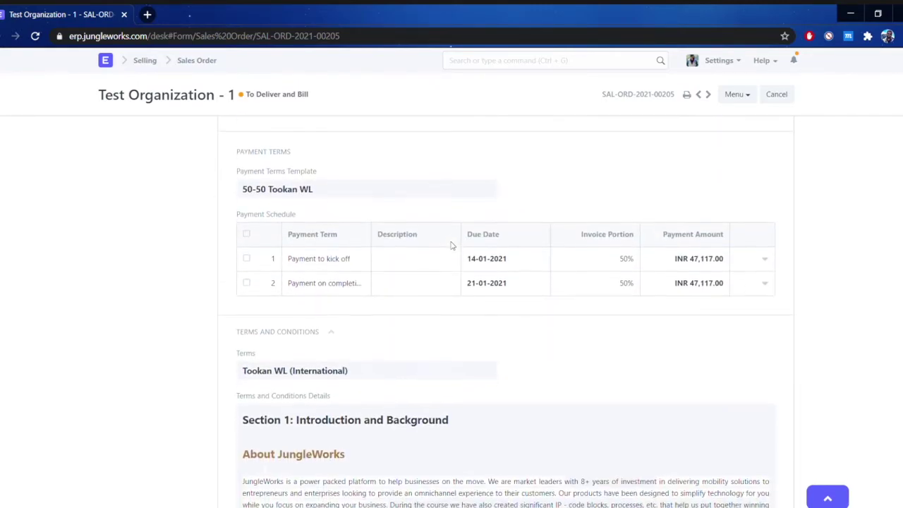
scroll(453, 246, "down", 2)
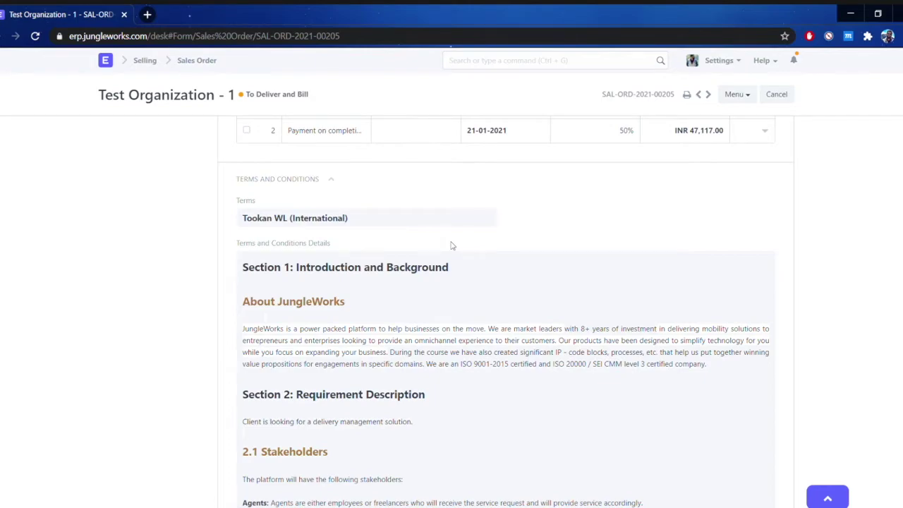
scroll(452, 245, "down", 2)
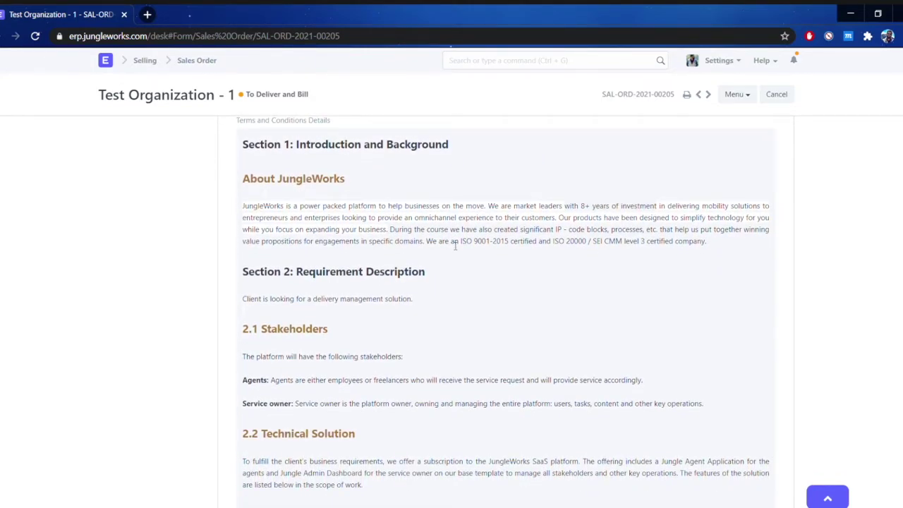
scroll(455, 245, "down", 2)
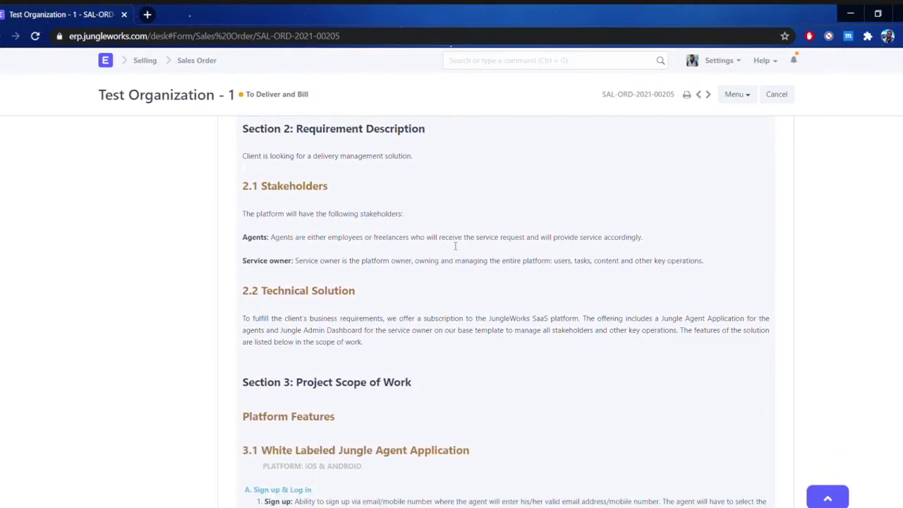
scroll(455, 246, "down", 3)
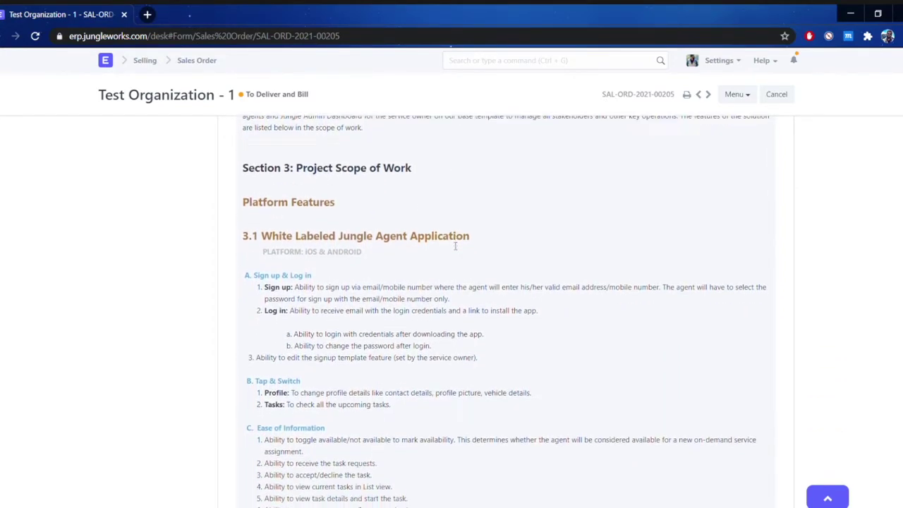
scroll(455, 246, "down", 1)
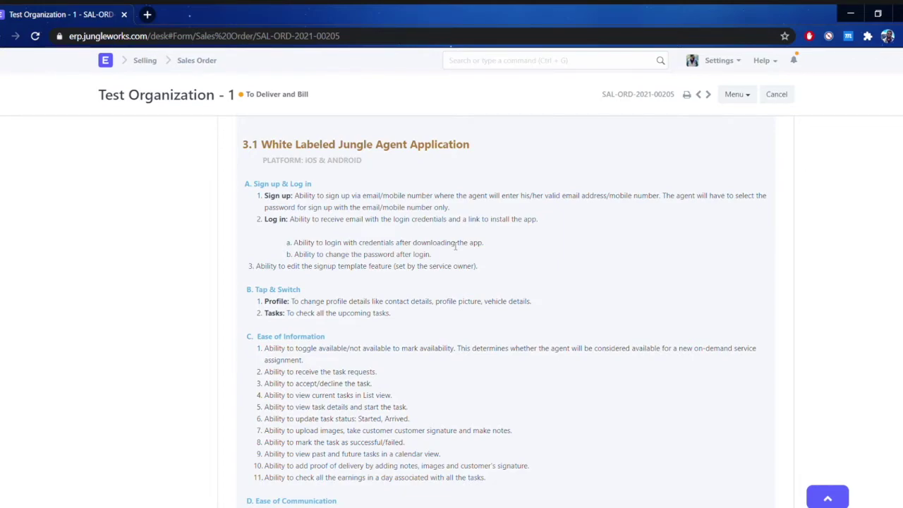
scroll(455, 244, "down", 20)
scroll(455, 245, "down", 20)
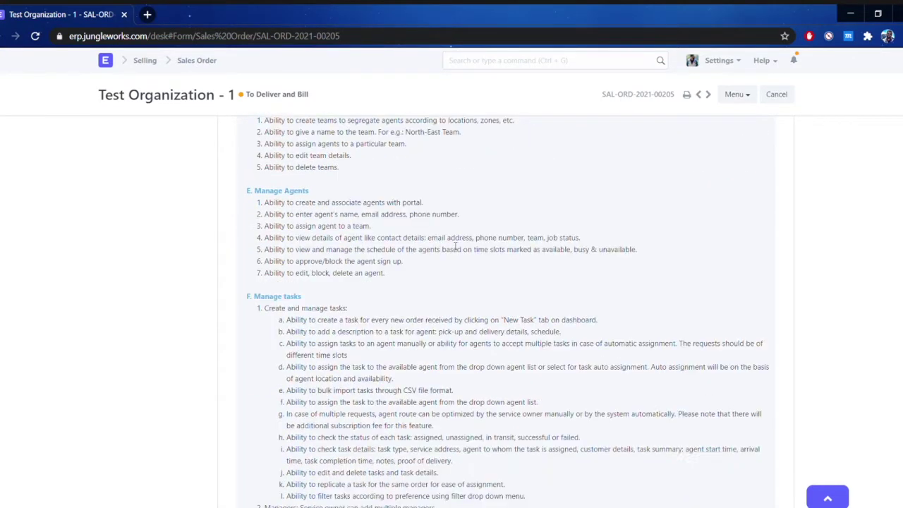
scroll(455, 245, "down", 20)
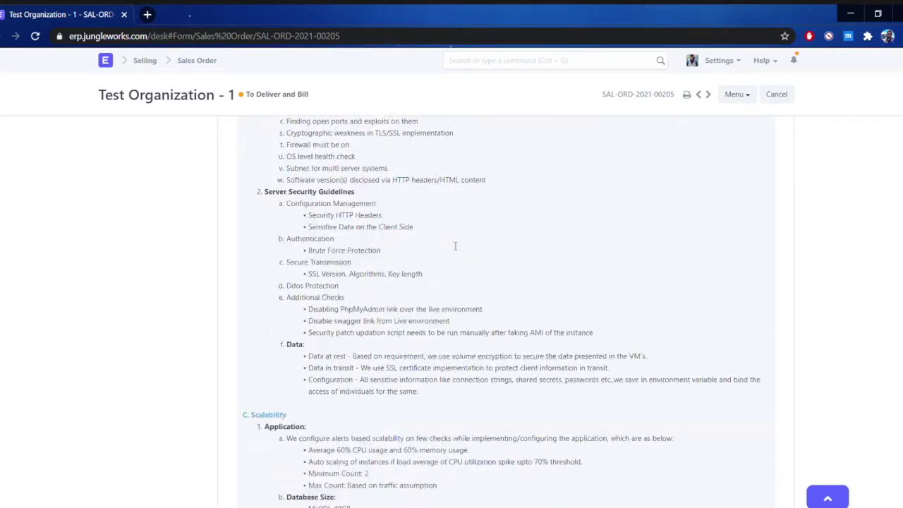
scroll(455, 245, "down", 20)
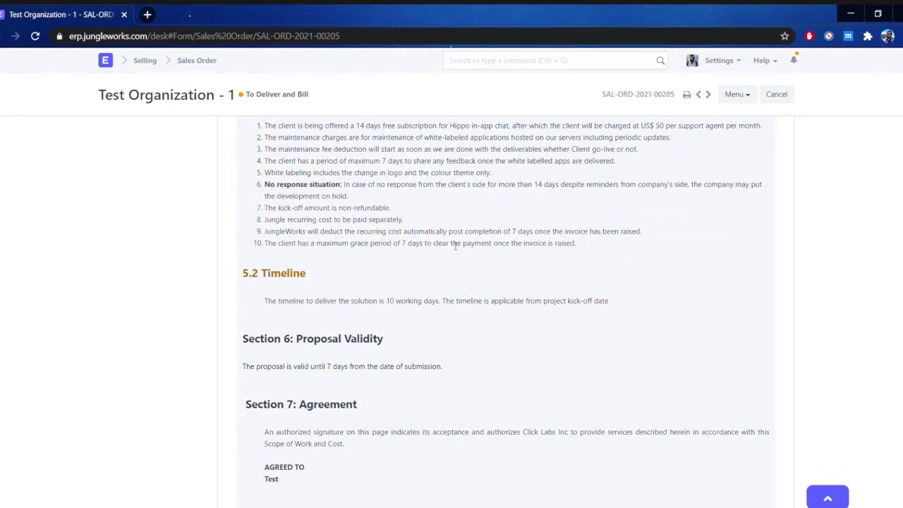
scroll(455, 245, "down", 5)
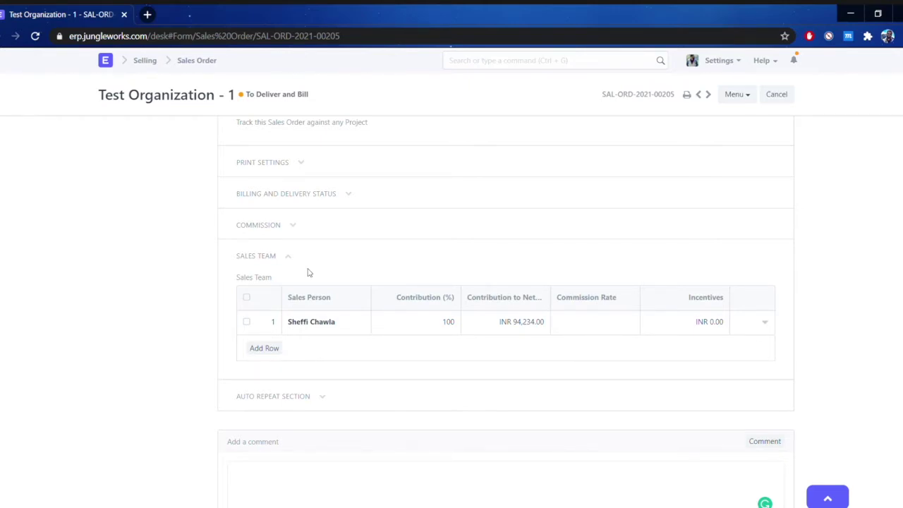
scroll(308, 272, "down", 3)
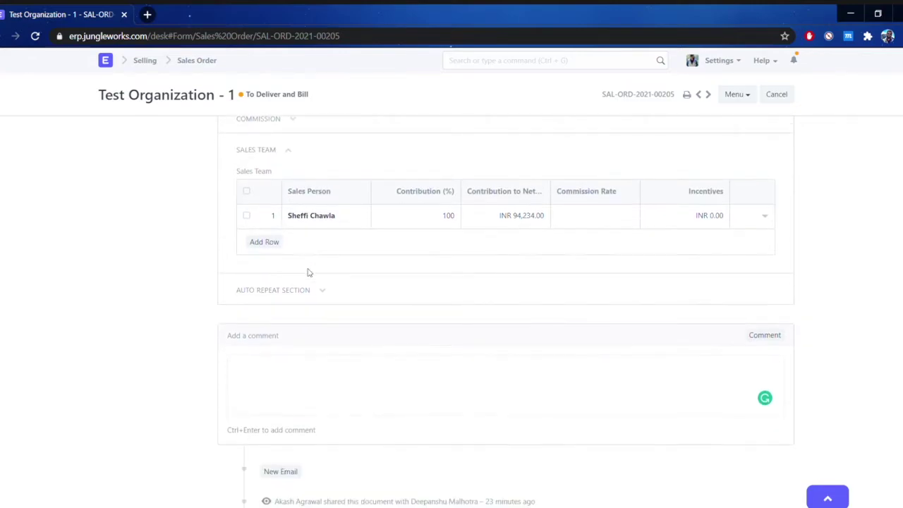
left_click(272, 328)
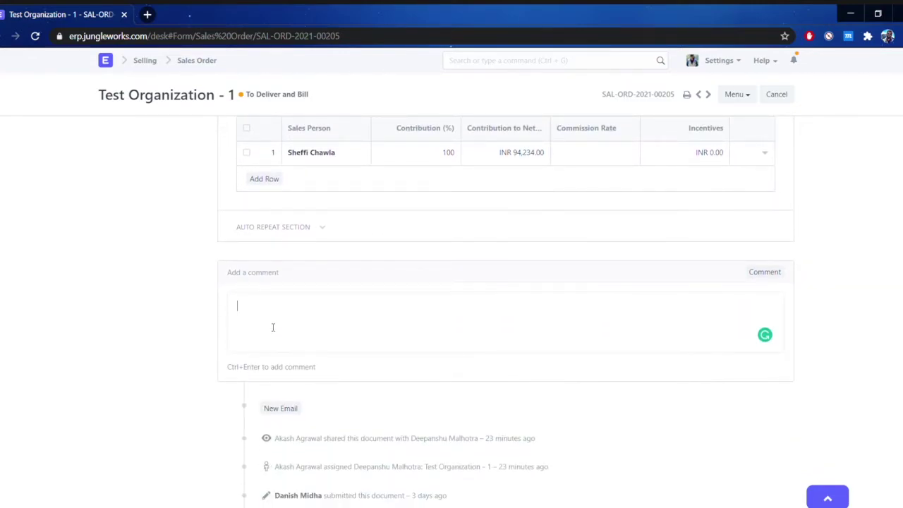
type("@she")
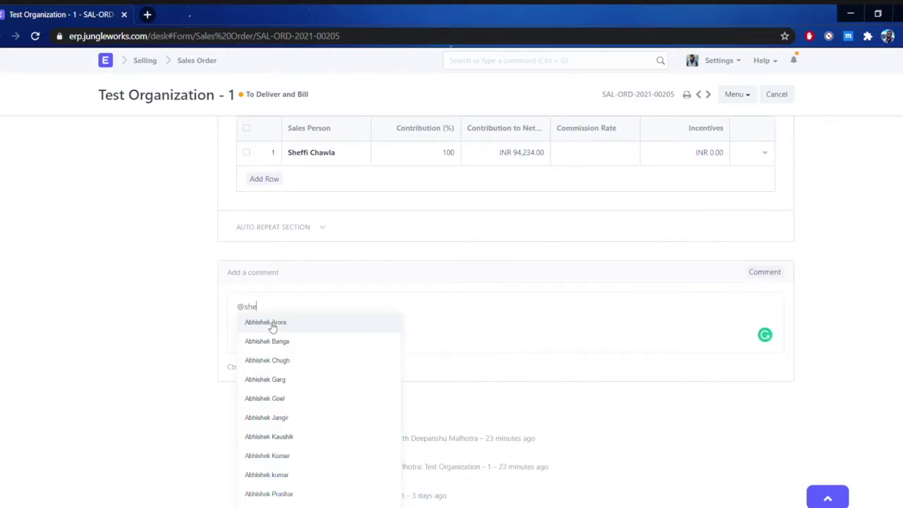
type("f")
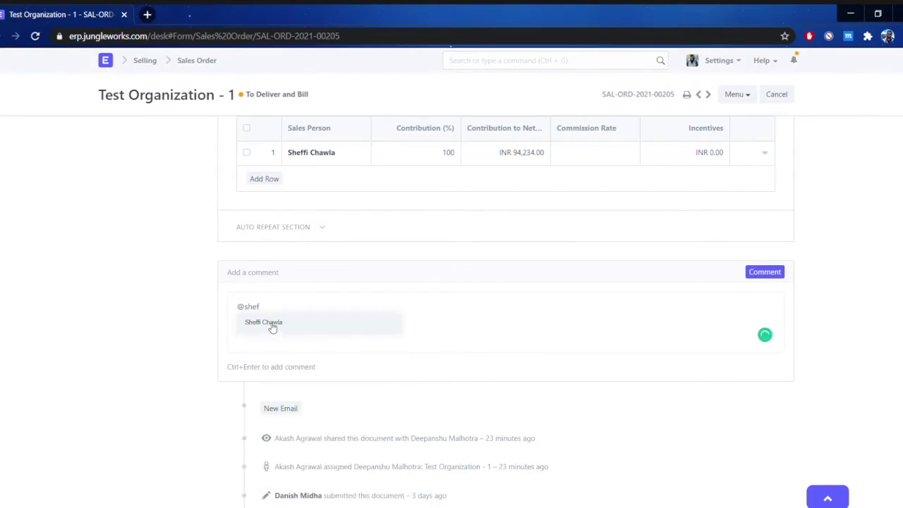
scroll(105, 322, "up", 5)
scroll(104, 322, "up", 20)
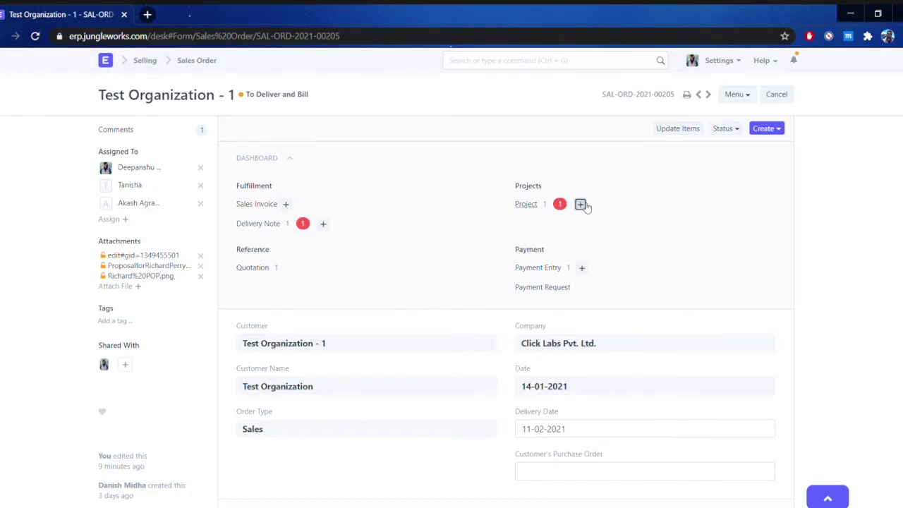
Create a project named 'Dummy Test Project Details' from the Sales Order and save it.
left_click(581, 204)
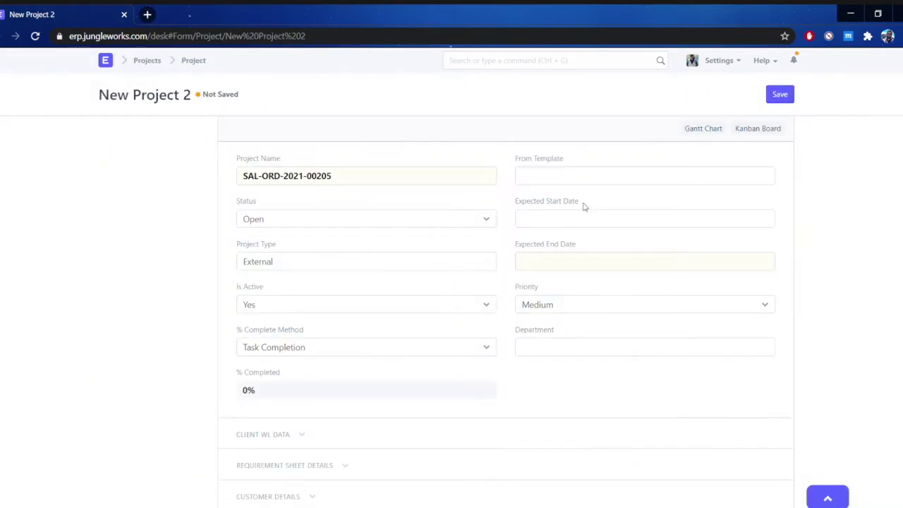
left_click_drag(388, 186, 222, 182)
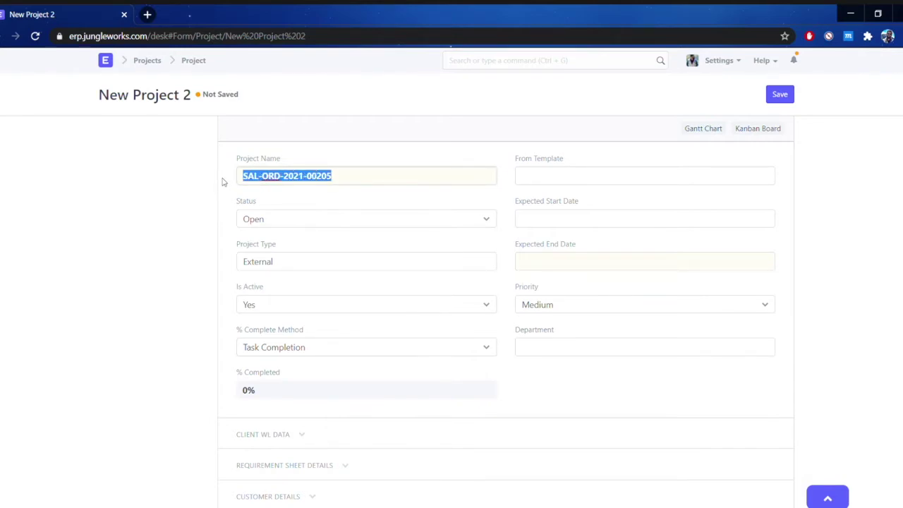
type("Dummy Test Project Details")
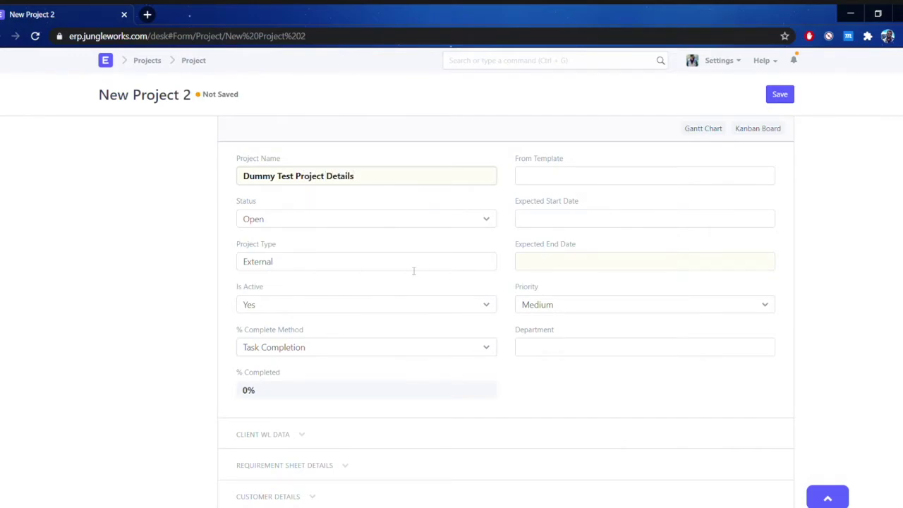
scroll(460, 313, "down", 3)
scroll(445, 180, "up", 2)
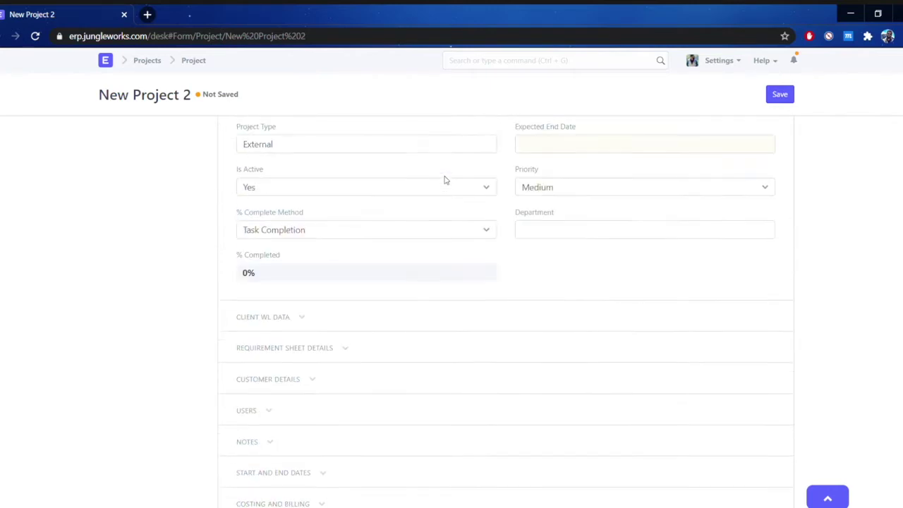
scroll(445, 180, "up", 2)
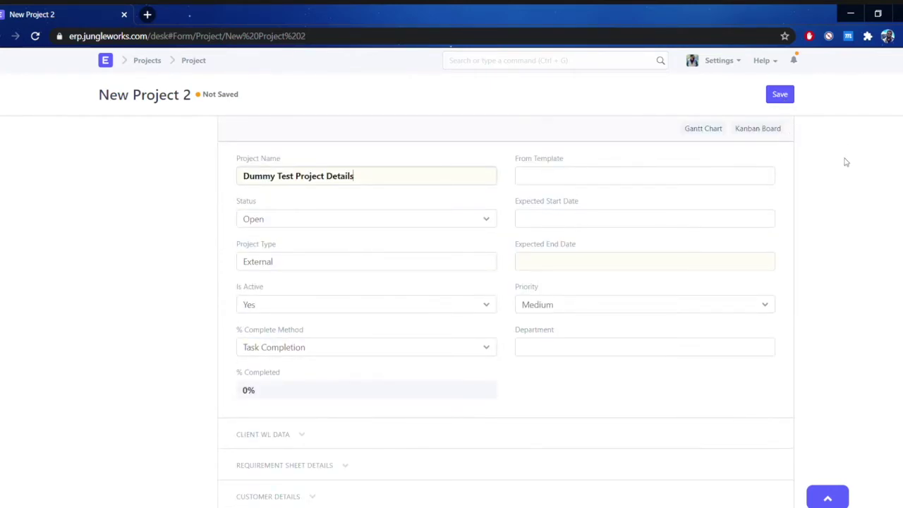
scroll(776, 167, "down", 1)
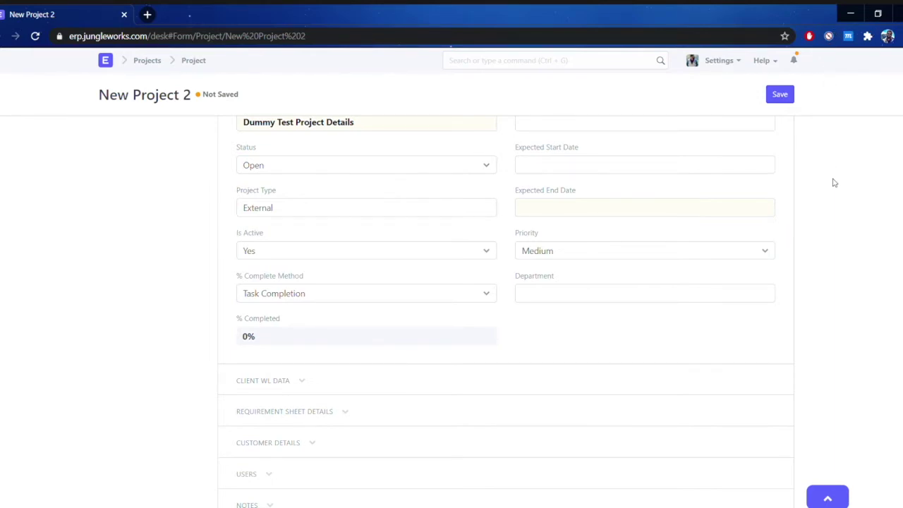
left_click(788, 96)
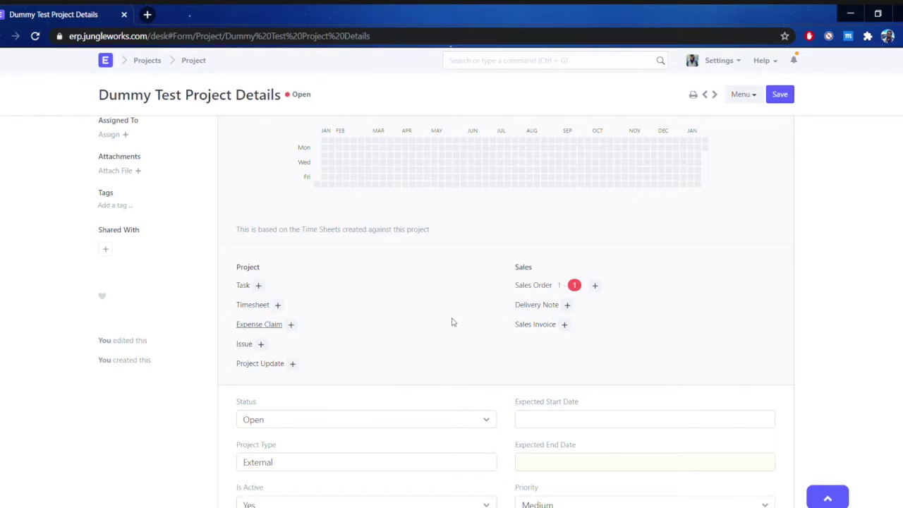
left_click(568, 305)
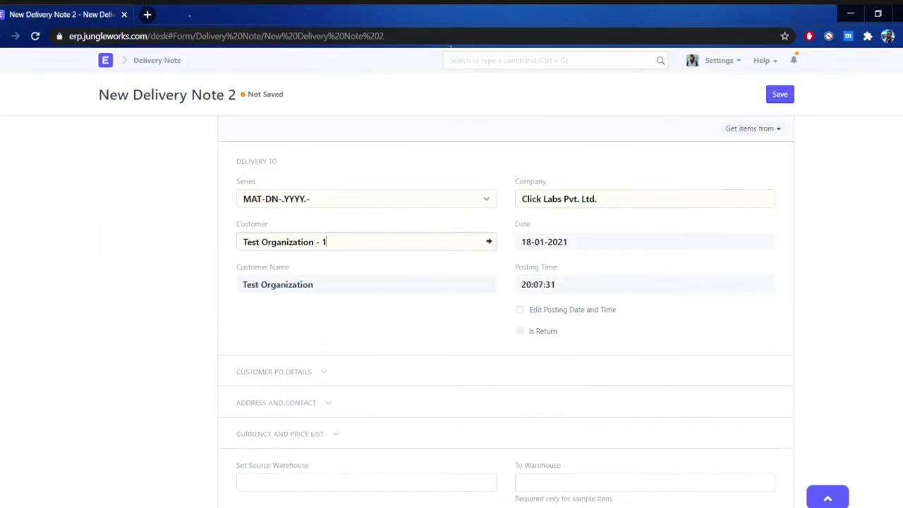
left_click(765, 129)
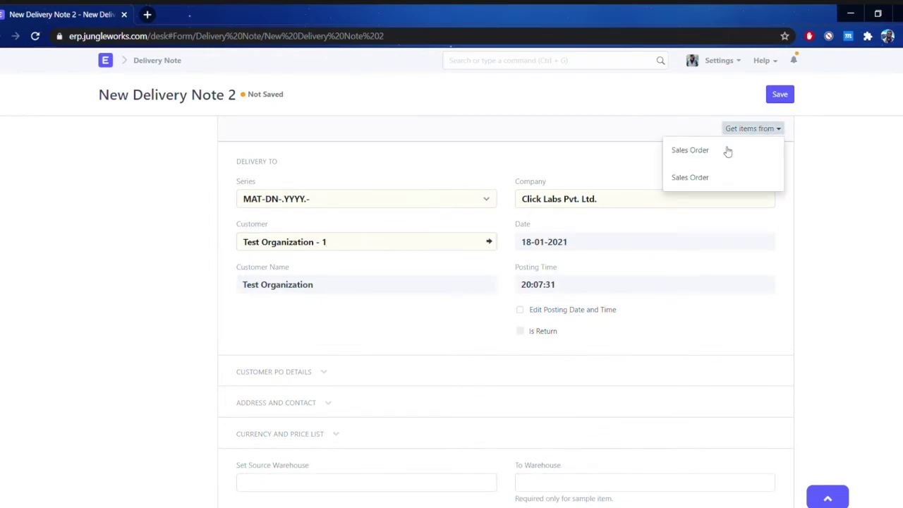
left_click(716, 153)
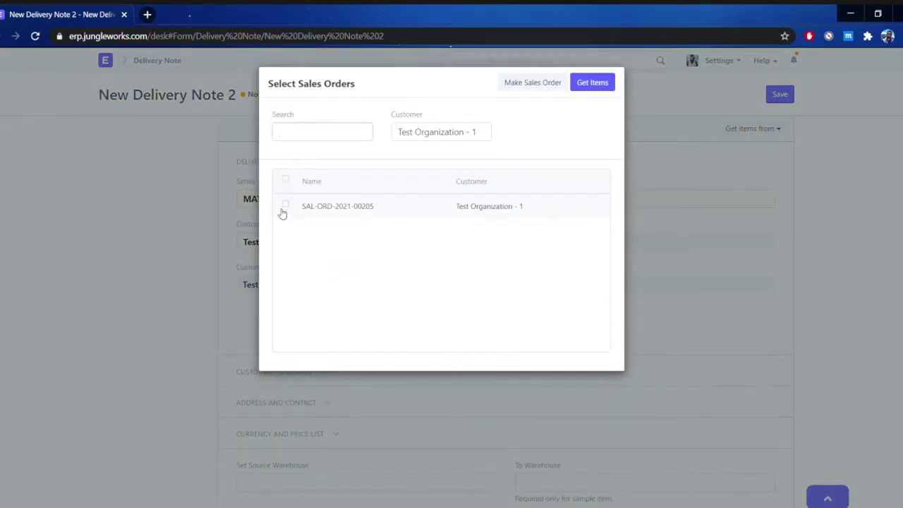
left_click(286, 205)
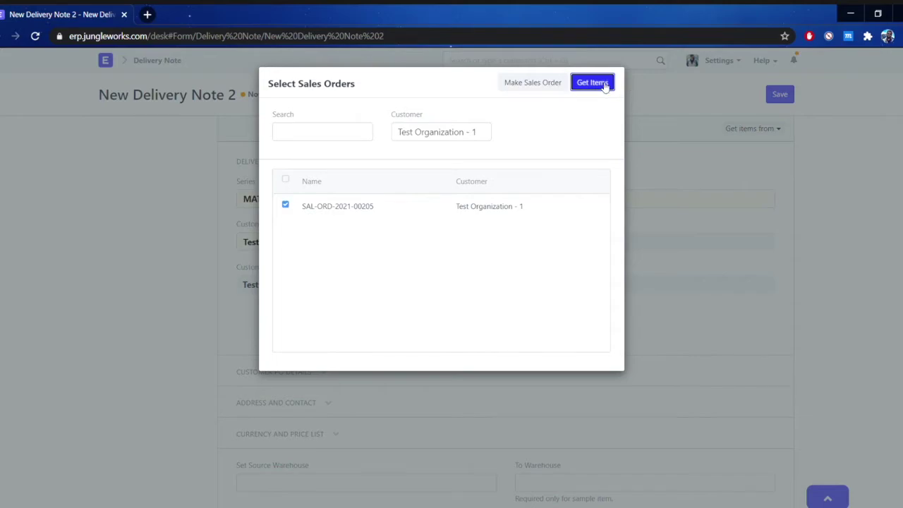
left_click(600, 84)
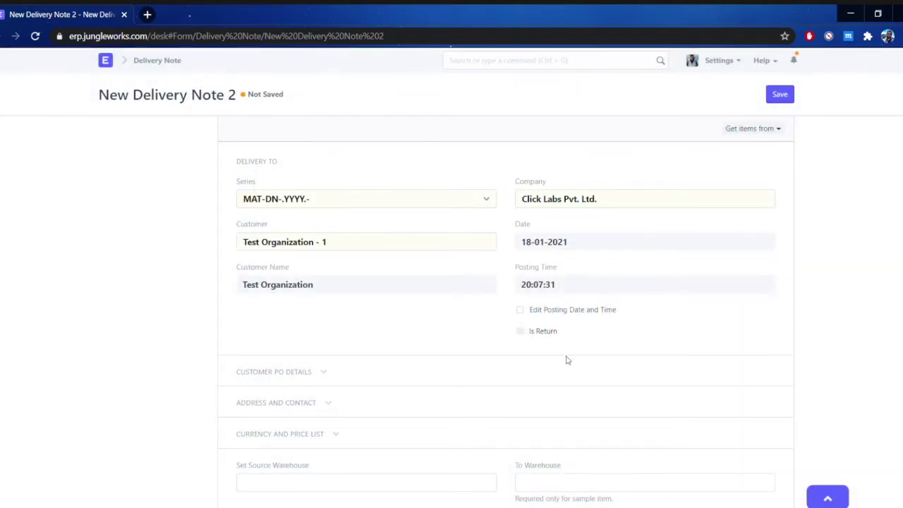
scroll(506, 317, "down", 6)
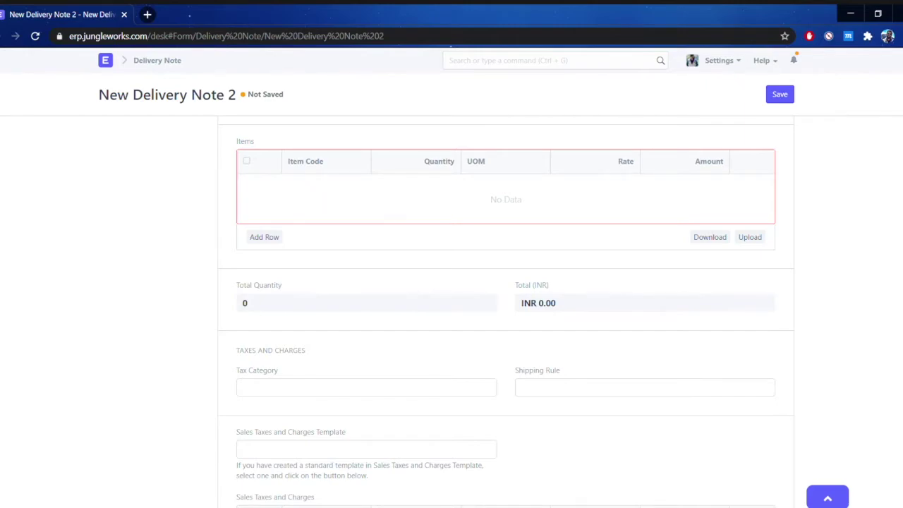
scroll(506, 311, "down", 4)
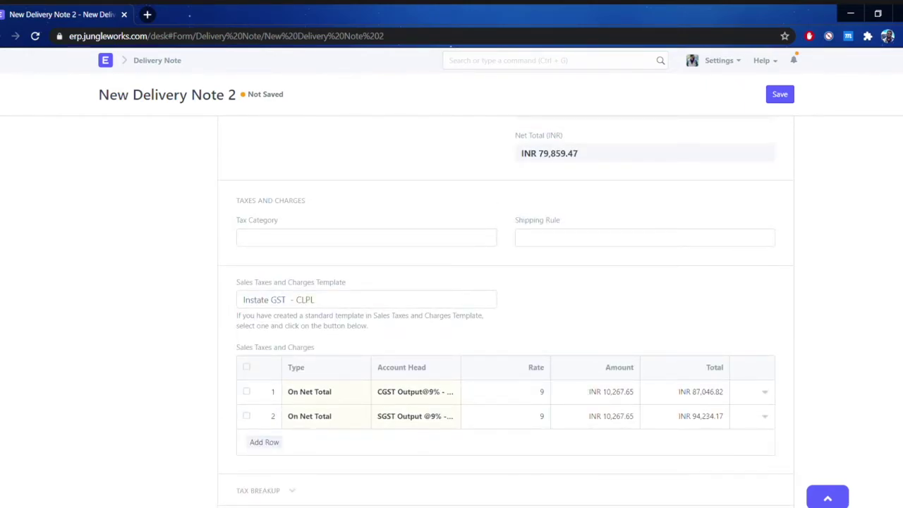
scroll(505, 312, "up", 5)
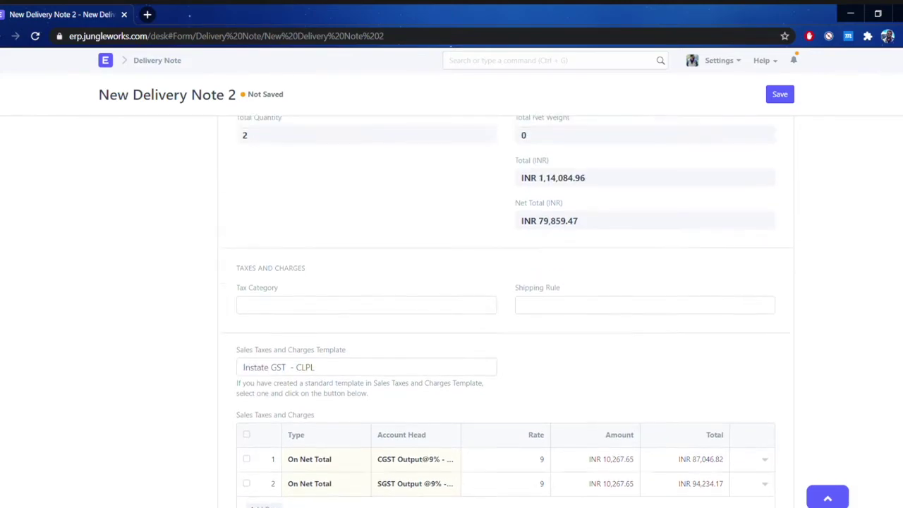
scroll(505, 312, "up", 2)
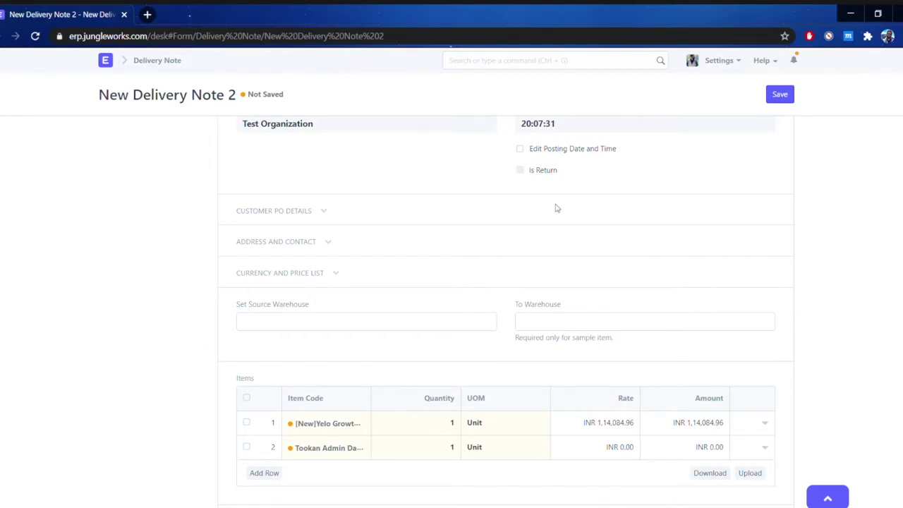
scroll(543, 212, "up", 2)
Save delivery note MAT-DN-2021-00026 as a draft and preview its print, totalling INR 94,234.00.
left_click(779, 94)
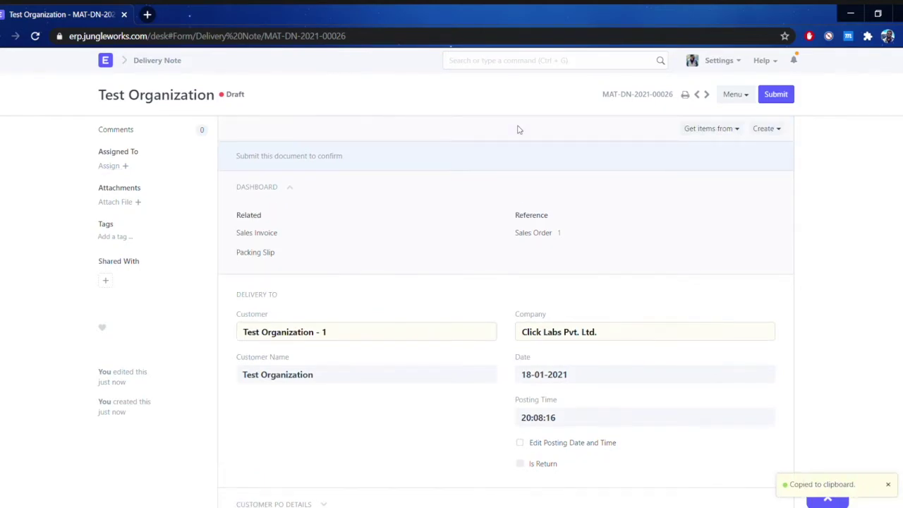
left_click(688, 97)
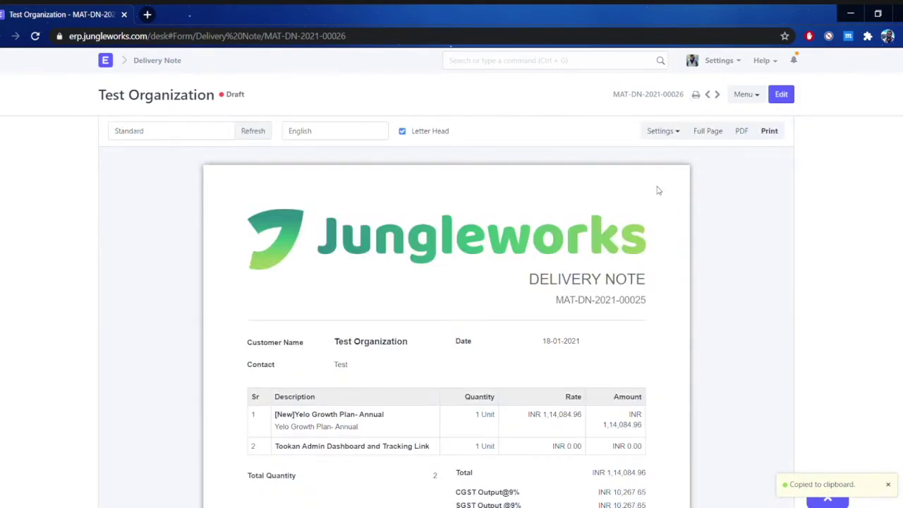
scroll(657, 190, "down", 3)
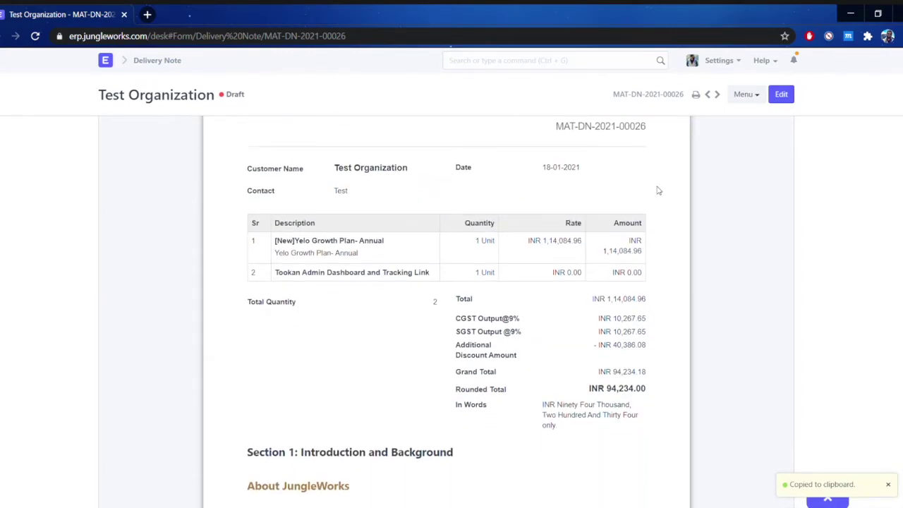
scroll(658, 191, "up", 3)
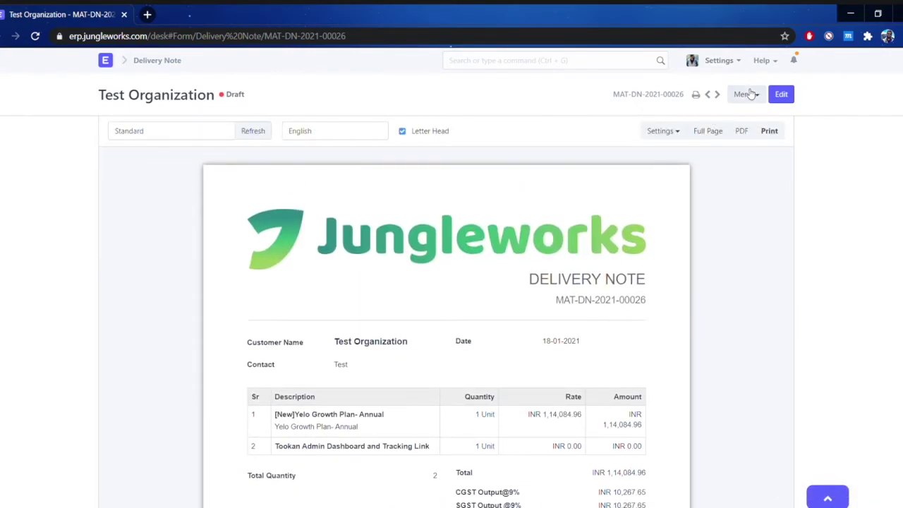
Email delivery note MAT-DN-2021-00026 with its print attached to a different recipient's e-mail address.
left_click(751, 94)
left_click(739, 150)
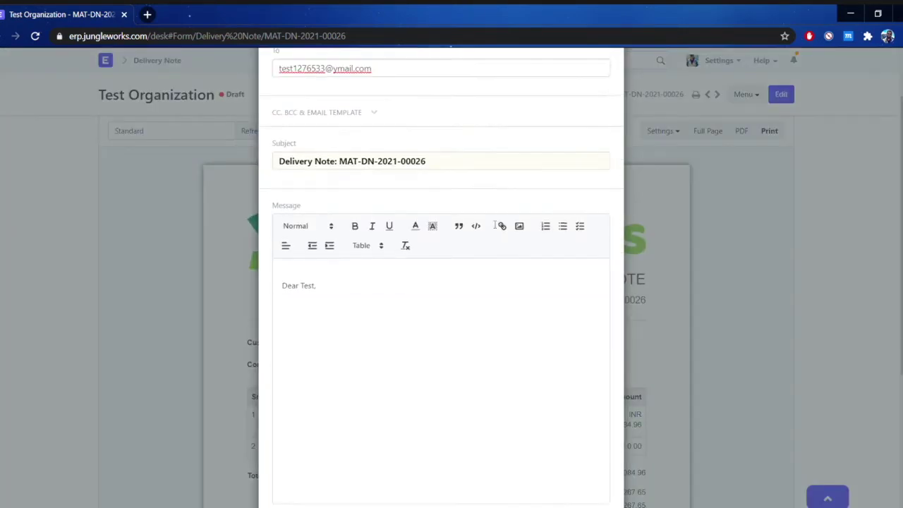
scroll(495, 224, "down", 3)
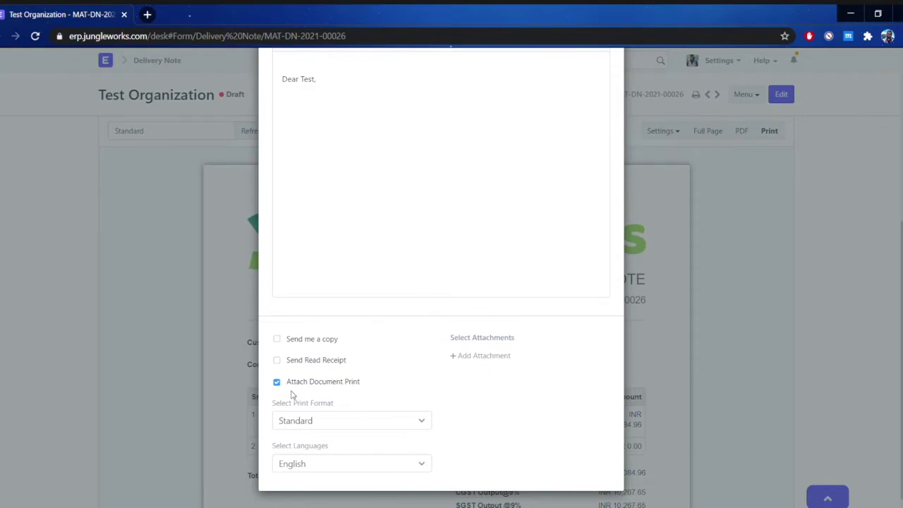
scroll(350, 330, "up", 3)
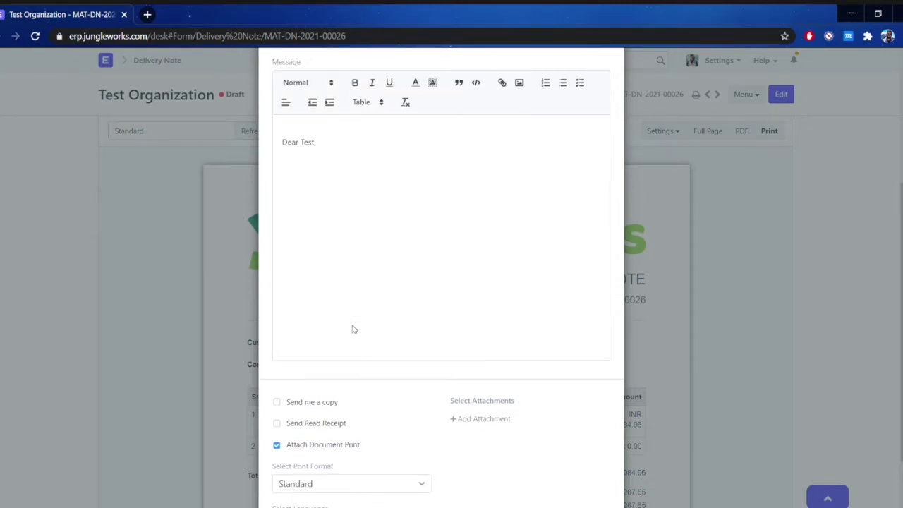
left_click(349, 316)
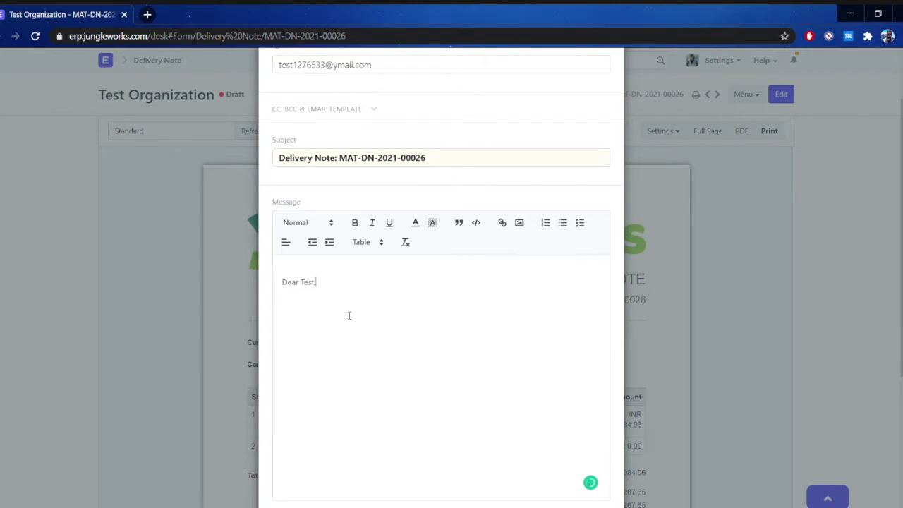
scroll(374, 194, "up", 1)
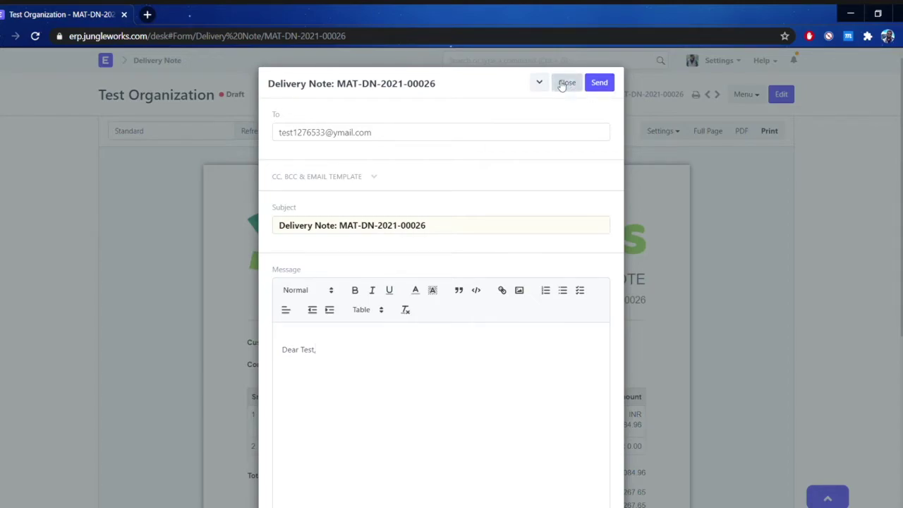
left_click(444, 140)
left_click_drag(444, 140, 257, 137)
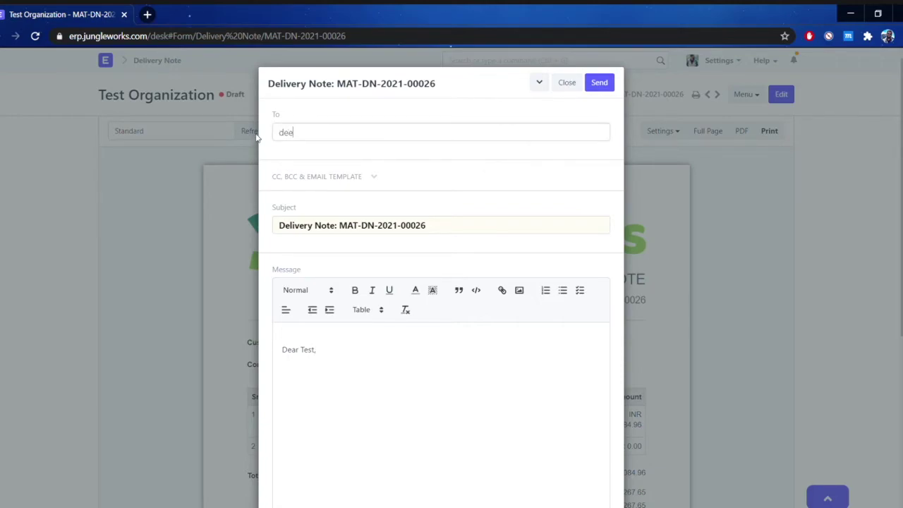
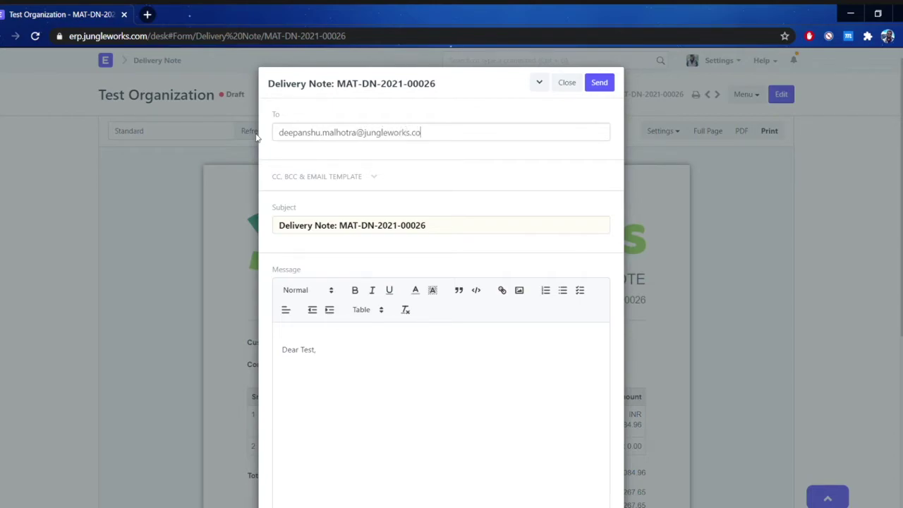
left_click(603, 83)
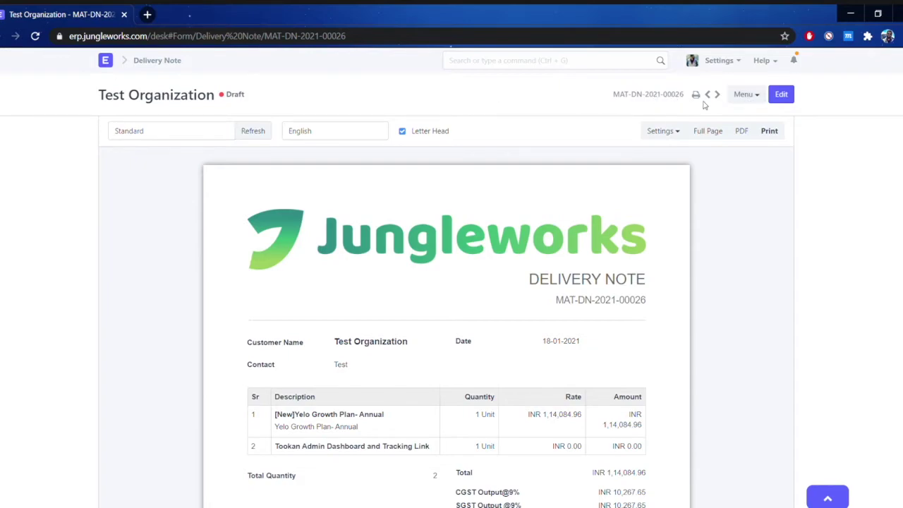
Return the delivery note to form view and open the signed final proposal PDF attachment.
left_click(743, 98)
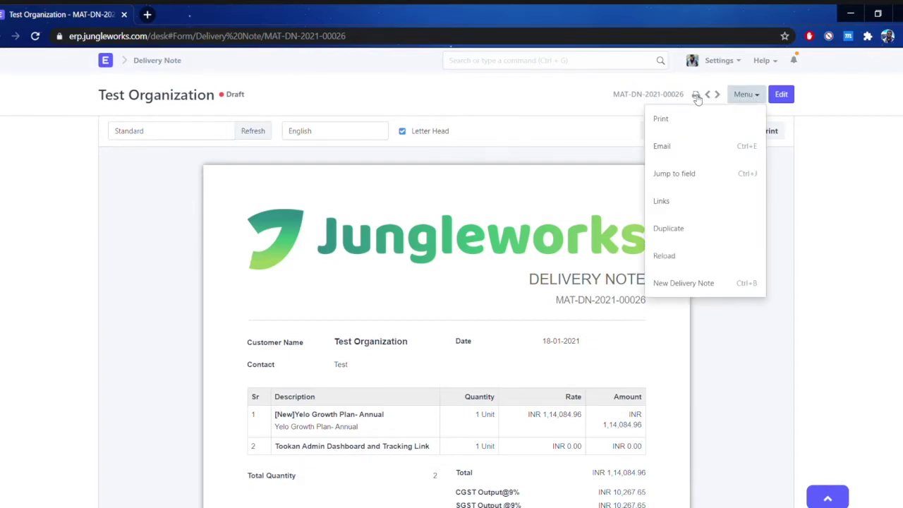
left_click(696, 96)
scroll(518, 270, "down", 10)
scroll(520, 271, "down", 15)
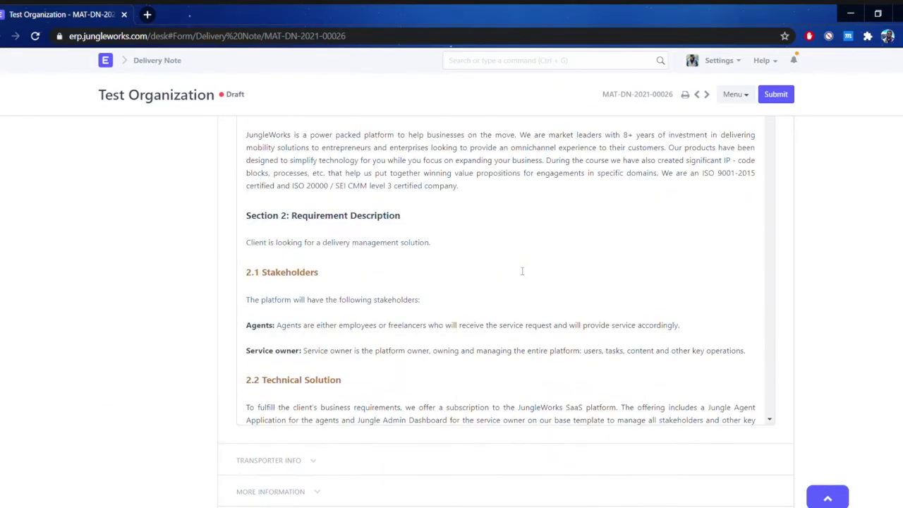
scroll(522, 271, "down", 20)
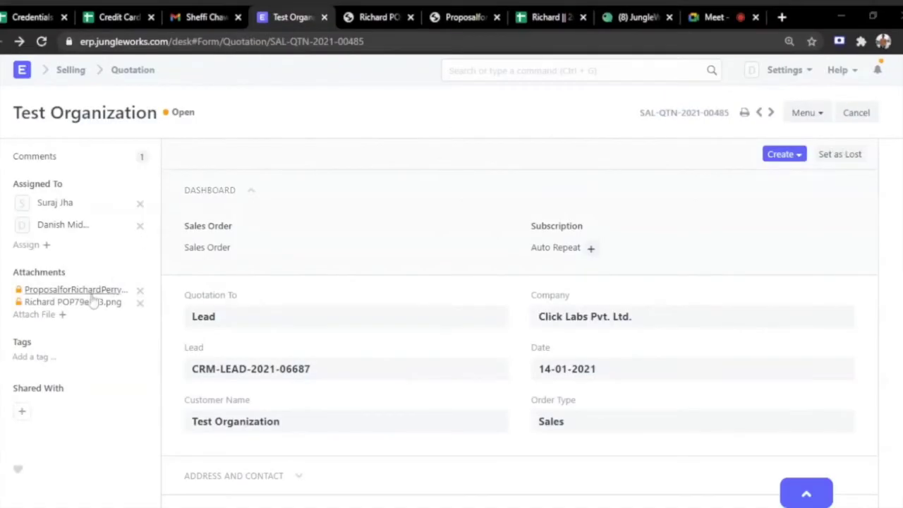
left_click(90, 290)
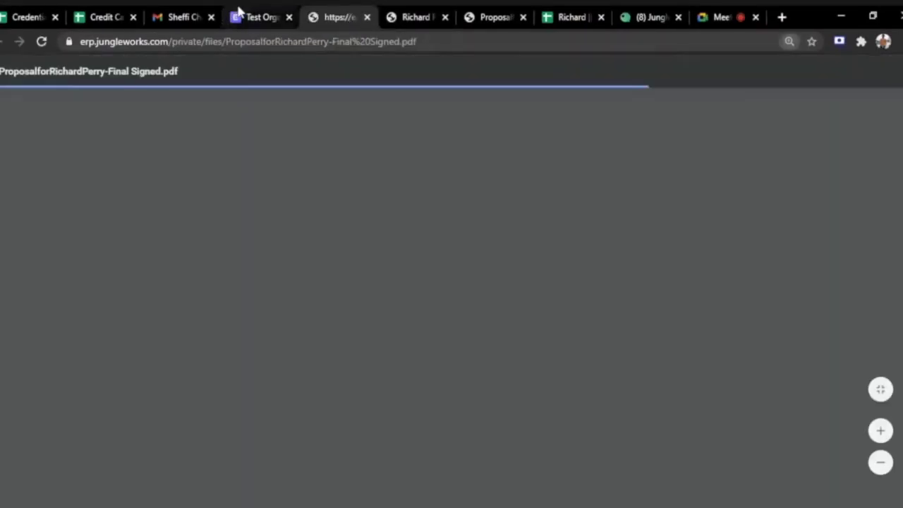
Open the payment proof attachment and scroll the proposal PDF to section 4.2.2 Payment Terms.
left_click(249, 17)
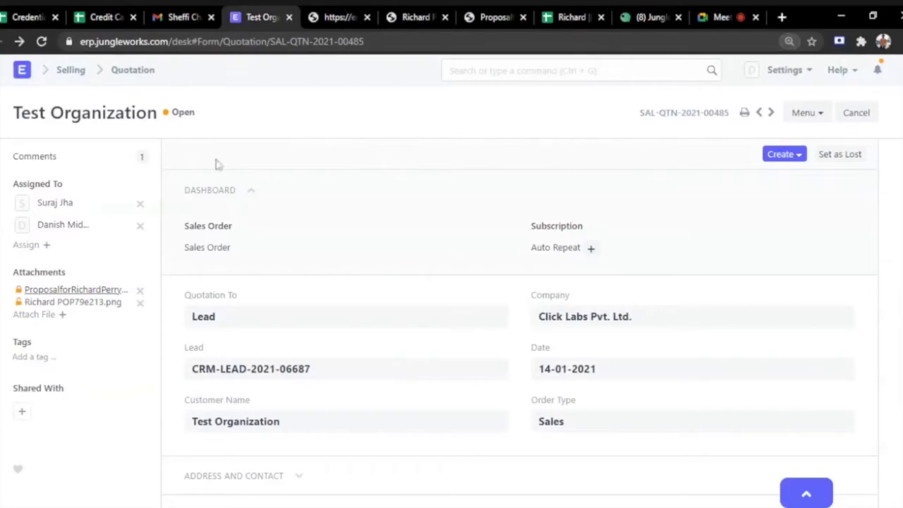
left_click(99, 302)
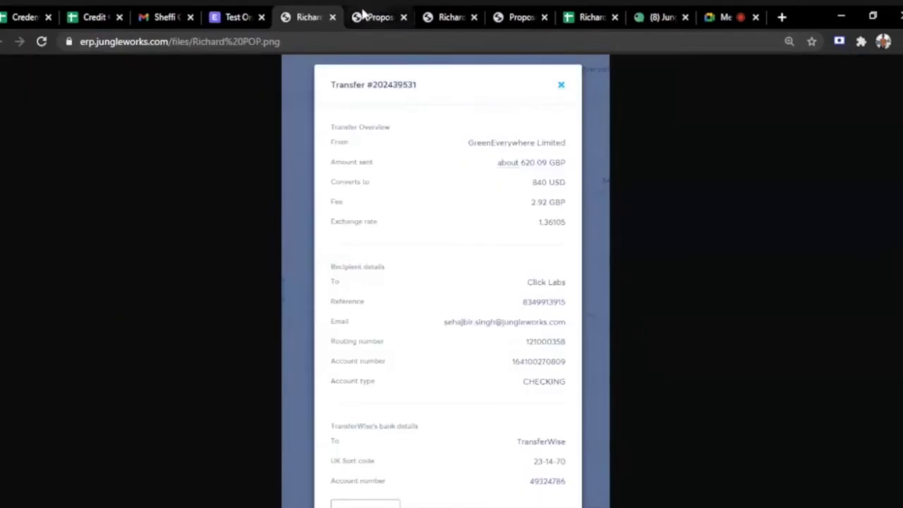
left_click(362, 15)
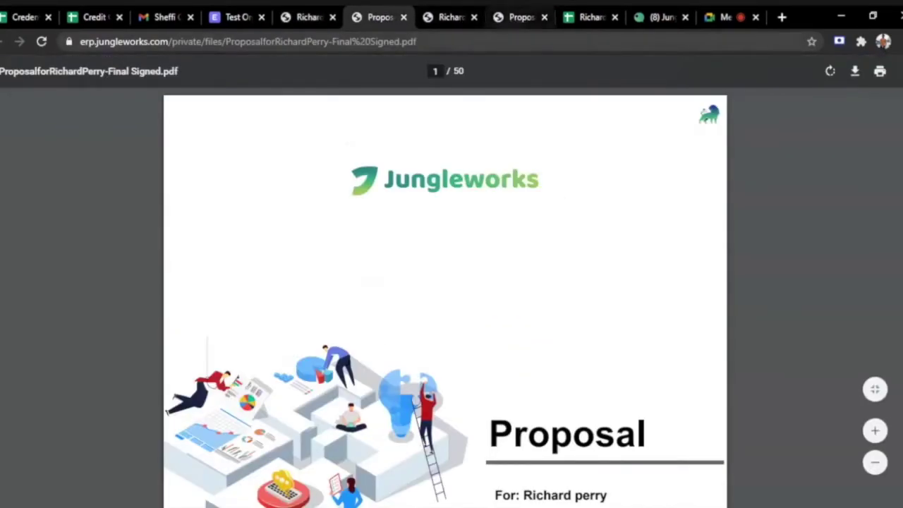
scroll(446, 297, "down", 20)
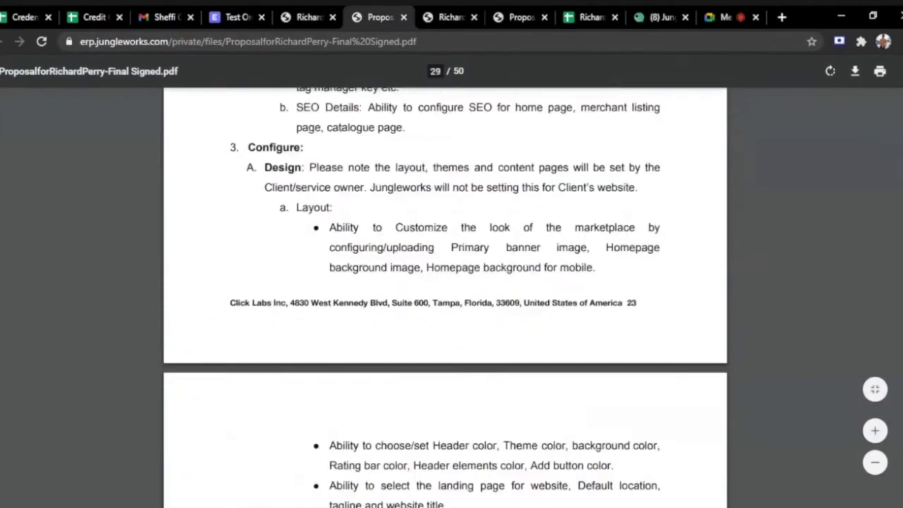
scroll(445, 296, "down", 20)
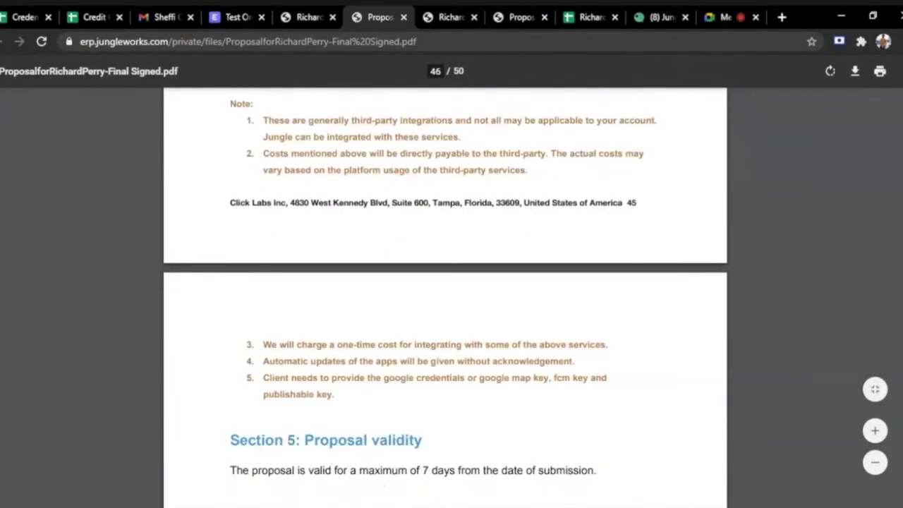
scroll(440, 310, "up", 8)
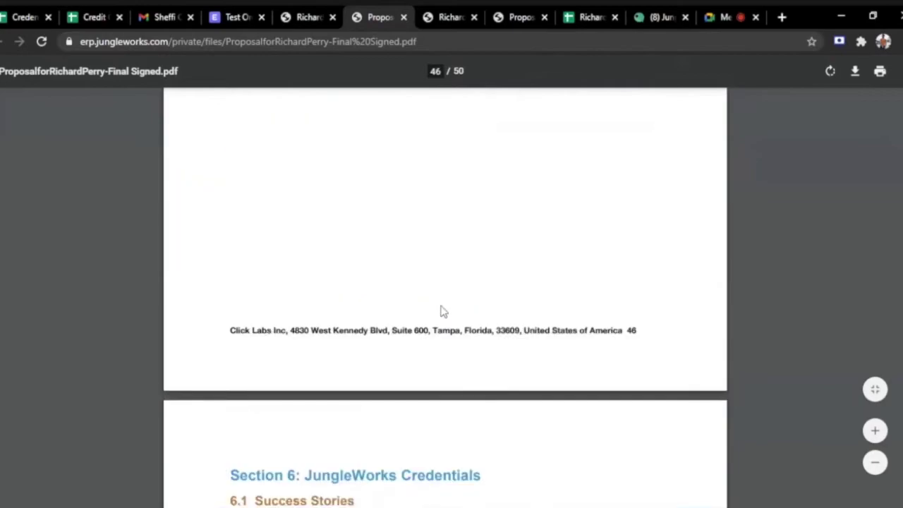
scroll(444, 312, "up", 3)
scroll(444, 312, "down", 10)
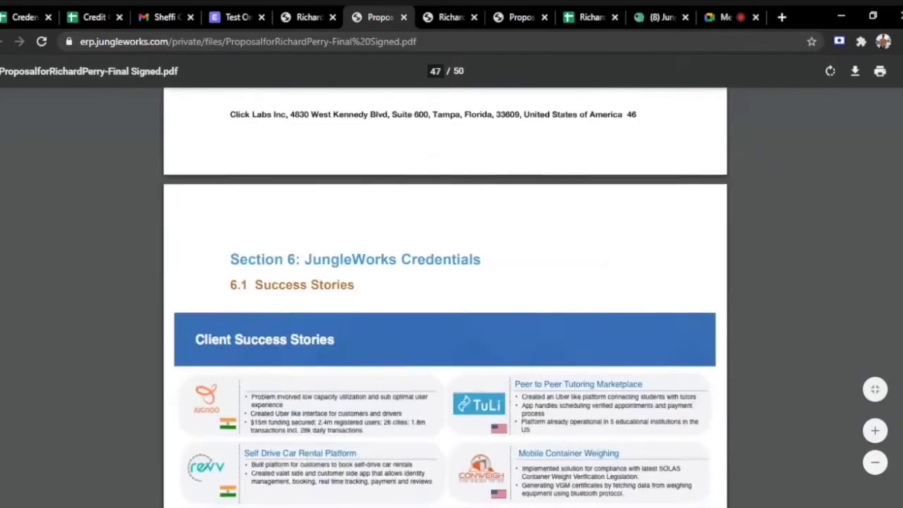
scroll(445, 297, "down", 10)
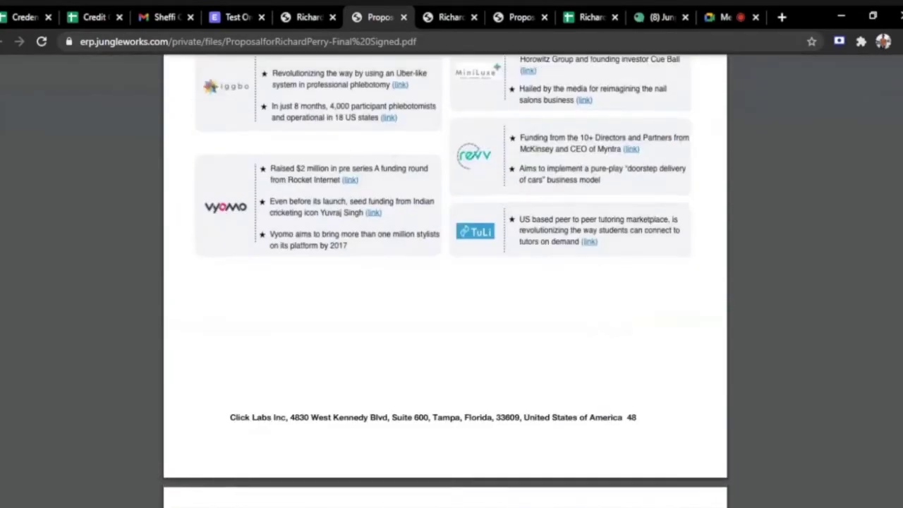
scroll(595, 399, "down", 10)
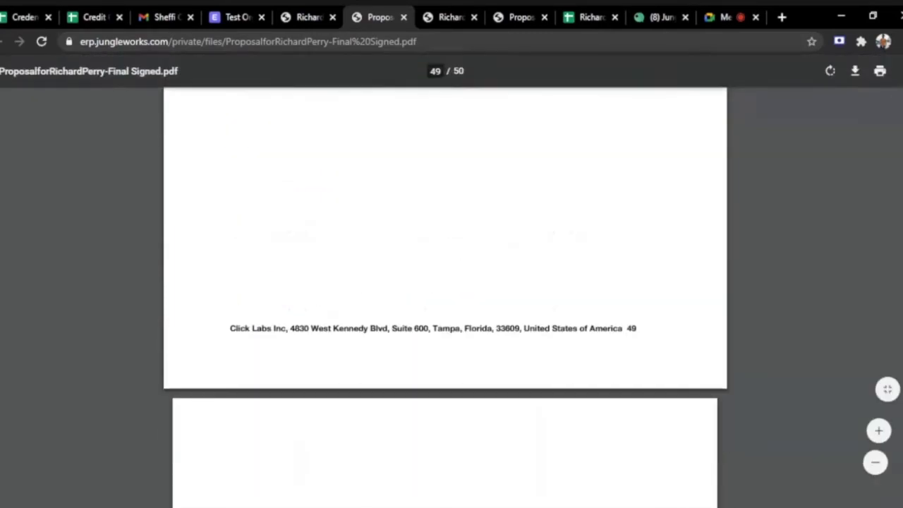
scroll(595, 399, "down", 3)
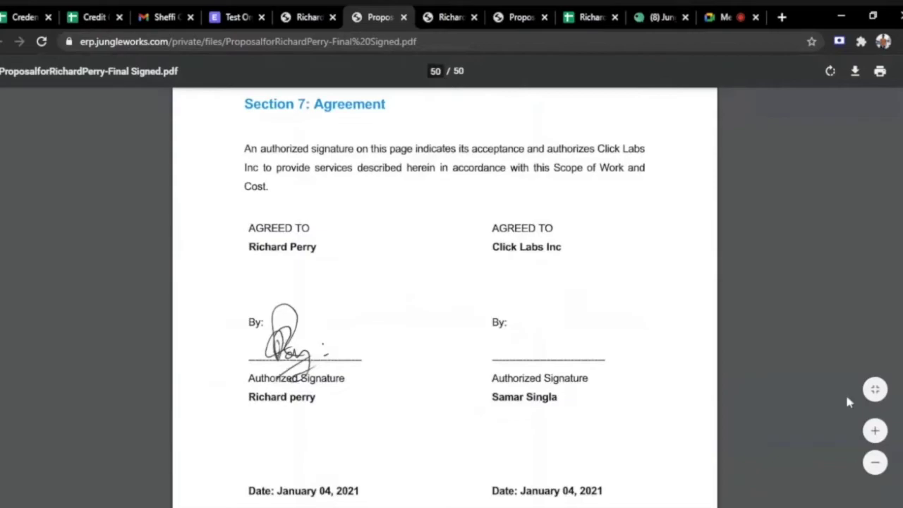
scroll(444, 297, "up", 20)
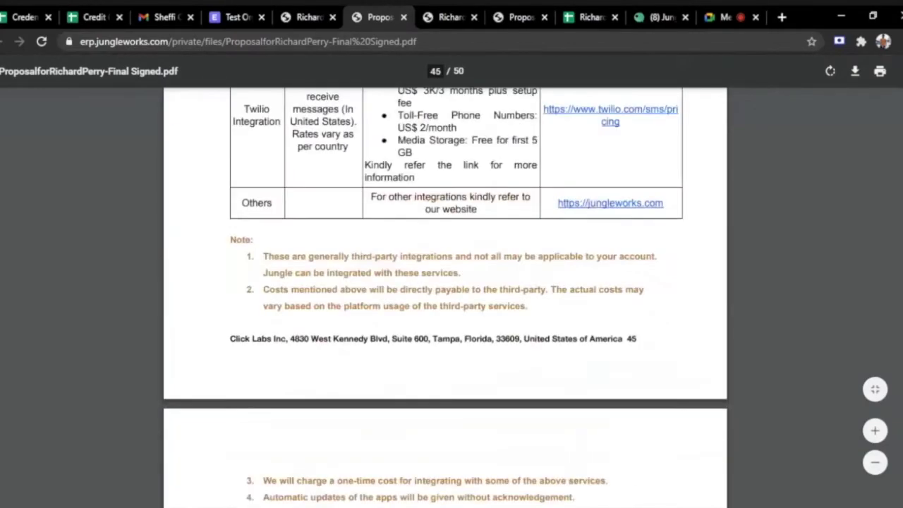
scroll(554, 347, "down", 10)
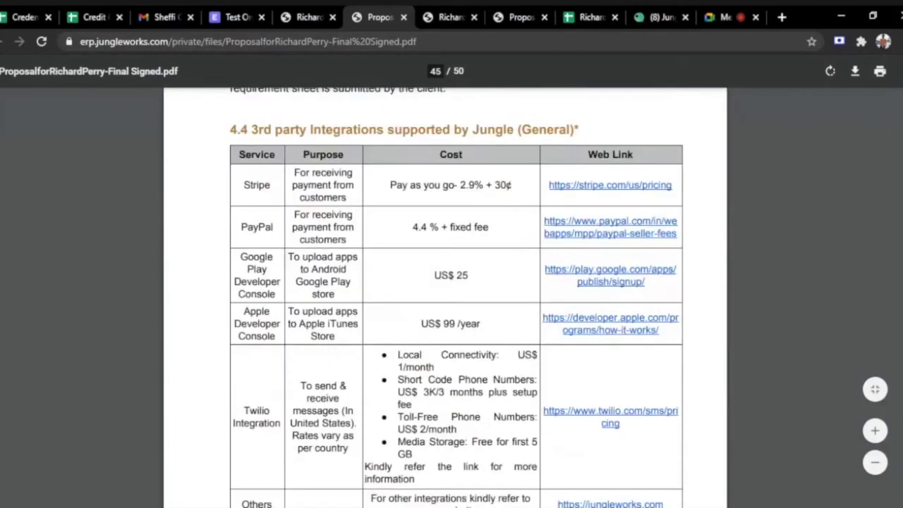
scroll(554, 348, "up", 3)
scroll(554, 347, "up", 5)
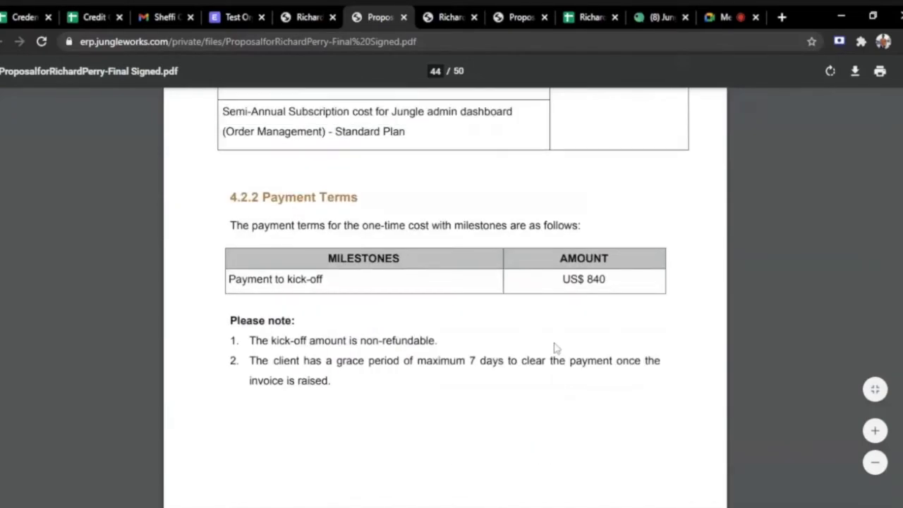
Match the US$ 840 kick-off payment against the zoomed 840 USD transfer receipt.
left_click_drag(276, 279, 602, 279)
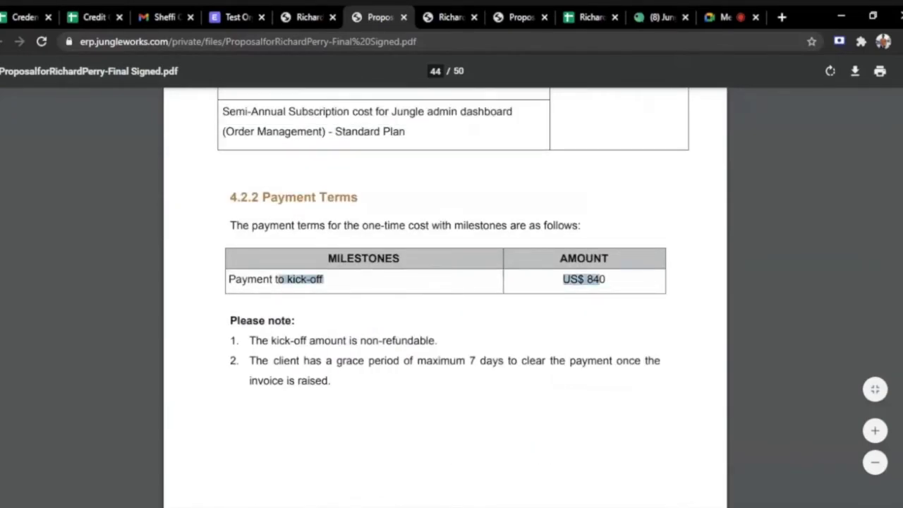
left_click(307, 17)
left_click(533, 198)
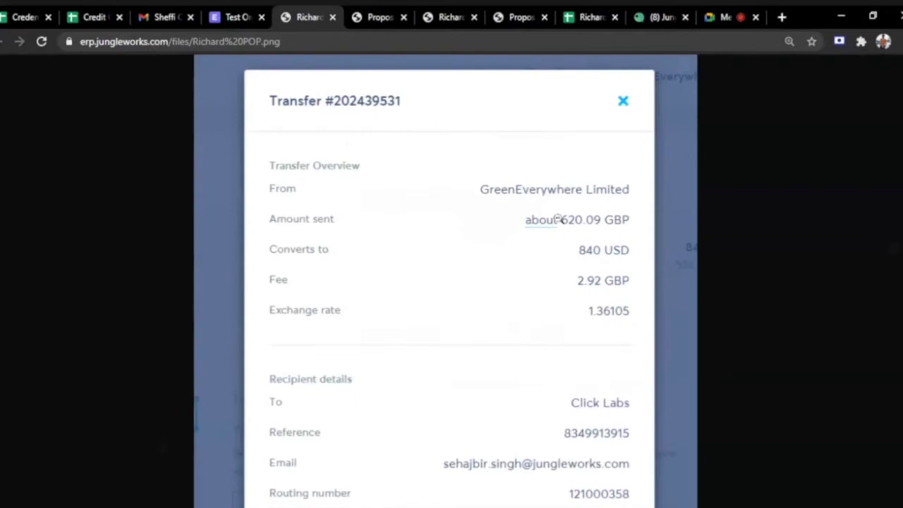
left_click(224, 14)
scroll(376, 301, "down", 2)
Review the Test Organization quotation and its linked requirement spreadsheet.
scroll(376, 301, "down", 15)
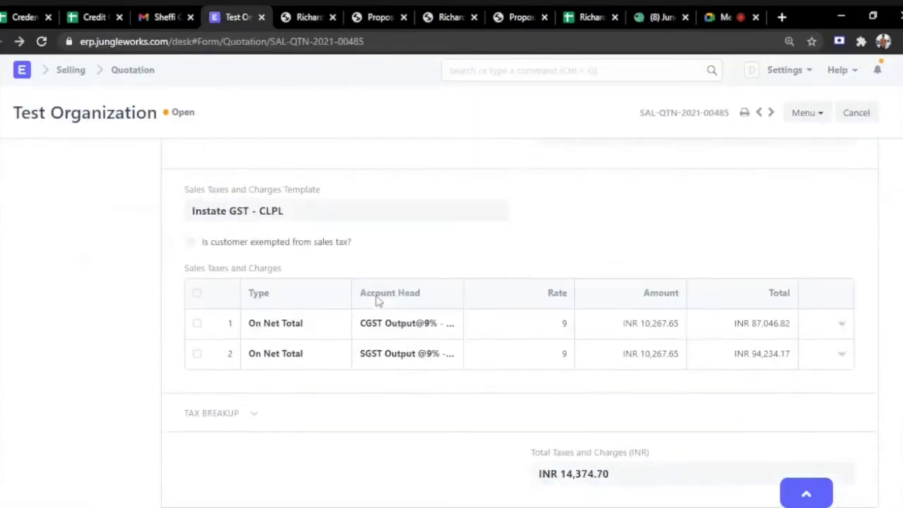
scroll(482, 305, "up", 5)
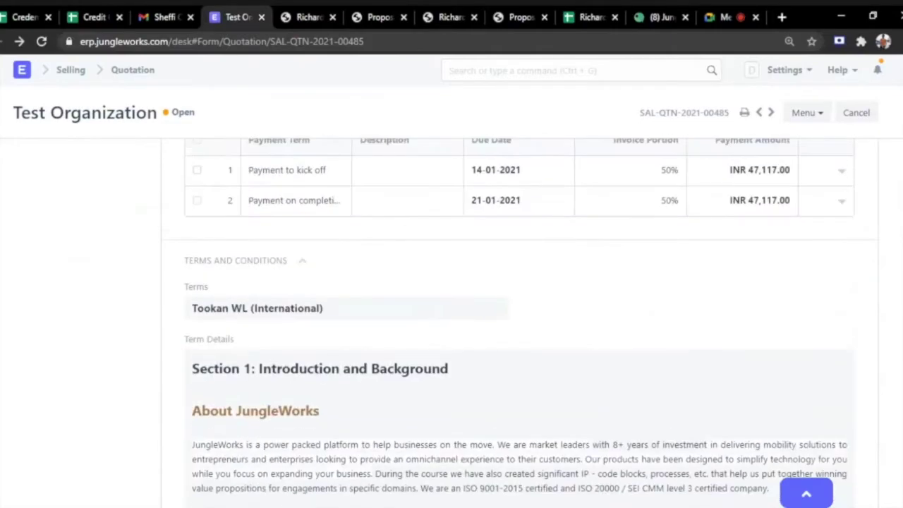
scroll(519, 317, "down", 20)
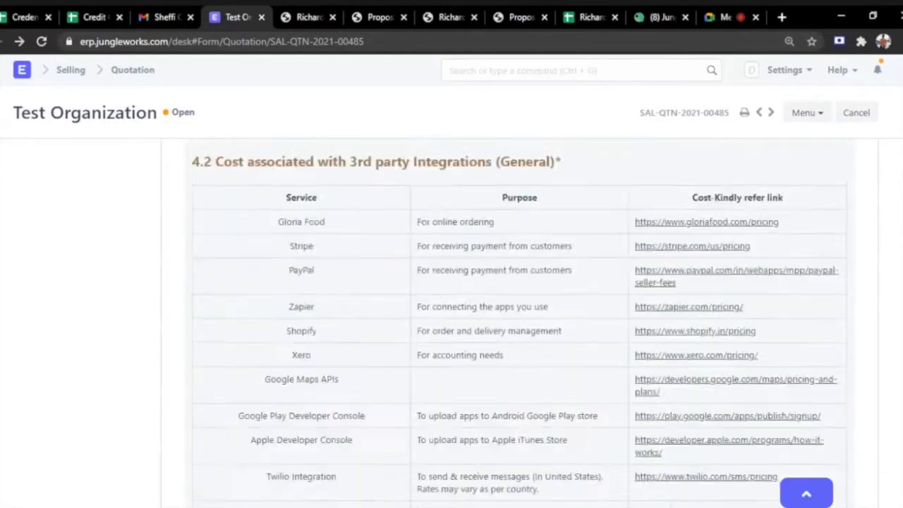
scroll(519, 317, "down", 20)
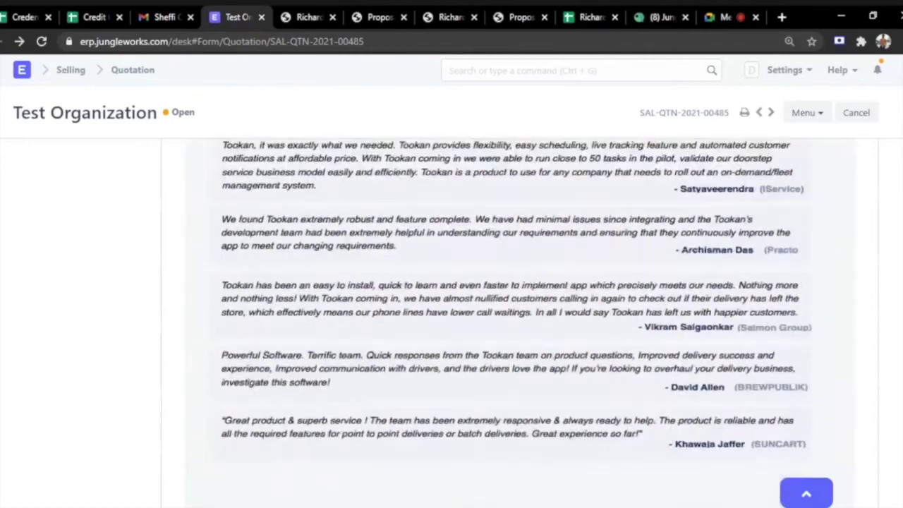
scroll(422, 301, "down", 6)
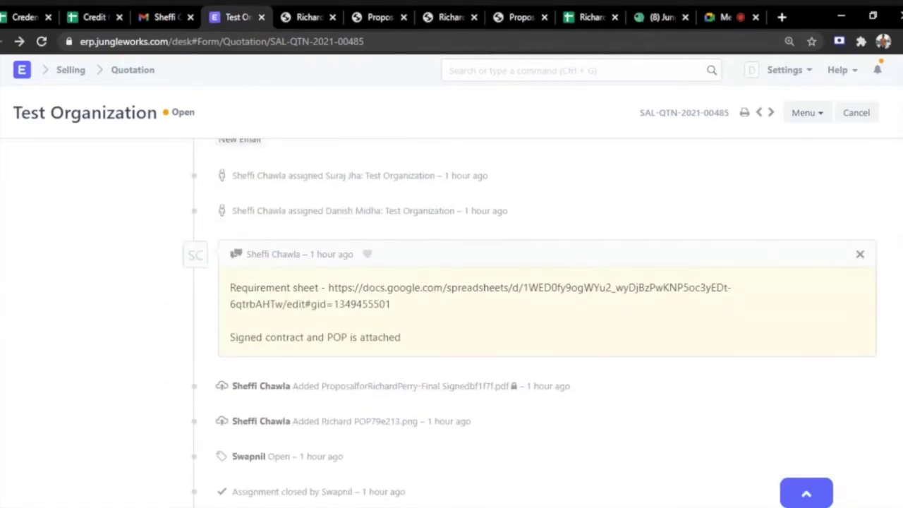
left_click_drag(328, 287, 386, 304)
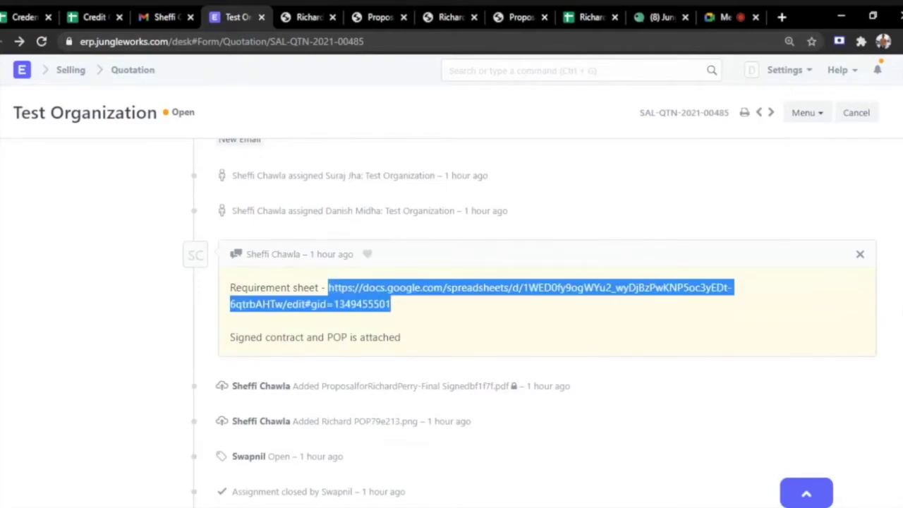
left_click(620, 8)
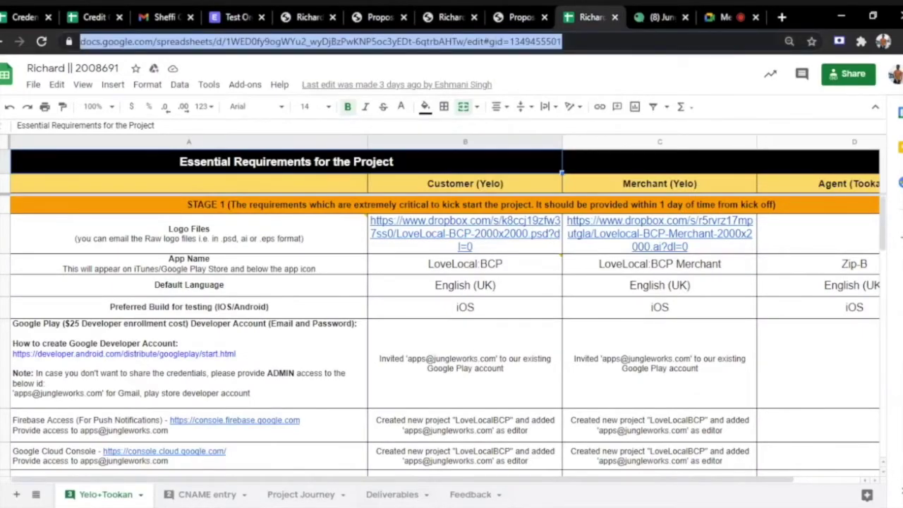
left_click_drag(590, 17, 438, 20)
Back on the quotation, create a Sales Order from it via Create > Sales Order.
left_click(238, 17)
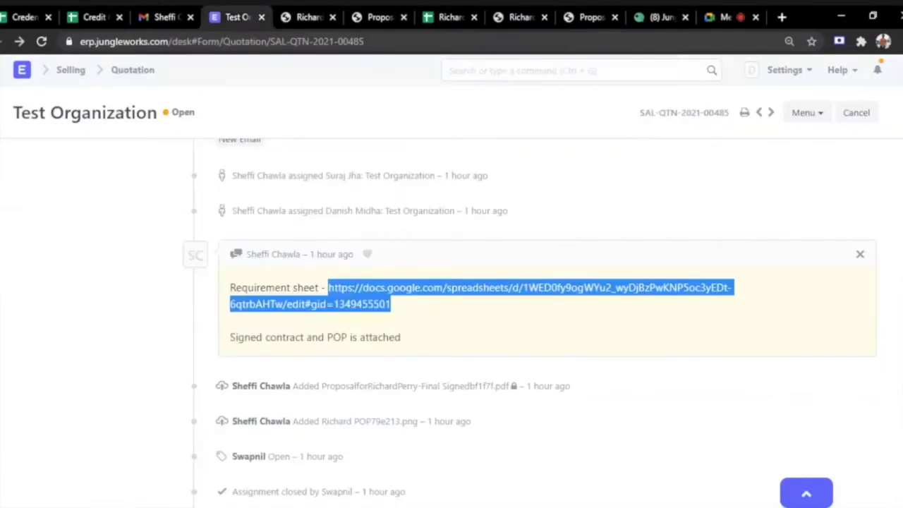
scroll(663, 215, "up", 20)
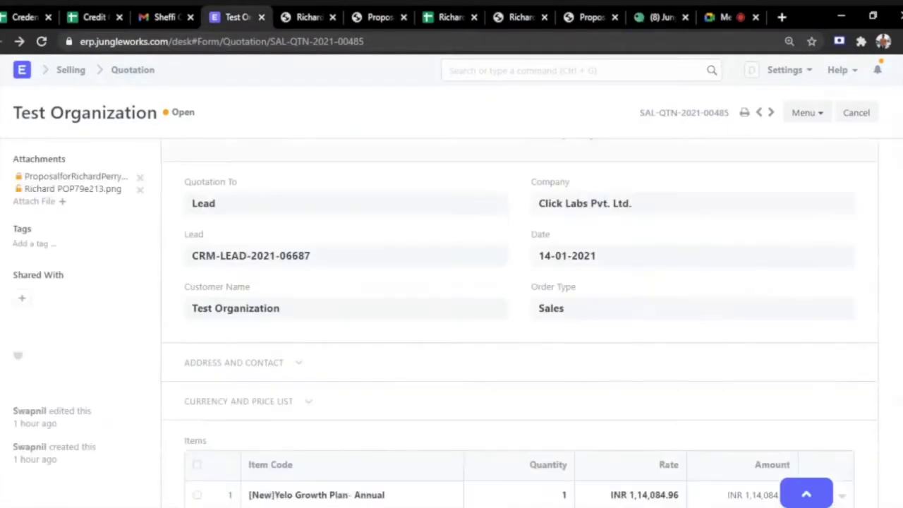
scroll(639, 215, "up", 2)
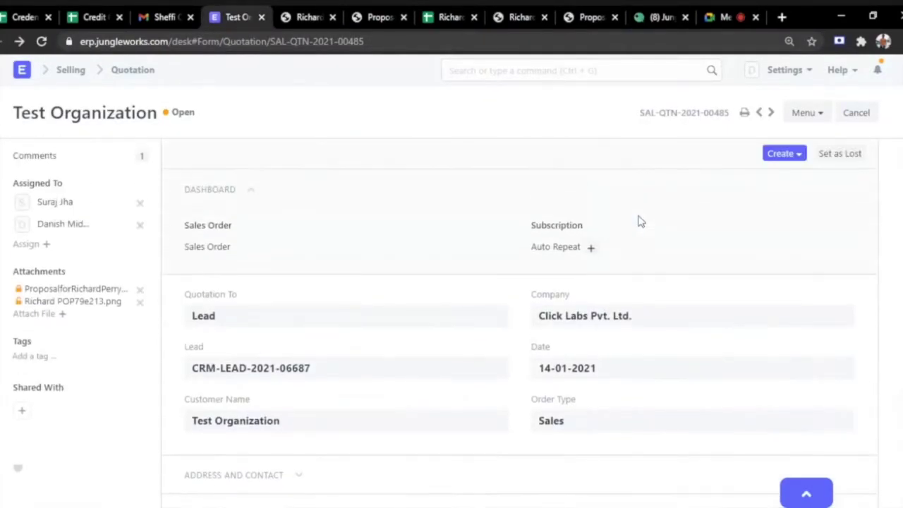
left_click(791, 155)
left_click(714, 183)
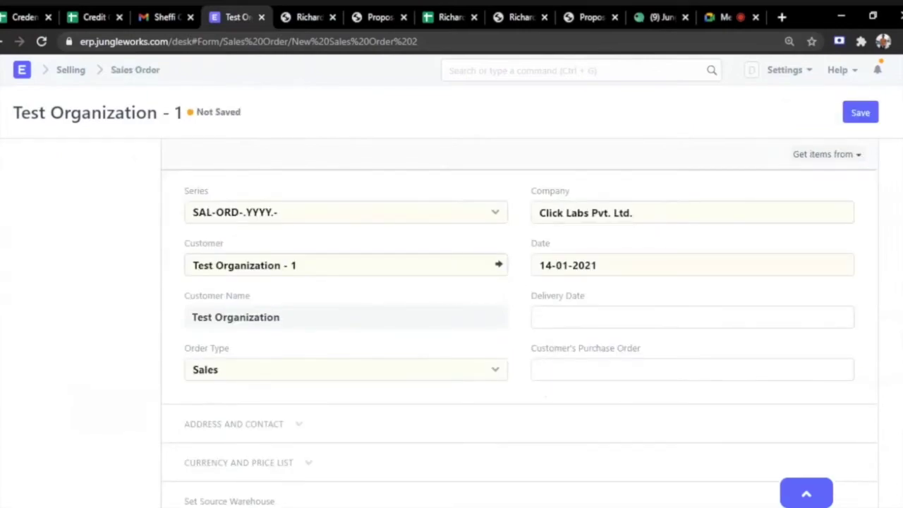
Check the proposal PDF's 4.3 Timeline showing 20 business working days.
scroll(417, 191, "down", 2)
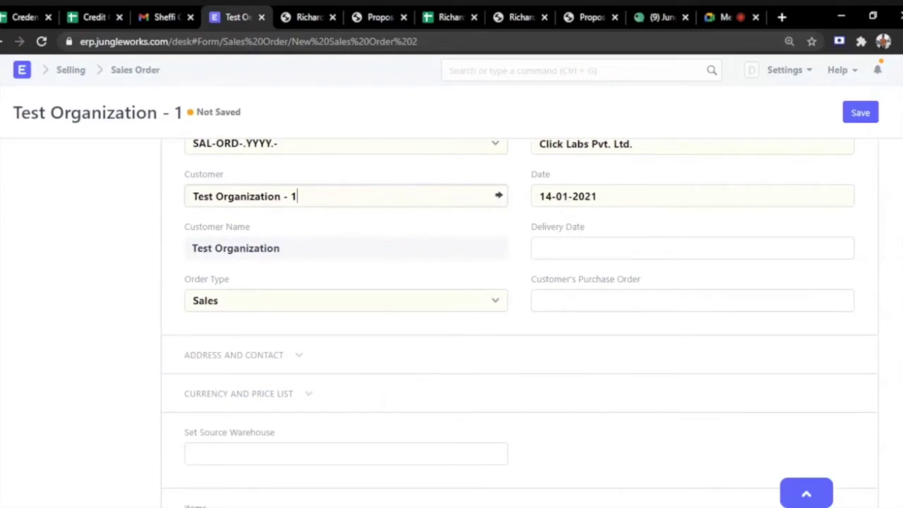
left_click(357, 15)
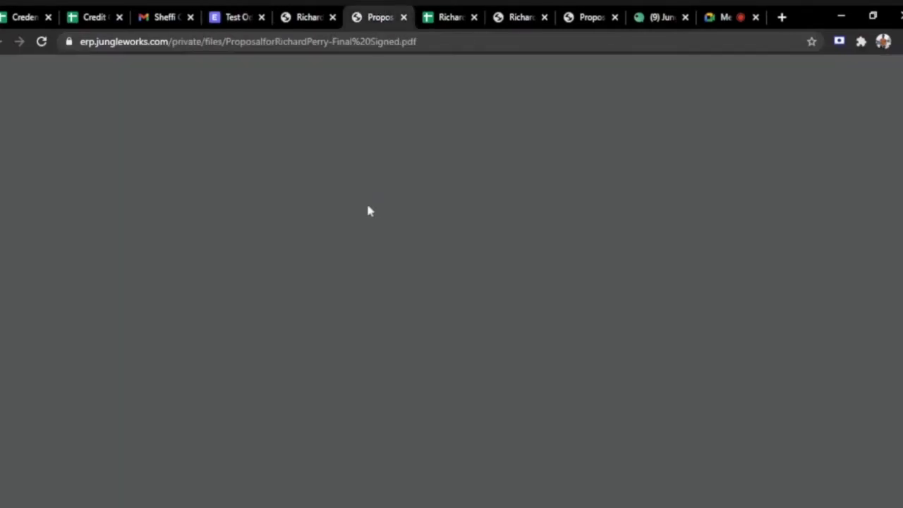
scroll(544, 295, "down", 6)
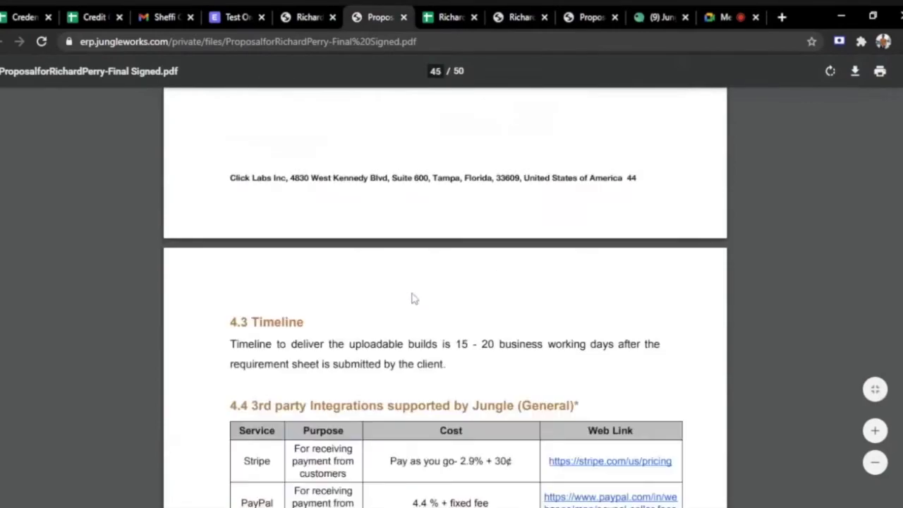
scroll(414, 299, "down", 3)
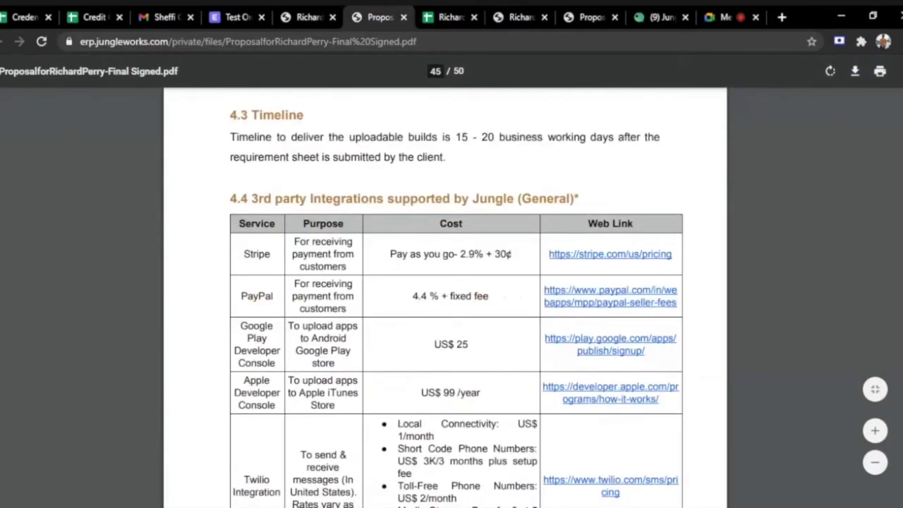
left_click_drag(482, 137, 614, 137)
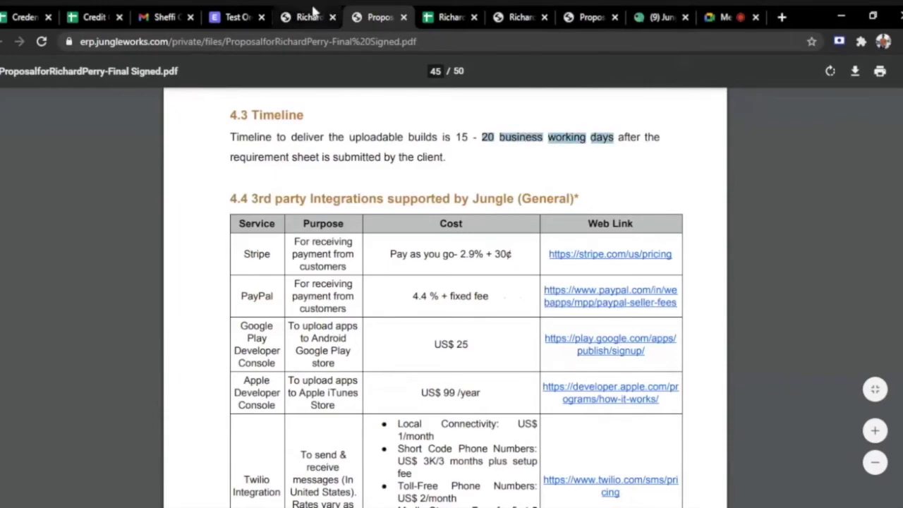
Set the Sales Order delivery date to 11-02-2021.
left_click(233, 17)
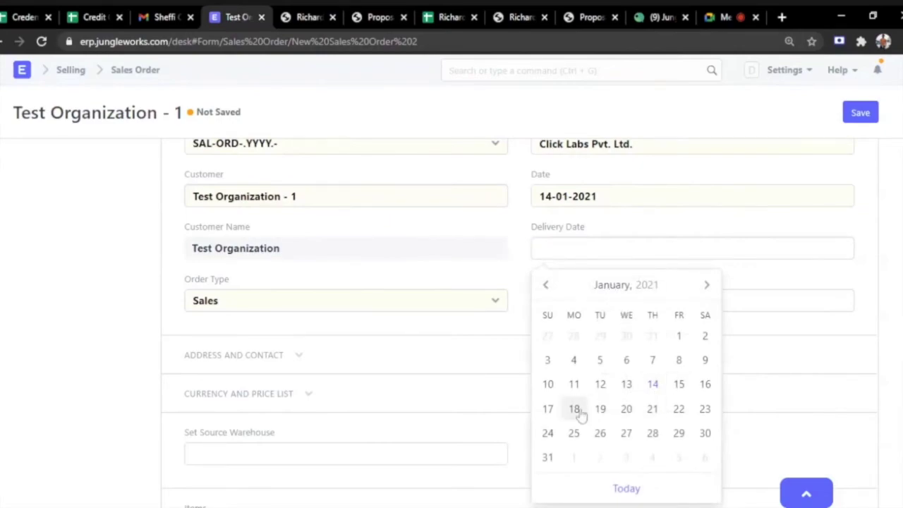
scroll(679, 427, "down", 1)
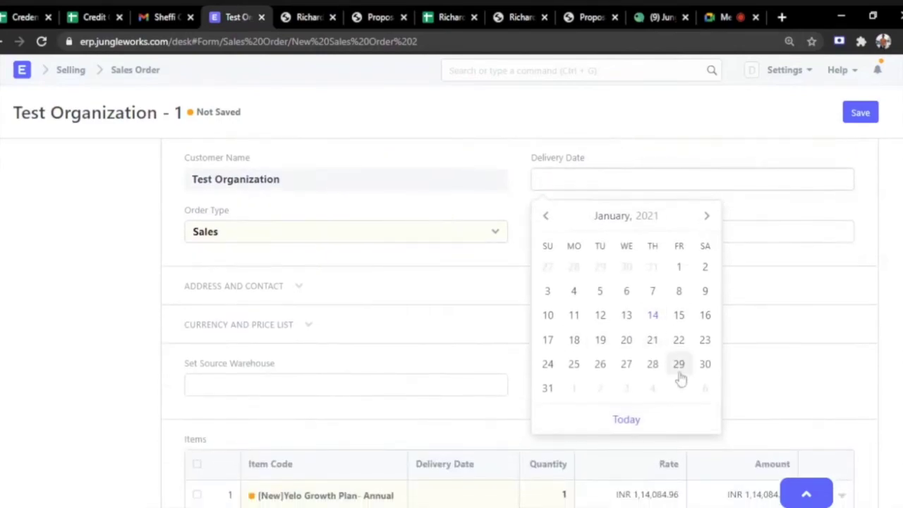
left_click(706, 217)
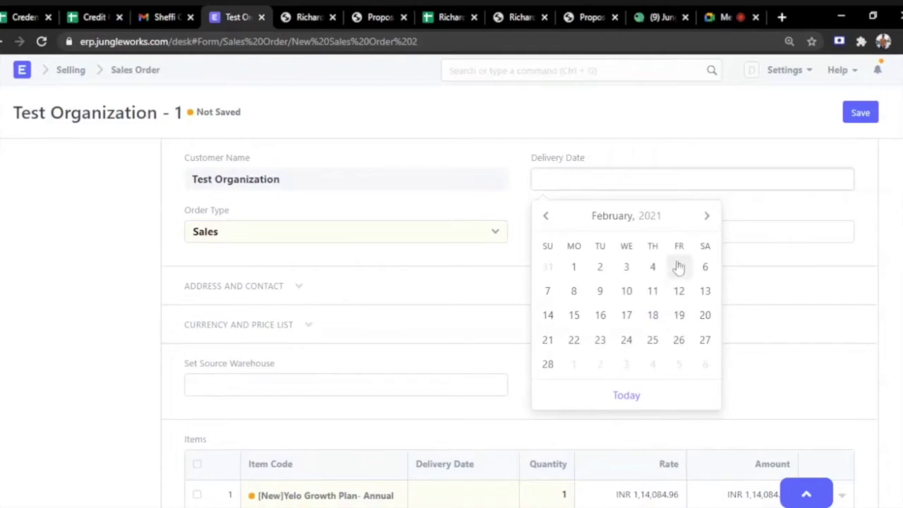
left_click(653, 295)
scroll(448, 276, "down", 3)
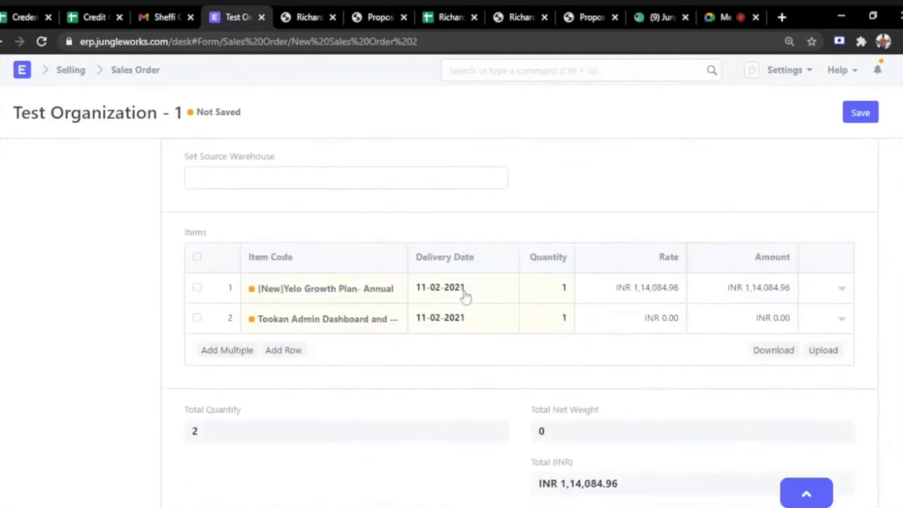
Set the Yelo Growth Plan item row's cost center to Yelo - CLPL.
left_click(841, 295)
triple_click(276, 249)
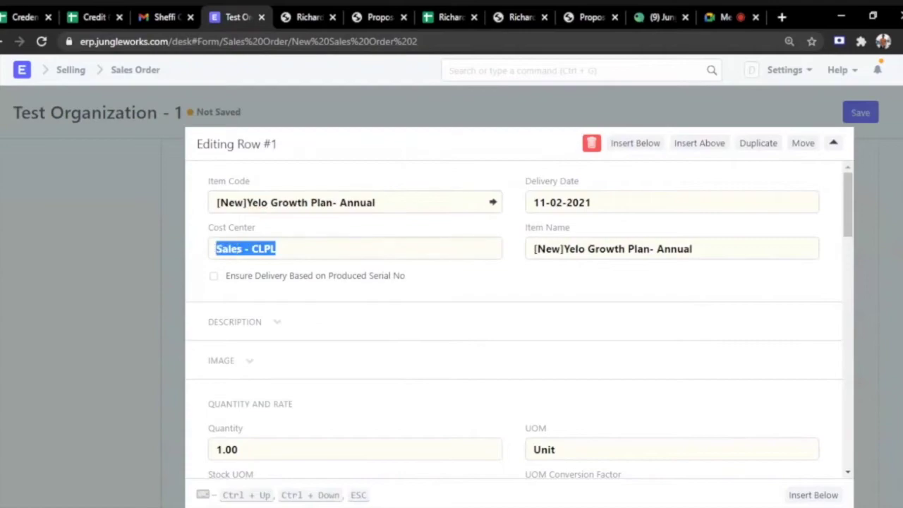
type("Yelo")
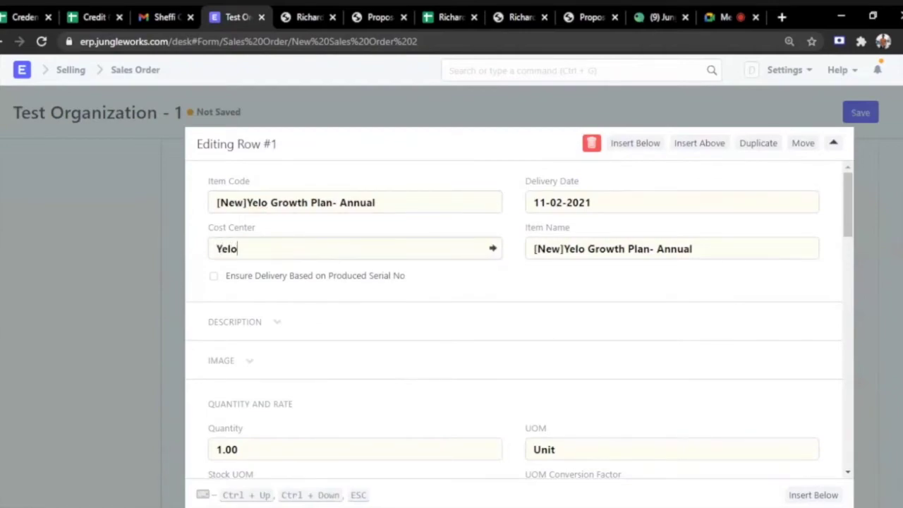
left_click(242, 274)
left_click(834, 144)
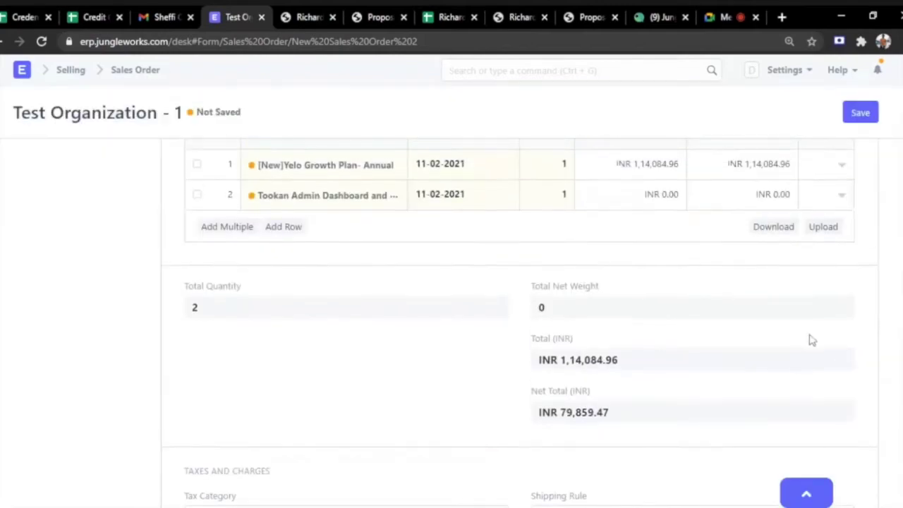
Set the Tookan Admin Dashboard item row's cost center to Tookan - CLPL.
left_click(842, 197)
key("ctrl+a")
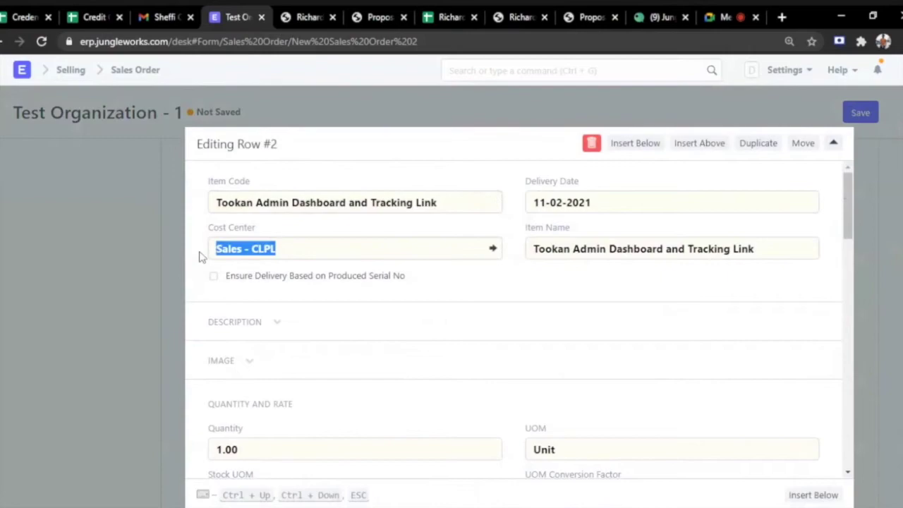
type("tookan")
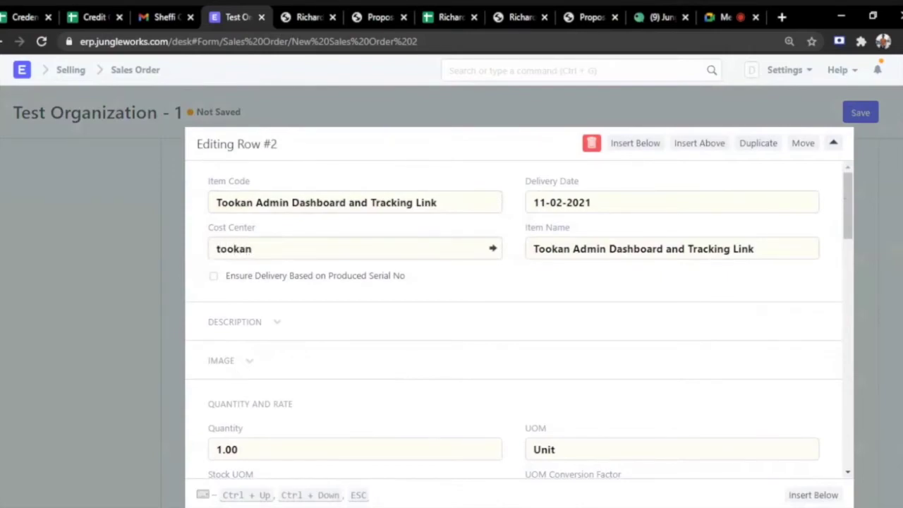
left_click(251, 274)
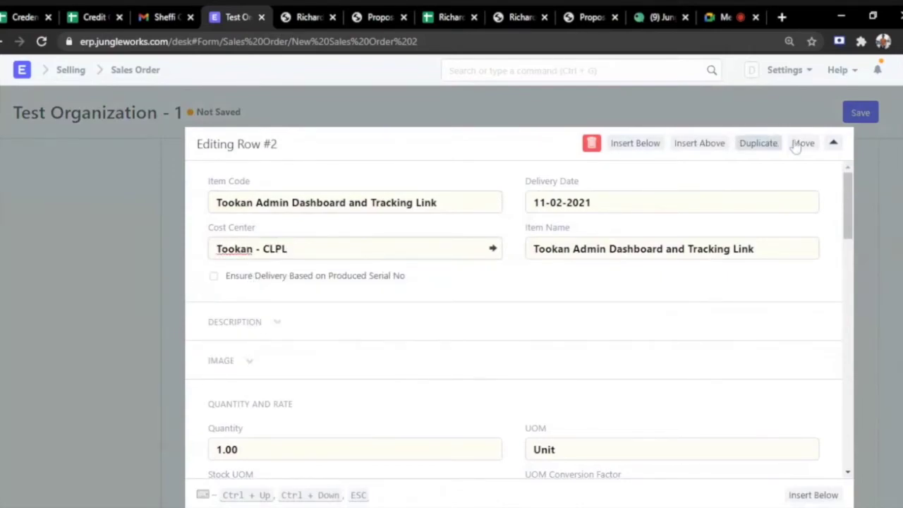
left_click(834, 144)
scroll(447, 267, "down", 2)
Compare the payment schedule with the proposal's US$ 840 kick-off payment term.
scroll(446, 266, "down", 6)
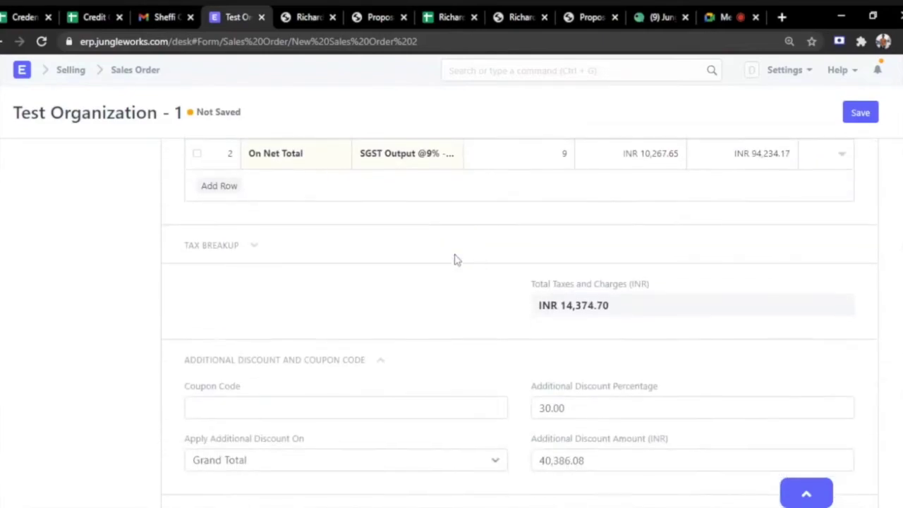
scroll(455, 260, "up", 2)
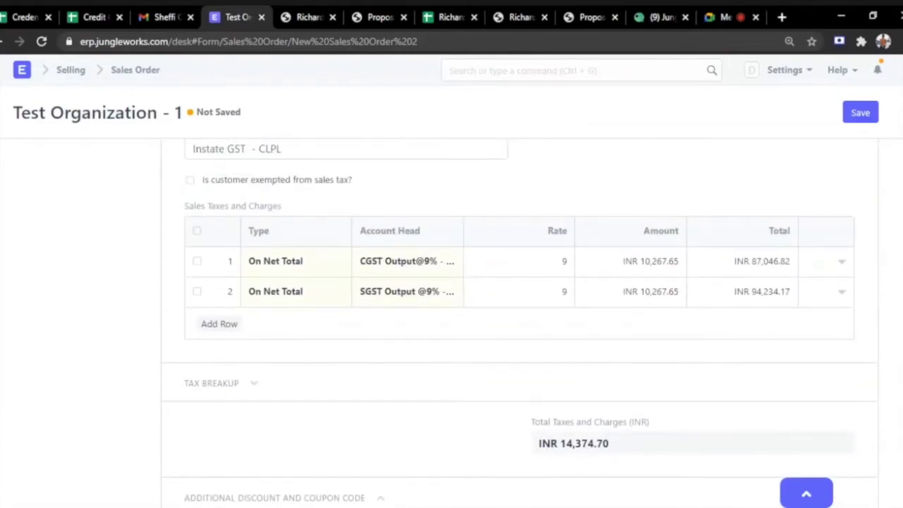
scroll(480, 321, "down", 2)
scroll(491, 318, "down", 9)
scroll(487, 293, "down", 2)
scroll(439, 272, "up", 2)
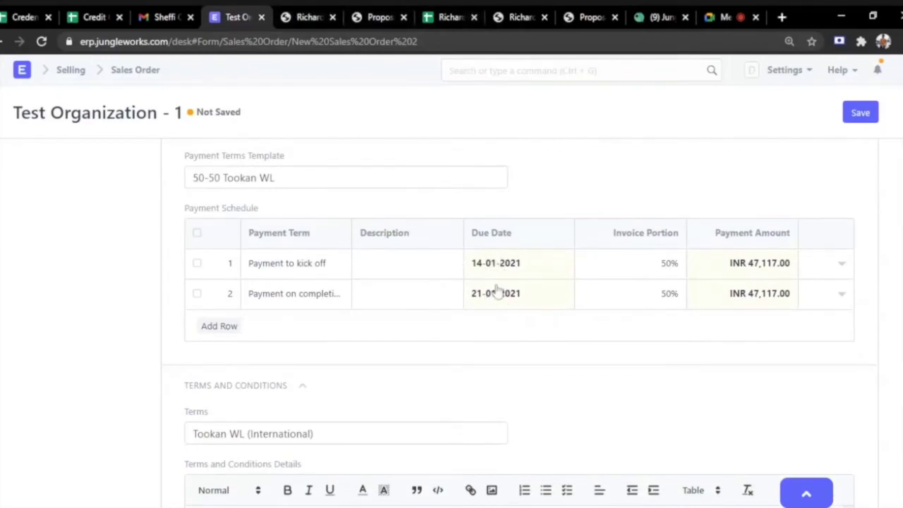
left_click(380, 16)
scroll(468, 363, "up", 5)
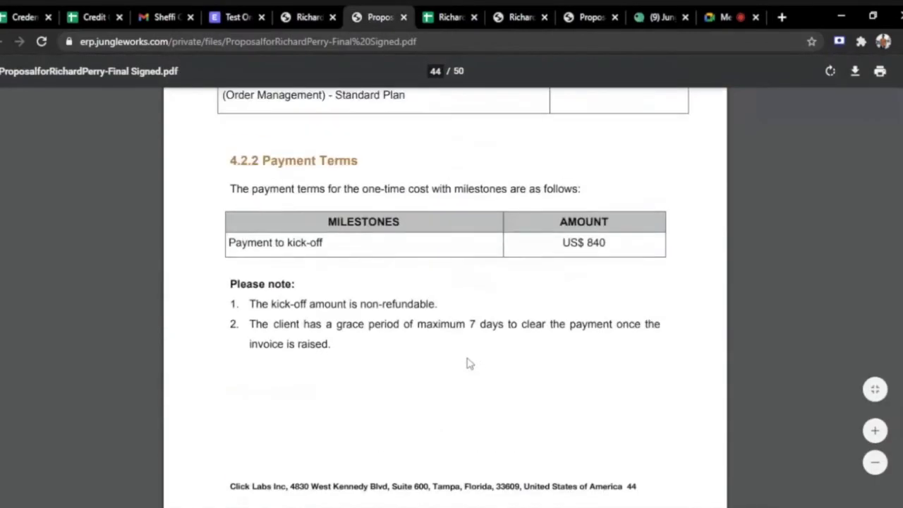
left_click_drag(563, 348, 606, 348)
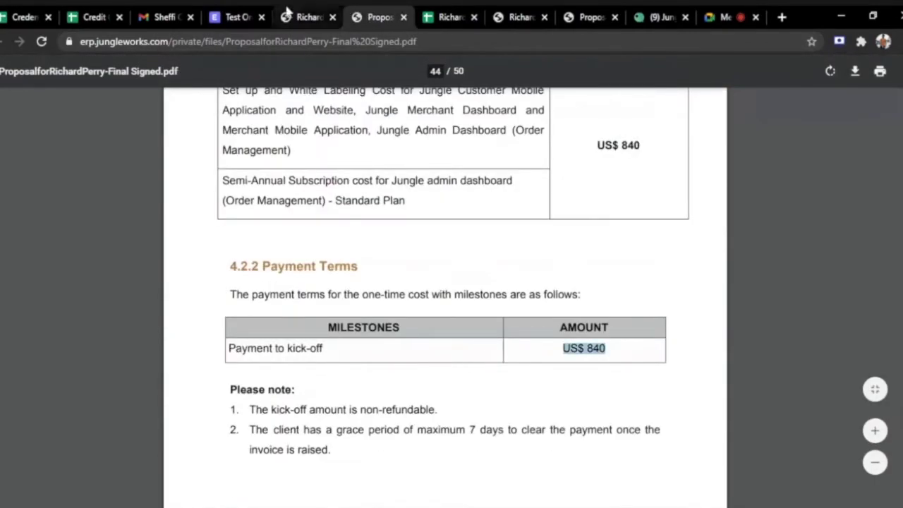
Save the Sales Order as draft SAL-ORD-2021-00205.
left_click(235, 17)
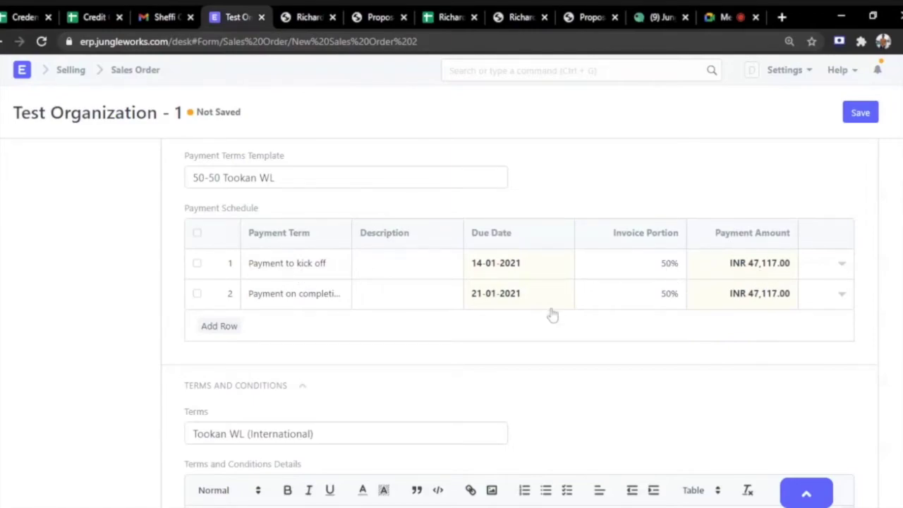
scroll(556, 311, "down", 1)
scroll(555, 310, "down", 10)
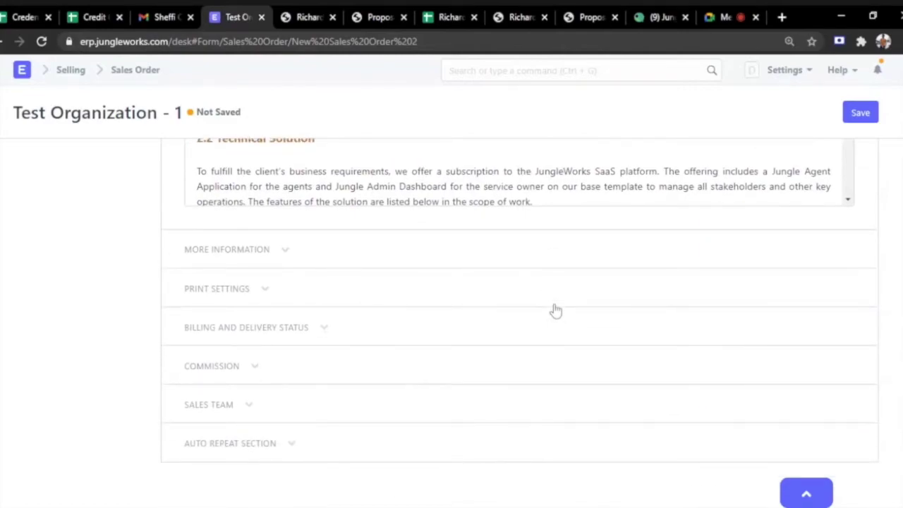
left_click(862, 113)
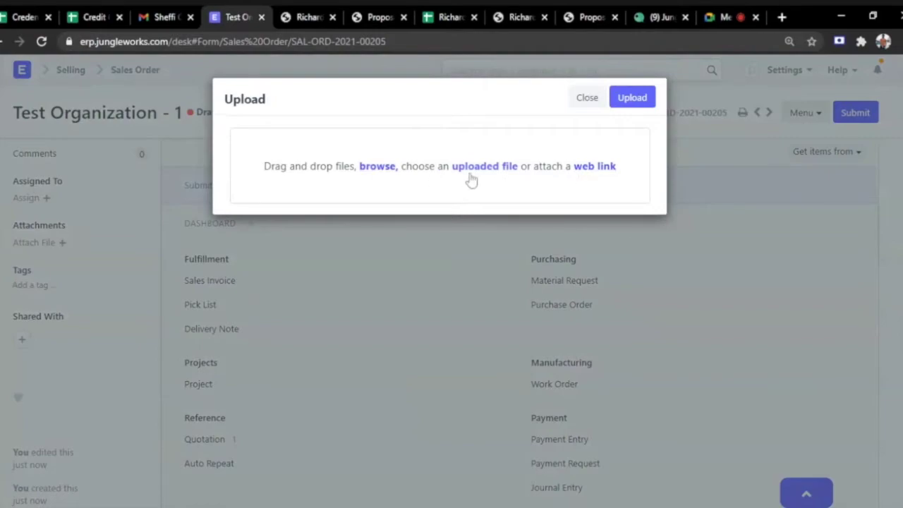
Attach the payment proof PNG to the Sales Order by its web link.
left_click(608, 169)
left_click(304, 17)
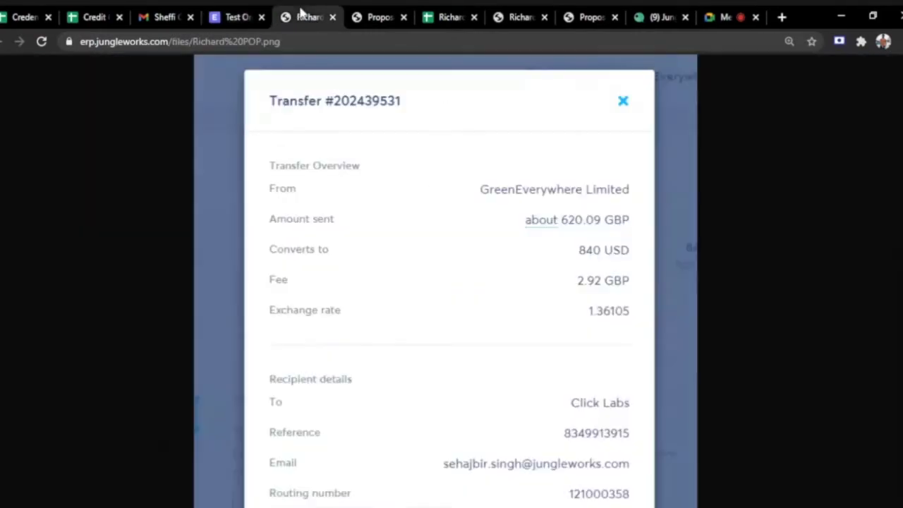
left_click(323, 42)
key("ctrl+c")
left_click(239, 20)
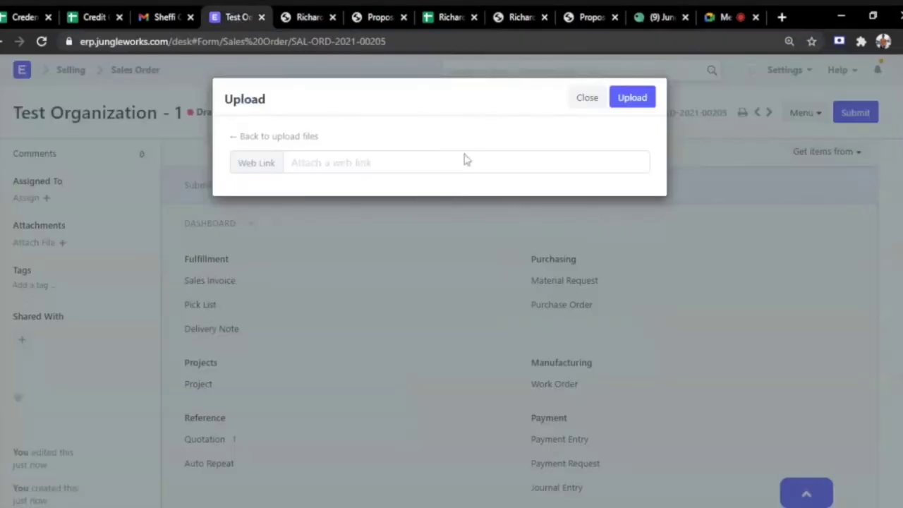
key("ctrl+v")
left_click(630, 101)
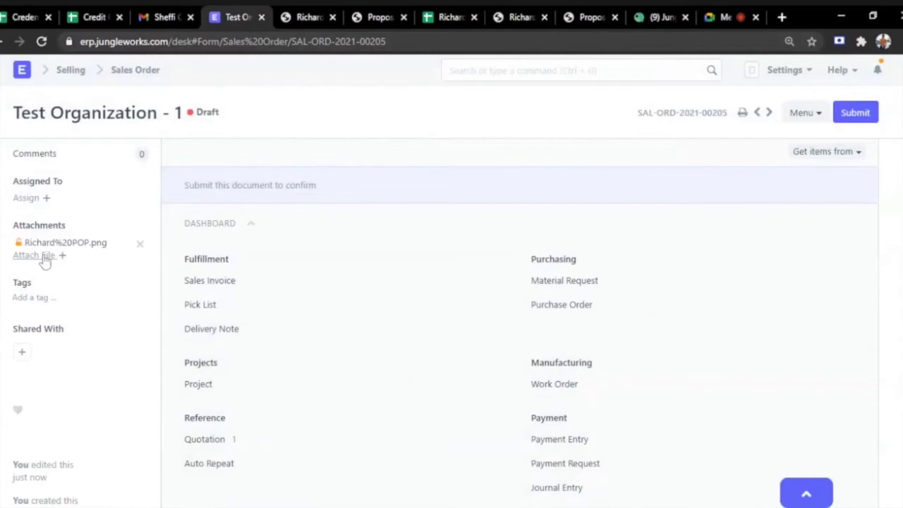
Attach the signed proposal PDF by its web link.
left_click(44, 259)
left_click(604, 172)
left_click(378, 20)
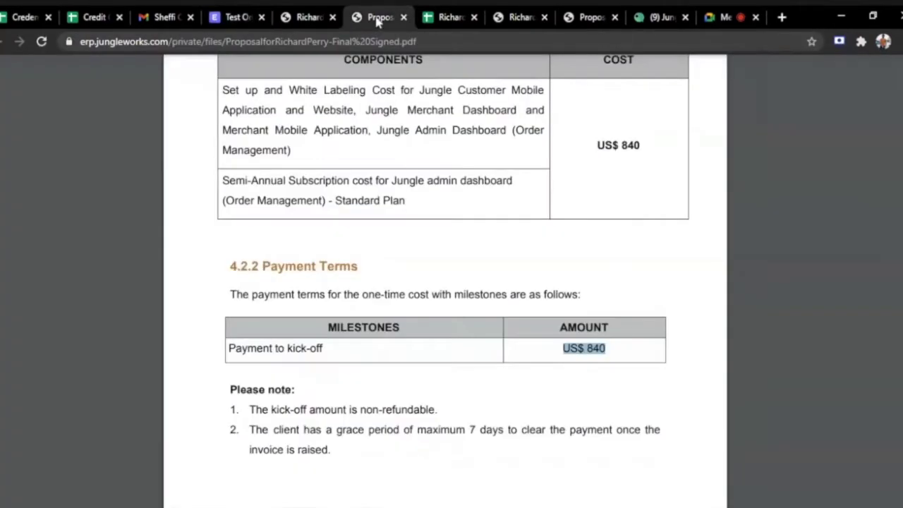
key("ctrl+l")
key("ctrl+c")
left_click(232, 16)
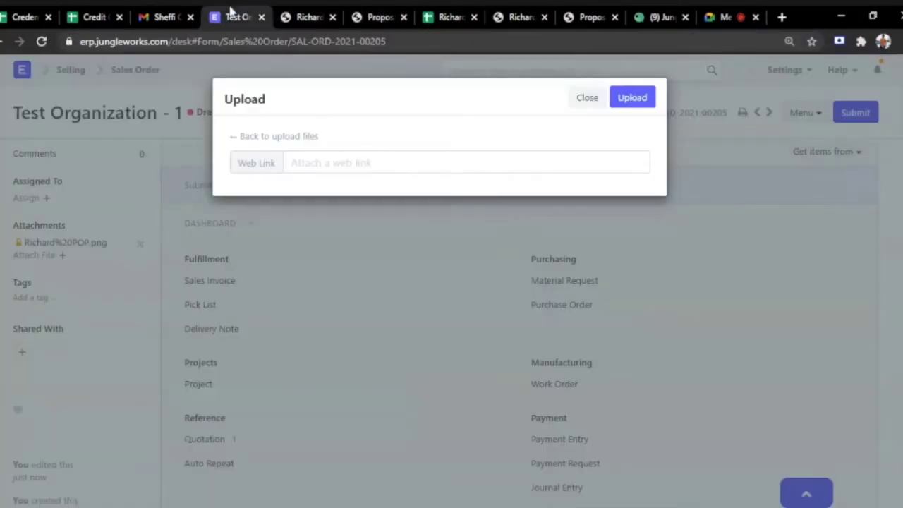
key("ctrl+v")
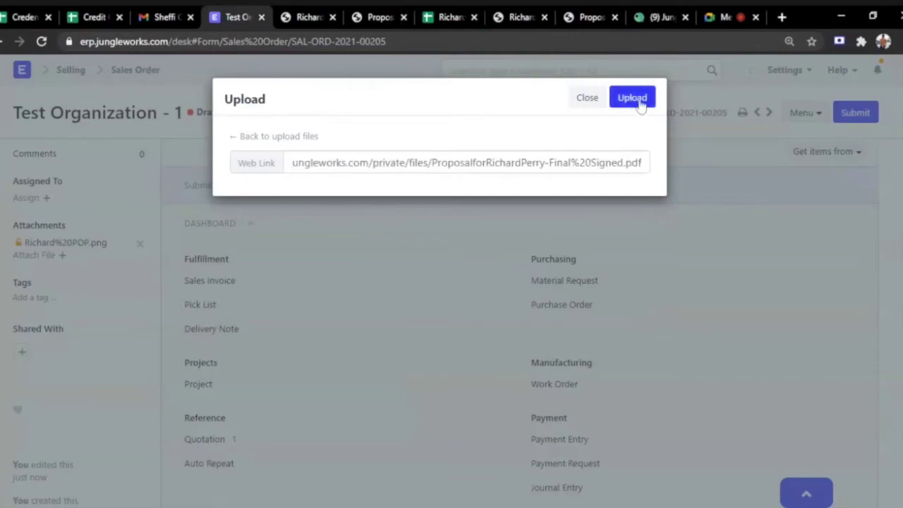
left_click(637, 97)
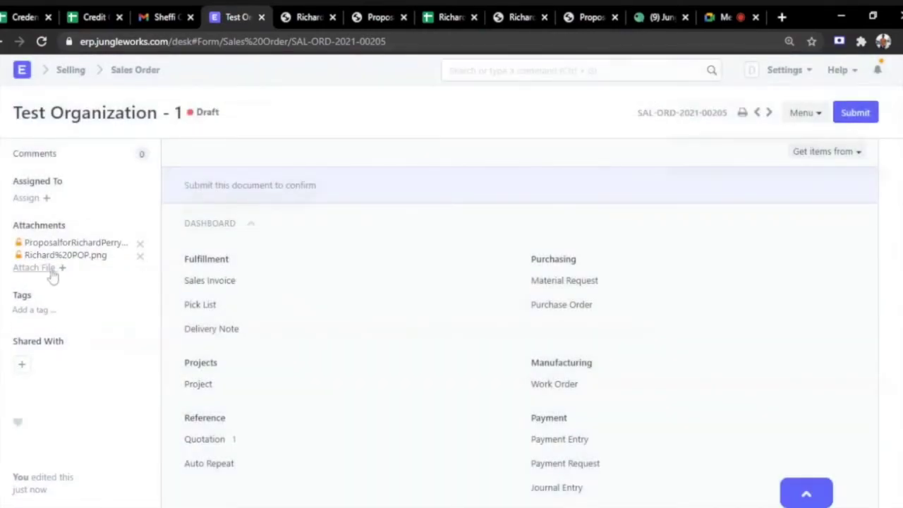
Attach the project requirements Google Sheets link as a third file.
left_click(51, 268)
left_click(594, 166)
left_click(431, 19)
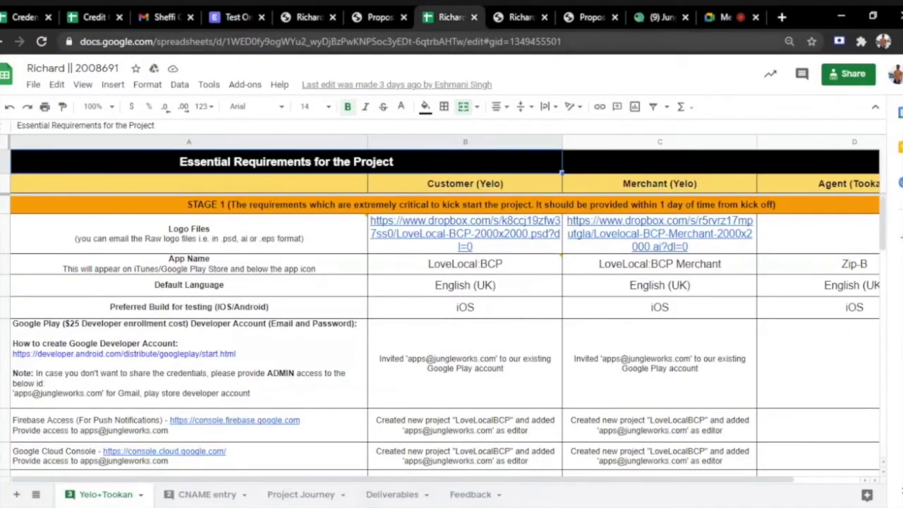
key("ctrl+l")
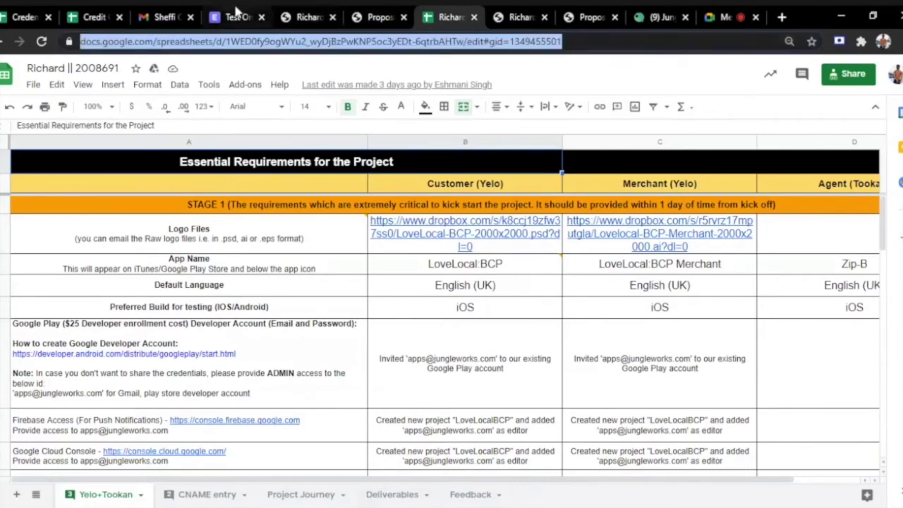
left_click(237, 17)
key("ctrl+v")
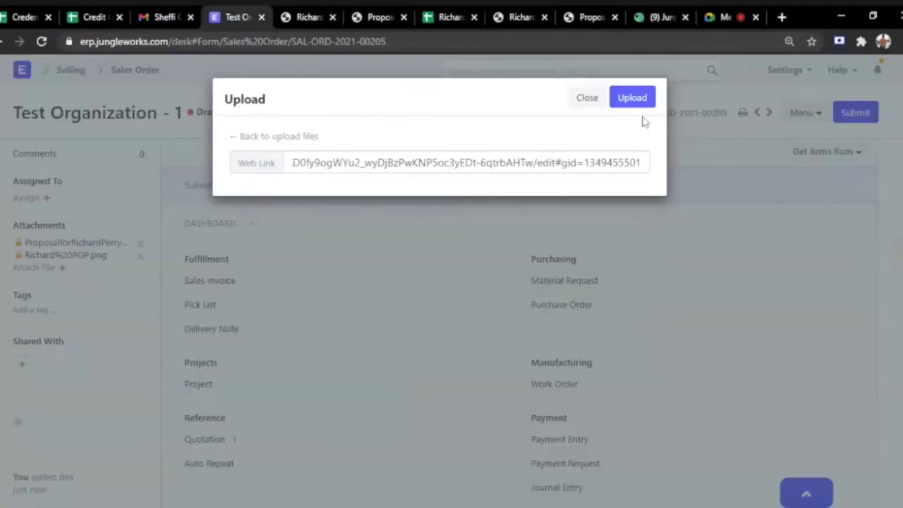
left_click(635, 99)
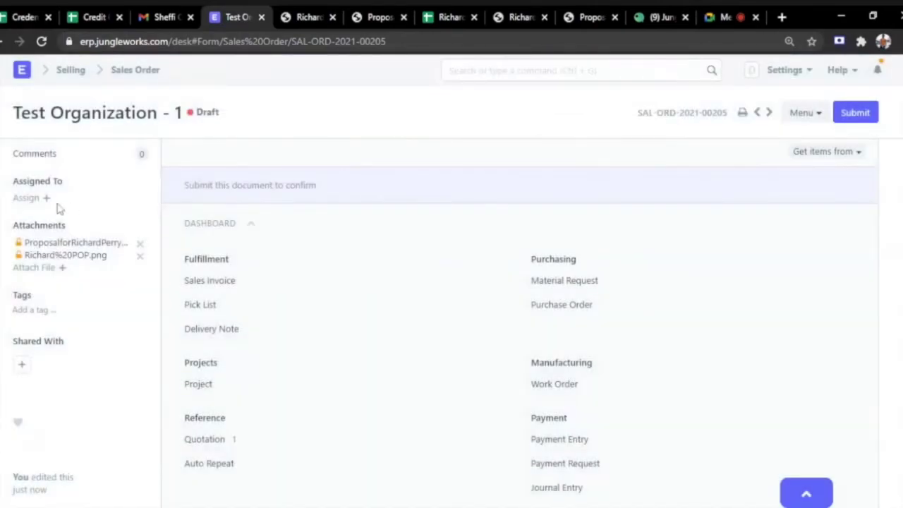
Create a ToDo assignment on the Sales Order naming two searched team members.
left_click(28, 198)
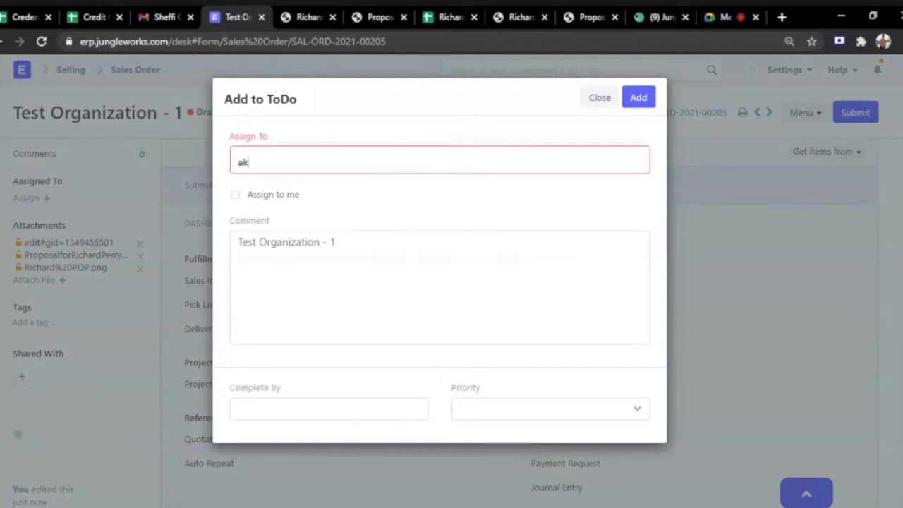
type("aksa")
key("BackSpace")
key("BackSpace")
type("ash")
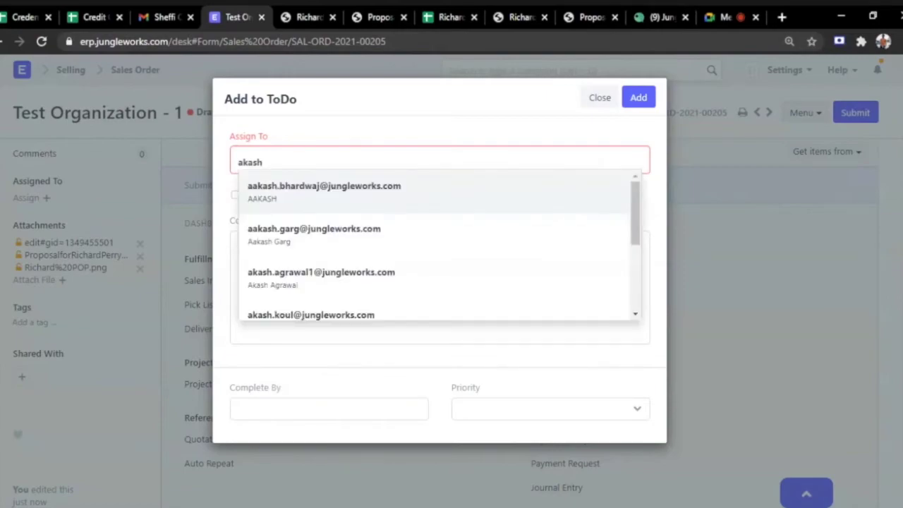
left_click(349, 277)
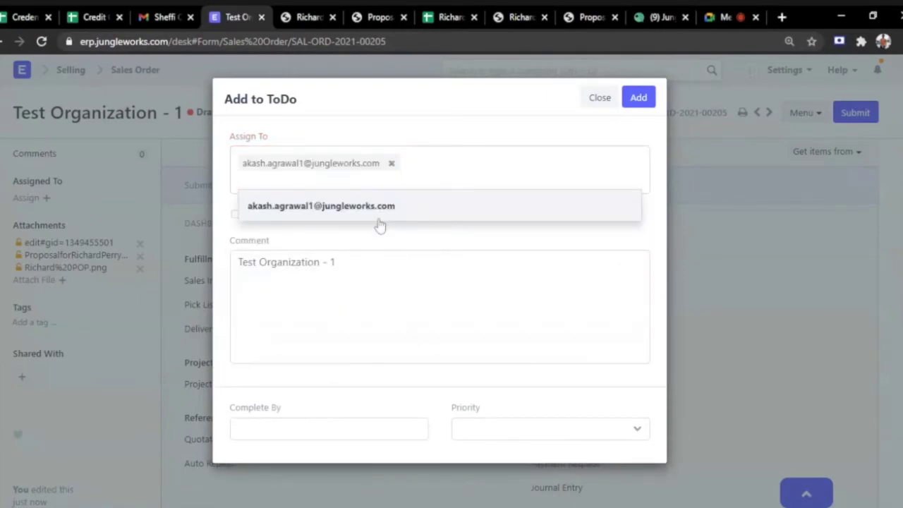
type("tanisha")
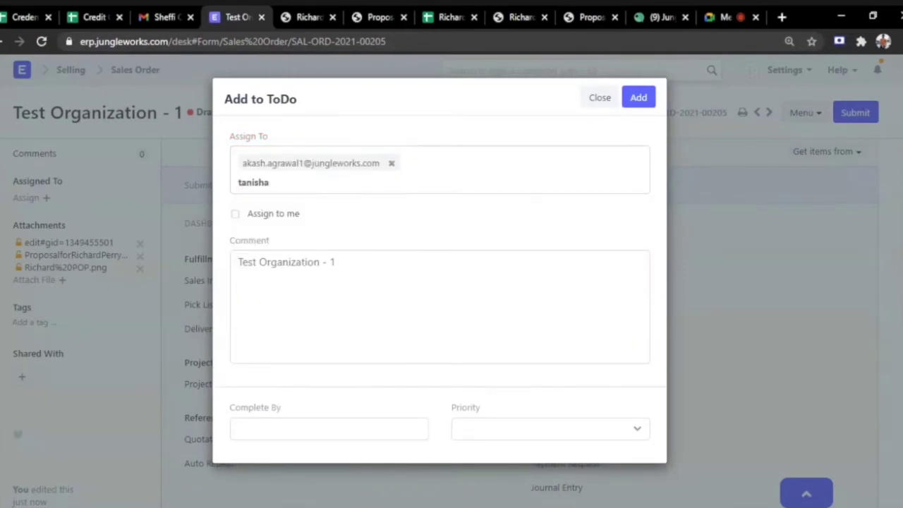
left_click(367, 212)
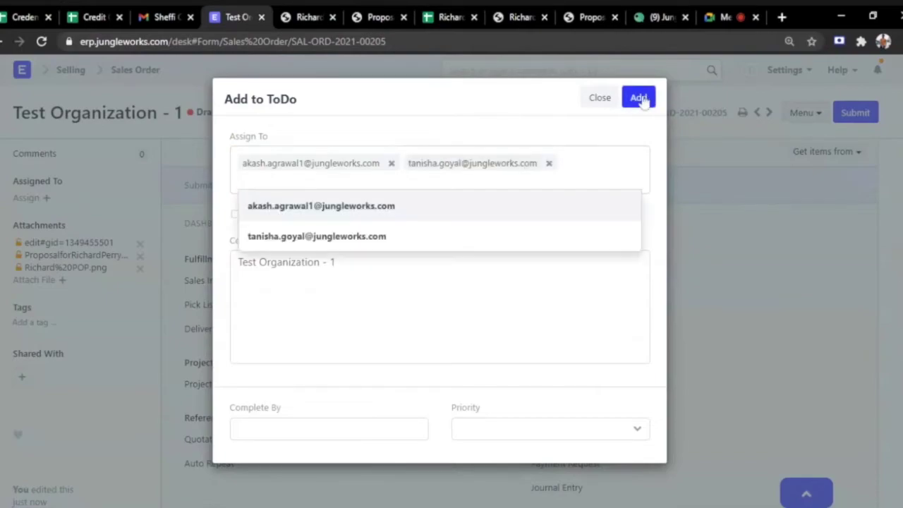
left_click(639, 99)
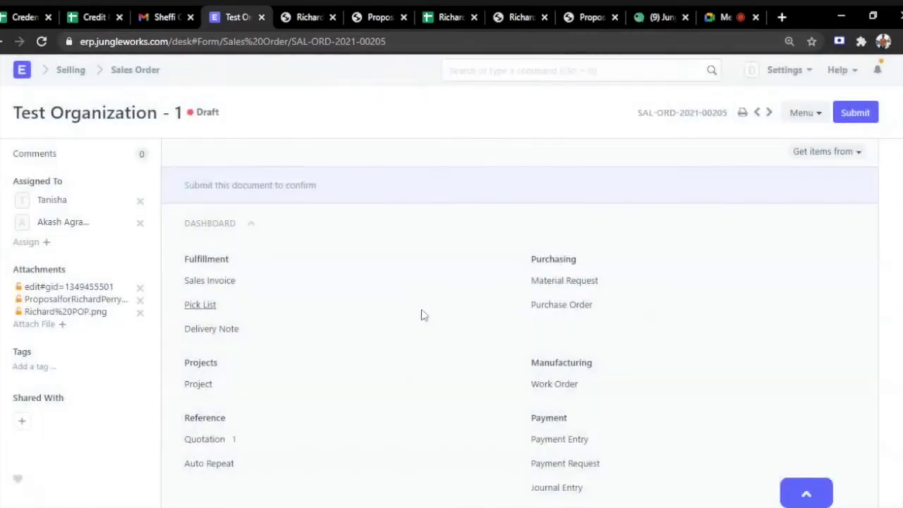
scroll(519, 318, "down", 15)
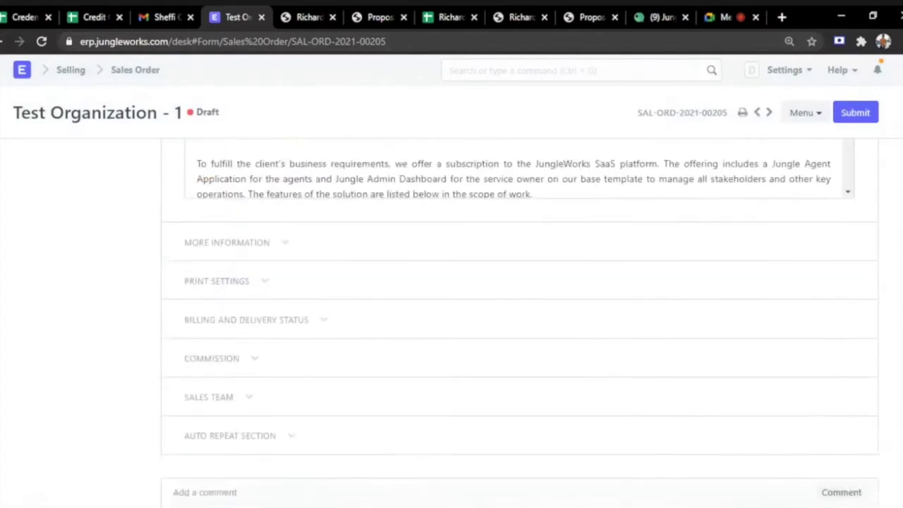
scroll(519, 317, "down", 1)
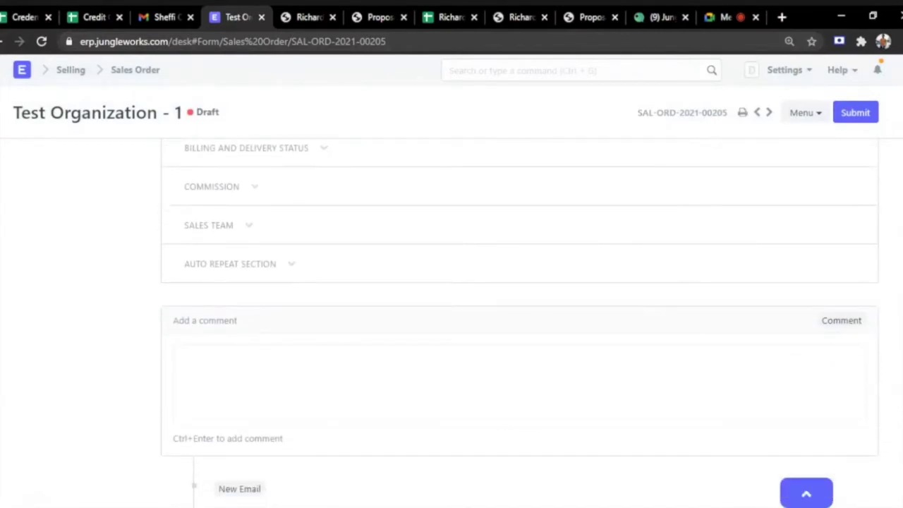
type("is is a testing")
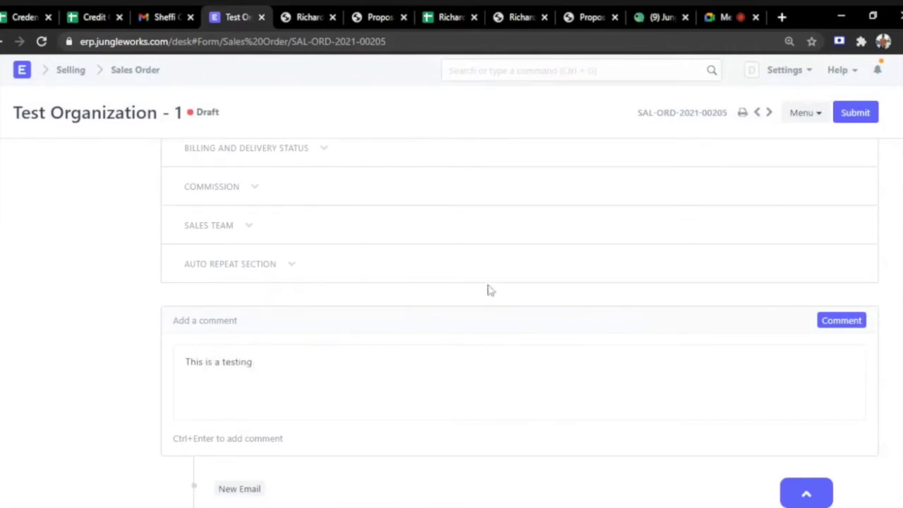
left_click(842, 321)
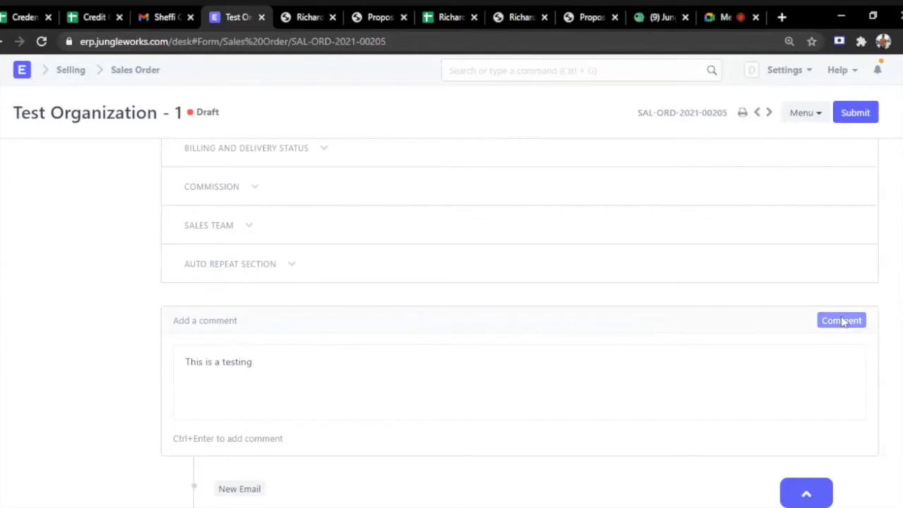
scroll(812, 332, "up", 15)
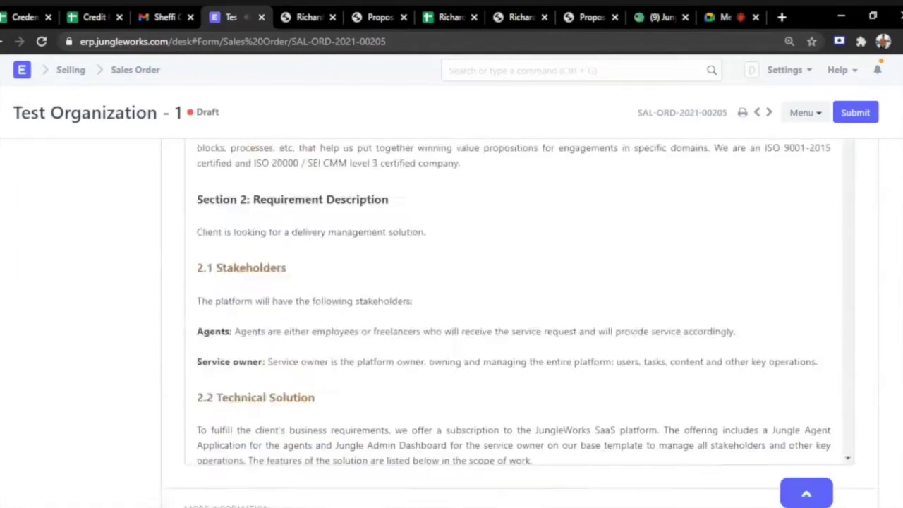
scroll(520, 318, "up", 4)
scroll(452, 324, "down", 4)
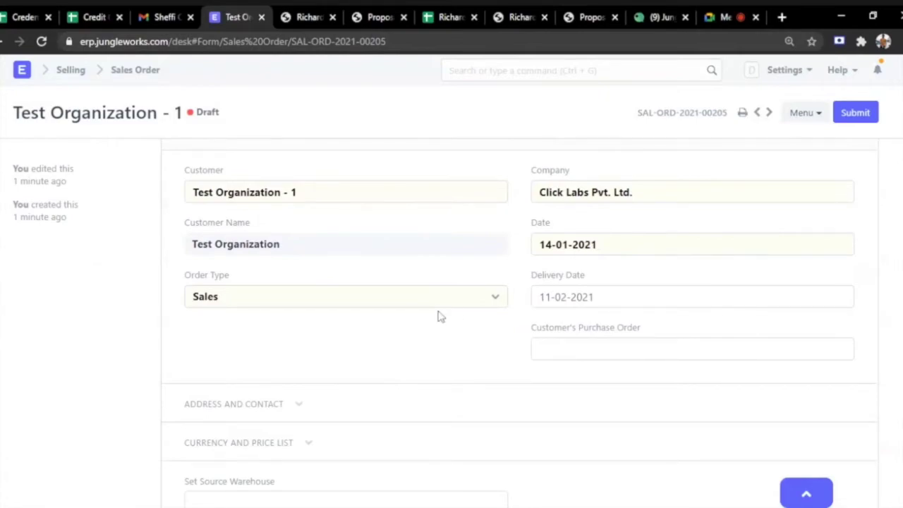
scroll(439, 240, "down", 6)
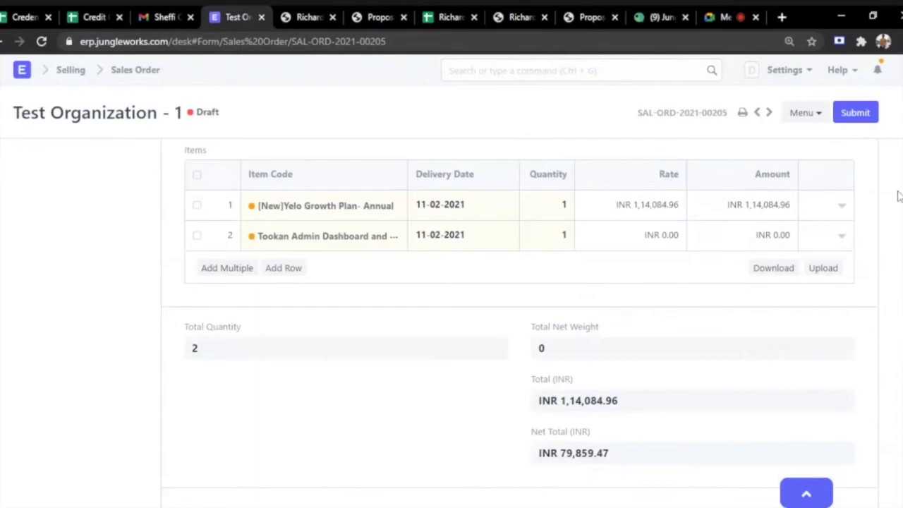
scroll(507, 238, "down", 15)
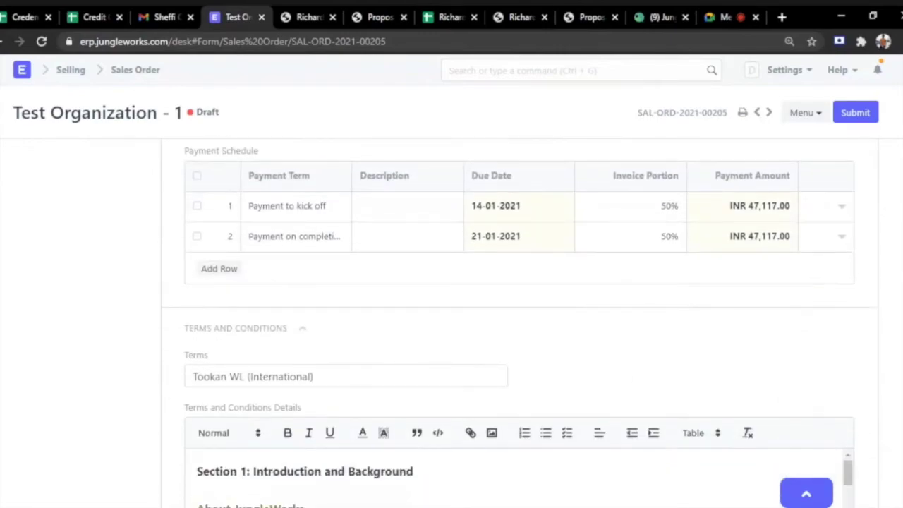
Submit SAL-ORD-2021-00205 and verify its status reads To Deliver and Bill.
left_click(856, 114)
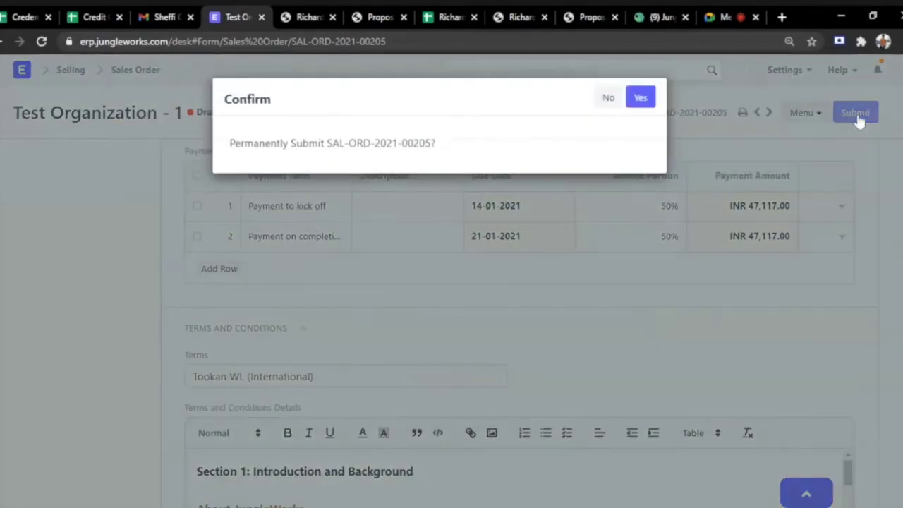
left_click(639, 97)
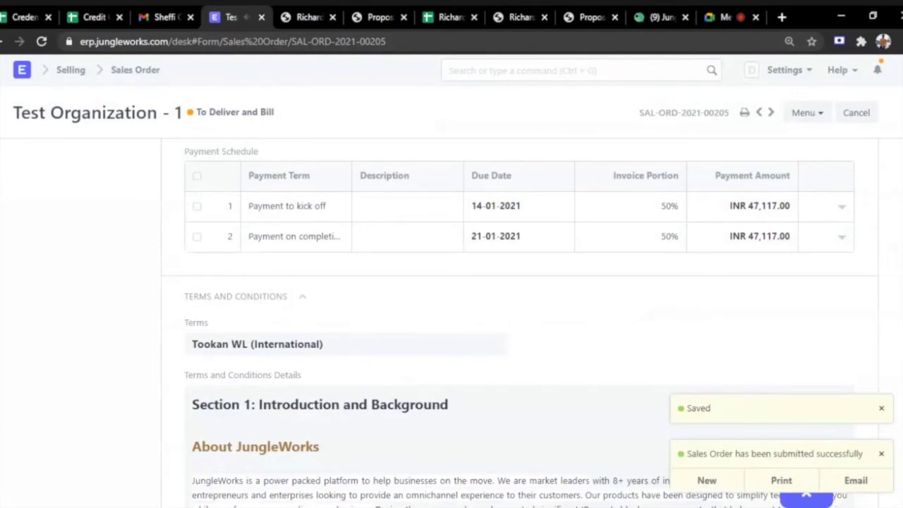
scroll(628, 177, "up", 10)
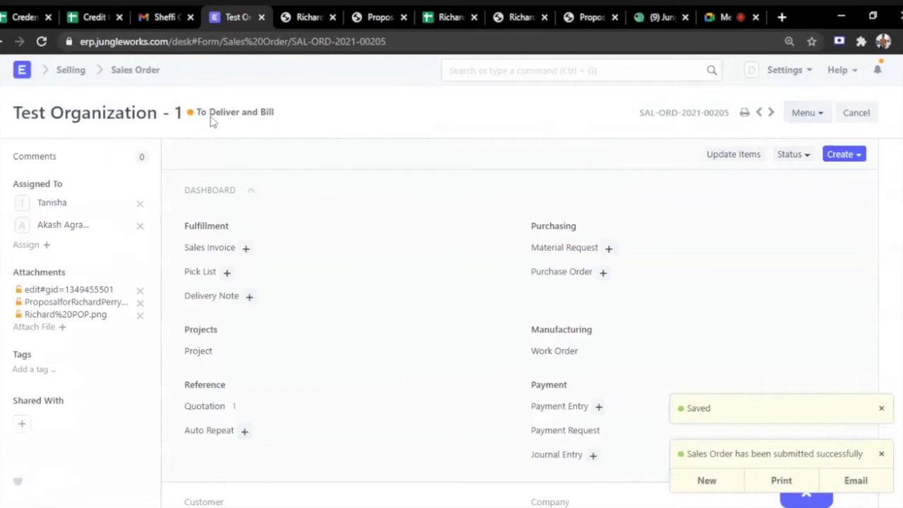
left_click_drag(197, 112, 283, 113)
left_click(284, 117)
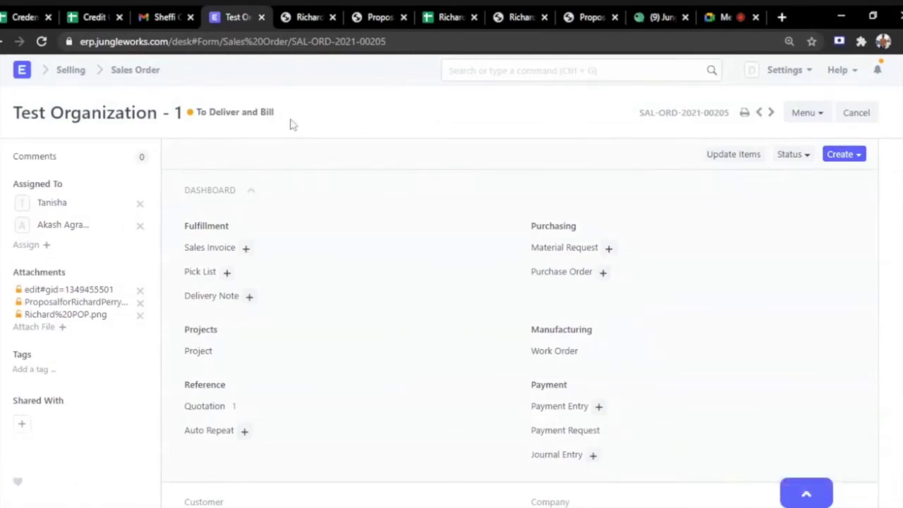
Create a Receive payment entry from the sales order with posting date 19-01-2021.
left_click(598, 407)
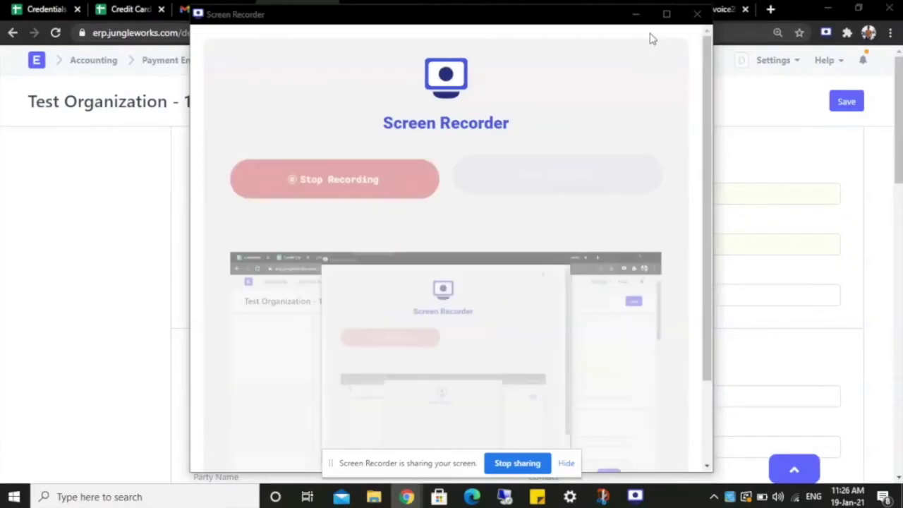
left_click(637, 15)
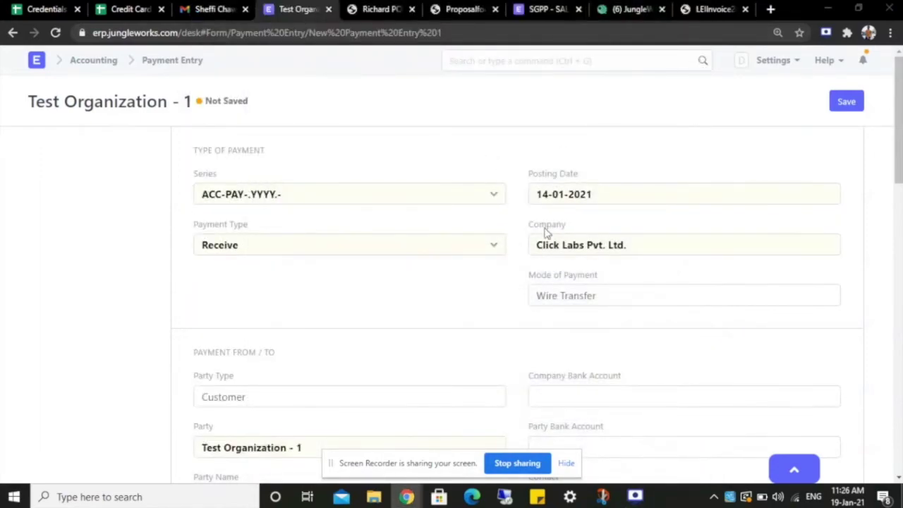
left_click(638, 195)
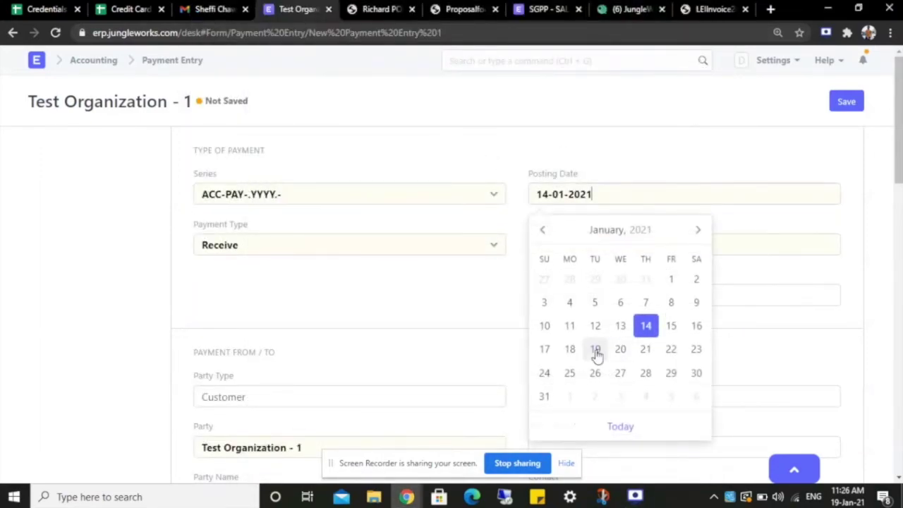
left_click(595, 350)
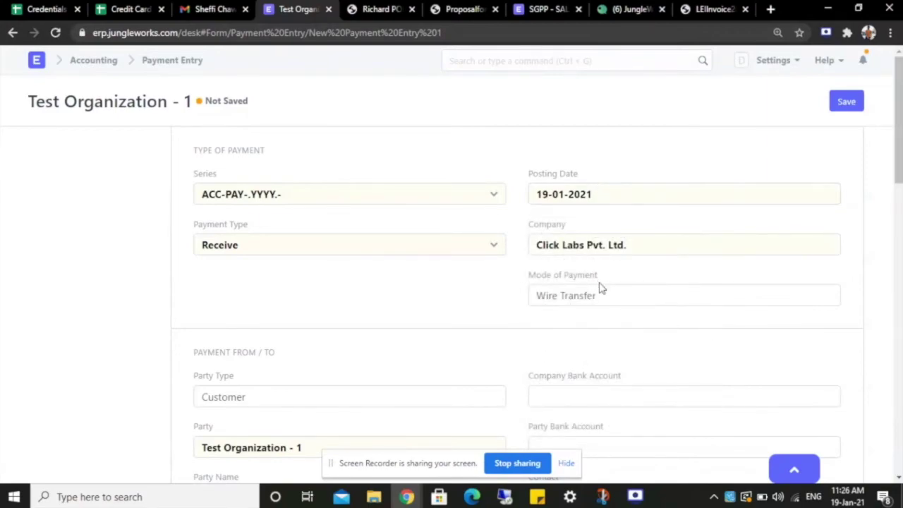
scroll(514, 264, "down", 5)
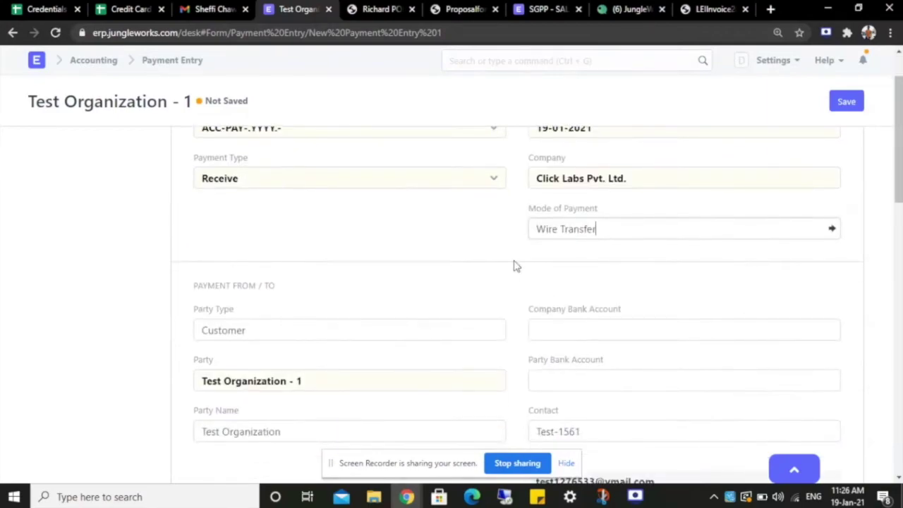
scroll(503, 254, "down", 5)
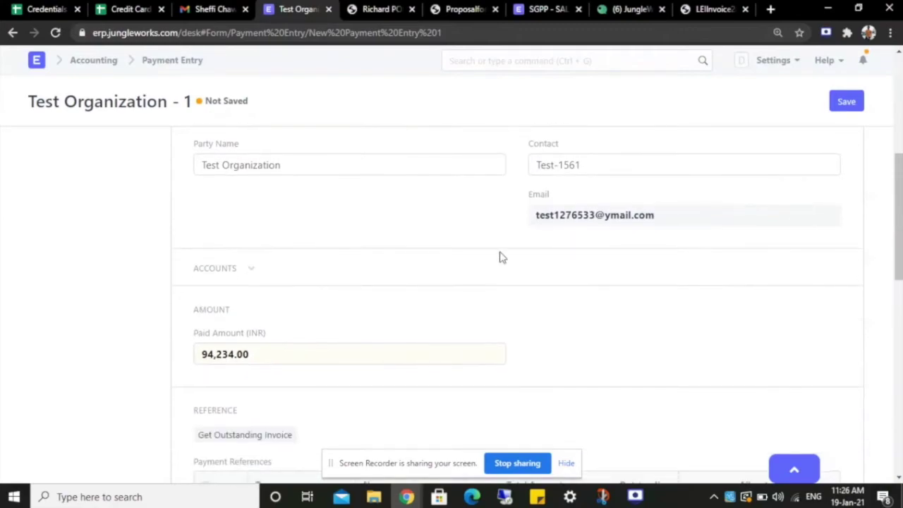
scroll(500, 258, "down", 1)
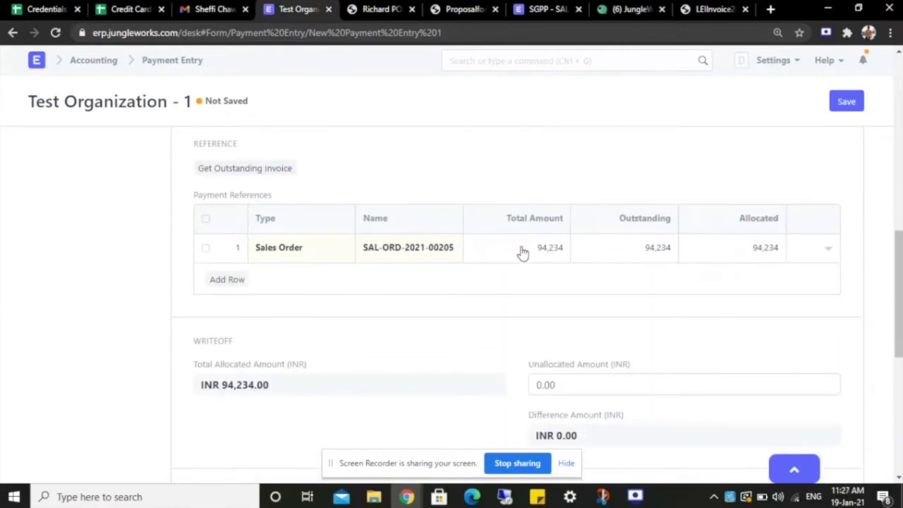
Change the sales order reference's allocated amount to 47117, leaving 47,117.00 unallocated.
left_click(829, 252)
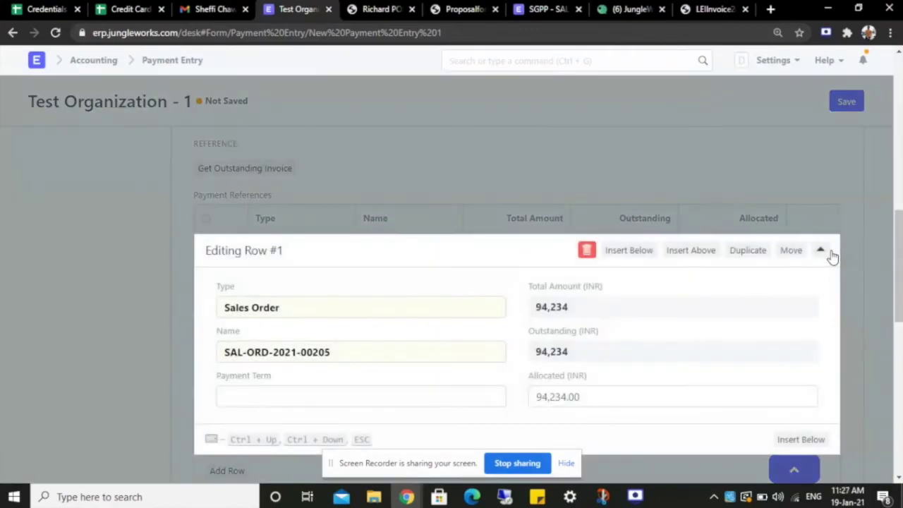
left_click(589, 400)
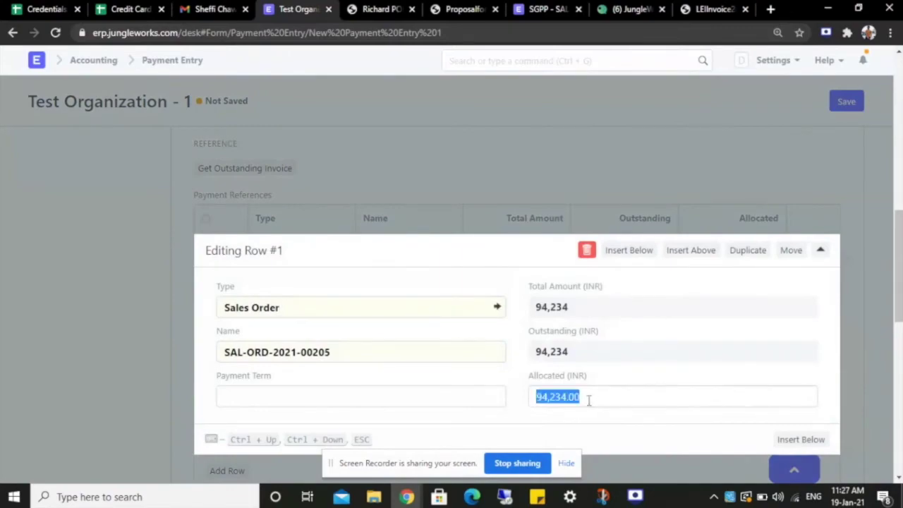
key("BackSpace")
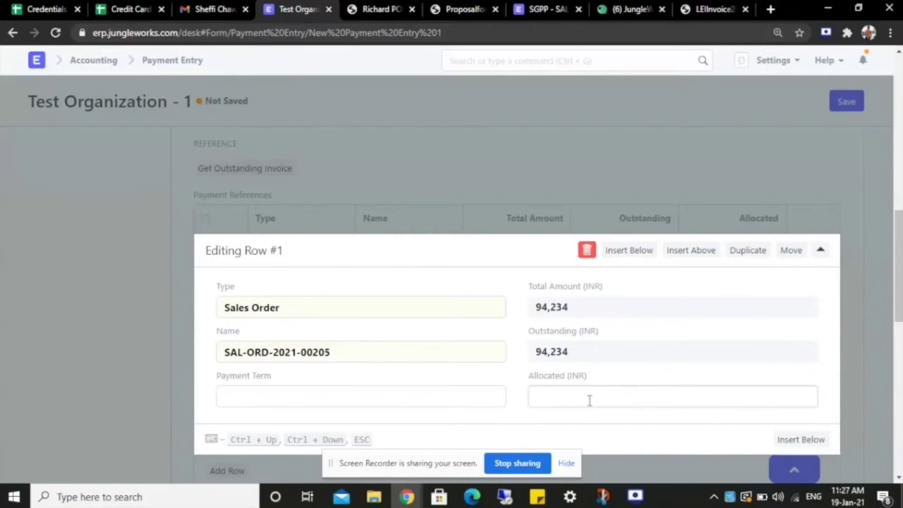
type("47117")
left_click(821, 250)
scroll(564, 261, "down", 1)
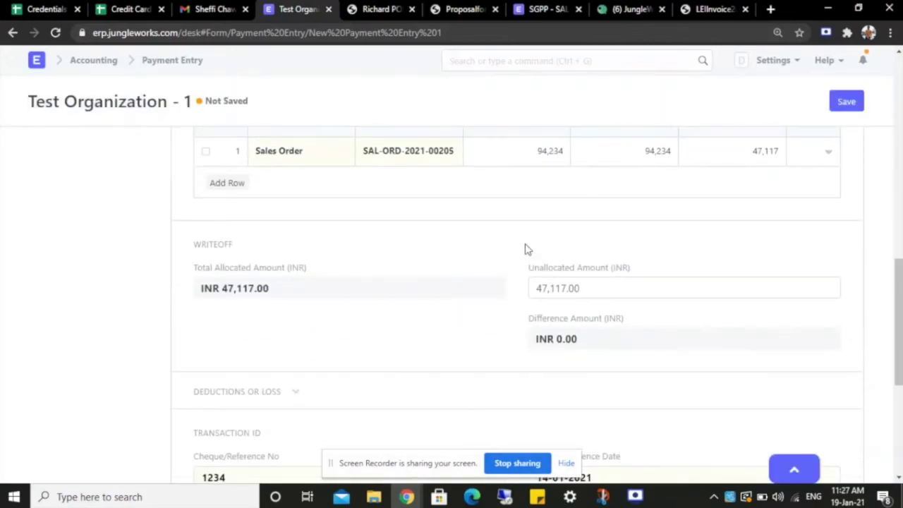
left_click_drag(195, 270, 295, 277)
left_click(281, 294)
left_click_drag(529, 272, 624, 275)
double_click(605, 298)
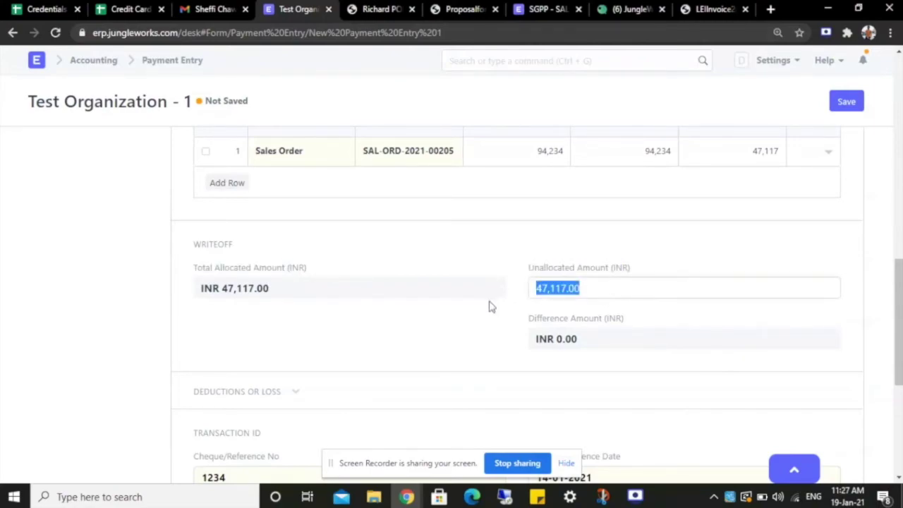
scroll(490, 306, "down", 3)
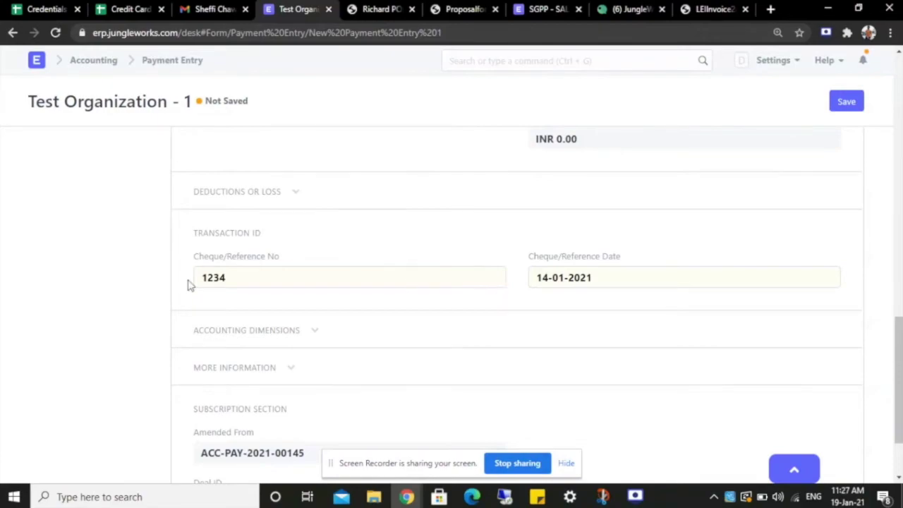
Set the Cheque/Reference Date to 19-01-2021.
left_click(623, 276)
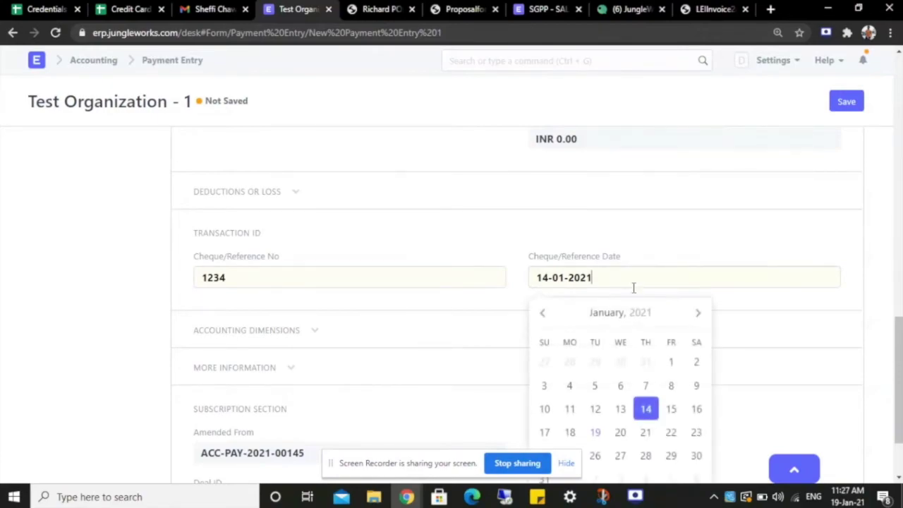
left_click(594, 432)
scroll(502, 301, "down", 2)
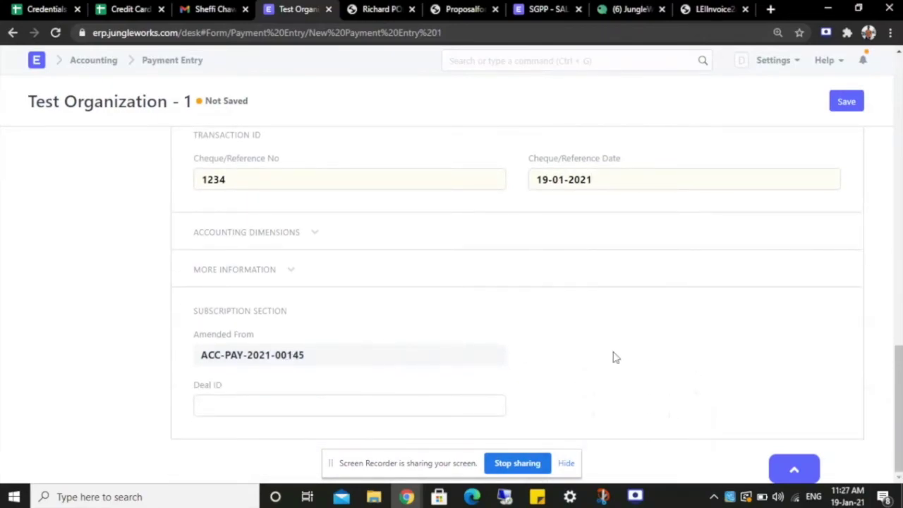
scroll(529, 339, "up", 4)
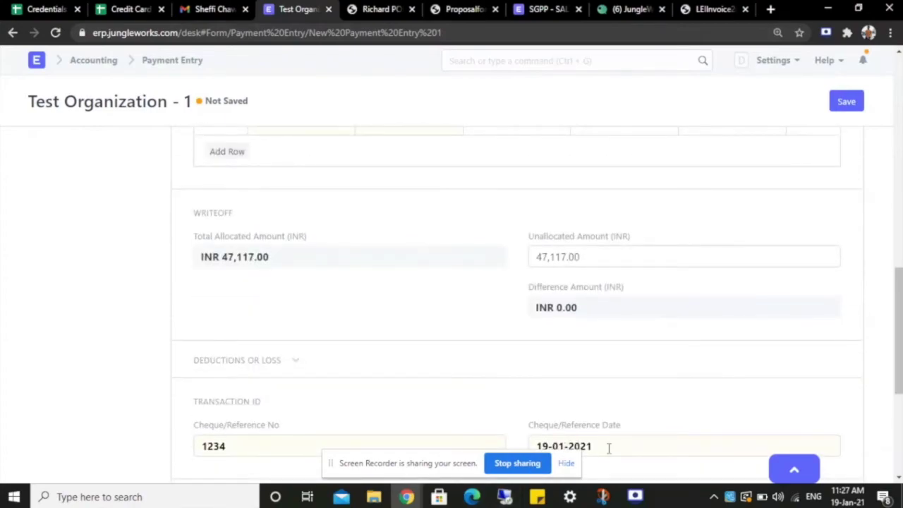
scroll(558, 304, "up", 2)
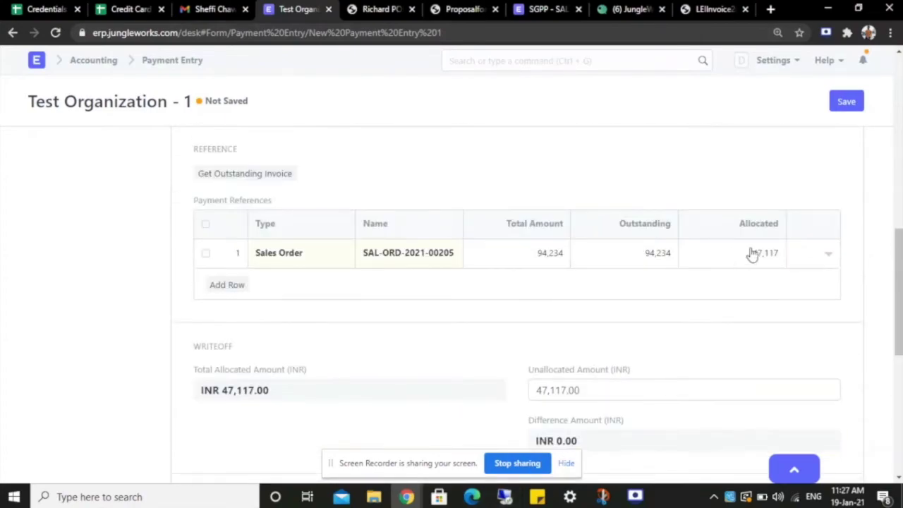
scroll(706, 290, "up", 3)
scroll(413, 344, "up", 6)
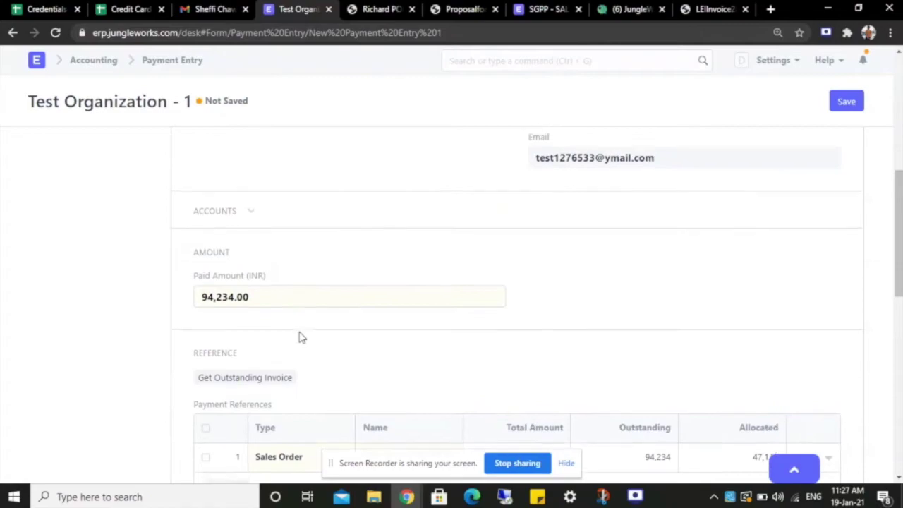
scroll(440, 321, "up", 1)
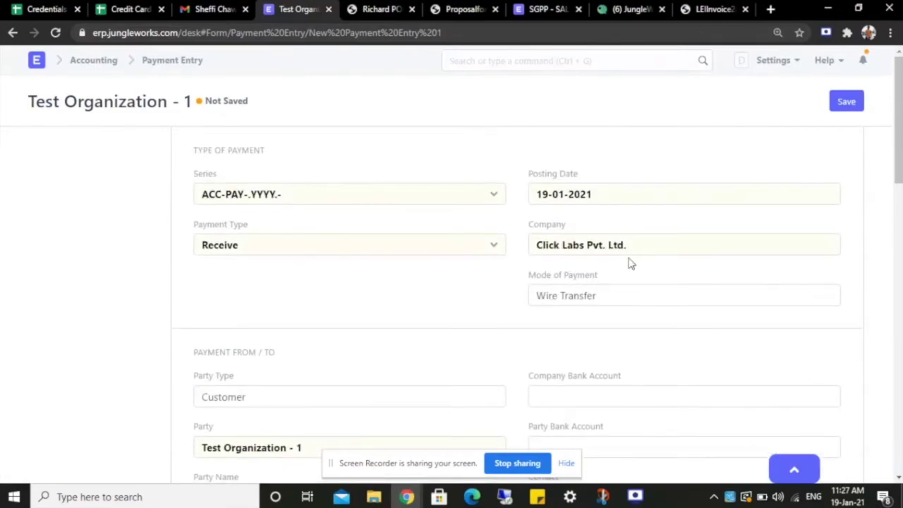
left_click(847, 101)
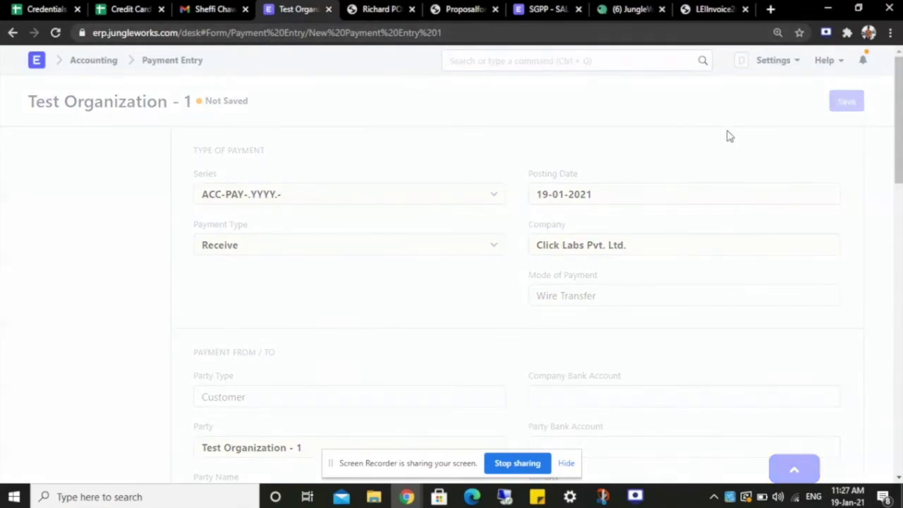
left_click(840, 101)
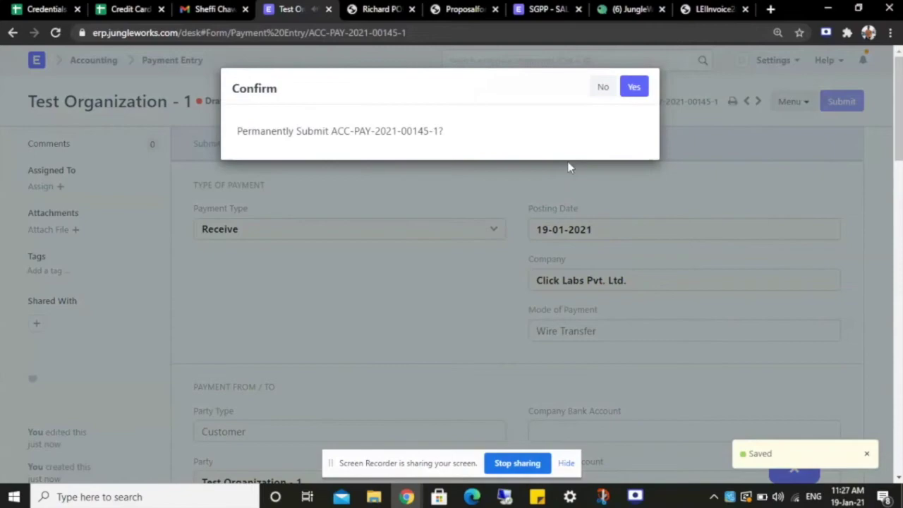
left_click(635, 89)
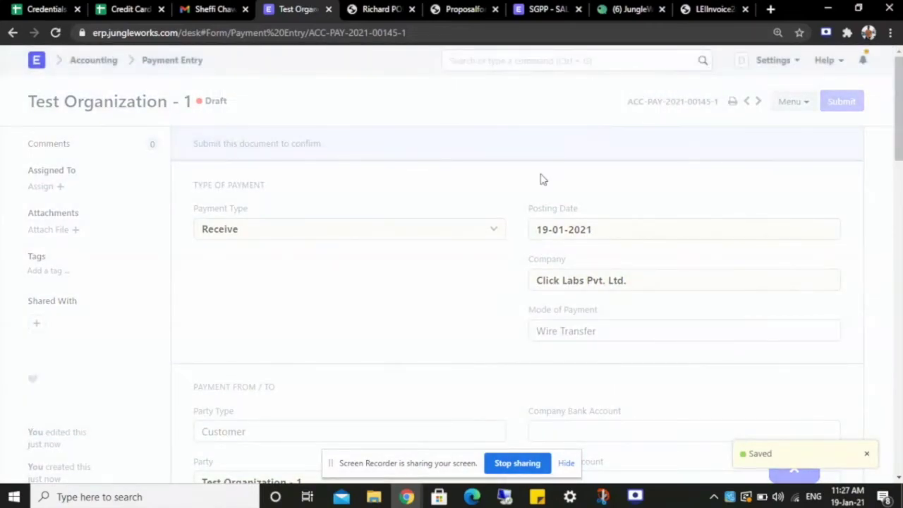
left_click(636, 497)
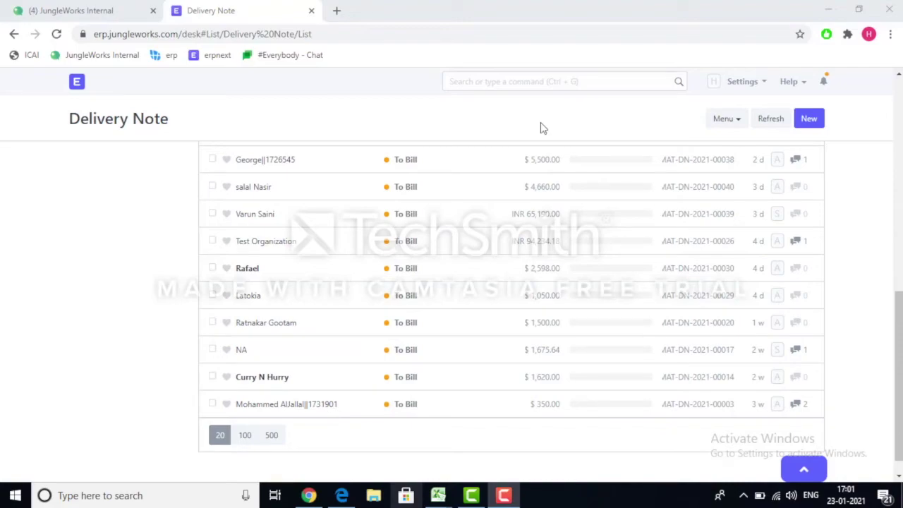
Open Test Organization's delivery note MAT-DN-2021-00026 from the list.
left_click(277, 245)
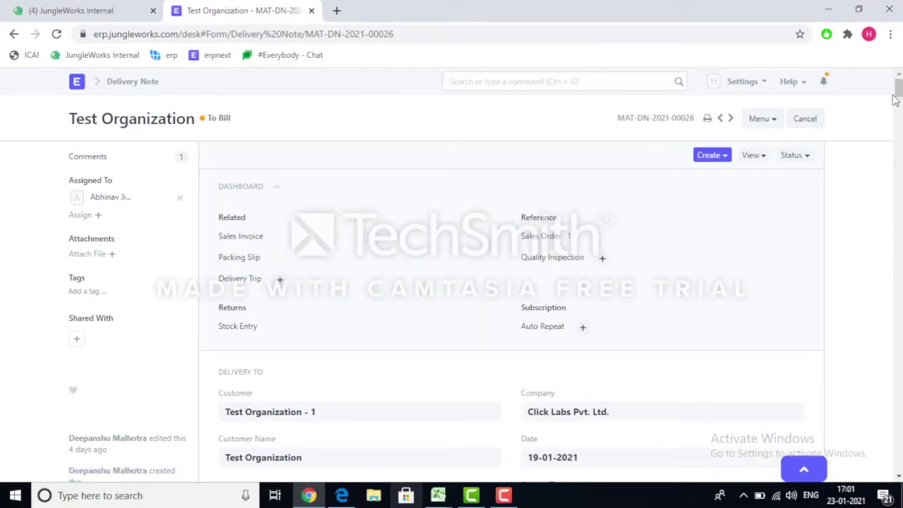
Follow the delivery note's Sales Order reference to SAL-ORD-2021-00205.
left_click_drag(898, 85, 898, 88)
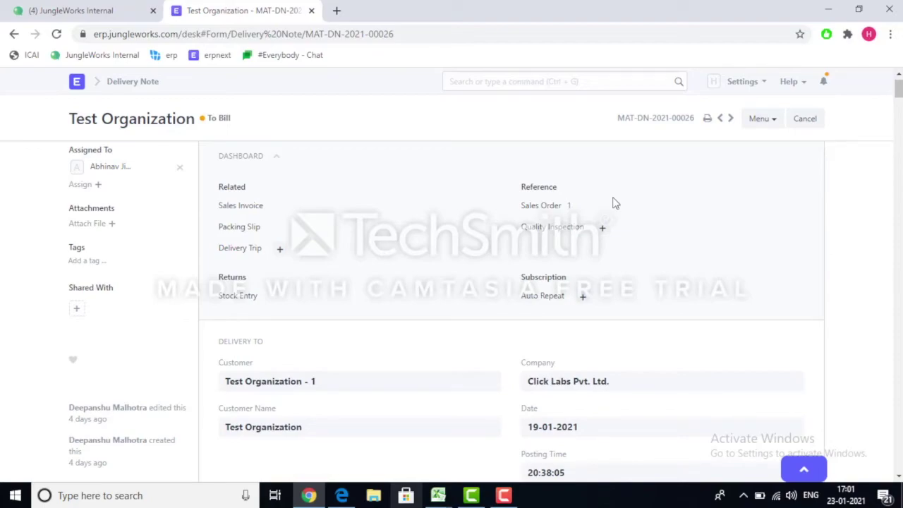
left_click(553, 208)
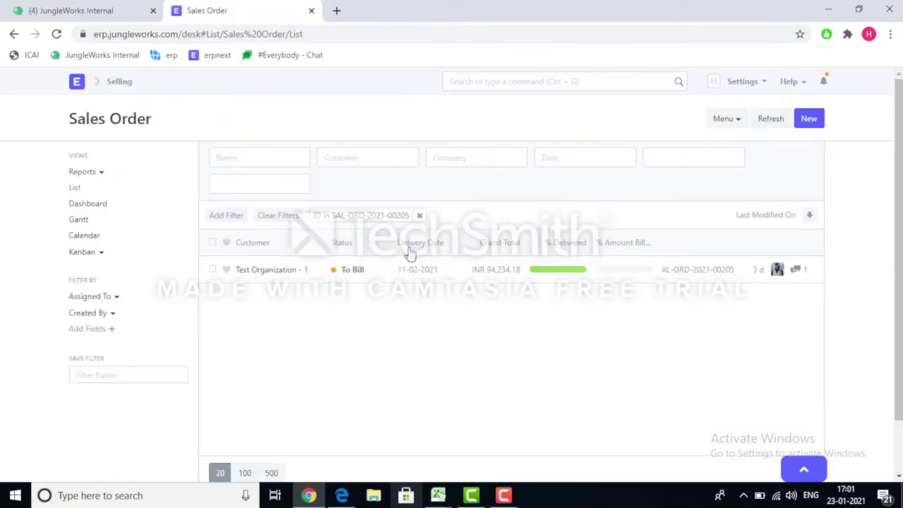
Open SAL-ORD-2021-00205 and review its totals, INR 47,117.00 advance paid and payment schedule.
left_click(274, 270)
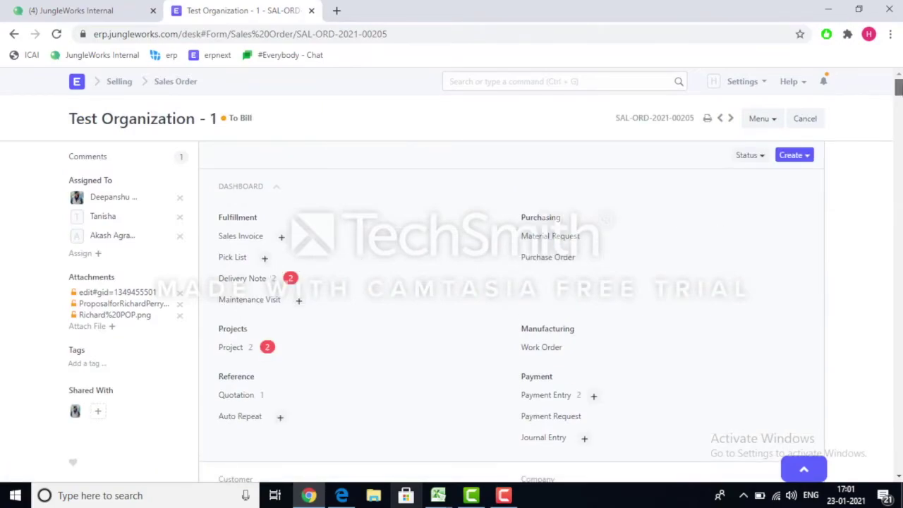
scroll(892, 122, "down", 1)
scroll(892, 123, "down", 1)
scroll(893, 123, "down", 2)
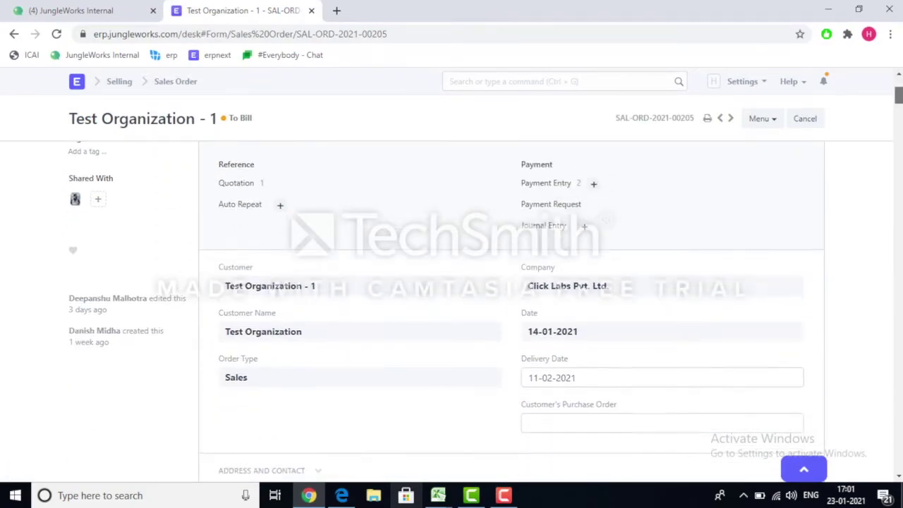
scroll(511, 310, "down", 5)
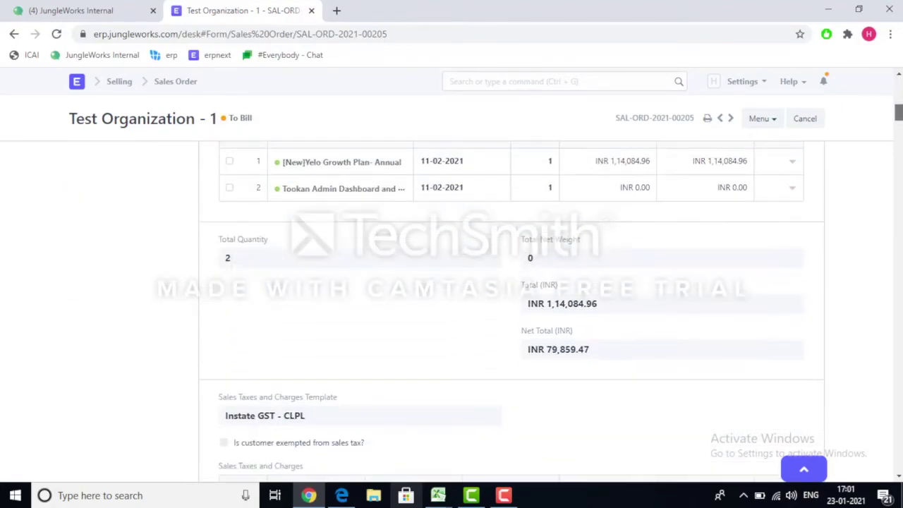
scroll(511, 310, "down", 5)
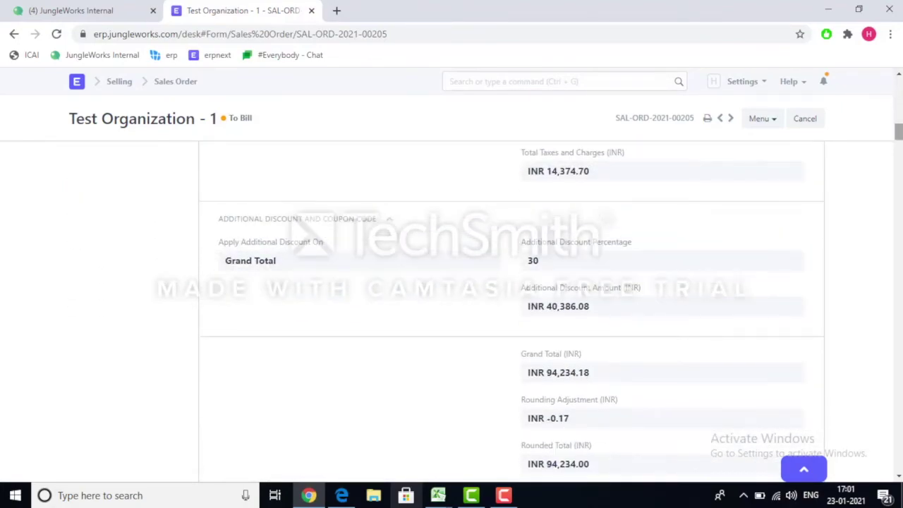
scroll(511, 310, "up", 2)
scroll(511, 311, "down", 10)
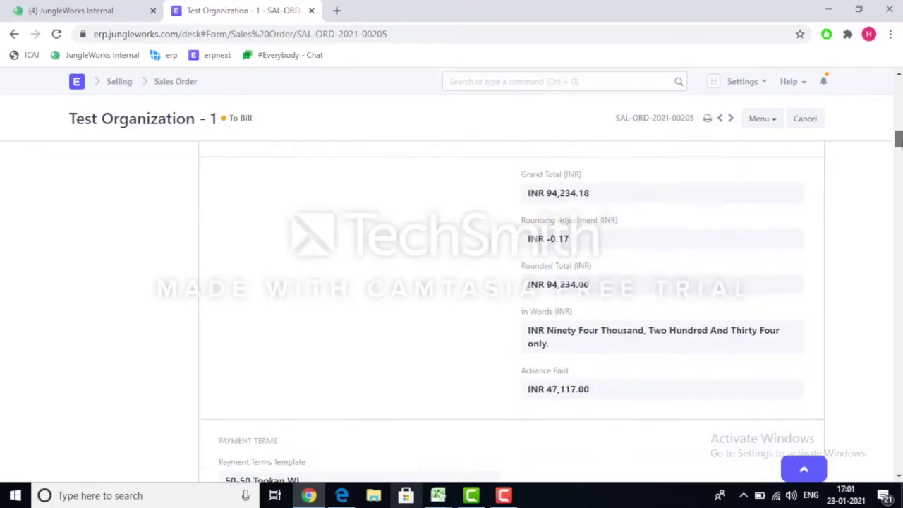
scroll(511, 310, "up", 1)
scroll(511, 310, "down", 2)
scroll(510, 311, "up", 4)
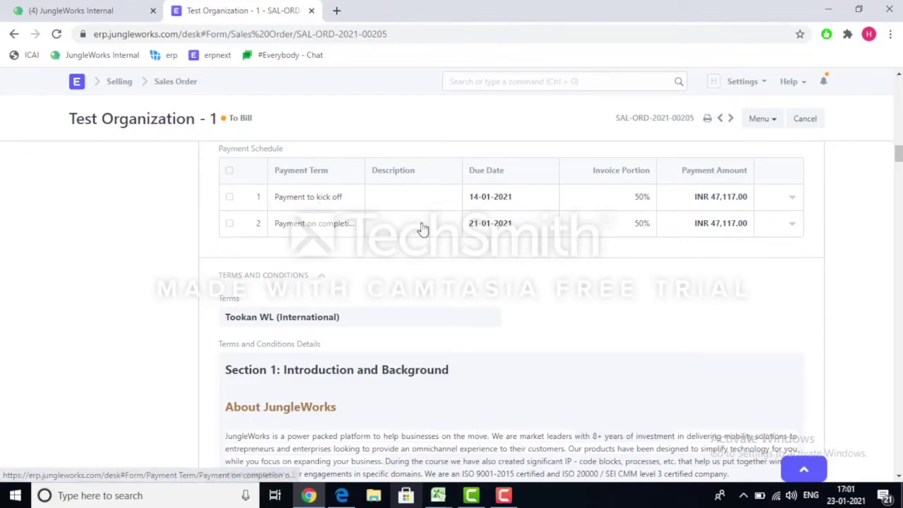
left_click(335, 232)
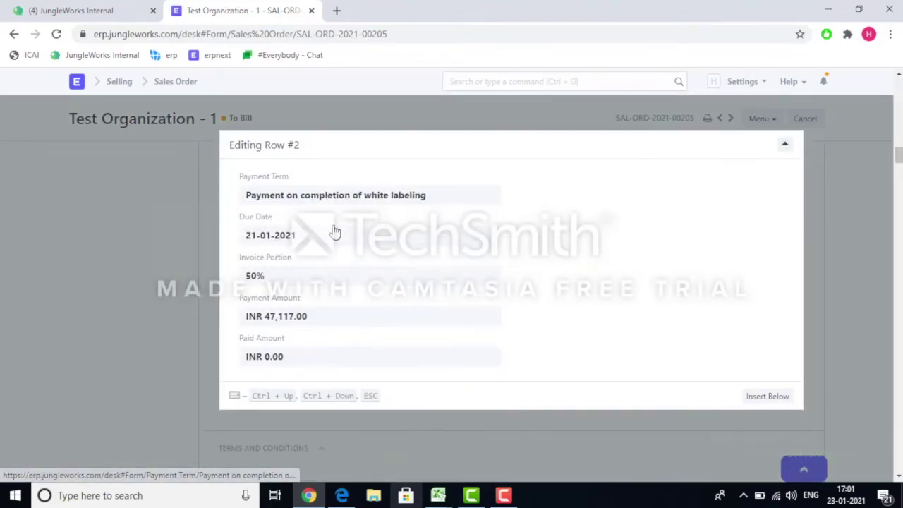
left_click(846, 212)
left_click_drag(898, 162, 898, 85)
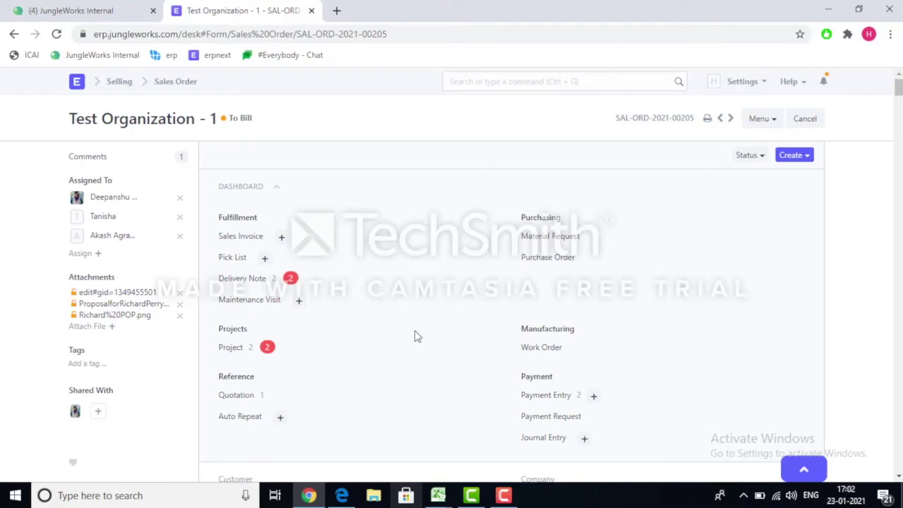
Create a sales invoice from the sales order and review its 50-50 Tookan WL payment terms.
left_click(284, 240)
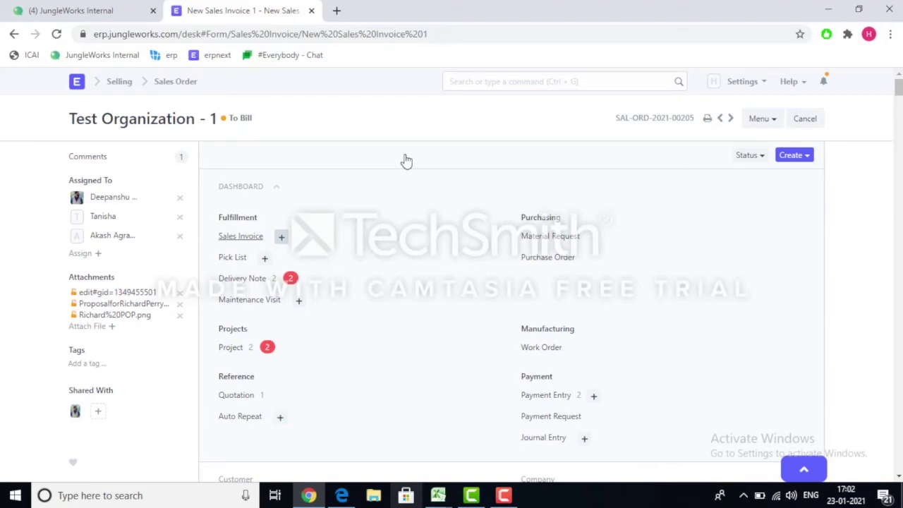
left_click(282, 239)
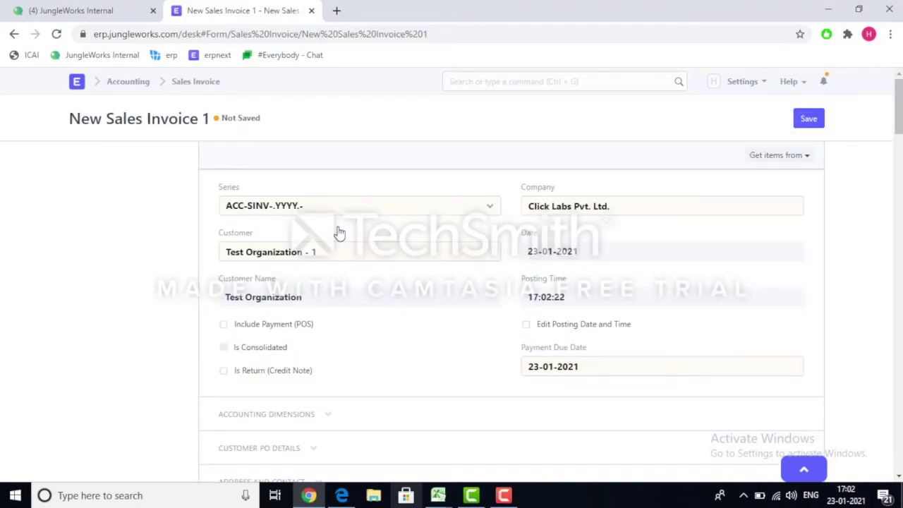
left_click_drag(897, 127, 898, 132)
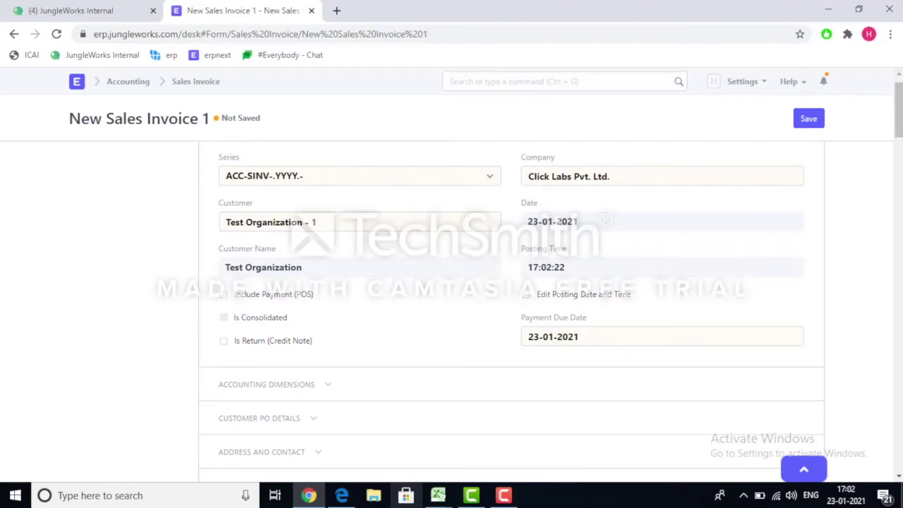
left_click_drag(900, 122, 901, 163)
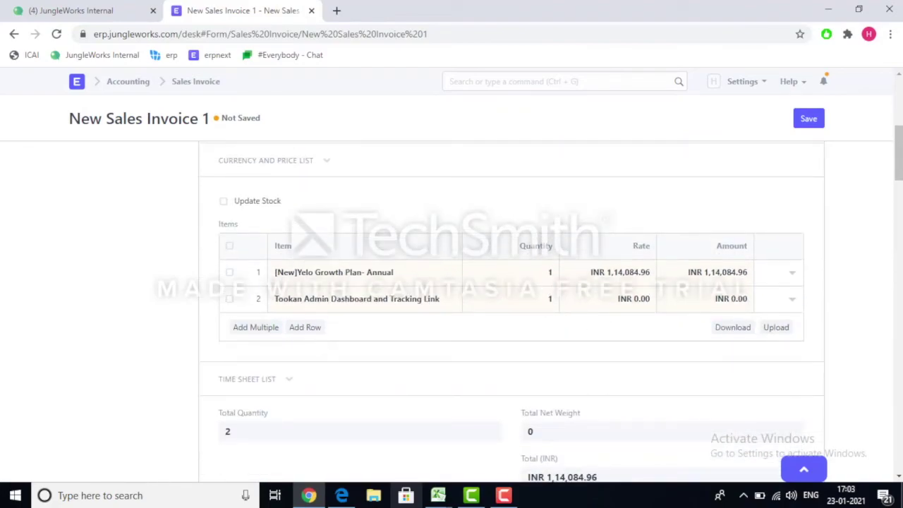
scroll(901, 190, "down", 1)
scroll(512, 311, "down", 5)
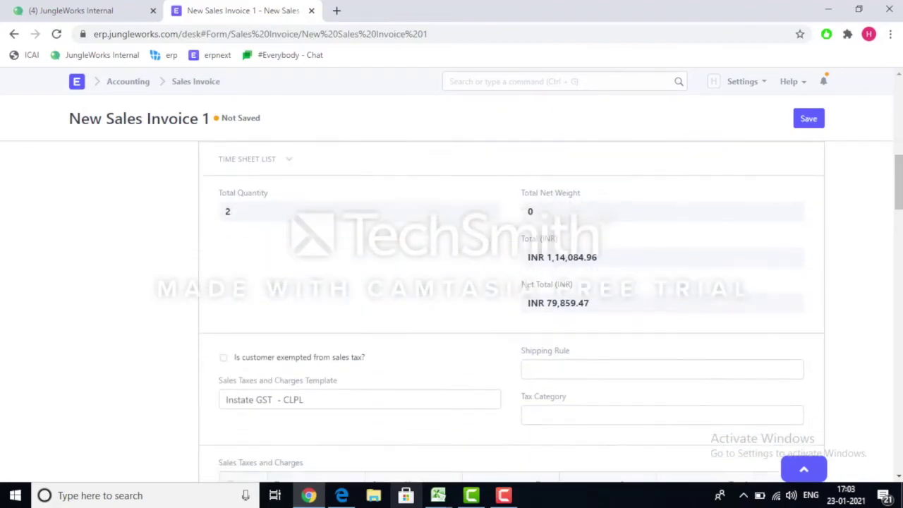
scroll(512, 311, "down", 4)
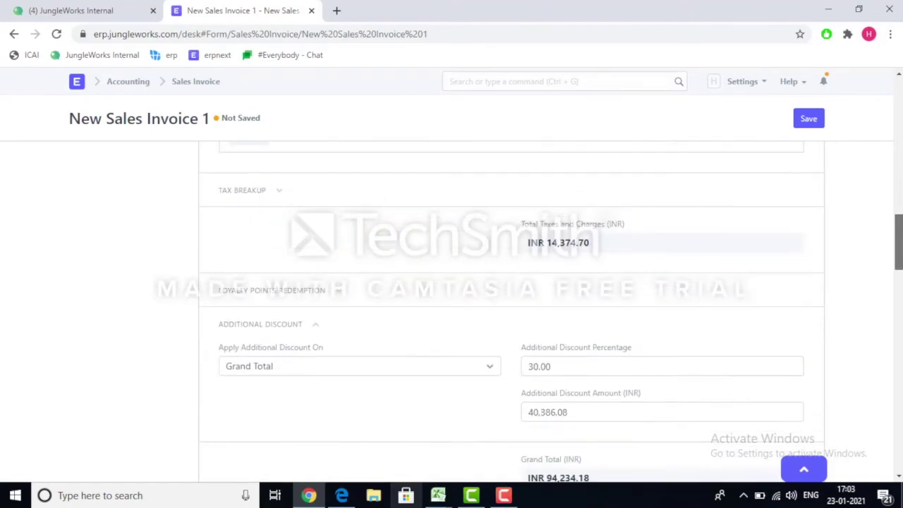
scroll(512, 311, "down", 5)
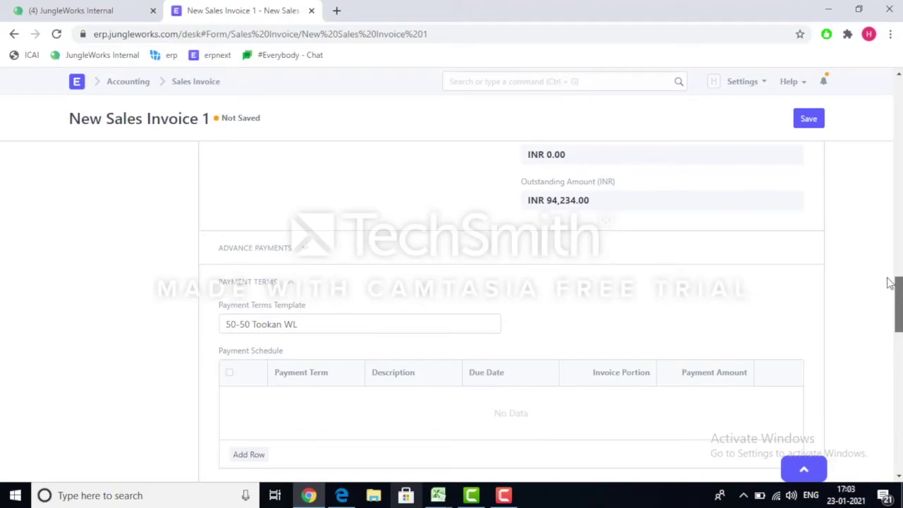
Expand Advance Payments, wait out the unresponsive page, and check the empty advances and payment schedule.
left_click_drag(899, 291, 900, 298)
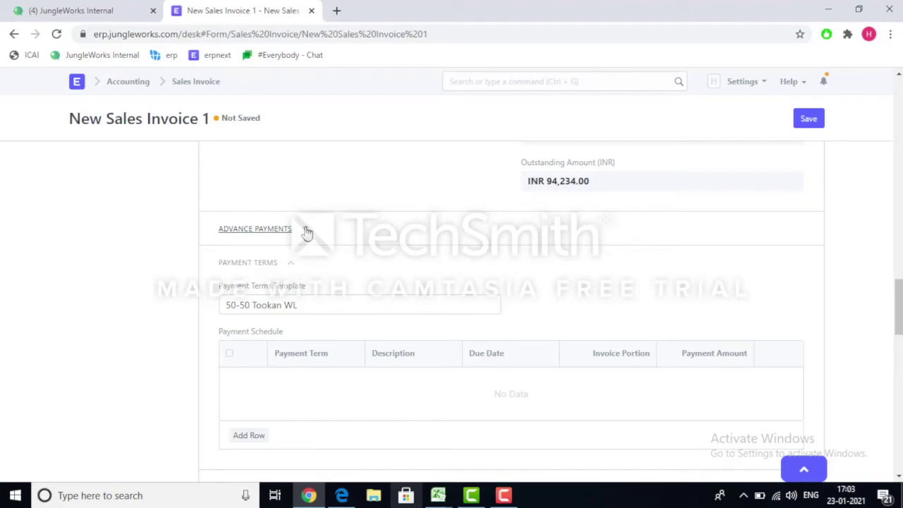
left_click(307, 233)
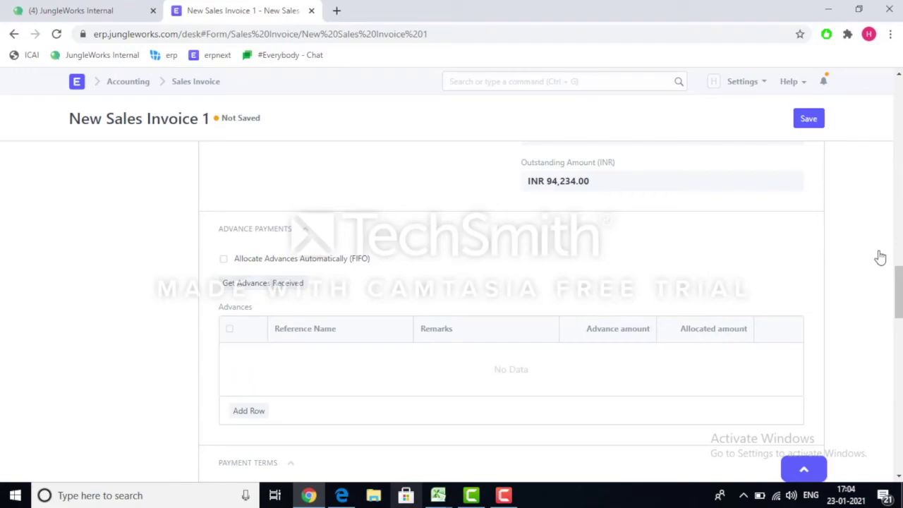
left_click_drag(896, 277, 898, 306)
left_click(252, 388)
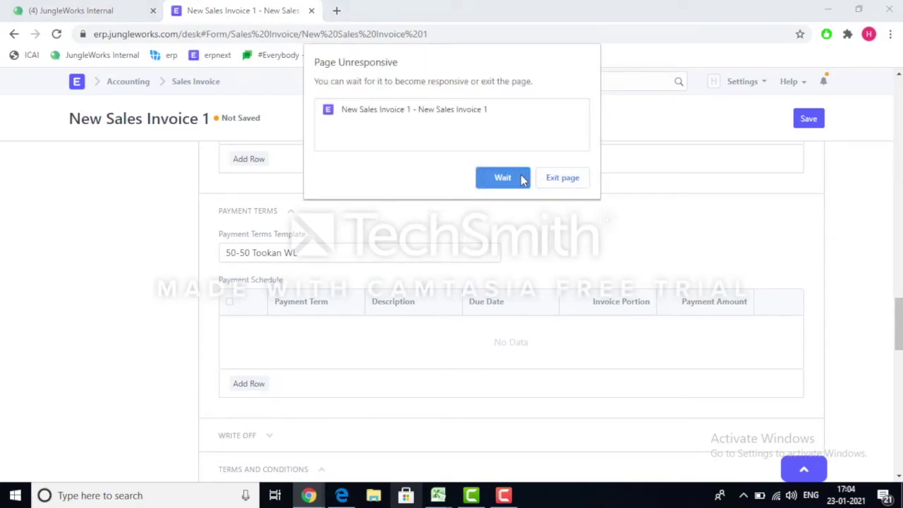
left_click(522, 178)
left_click_drag(900, 330, 901, 305)
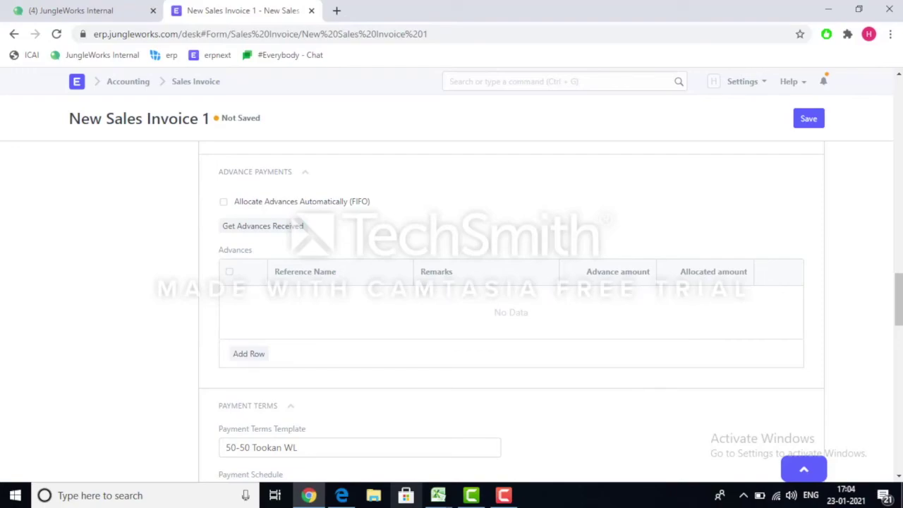
scroll(899, 297, "down", 1)
scroll(899, 297, "down", 1)
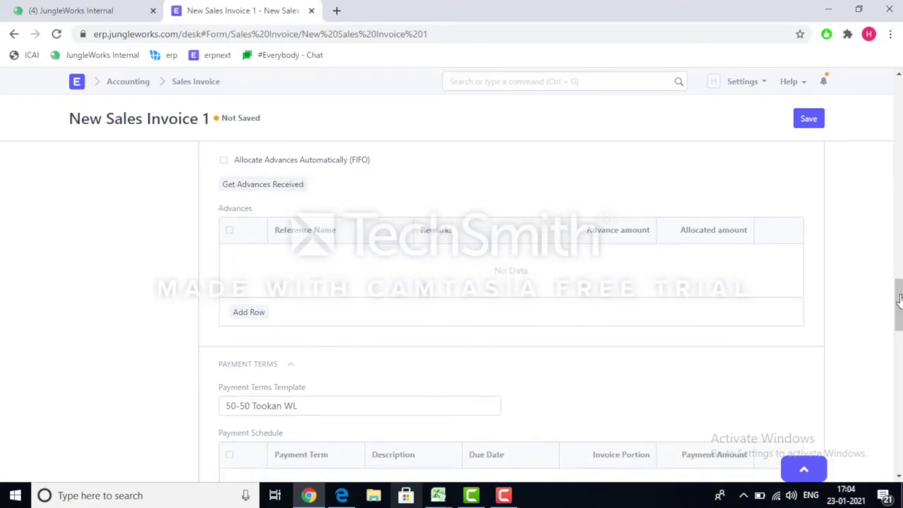
scroll(899, 300, "down", 4)
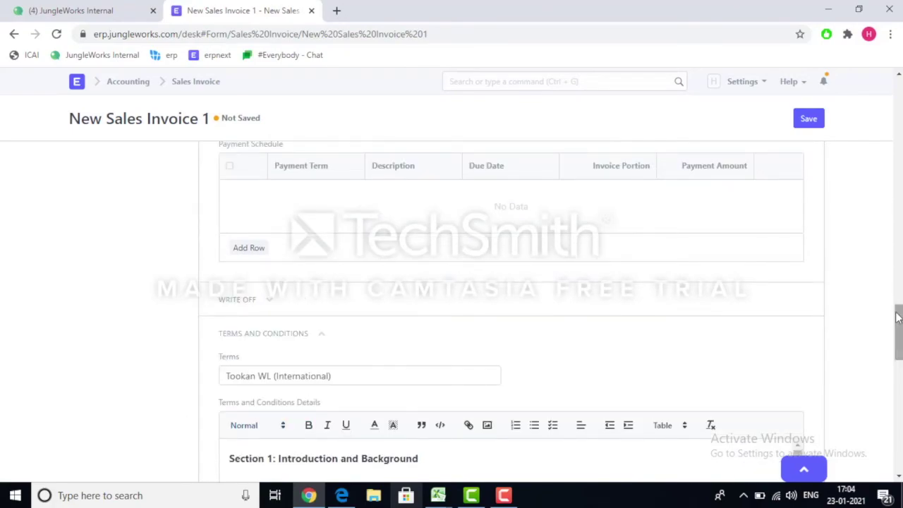
scroll(898, 303, "up", 2)
scroll(898, 296, "up", 1)
Add a payment schedule row with the term 'Payment on completion of white labeling'.
scroll(897, 296, "down", 2)
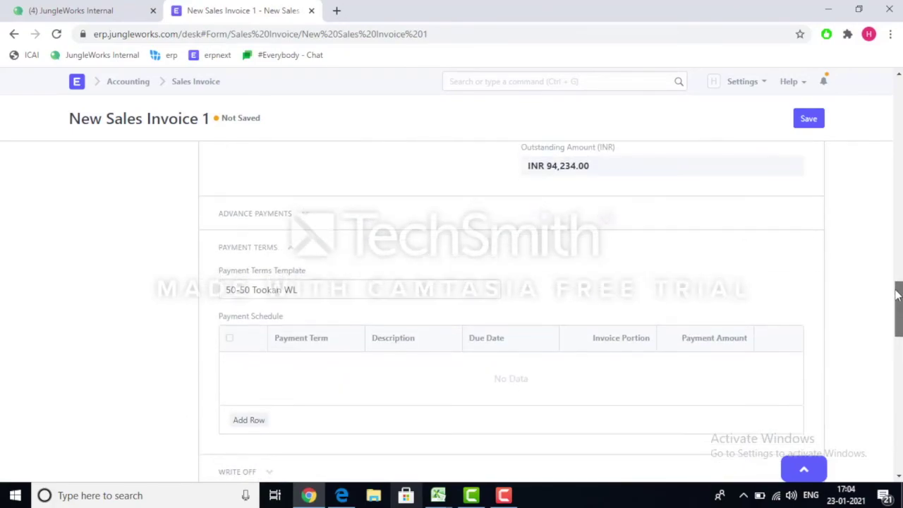
left_click(254, 317)
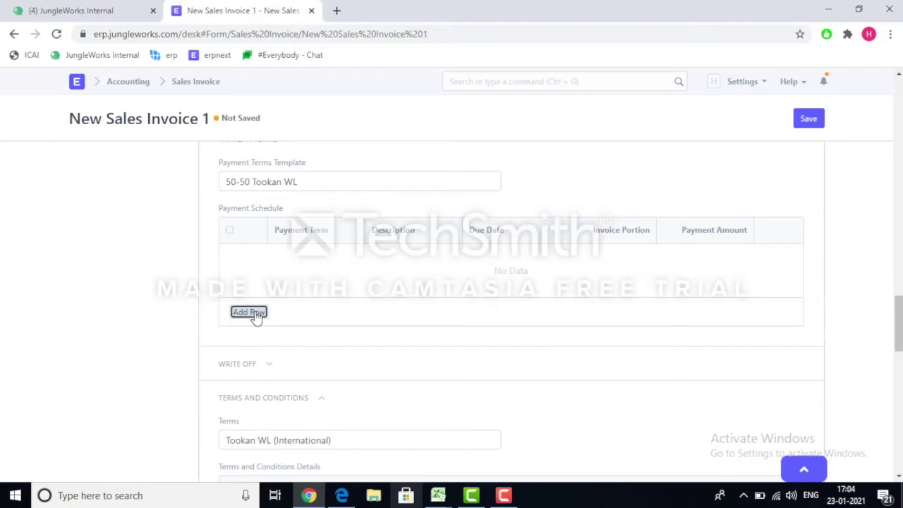
left_click(278, 200)
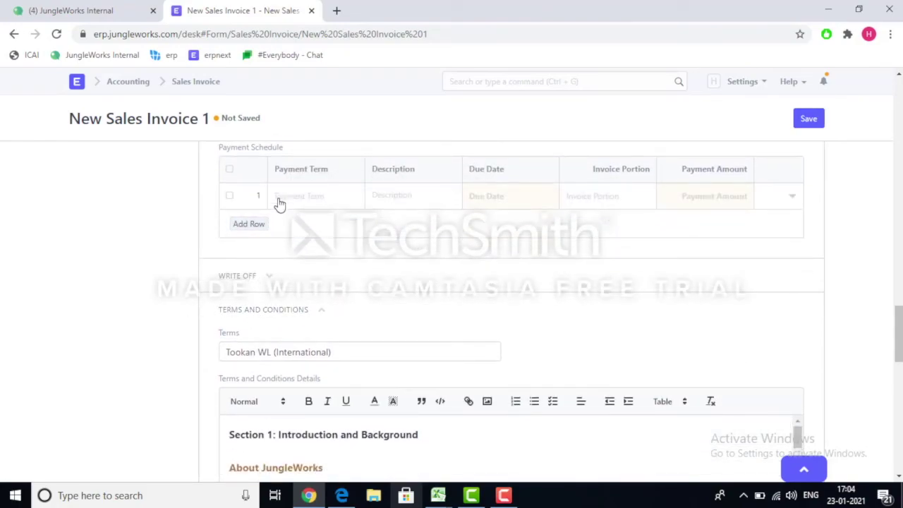
type("payment on ")
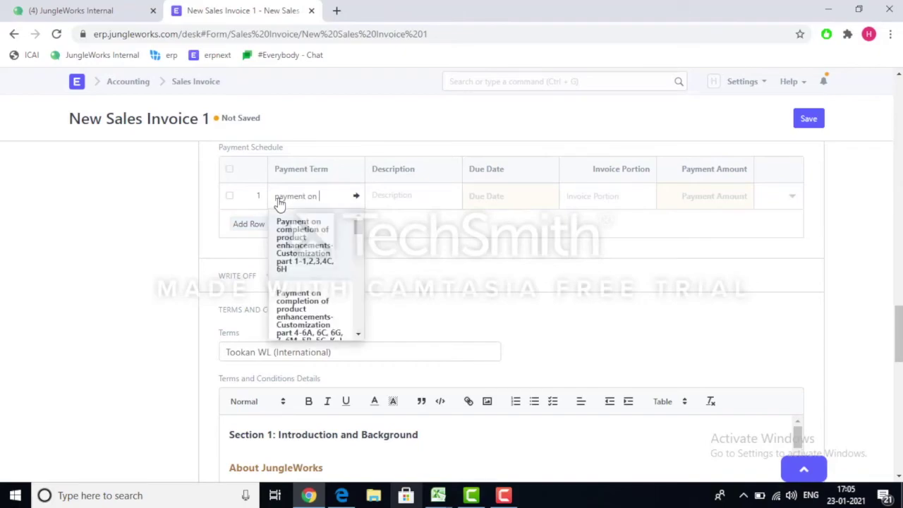
type("completion of wi")
type("ite")
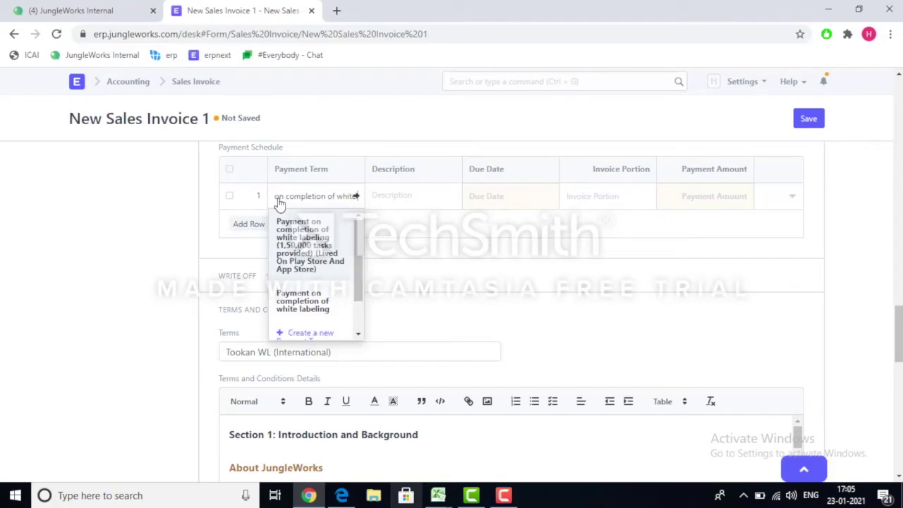
left_click(297, 306)
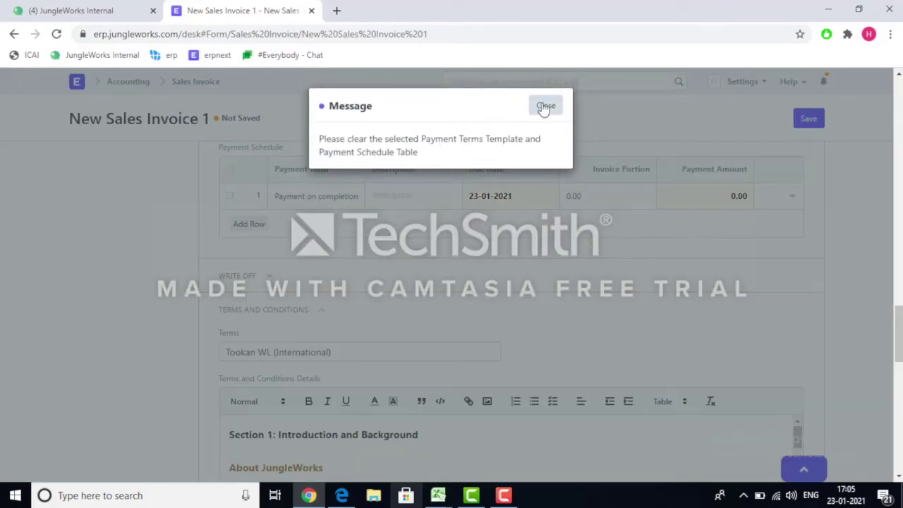
left_click(543, 106)
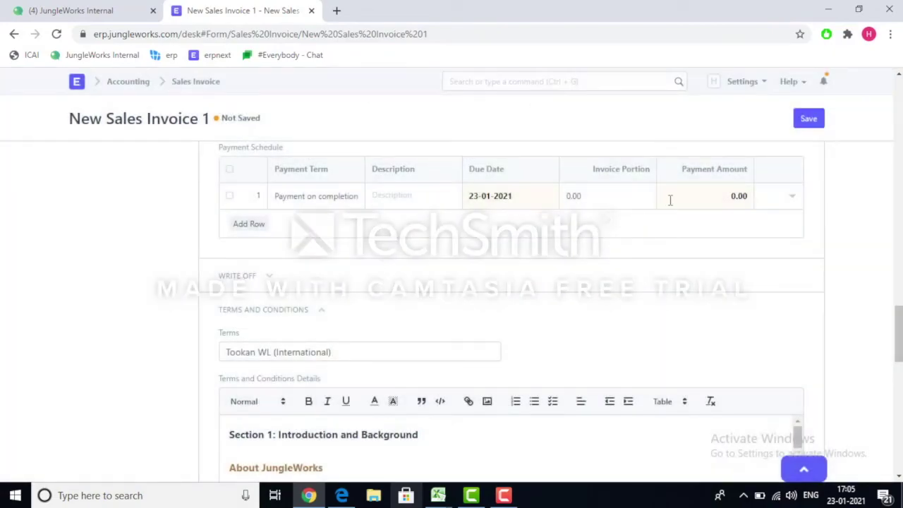
Enter 47117 as the row's payment amount and attempt to save the invoice.
type("47117")
left_click_drag(897, 323, 898, 113)
left_click(813, 120)
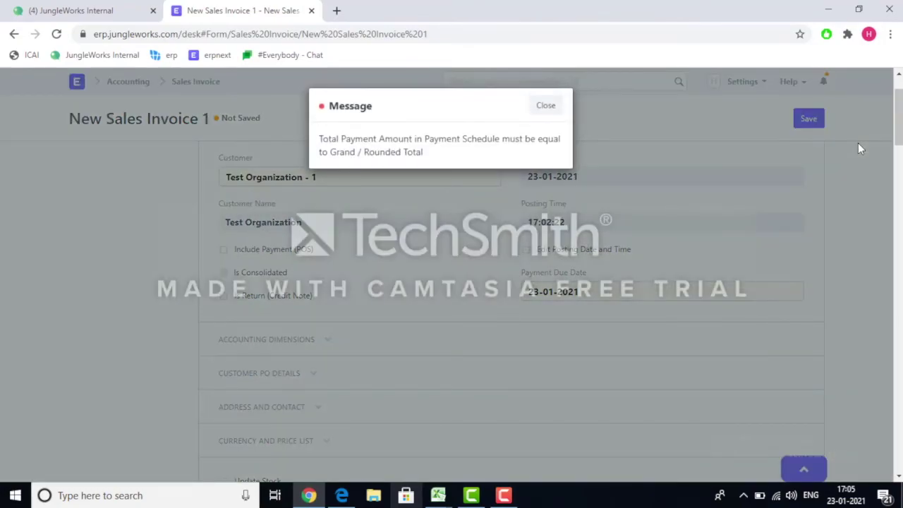
Dismiss the payment total error and enable Allocate Advances Automatically (FIFO).
left_click(548, 106)
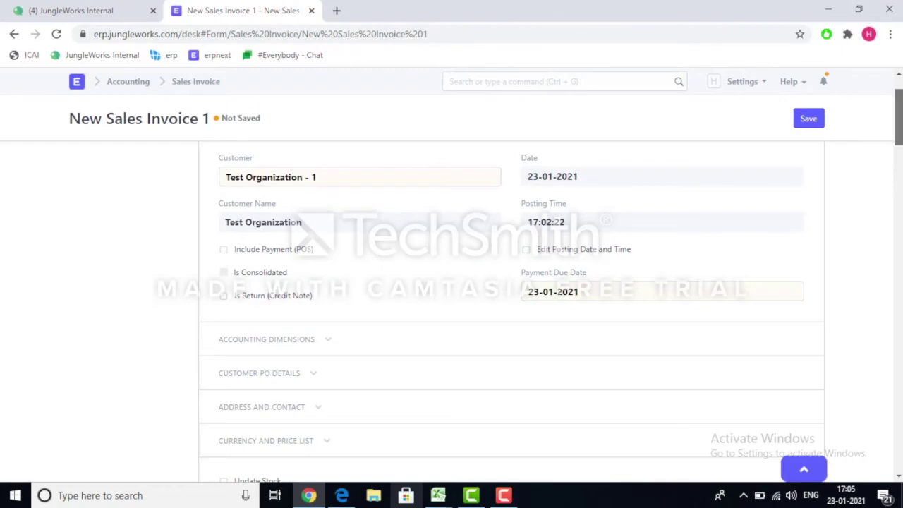
scroll(512, 311, "down", 15)
scroll(512, 311, "down", 6)
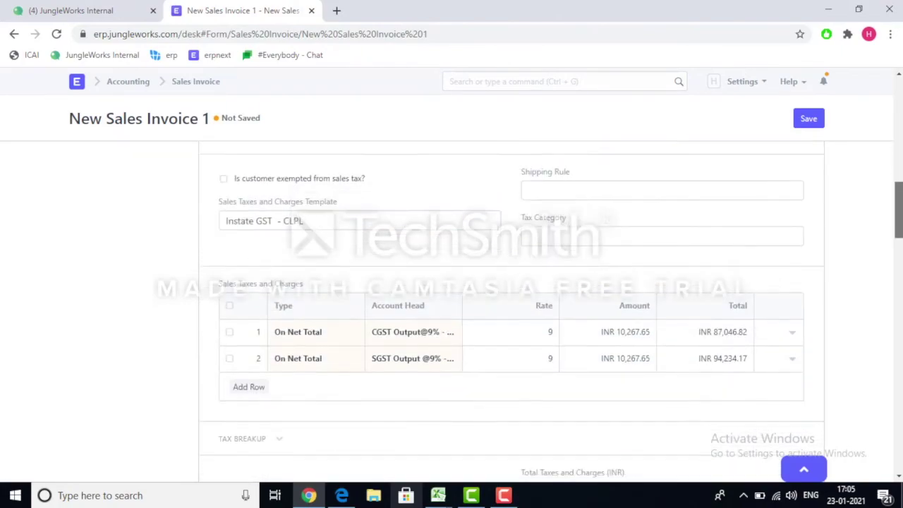
scroll(512, 311, "down", 5)
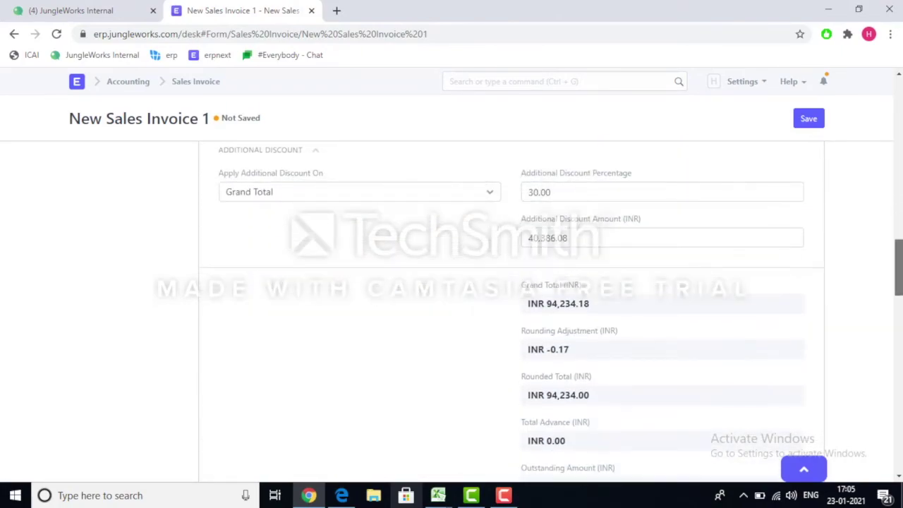
scroll(512, 310, "down", 2)
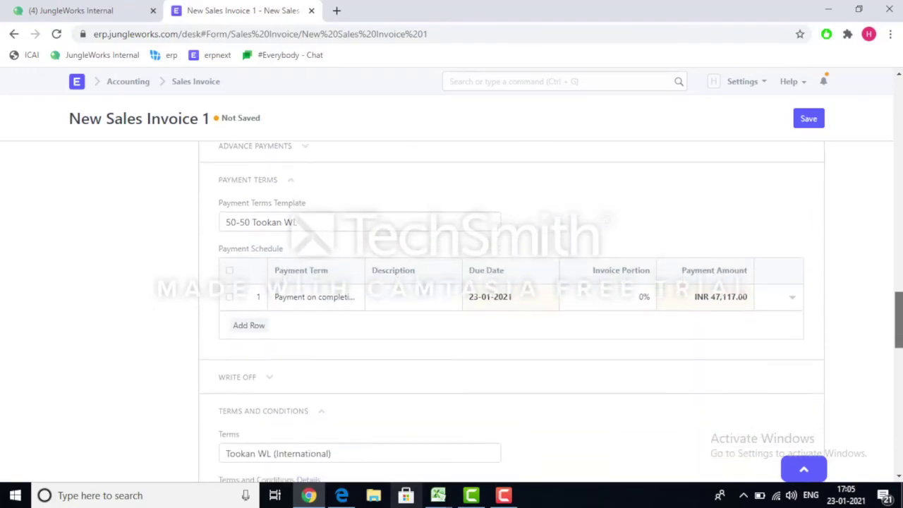
left_click(305, 149)
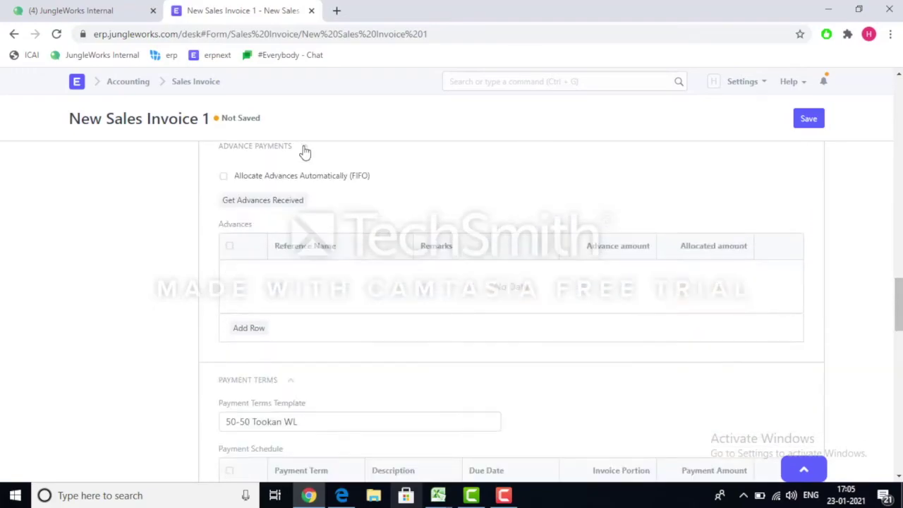
left_click(224, 177)
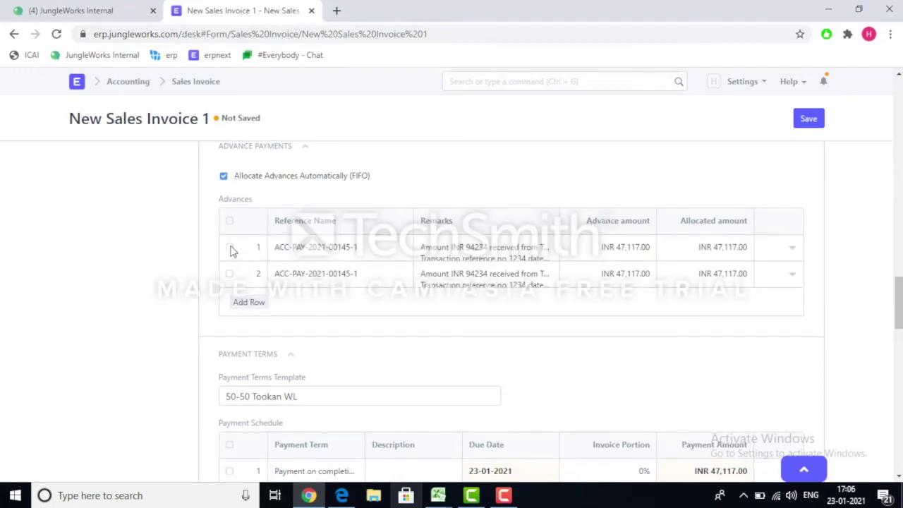
Delete the duplicate first advance row, keeping one INR 47,117.00 advance, and save.
left_click(231, 248)
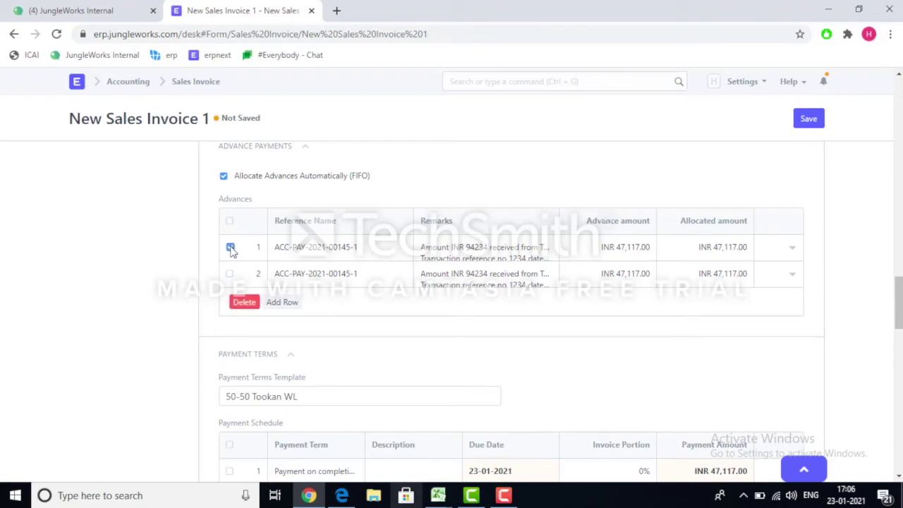
left_click(245, 303)
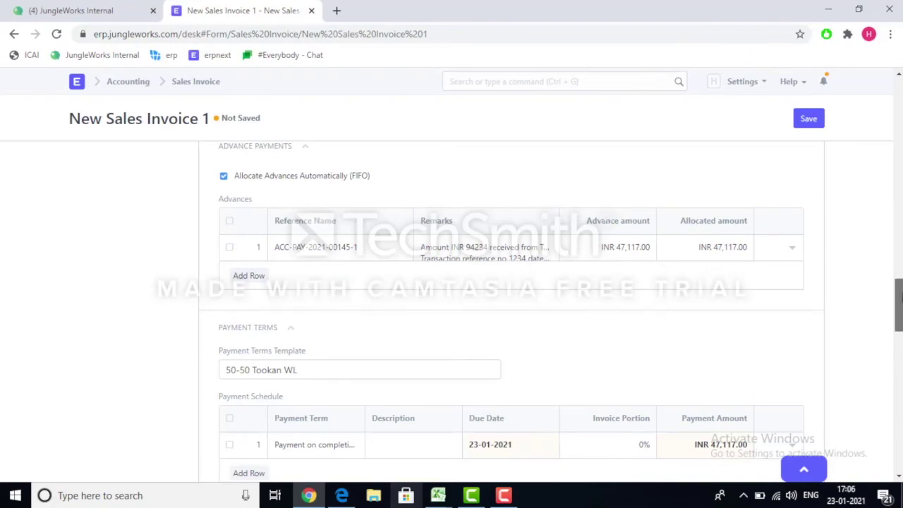
left_click_drag(899, 300, 899, 218)
left_click(818, 124)
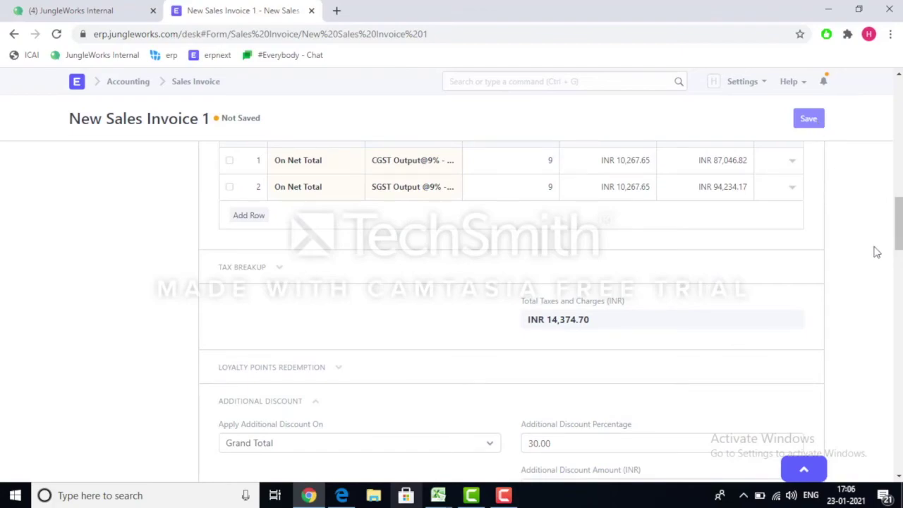
left_click_drag(899, 228, 899, 115)
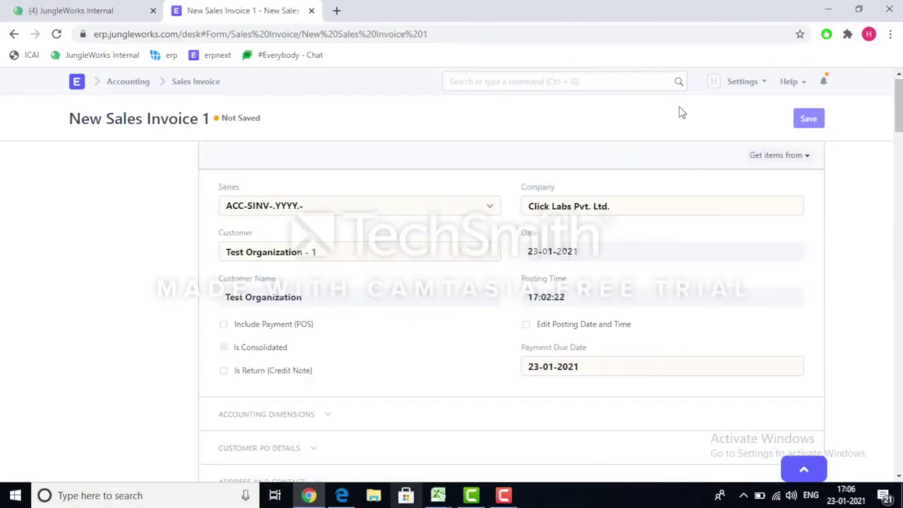
Save the invoice with Ctrl+S as ACC-SINV-2021-00043 and return to the Delivery Note list.
key("ctrl+s")
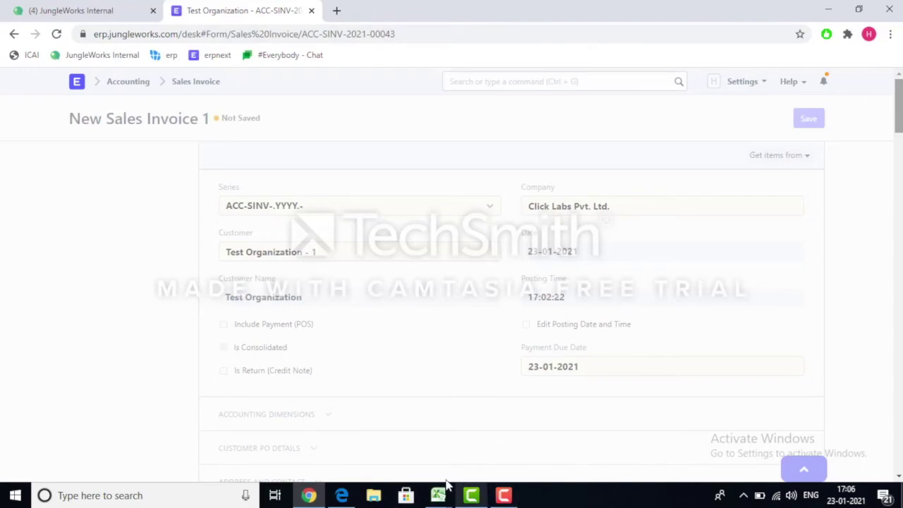
left_click(471, 495)
left_click(503, 497)
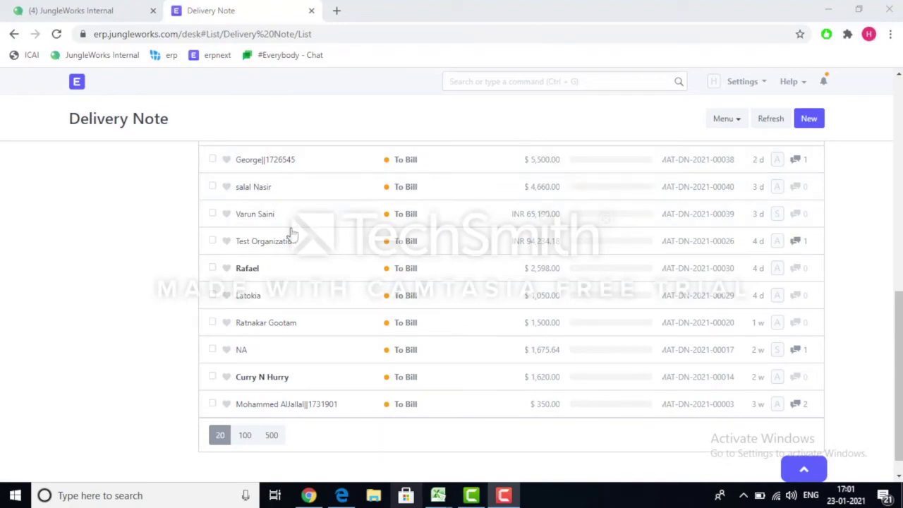
Open MAT-DN-2021-00026 and follow its Sales Order reference to SAL-ORD-2021-00205.
left_click(277, 245)
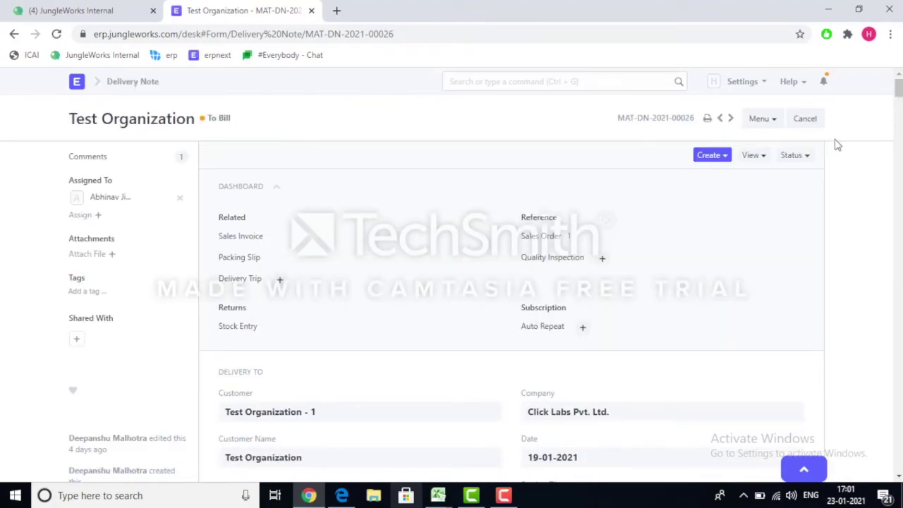
left_click_drag(899, 86, 899, 88)
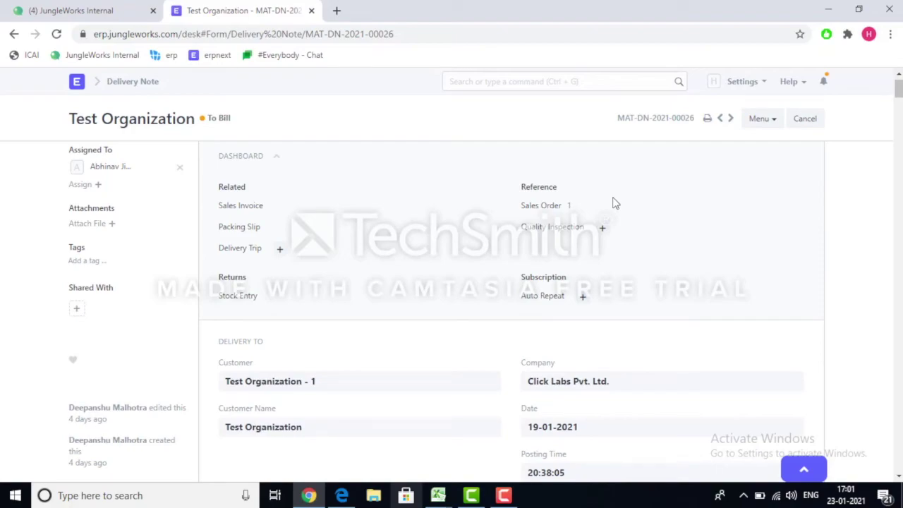
left_click(554, 207)
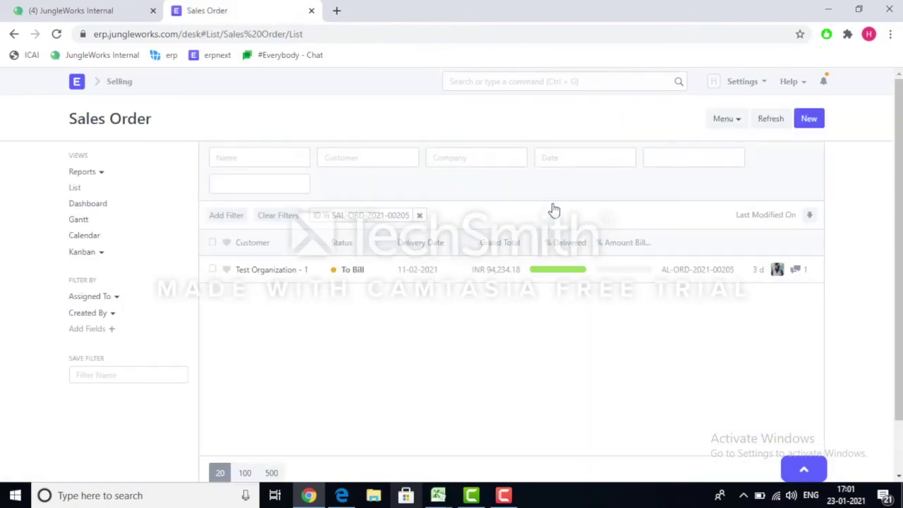
Reopen SAL-ORD-2021-00205 and scroll through its items, taxes and payment schedule.
left_click(274, 270)
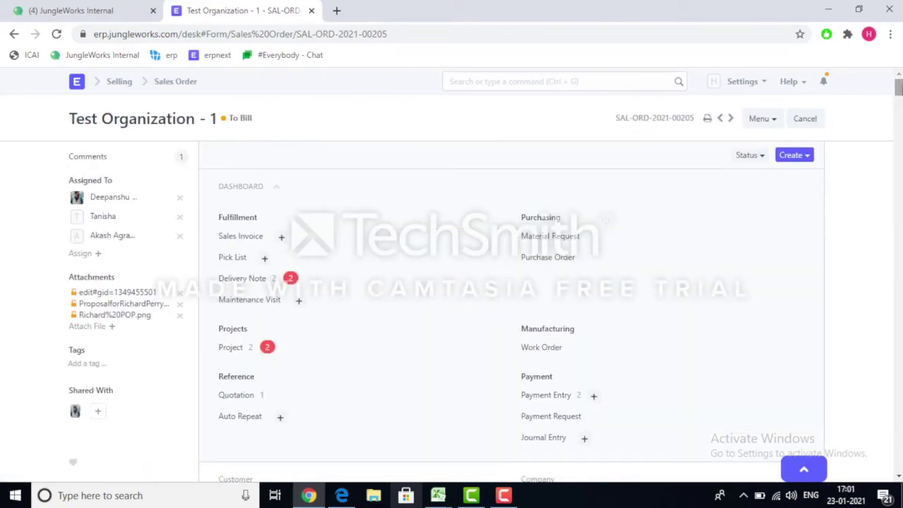
scroll(451, 310, "down", 2)
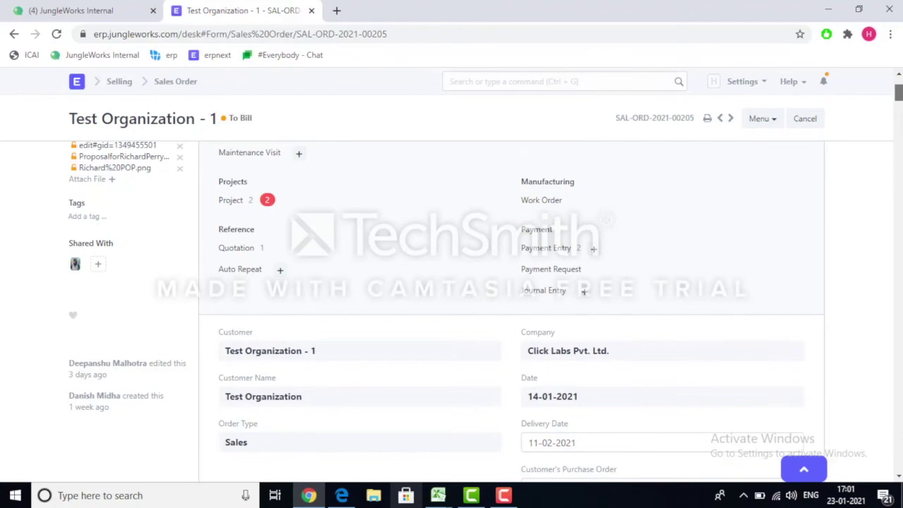
scroll(451, 310, "down", 4)
scroll(451, 311, "down", 2)
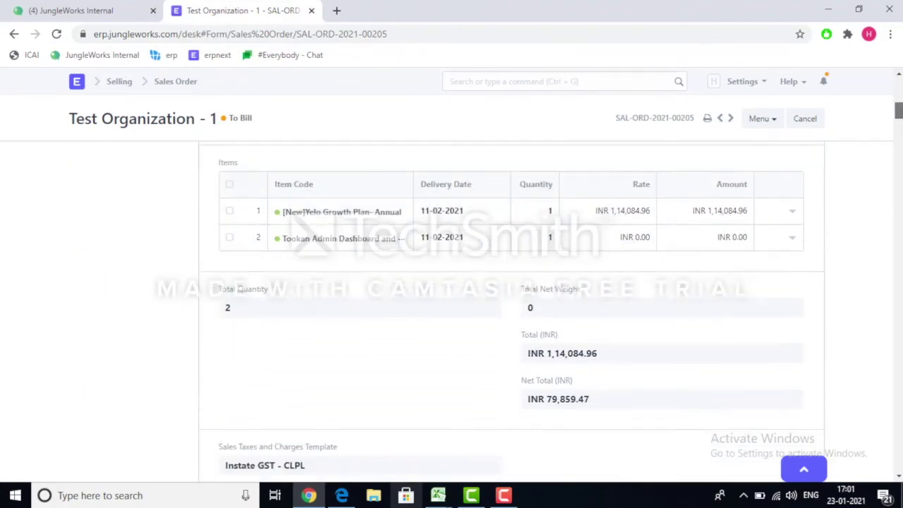
scroll(452, 311, "down", 2)
scroll(452, 310, "down", 5)
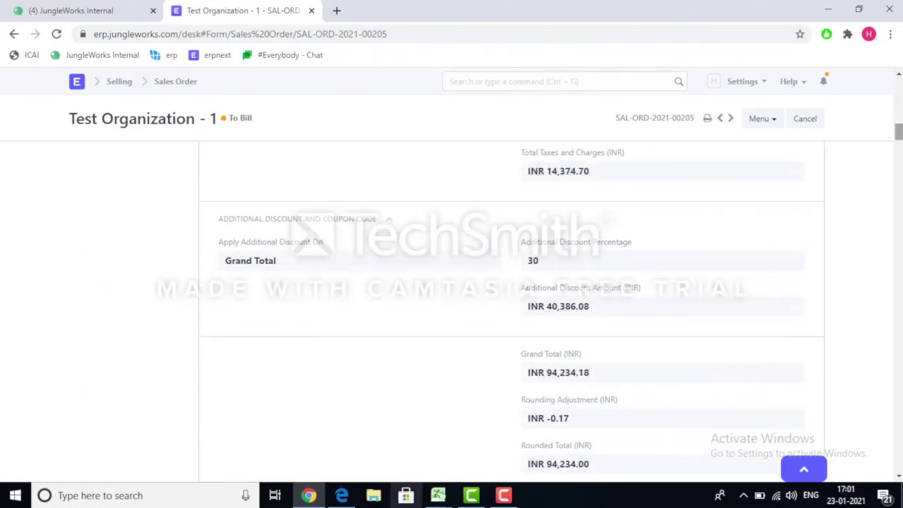
scroll(451, 310, "up", 1)
scroll(899, 134, "up", 1)
scroll(899, 141, "down", 5)
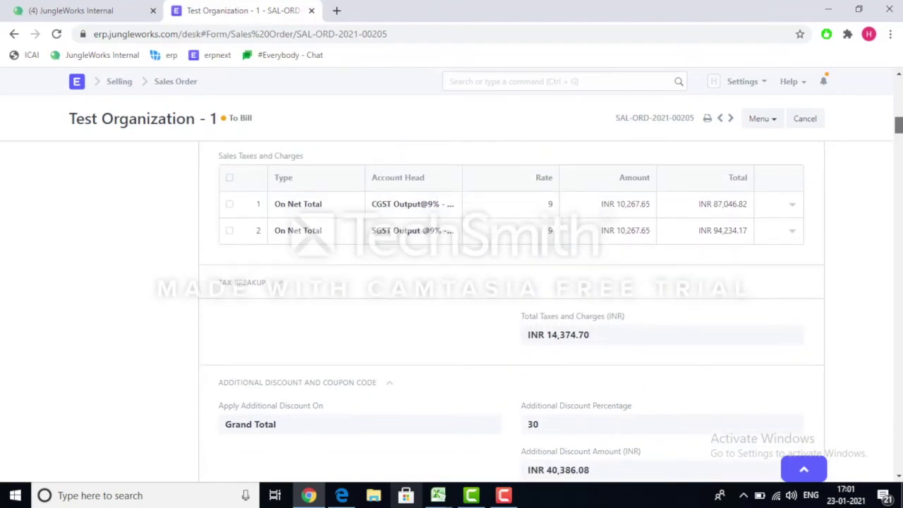
scroll(899, 155, "down", 4)
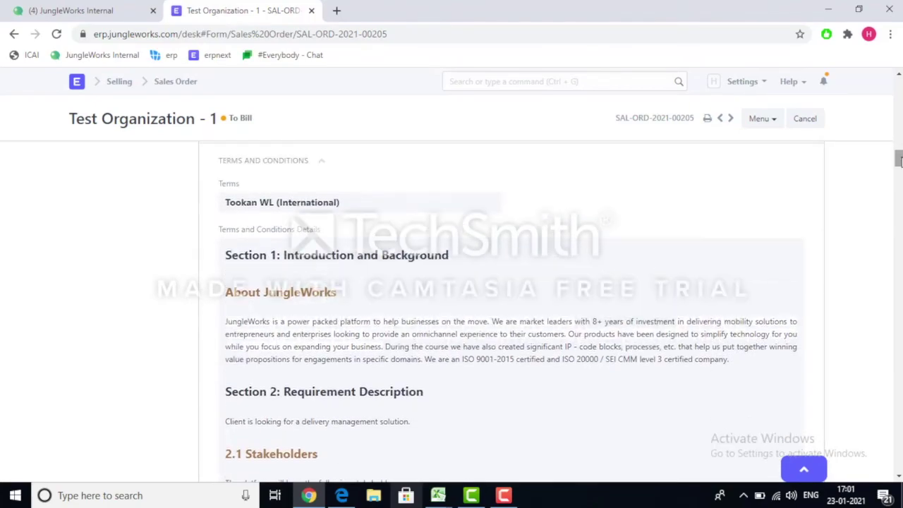
scroll(899, 157, "up", 4)
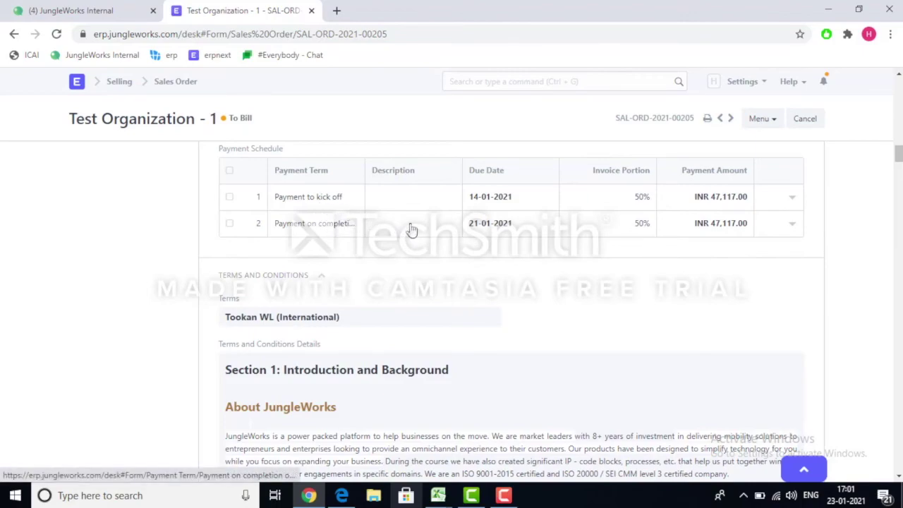
Inspect the details of payment schedule row 2, then close them and scroll back up.
left_click(336, 233)
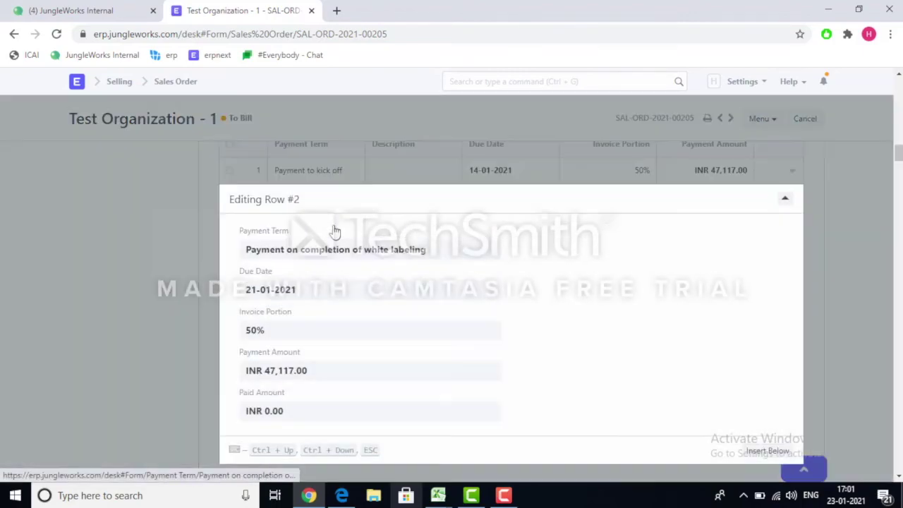
left_click(845, 211)
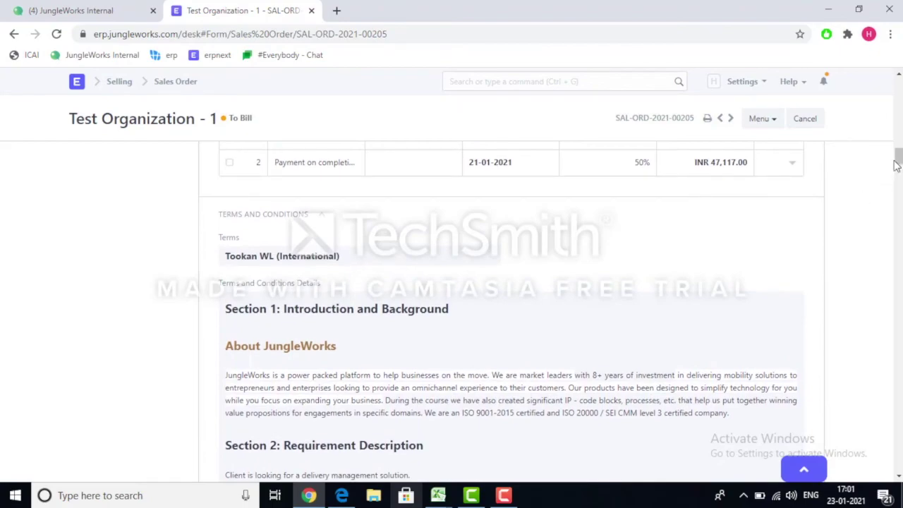
left_click_drag(899, 161, 898, 86)
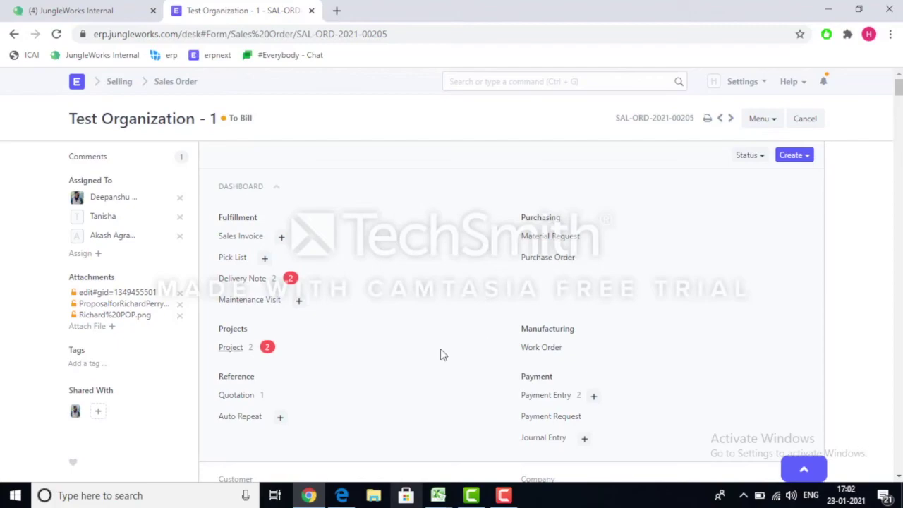
left_click(282, 239)
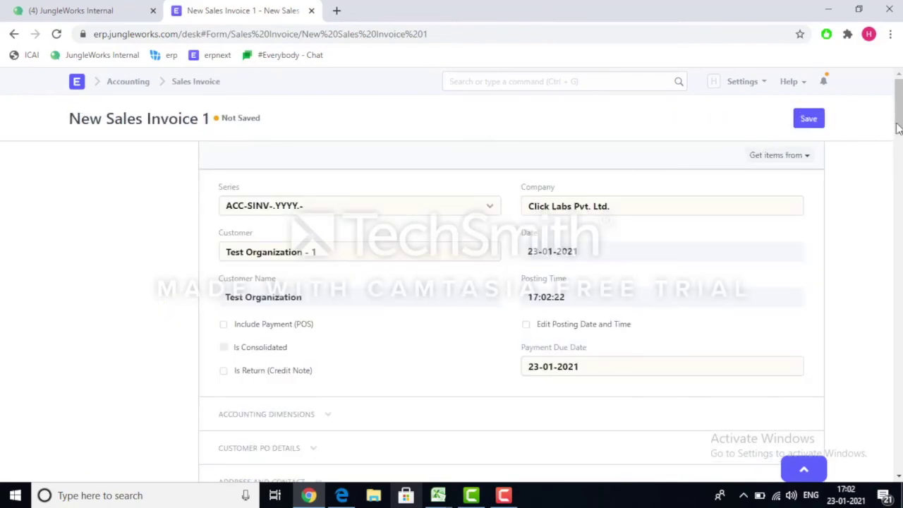
left_click_drag(898, 129, 899, 131)
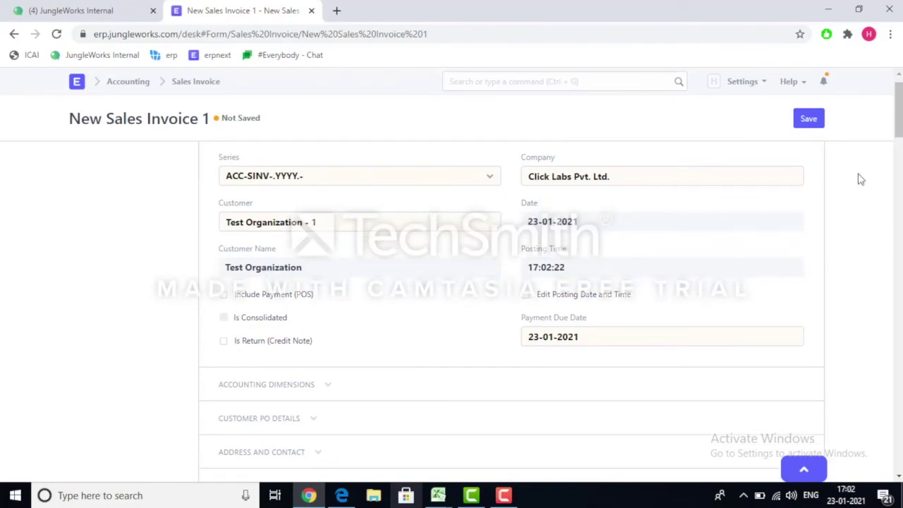
left_click_drag(900, 121, 900, 164)
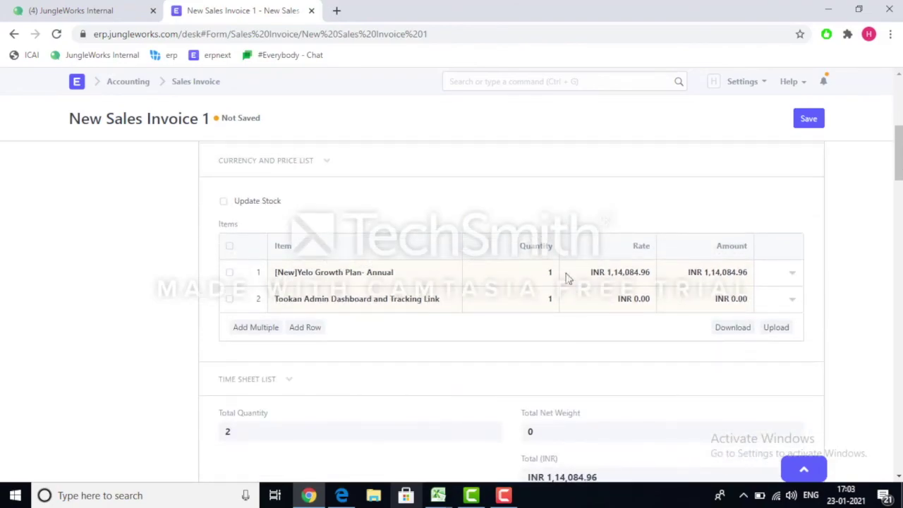
left_click_drag(901, 172, 900, 318)
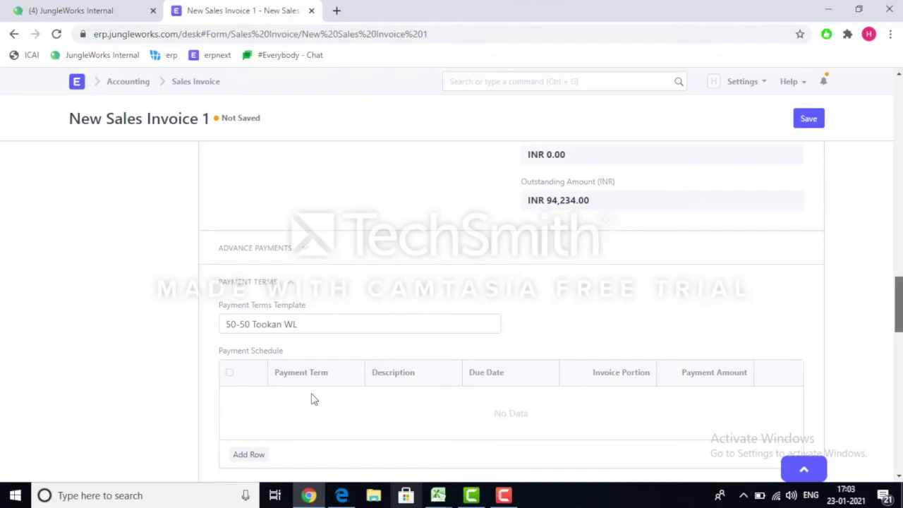
left_click_drag(897, 291, 898, 295)
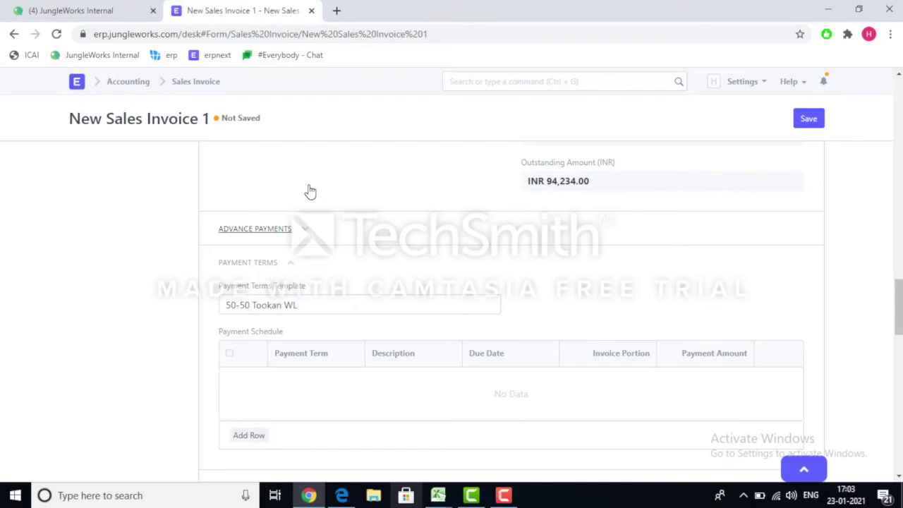
left_click(307, 233)
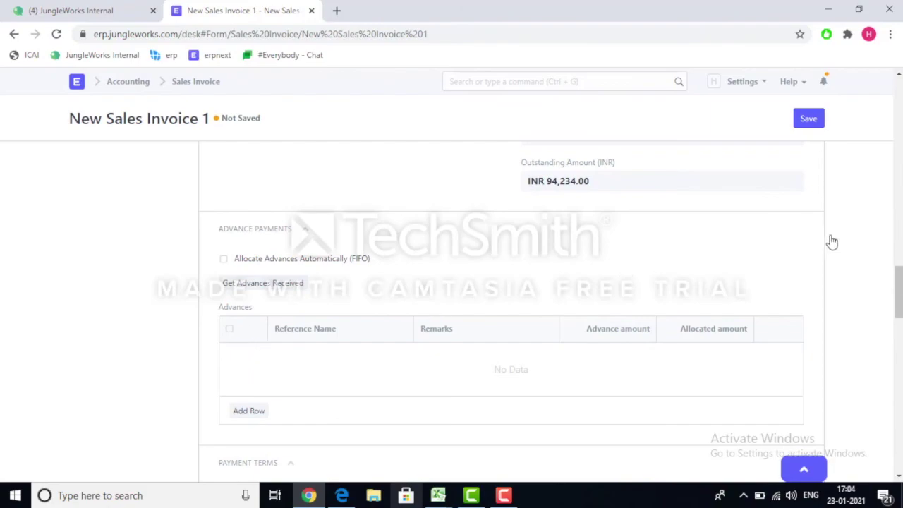
left_click_drag(896, 285, 898, 313)
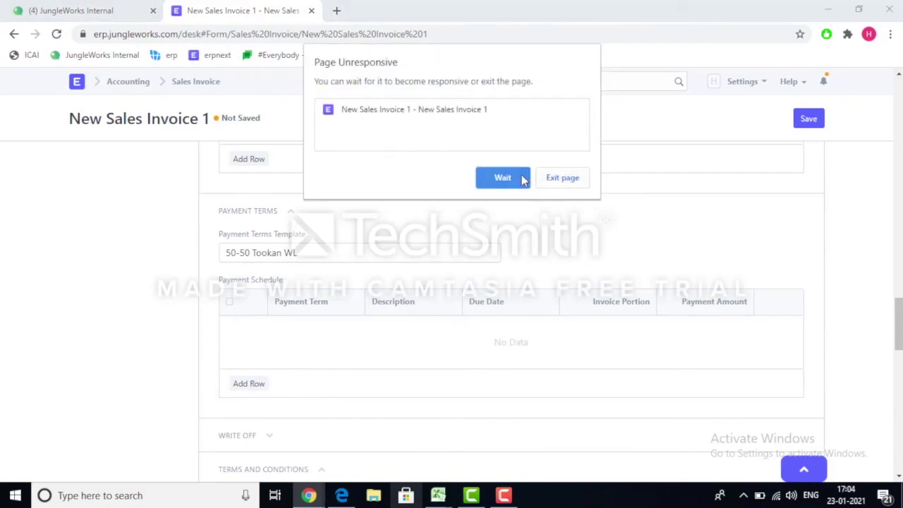
left_click(522, 180)
left_click_drag(900, 332, 901, 308)
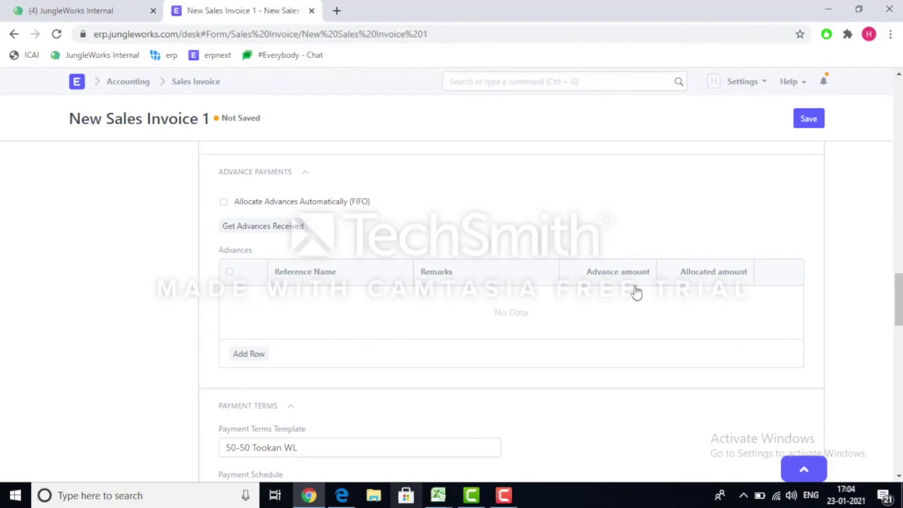
left_click_drag(900, 295, 899, 300)
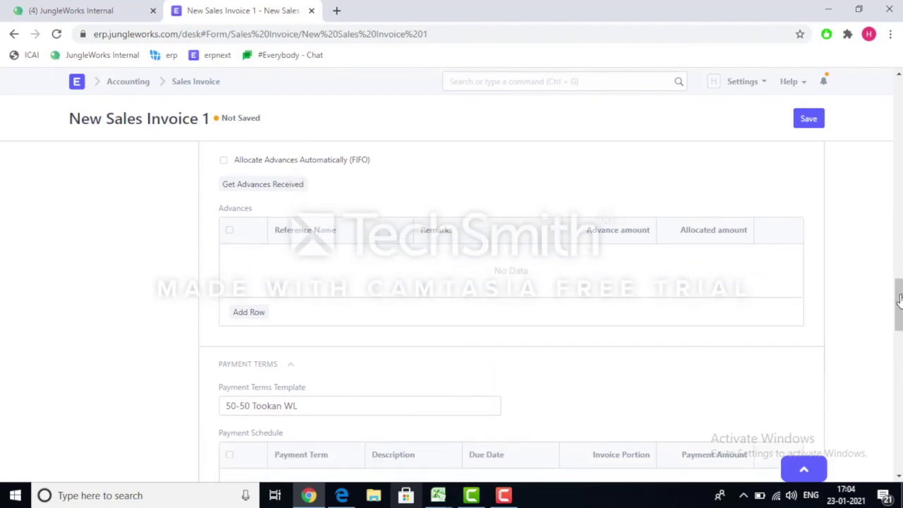
scroll(900, 309, "down", 2)
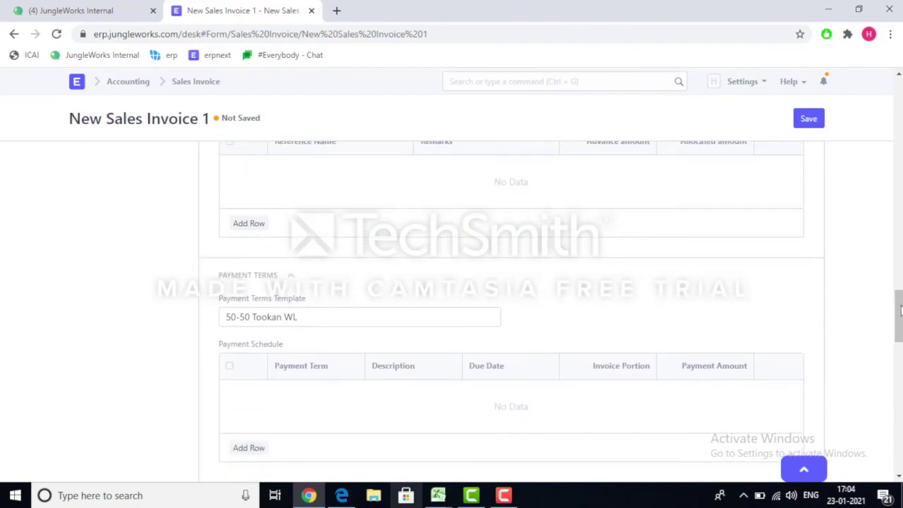
scroll(345, 430, "down", 2)
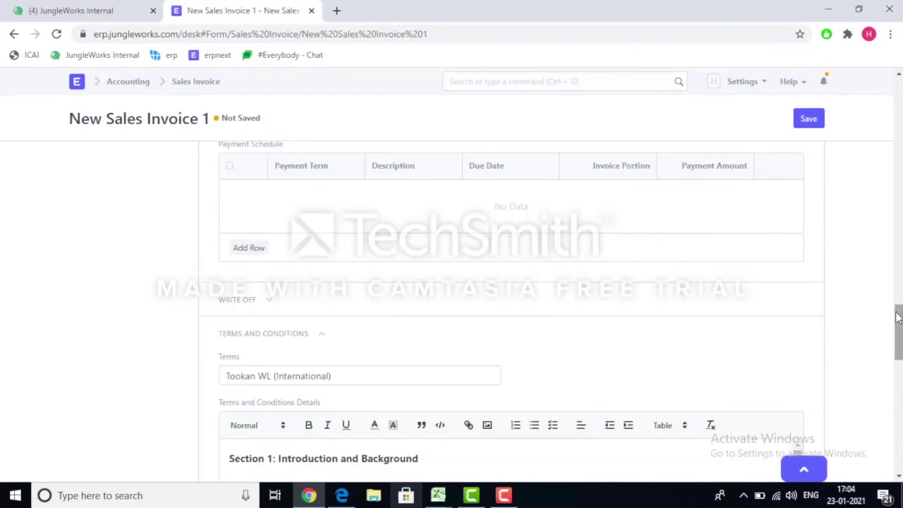
mouse_move(899, 313)
left_mouse_down()
mouse_move(898, 291)
mouse_move(898, 305)
left_mouse_up()
Add a payment schedule row using the 'Payment on completion of white labeling' term, amount 47117.
left_click(255, 313)
scroll(256, 317, "down", 1)
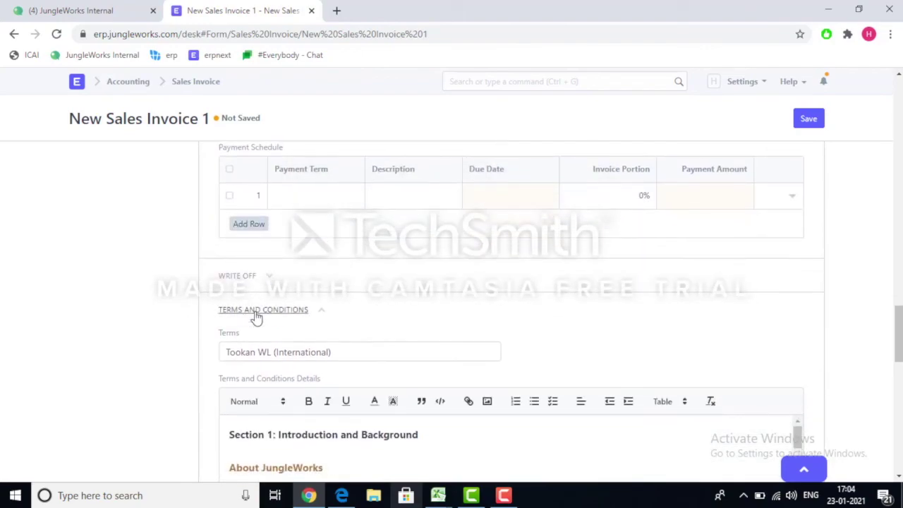
left_click(279, 204)
type("payme")
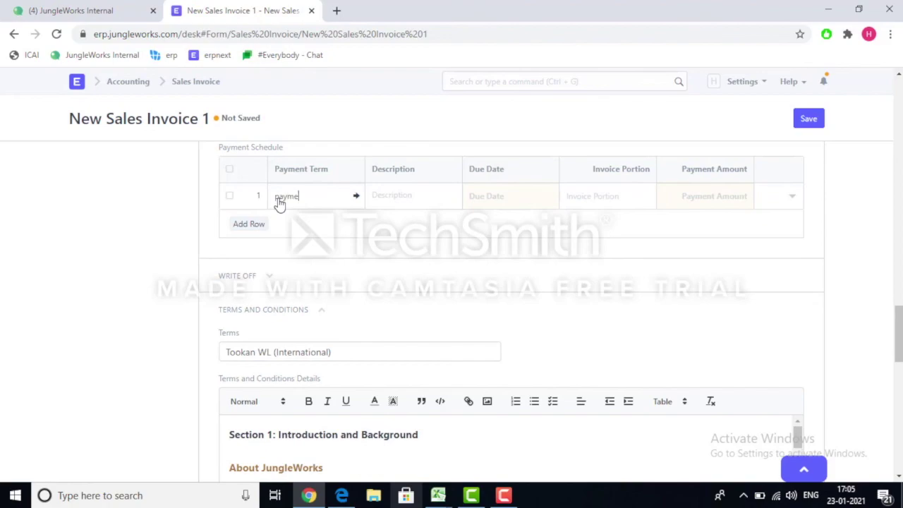
type("nt on ")
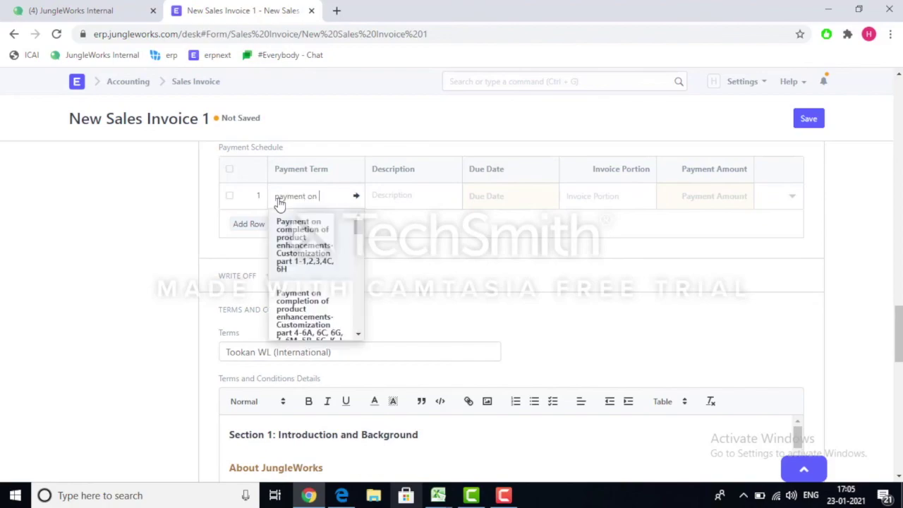
type("completion of white")
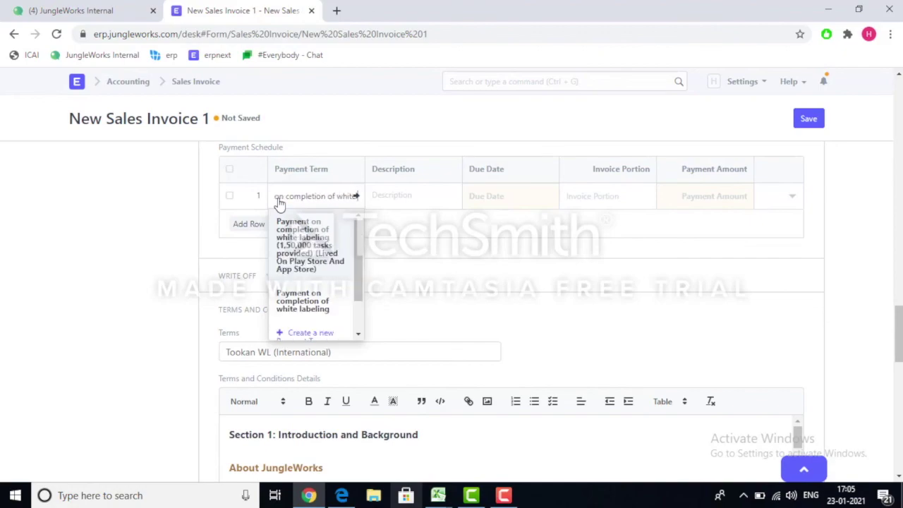
left_click(292, 309)
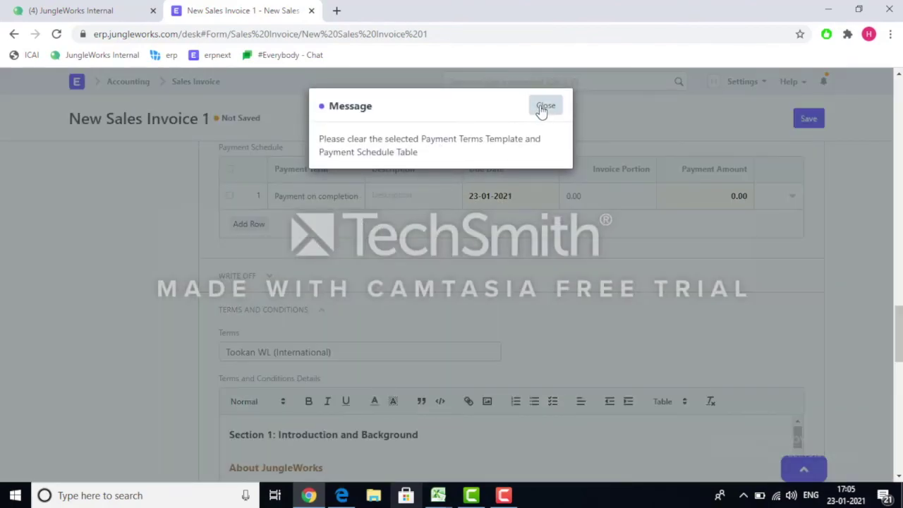
left_click(545, 108)
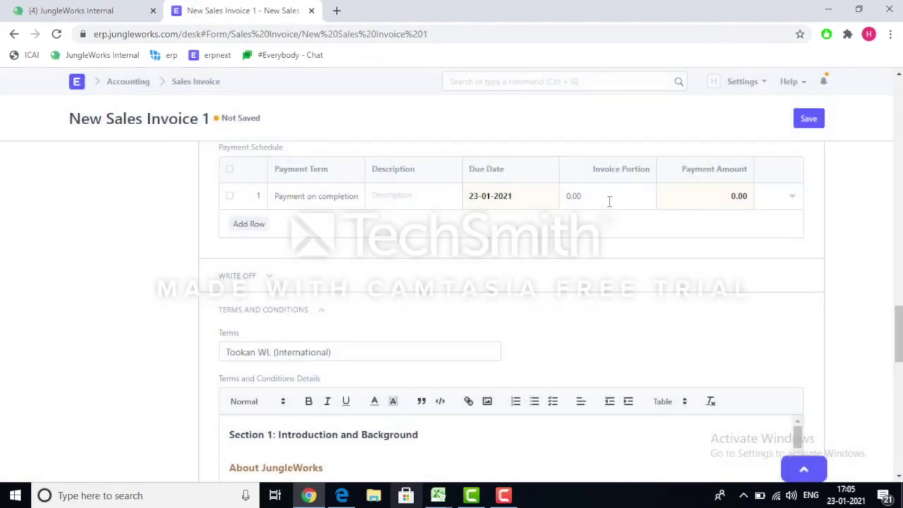
left_click(686, 204)
type("47117")
left_click_drag(898, 323, 899, 120)
Try saving, dismiss the payment-total mismatch warning, and scroll down to Payment Terms.
left_click(811, 120)
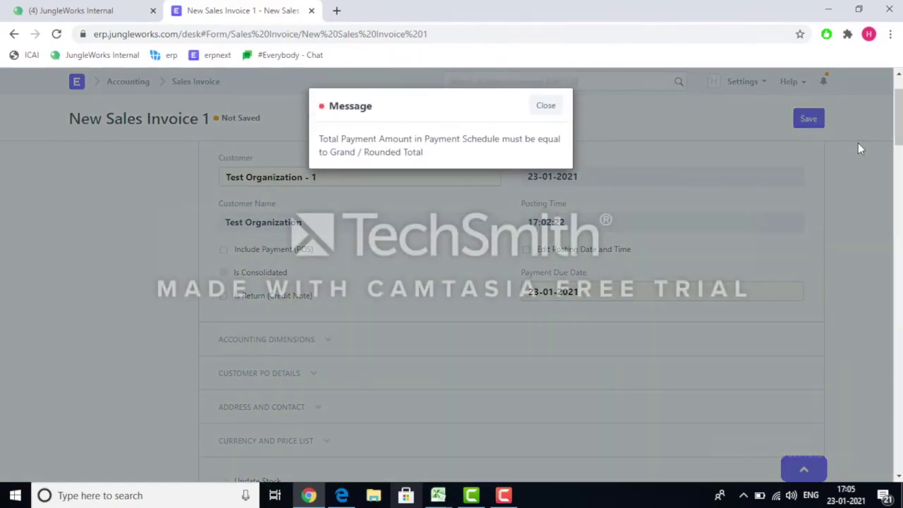
left_click(550, 105)
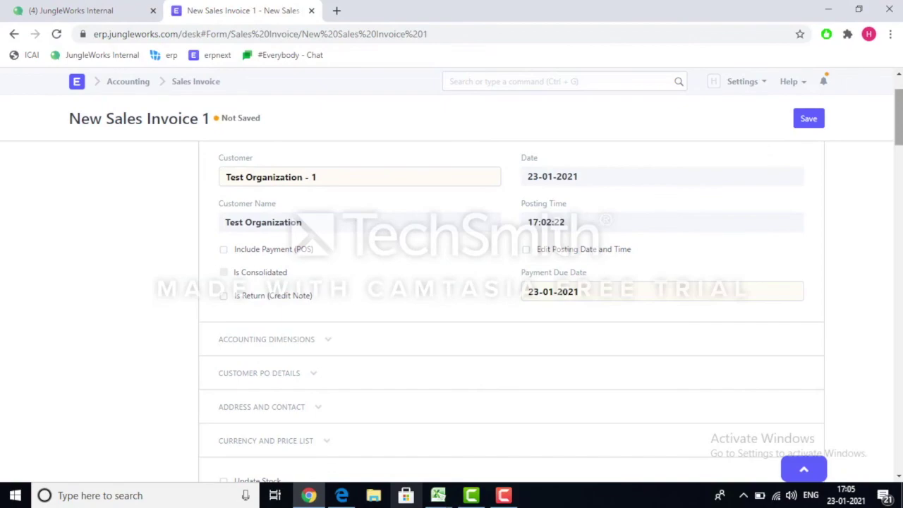
scroll(512, 311, "down", 10)
scroll(512, 310, "down", 7)
scroll(511, 310, "down", 5)
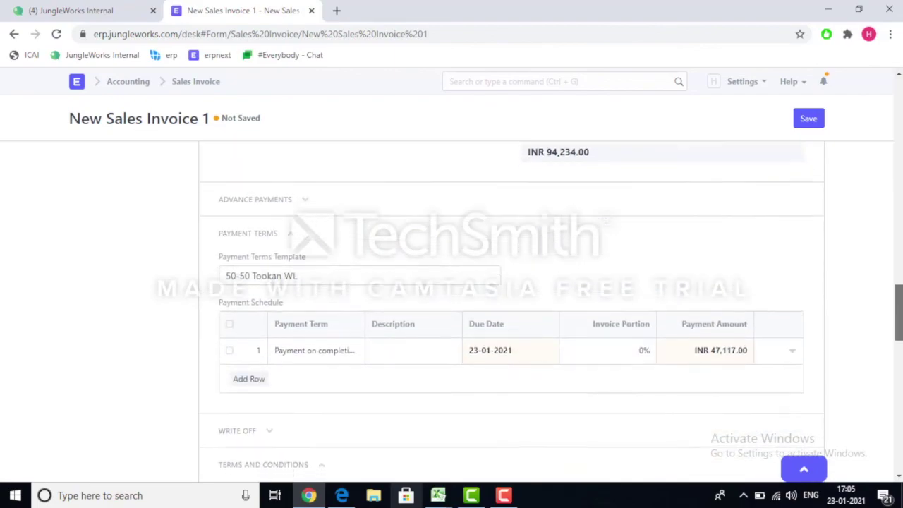
scroll(864, 321, "down", 1)
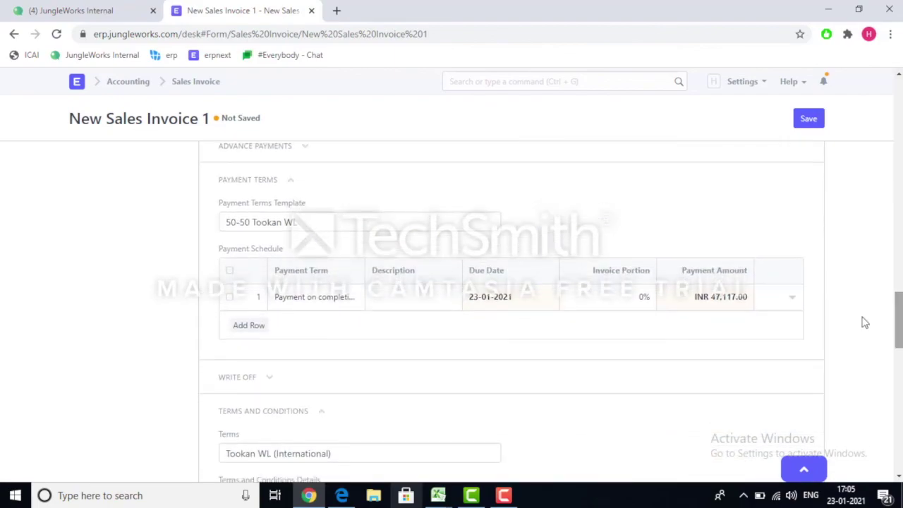
Enable FIFO automatic advance allocation, delete the first advance row, and save again.
left_click(305, 149)
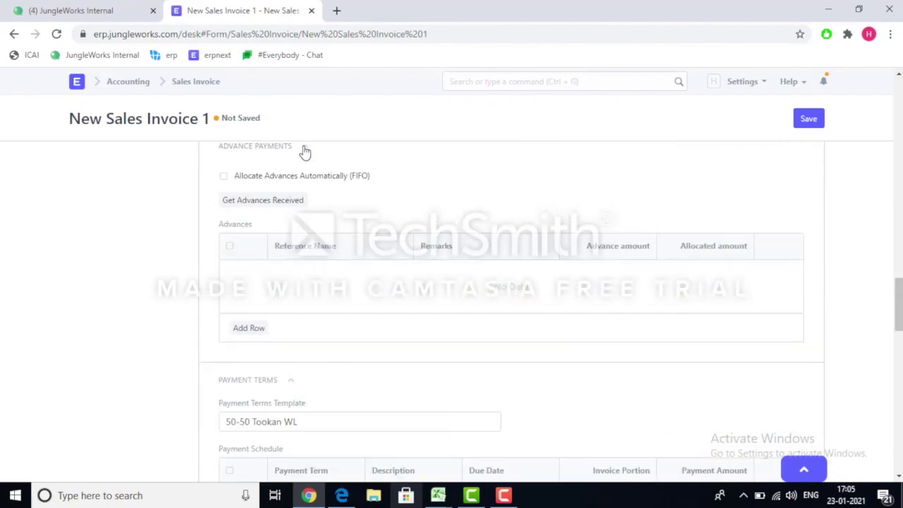
left_click(225, 178)
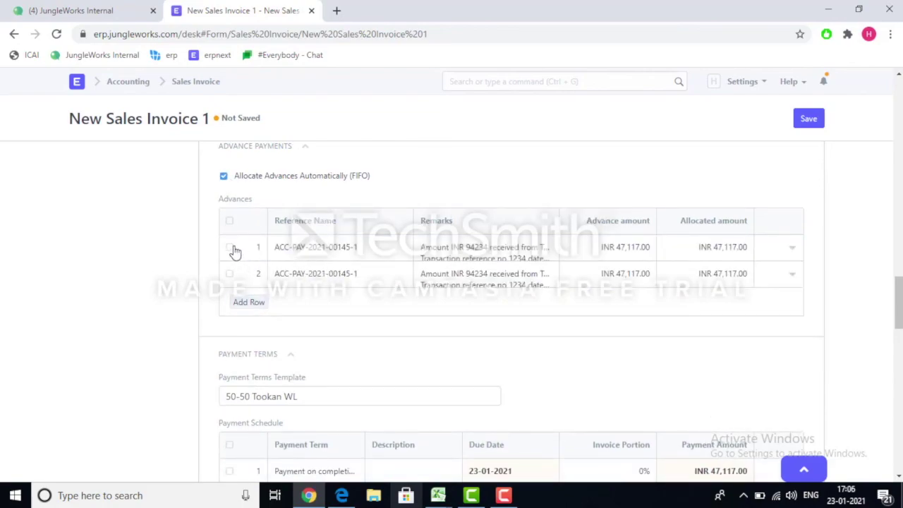
left_click(230, 247)
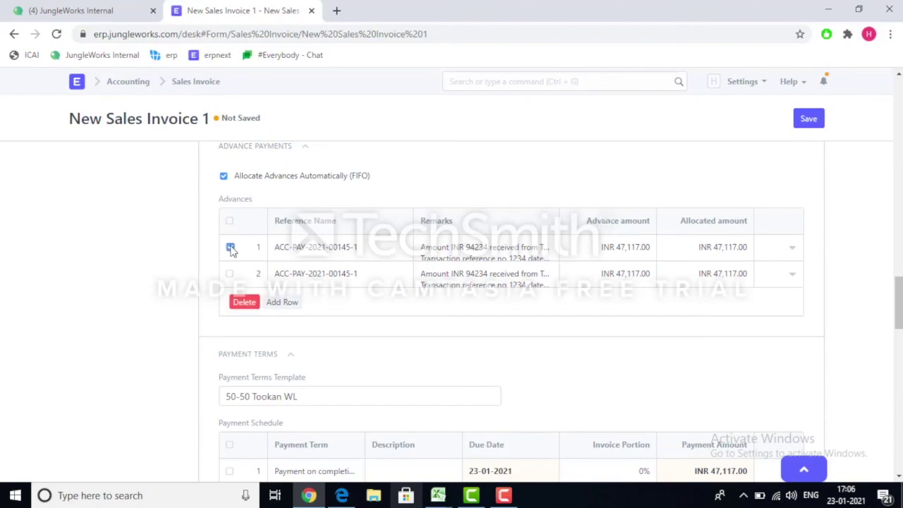
left_click(245, 304)
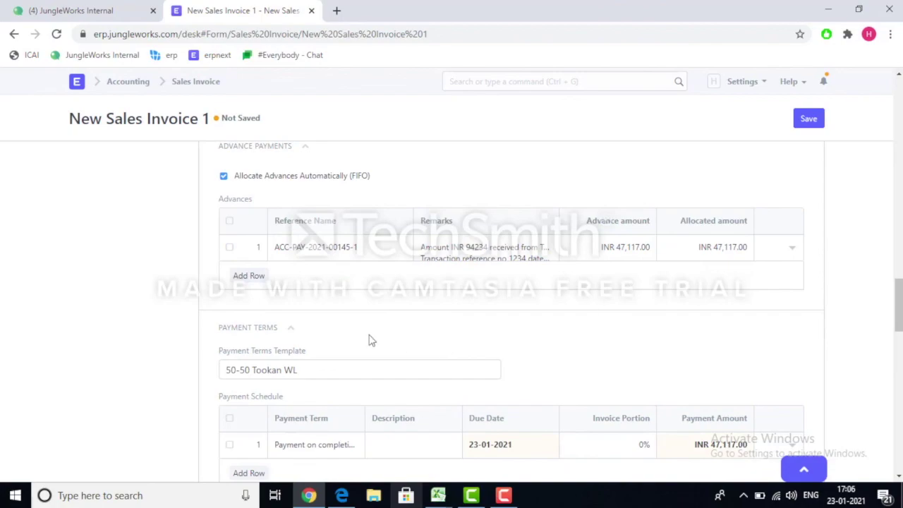
left_click_drag(899, 300, 899, 212)
left_click(812, 120)
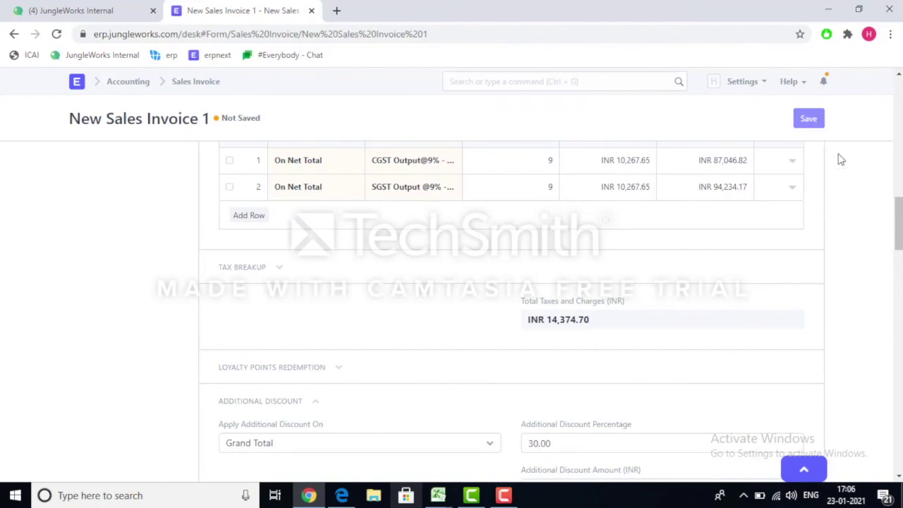
left_click_drag(900, 228, 900, 101)
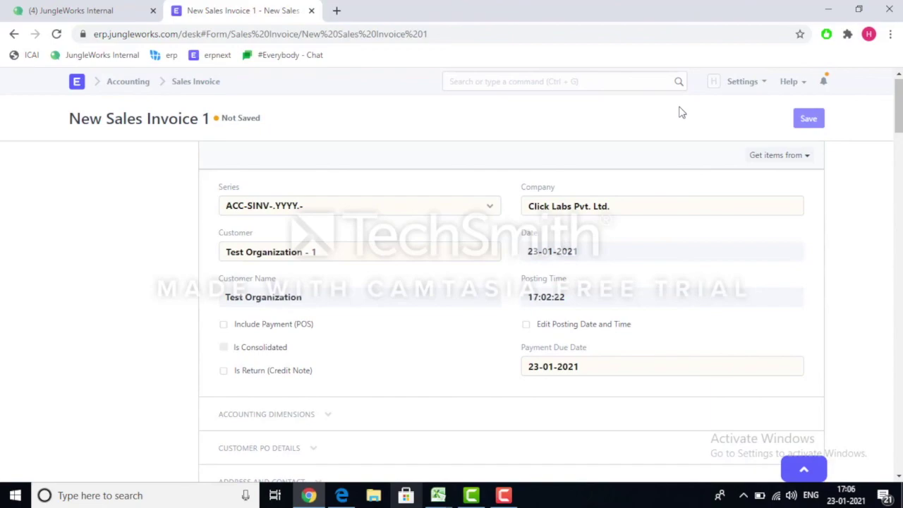
Save the invoice as ACC-SINV-2021-00043, then start a Receive payment entry for Test Organization - 1.
key("ctrl+s")
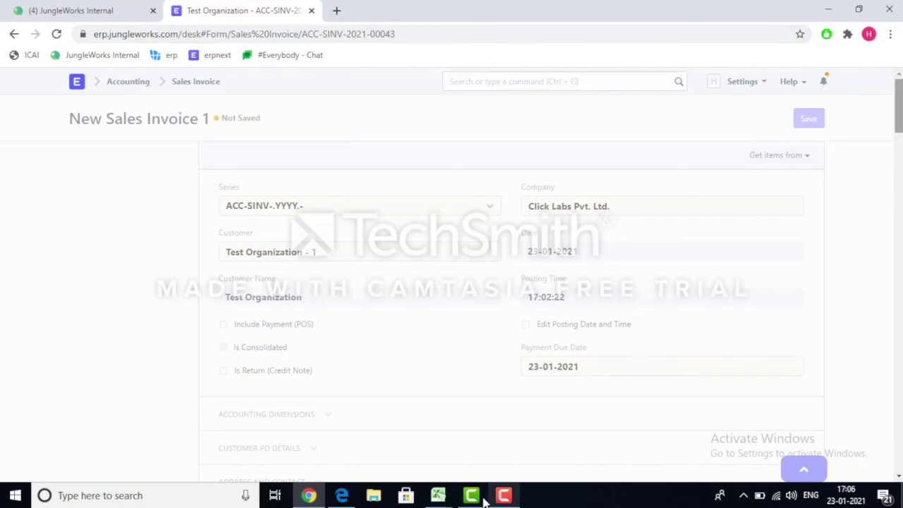
left_click(504, 497)
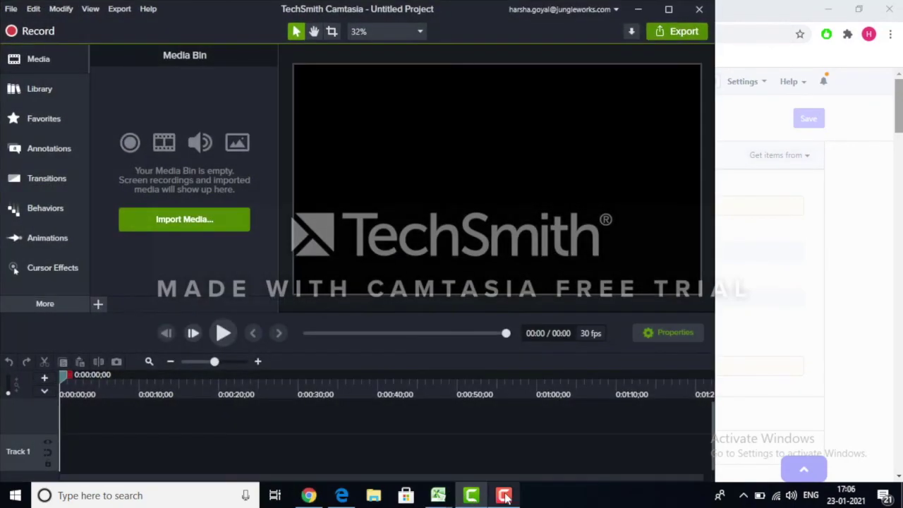
left_click(505, 497)
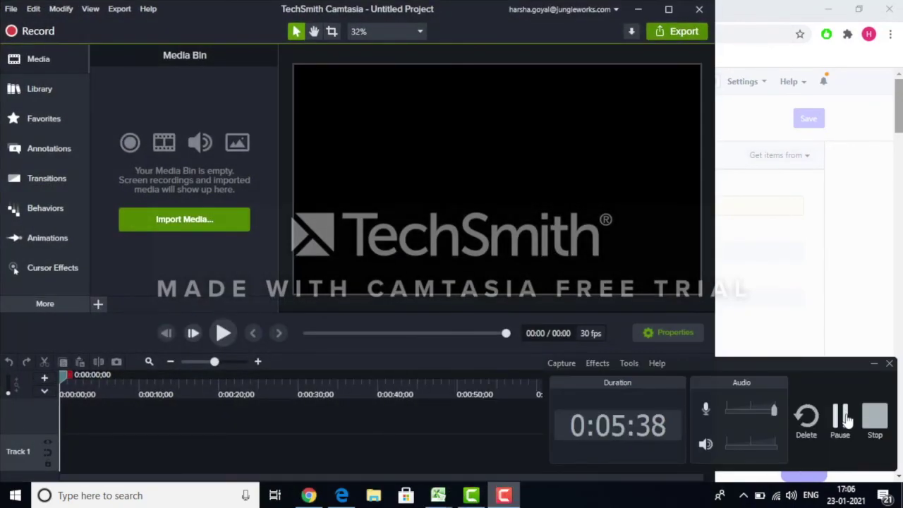
left_click(877, 417)
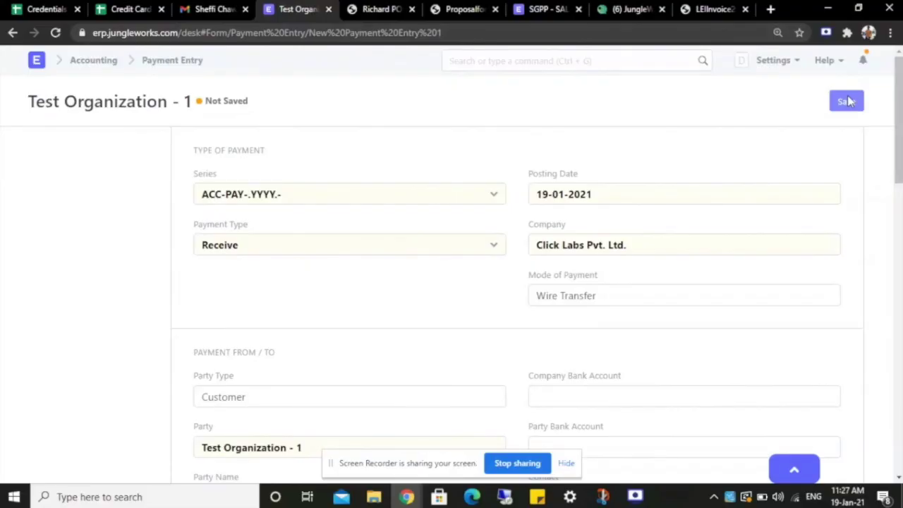